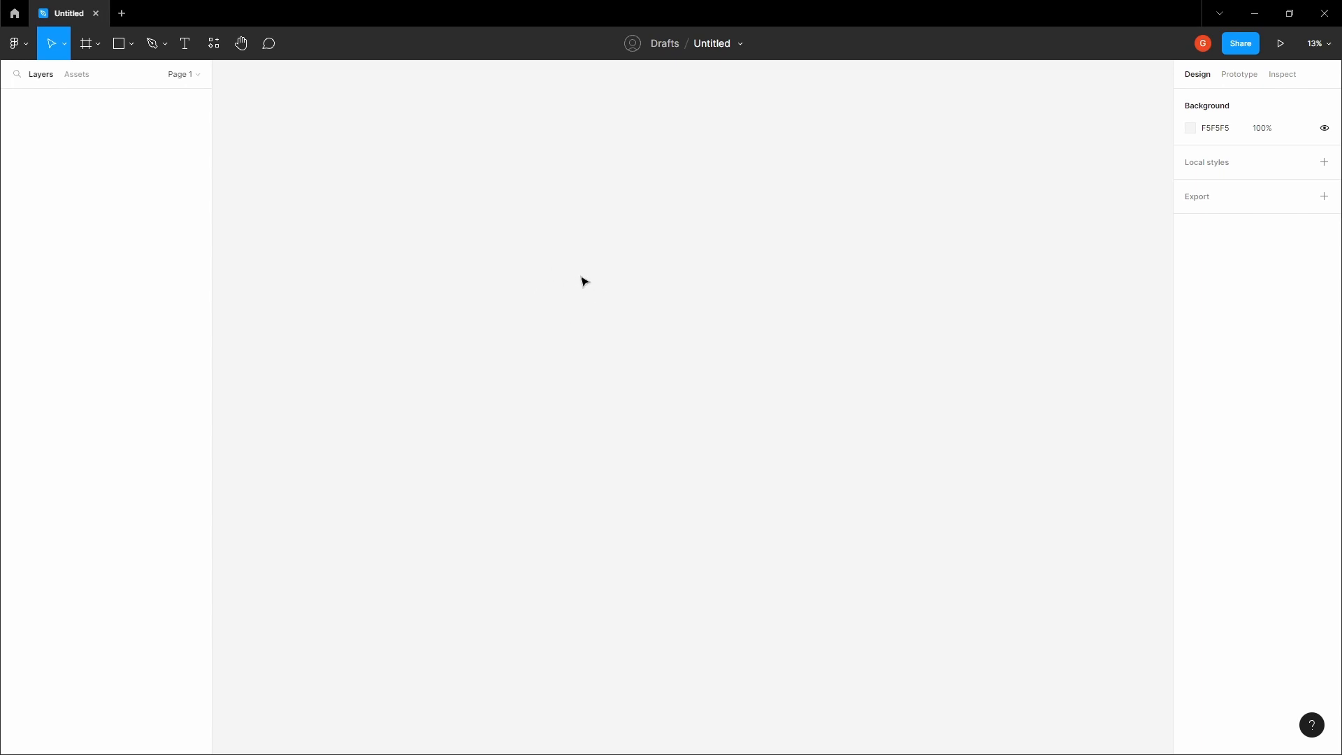
Paste the copied style guide frames for logo, colors, text styles, images and icons, and background onto the empty page
key(ctrl+v)
click(590, 235)
key(space)
drag(599, 213, 596, 177)
scroll(596, 176, down, 1)
drag(622, 290, 624, 209)
Rename the file as Restaurant Landing Page
click(713, 45)
text(Re)
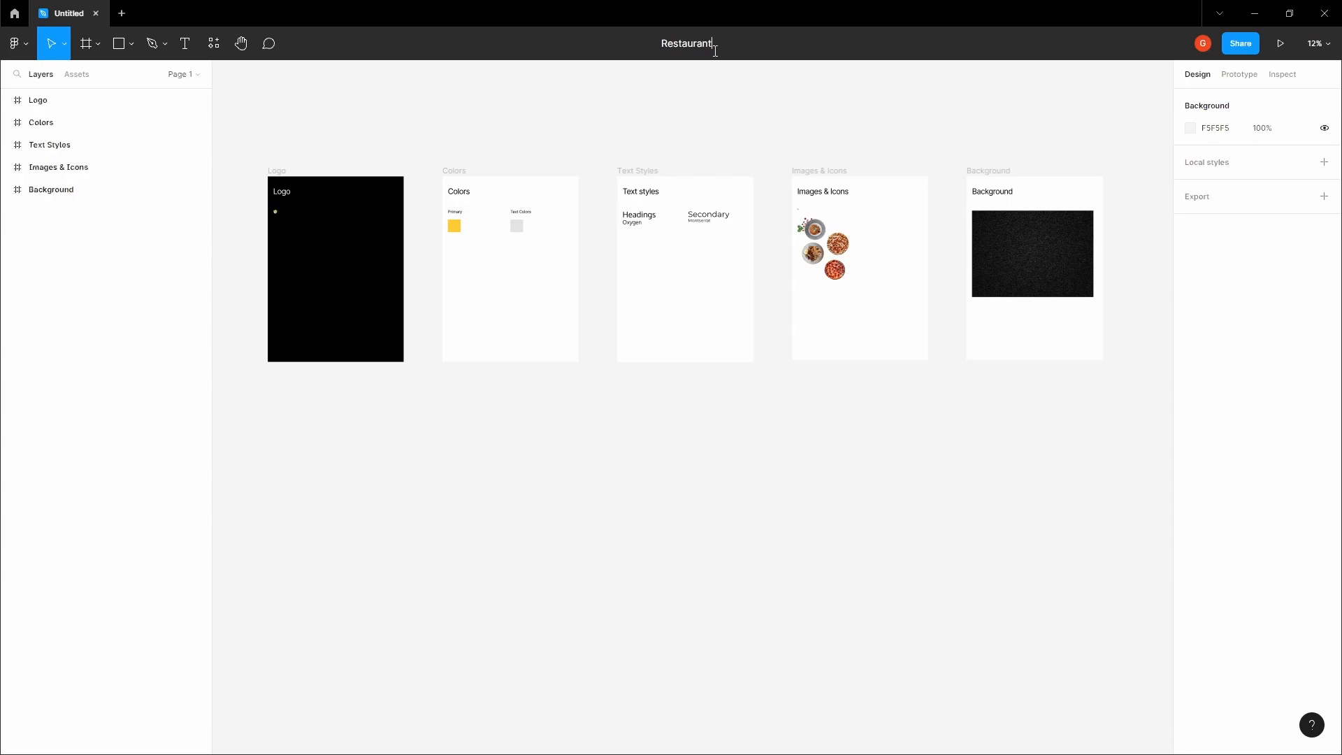
text(staurant Landing Page)
key(Return)
Add a 1440 × 1024 Desktop preset frame in the empty area below the style guide frames
scroll(709, 123, down, 3)
ctrl+scroll(704, 219, down, 1)
key(f)
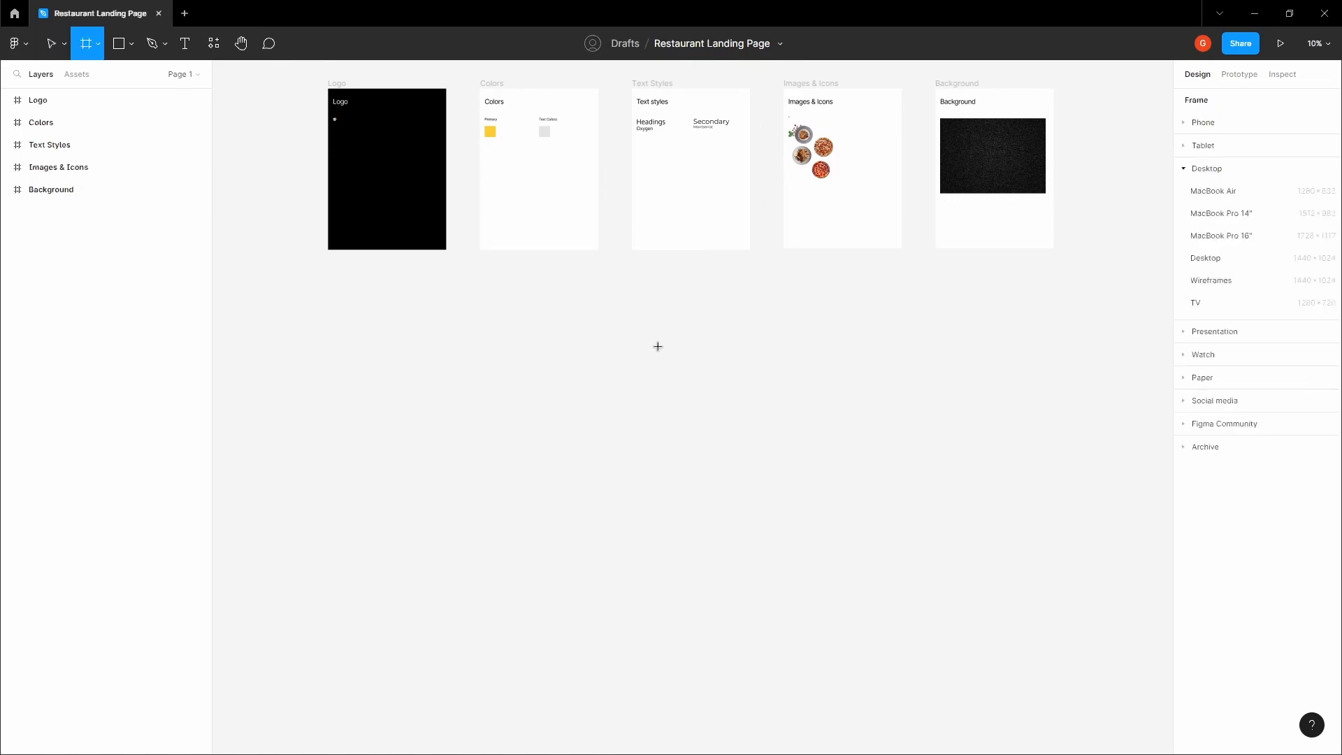
click(1189, 263)
click(810, 337)
key(space)
drag(746, 338, 693, 352)
click(823, 331)
key(space)
click(650, 392)
scroll(695, 400, up, 2)
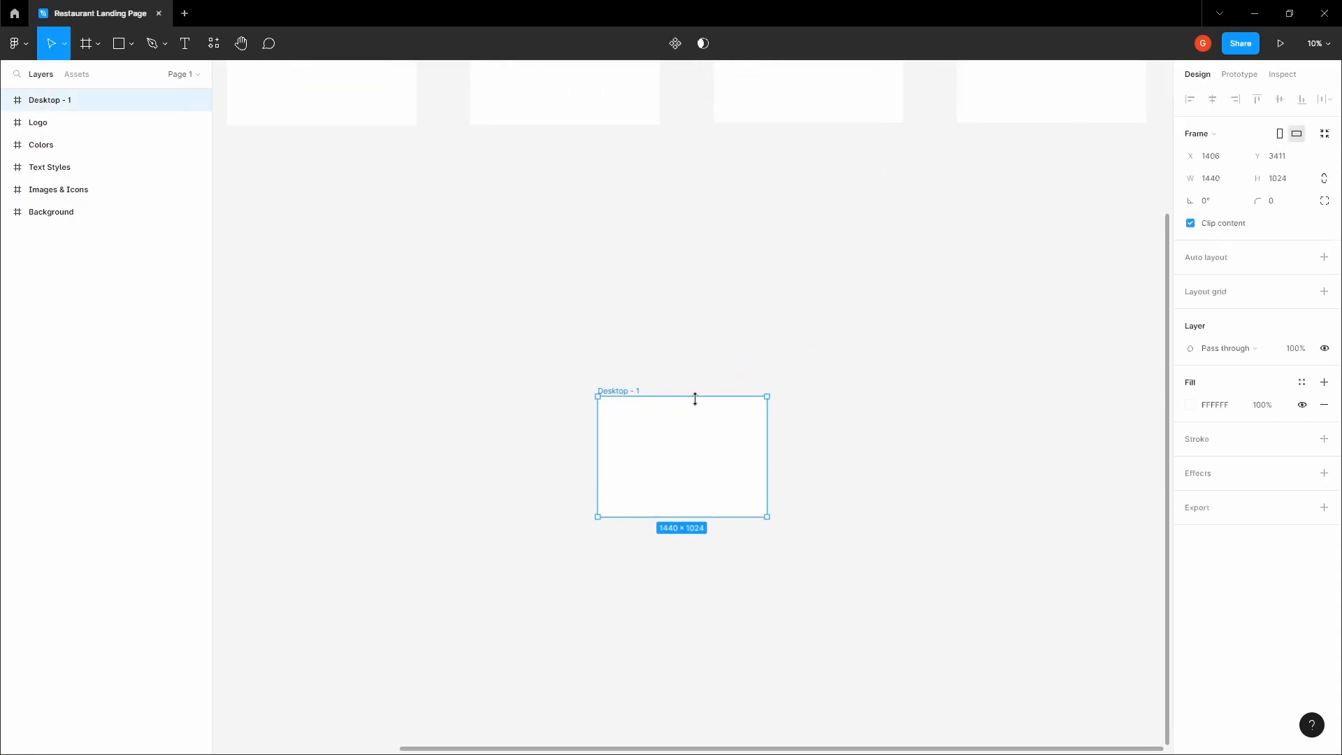
Rename the new desktop frame as Restaurant Landing Page
double_click(123, 102)
text(Restau)
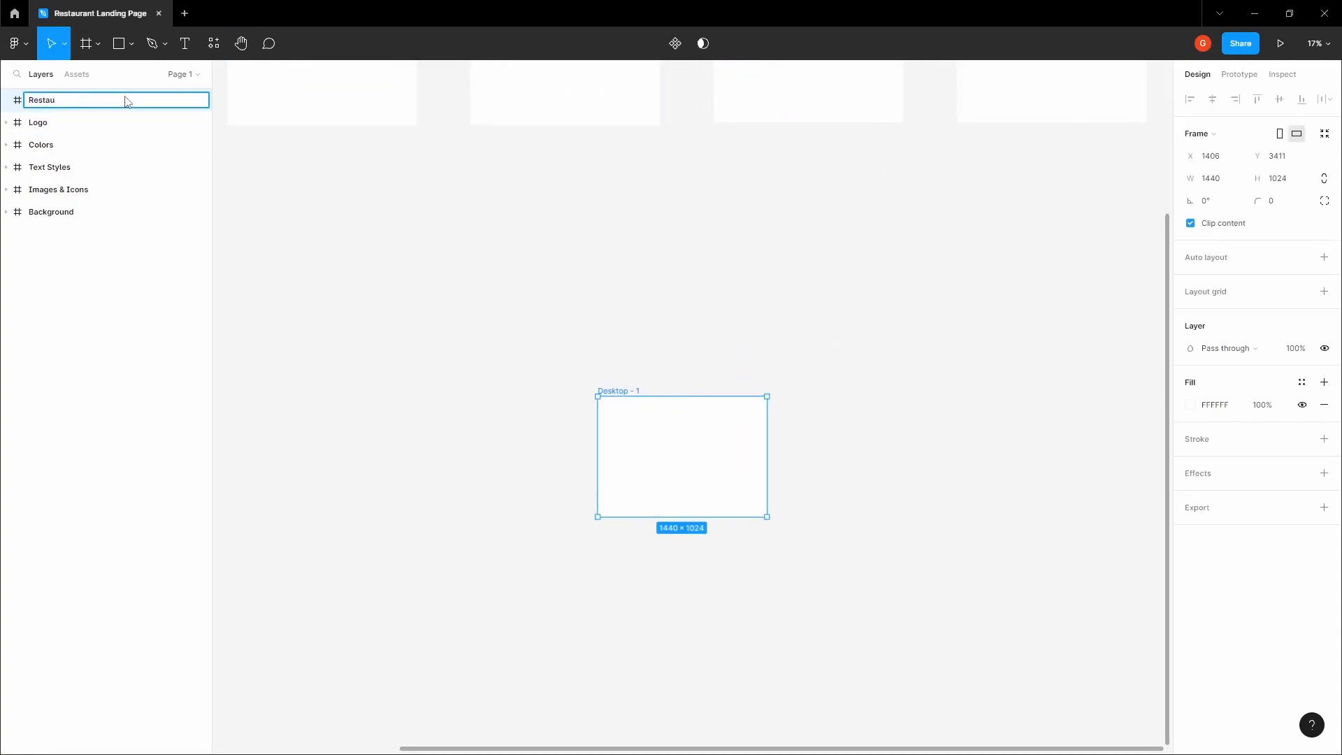
text(rant Landing Page)
key(Return)
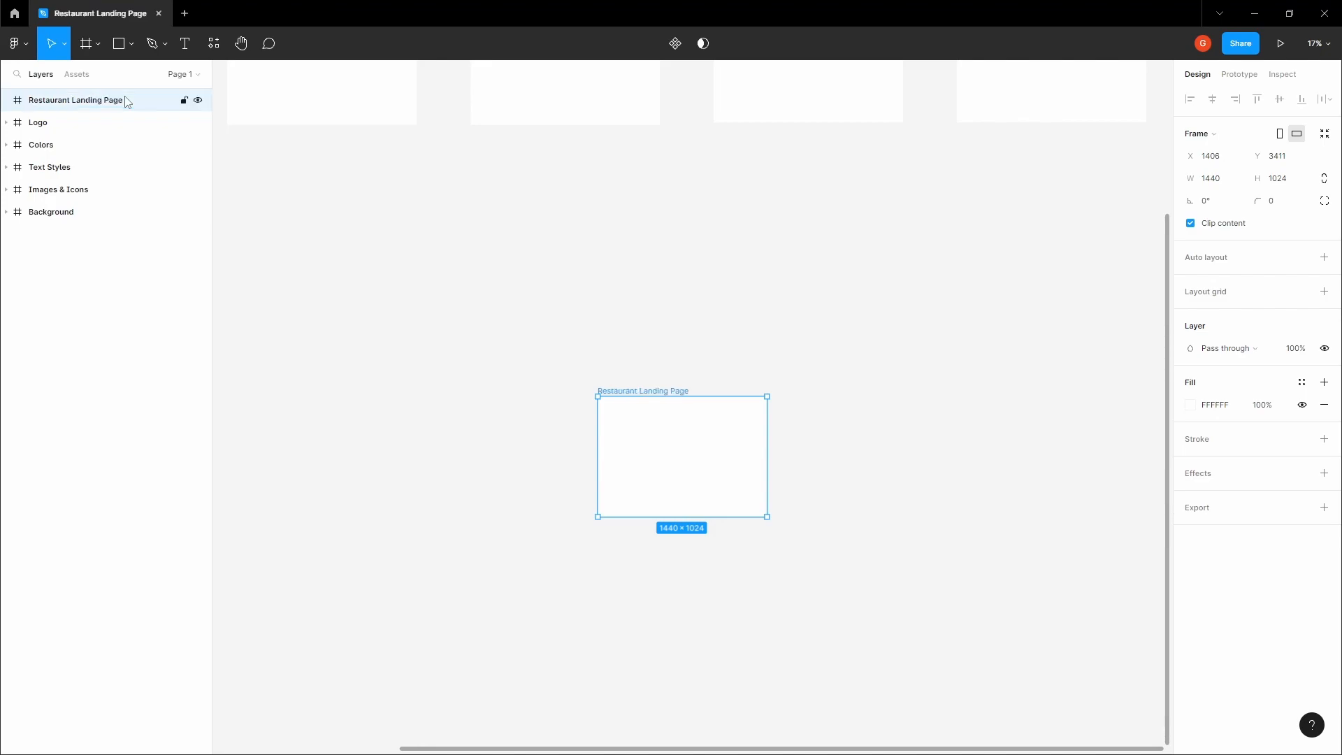
Copy the dark texture image from the Background frame
click(657, 226)
key(space)
drag(654, 227, 587, 342)
scroll(616, 278, down, 2)
click(817, 185)
scroll(900, 167, up, 4)
scroll(830, 217, up, 2)
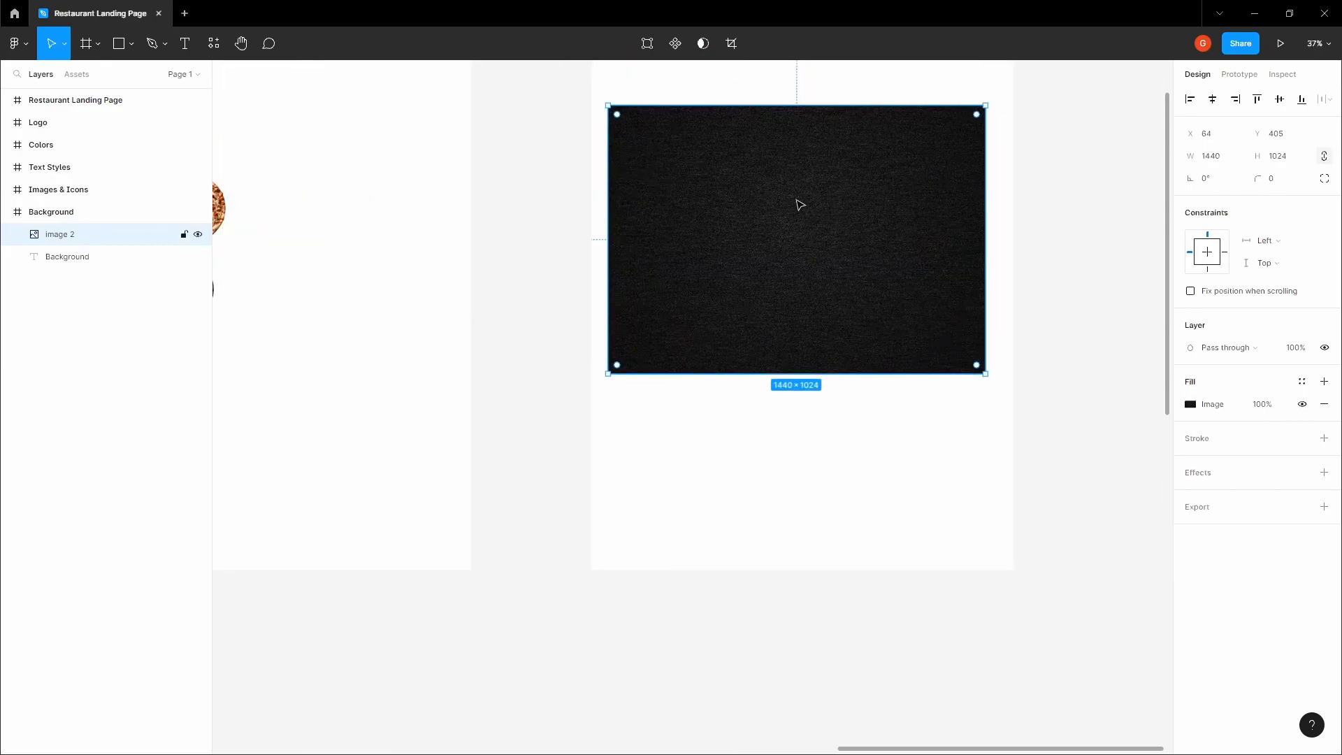
Paste the dark texture image into the Restaurant Landing Page frame so that it fills the frame
scroll(797, 203, down, 4)
click(725, 484)
key(space)
drag(725, 484, 833, 253)
drag(602, 457, 808, 227)
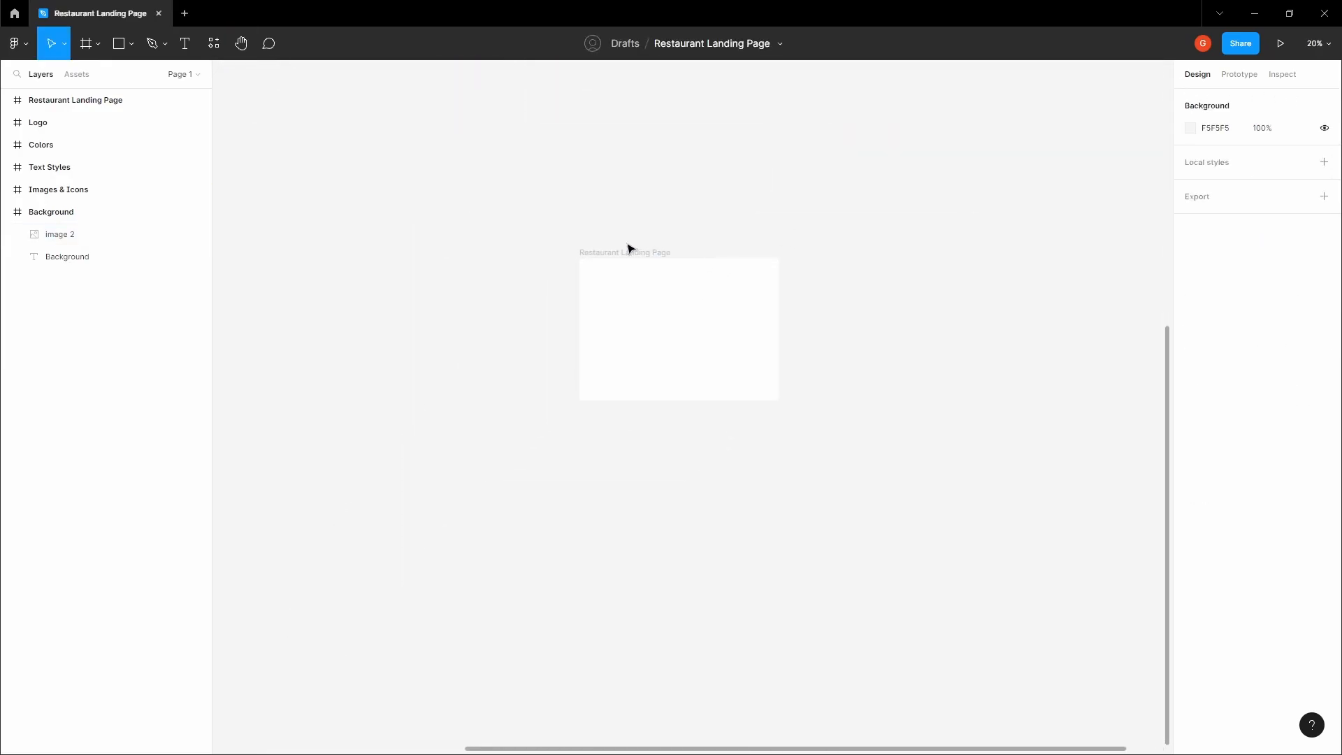
click(647, 275)
scroll(650, 280, up, 2)
key(ctrl+v)
drag(648, 399, 659, 309)
scroll(648, 339, up, 2)
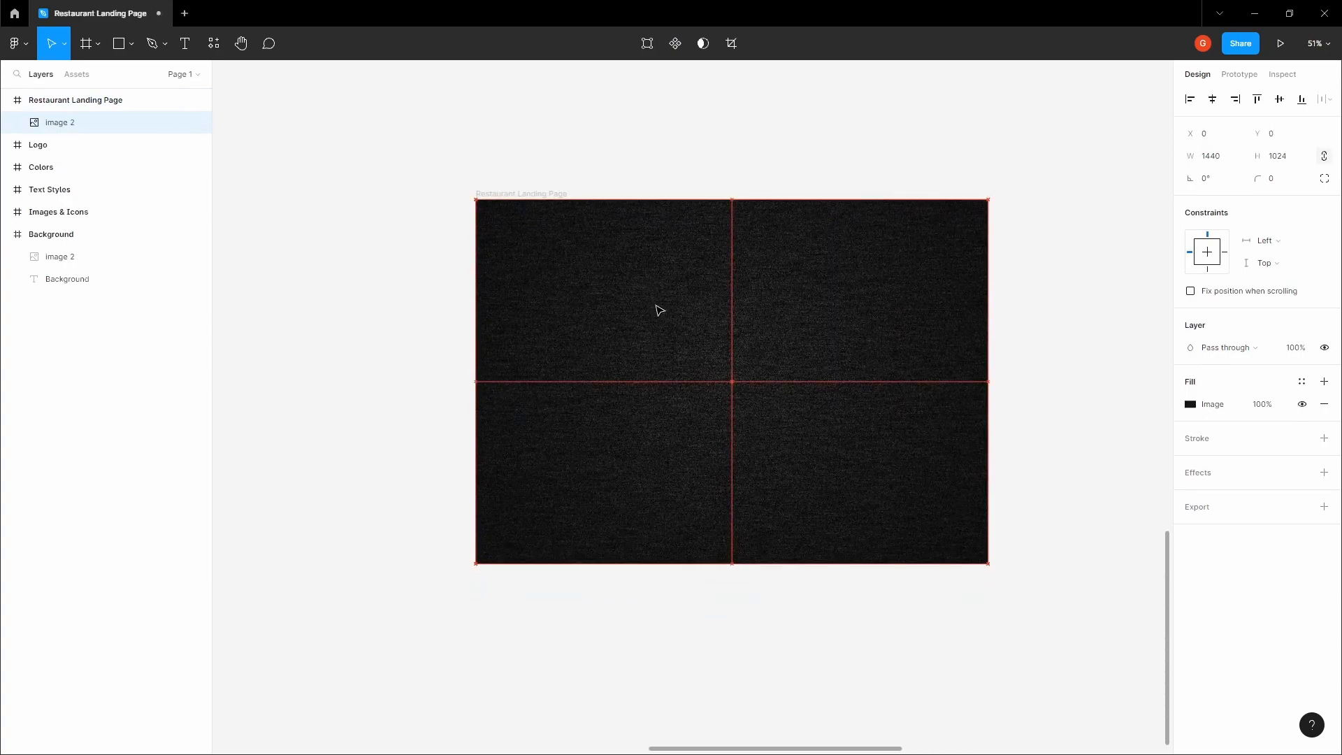
click(578, 138)
key(h)
drag(578, 138, 614, 312)
scroll(581, 220, down, 2)
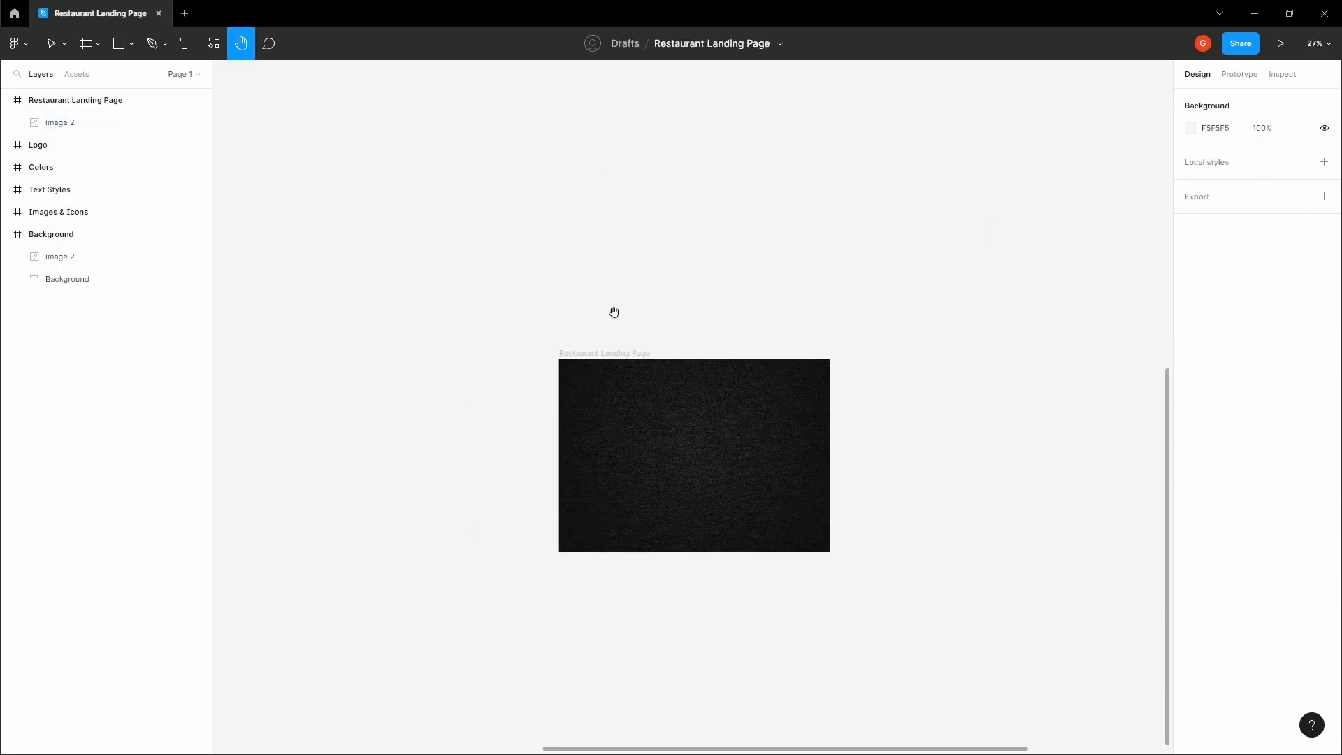
scroll(699, 399, up, 2)
drag(712, 474, 688, 329)
scroll(689, 329, up, 1)
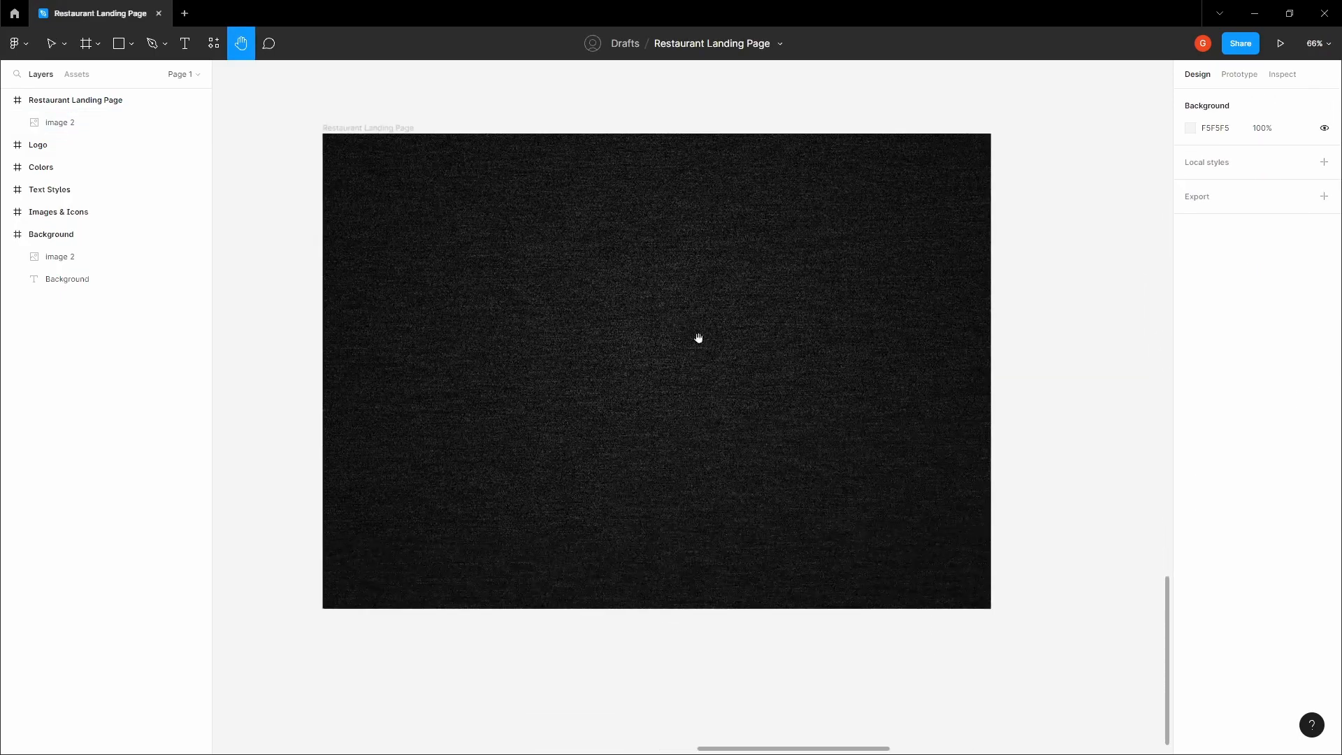
scroll(644, 325, down, 6)
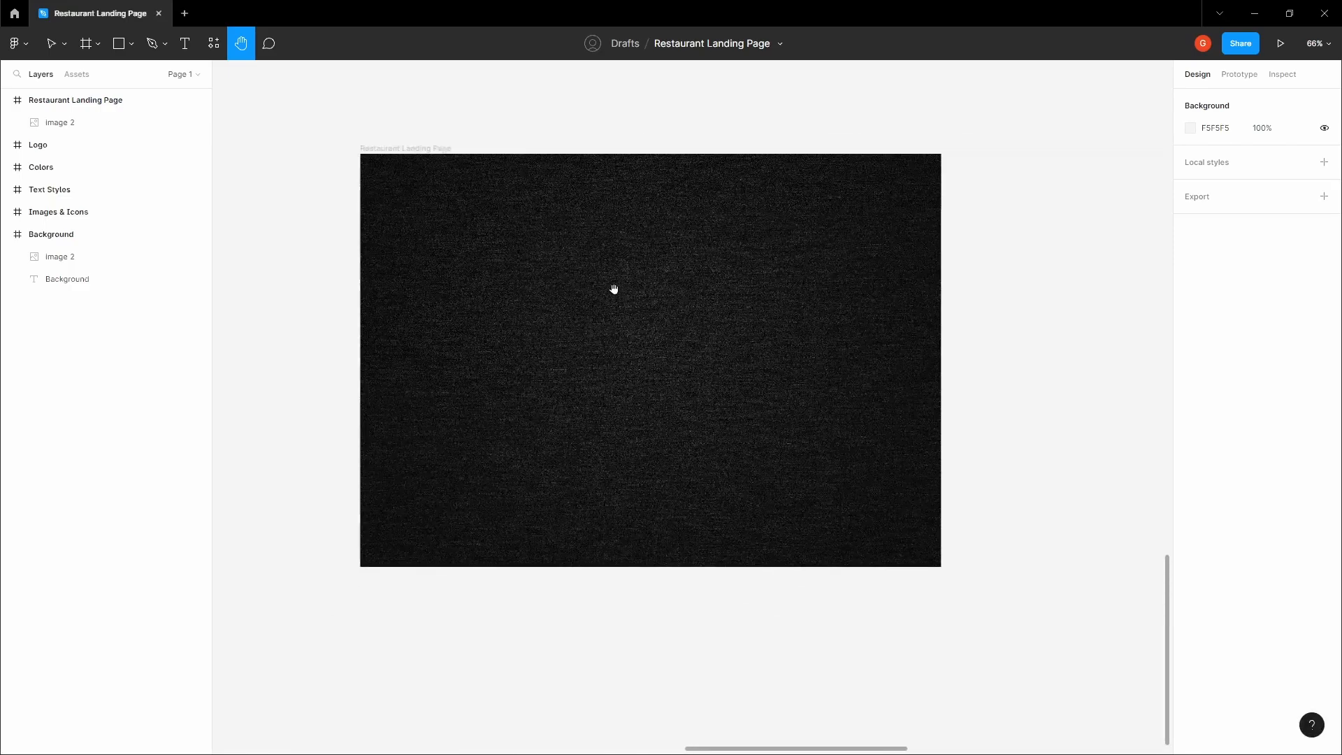
Move the Restaurant Landing Page frame sideways so that it sits beneath the Colors frame
drag(548, 210, 684, 367)
scroll(692, 370, down, 2)
key(v)
click(785, 455)
drag(785, 455, 567, 452)
click(566, 394)
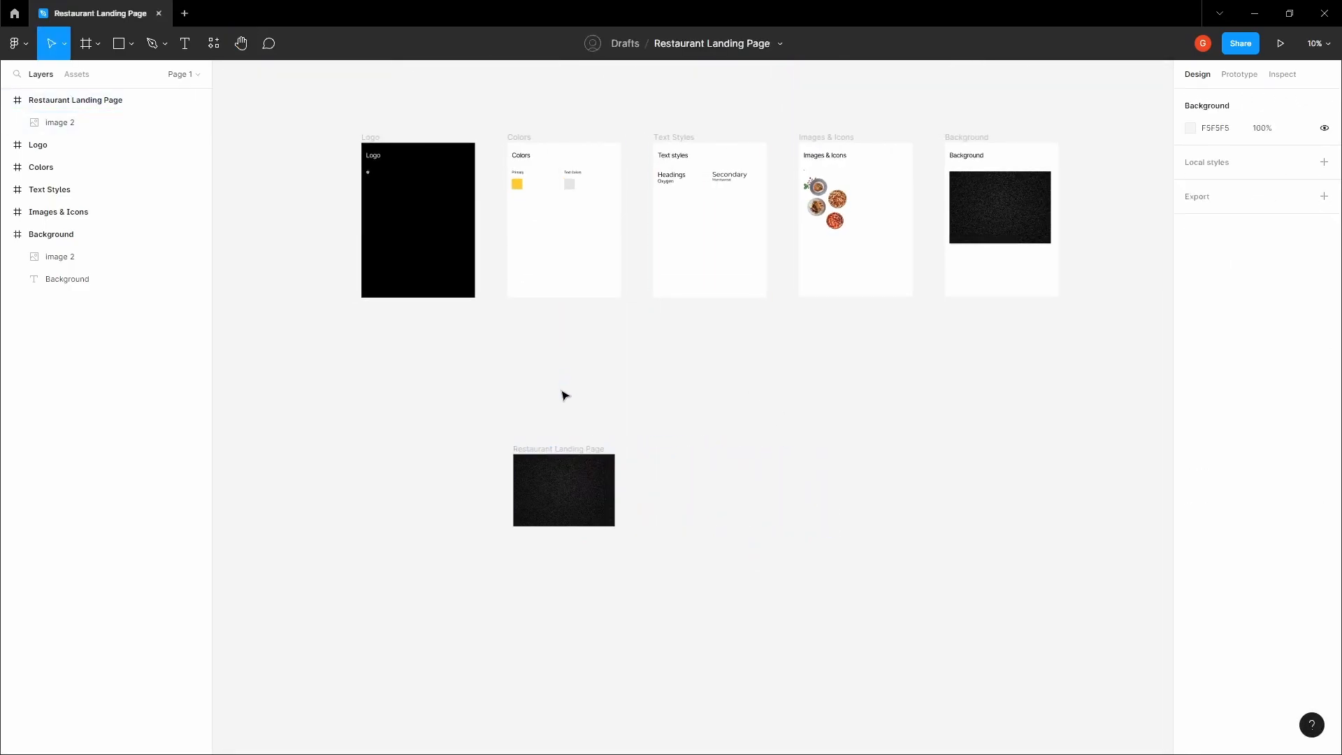
Add a layout grid to the Restaurant Landing Page frame and change its type to Columns
key(h)
scroll(533, 432, up, 5)
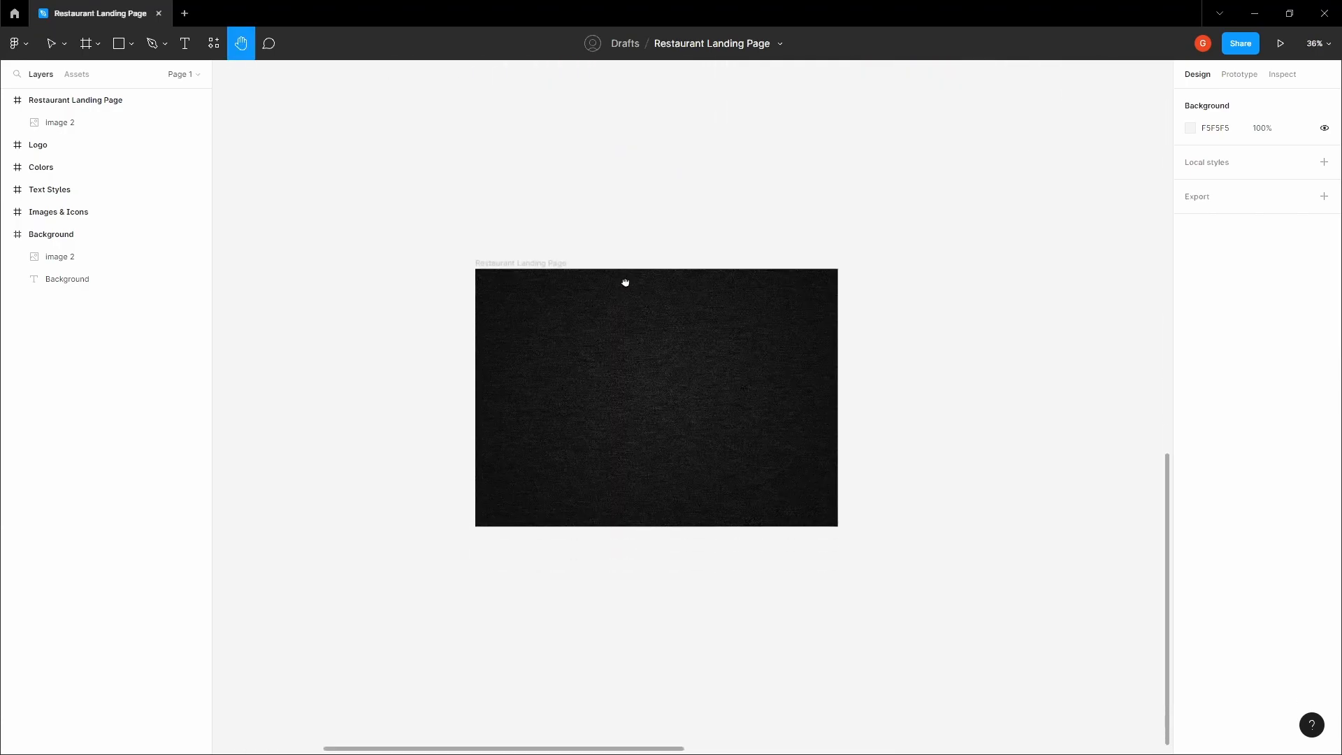
scroll(625, 285, up, 2)
key(v)
click(473, 217)
click(1324, 291)
click(1190, 314)
click(1060, 324)
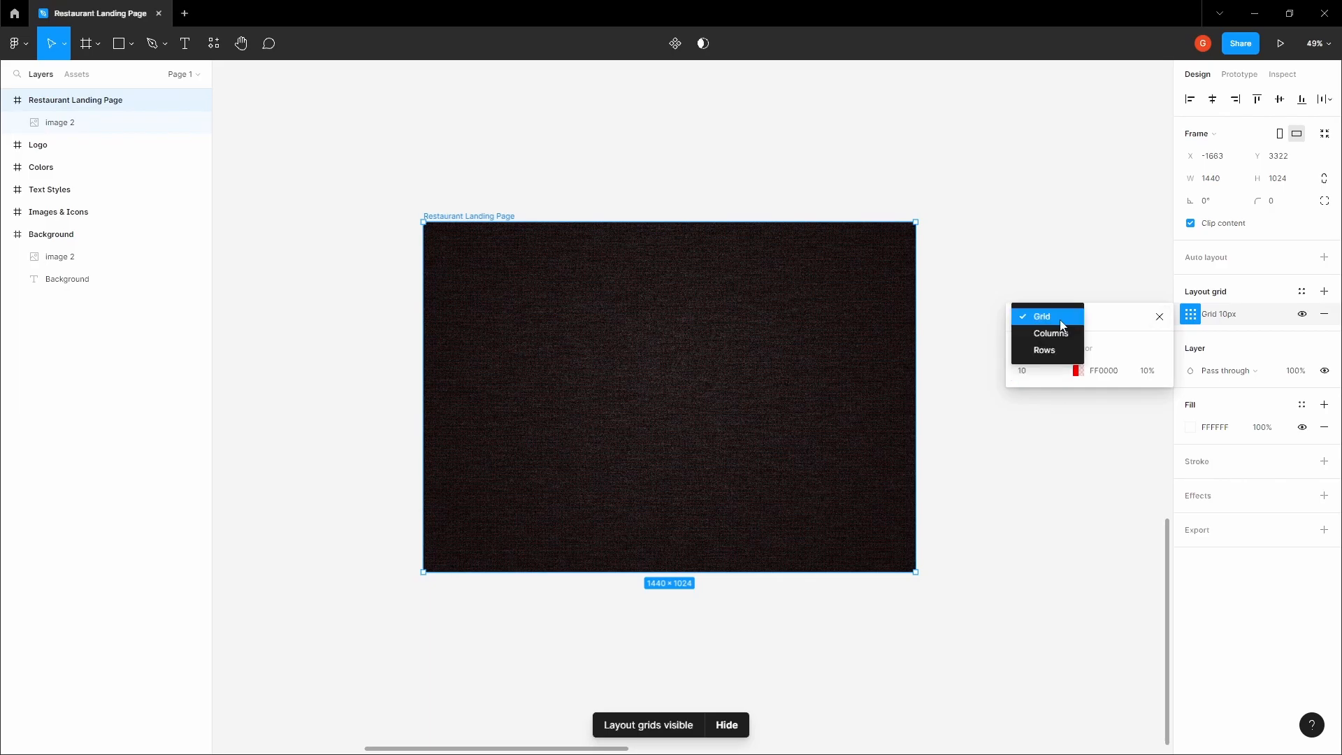
click(1052, 333)
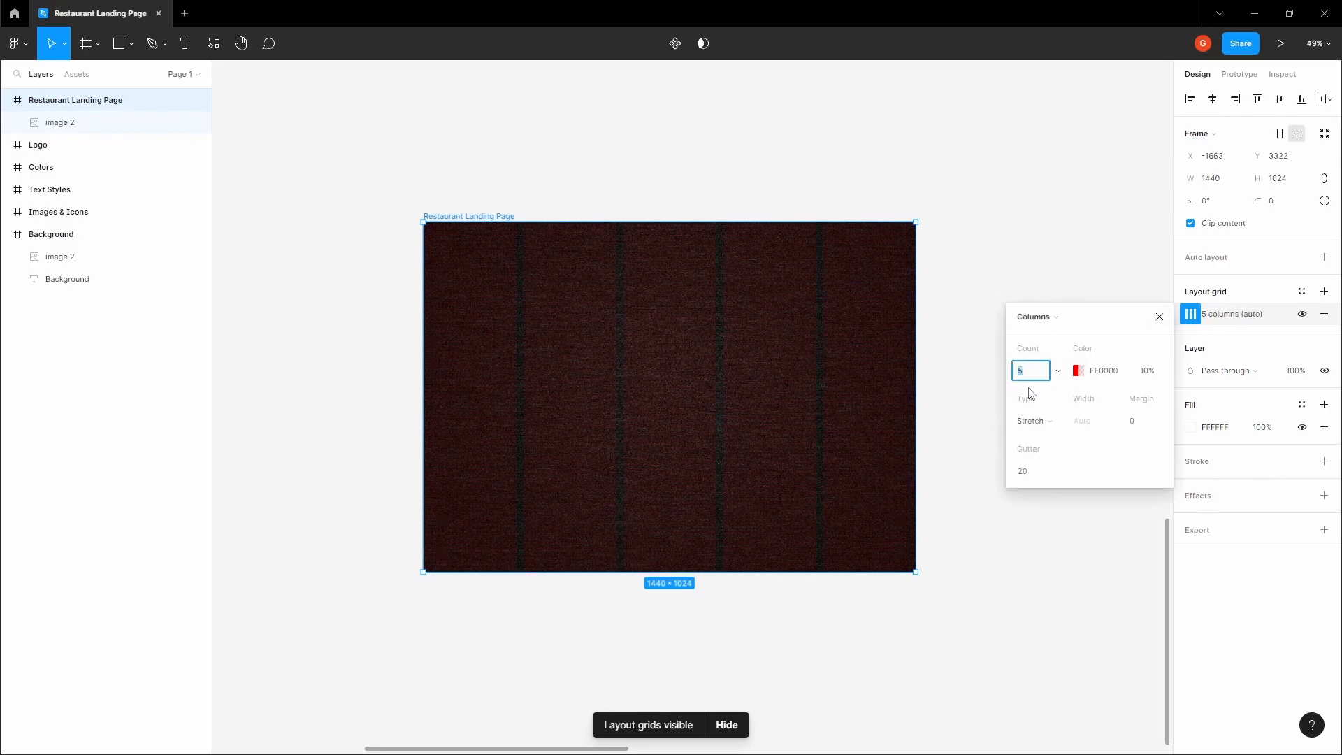
Set the column grid to 12 columns with a margin of 64 and a gutter of 16
key(Tab)
click(1152, 424)
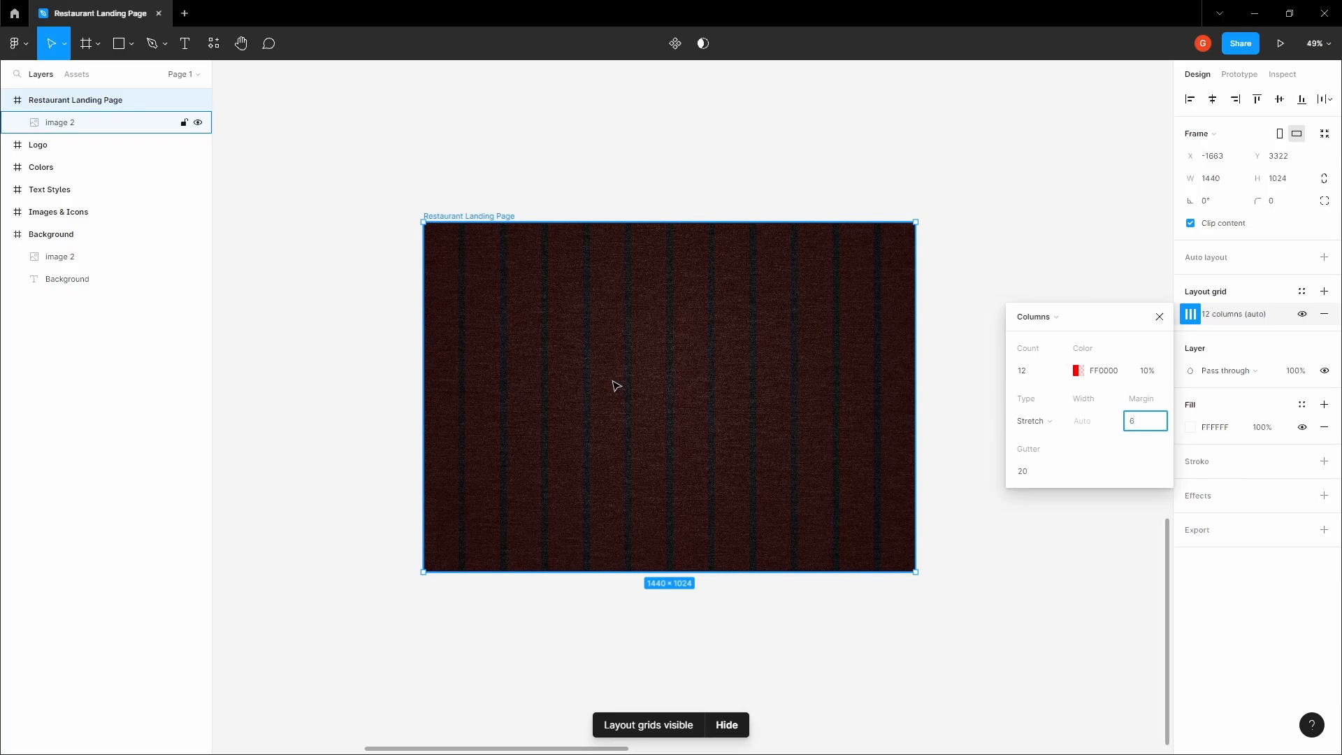
key(Tab)
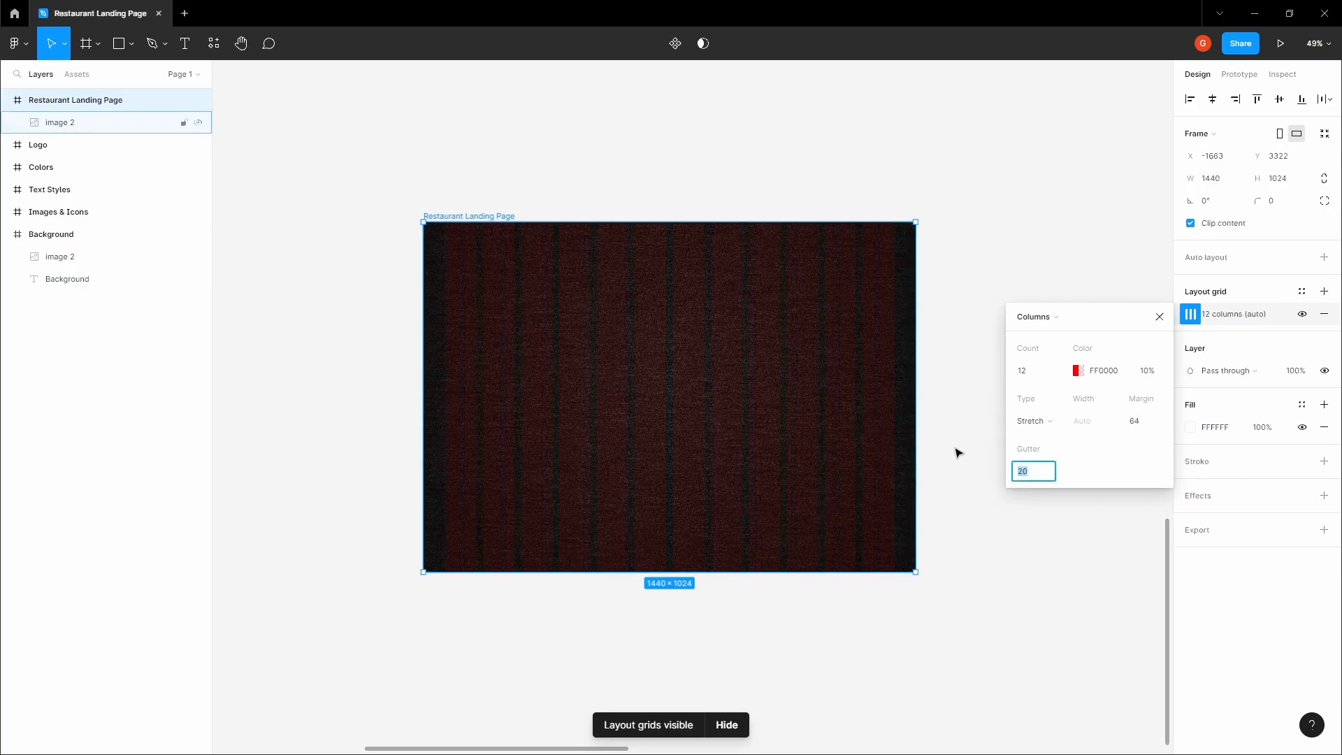
text(16)
key(Tab)
Draw a 1440 × 64 frame across the full width at the top edge of the Restaurant Landing Page frame
click(565, 169)
key(space)
drag(563, 168, 578, 240)
scroll(468, 300, up, 2)
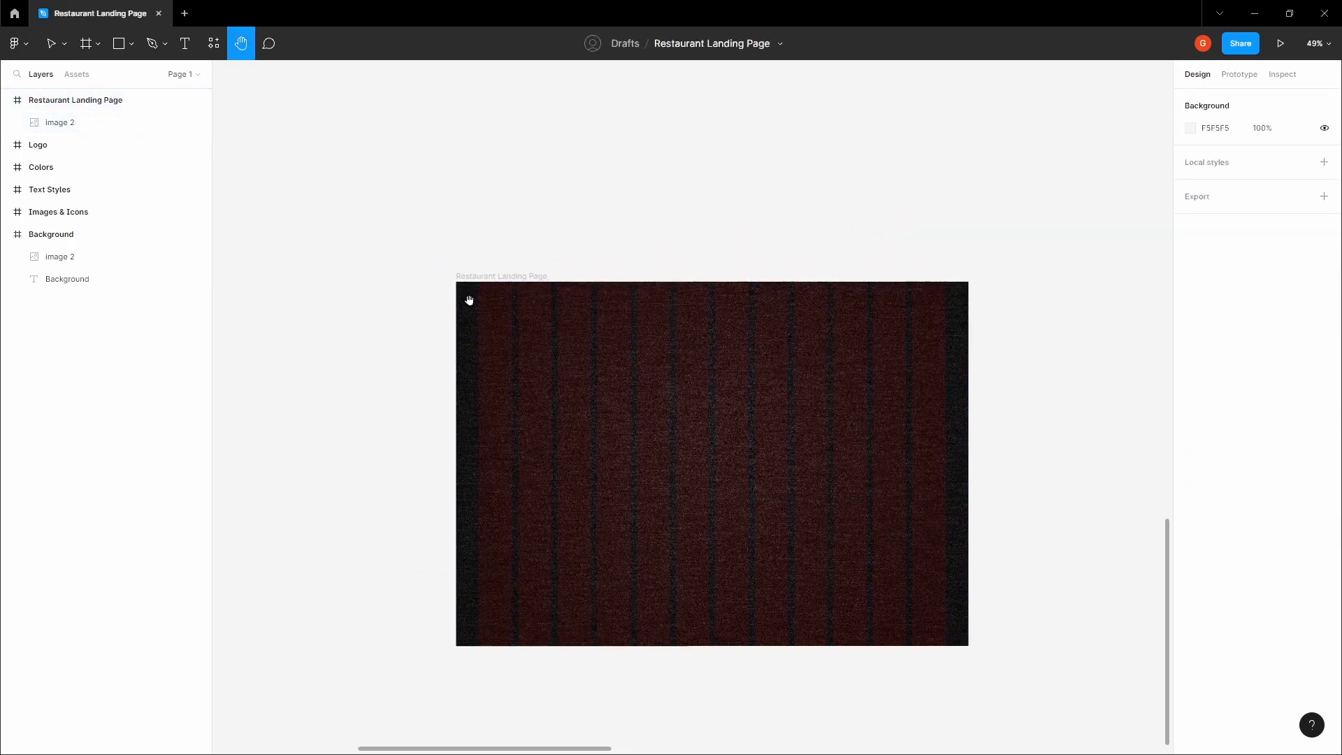
click(483, 275)
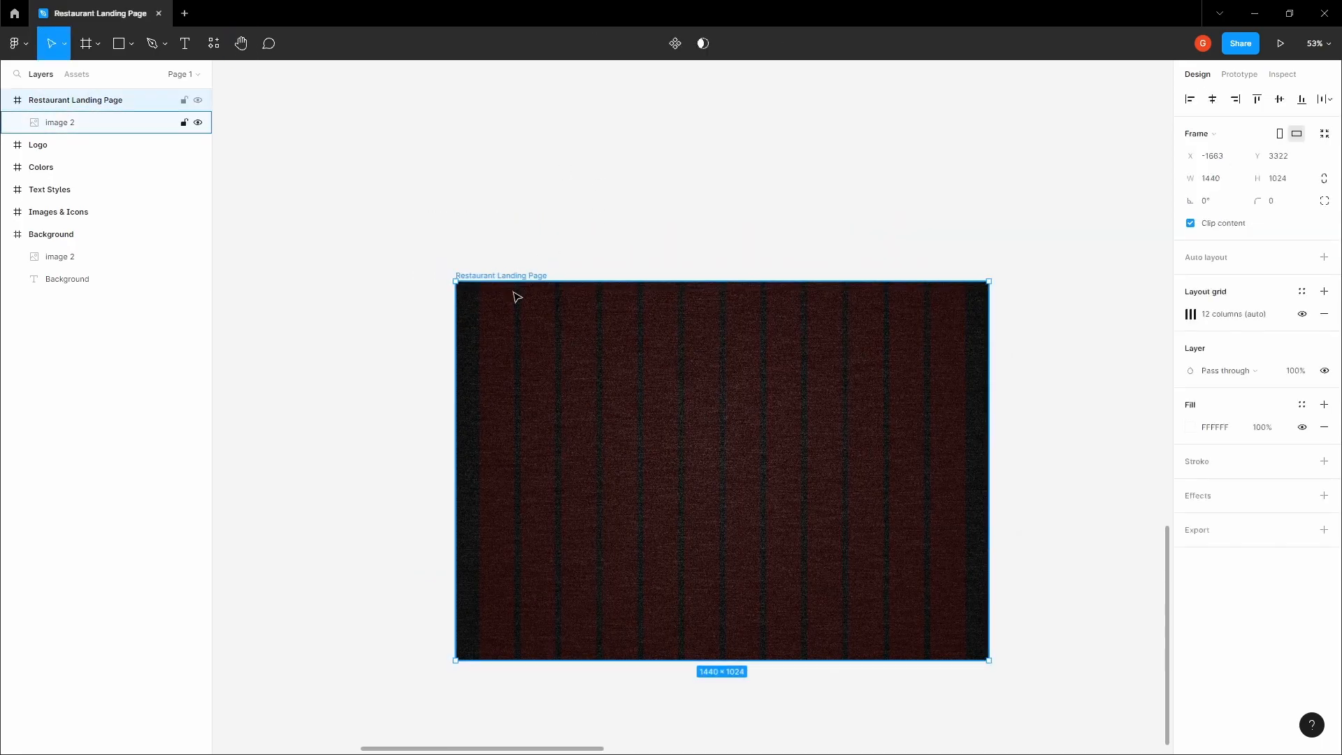
scroll(474, 291, up, 8)
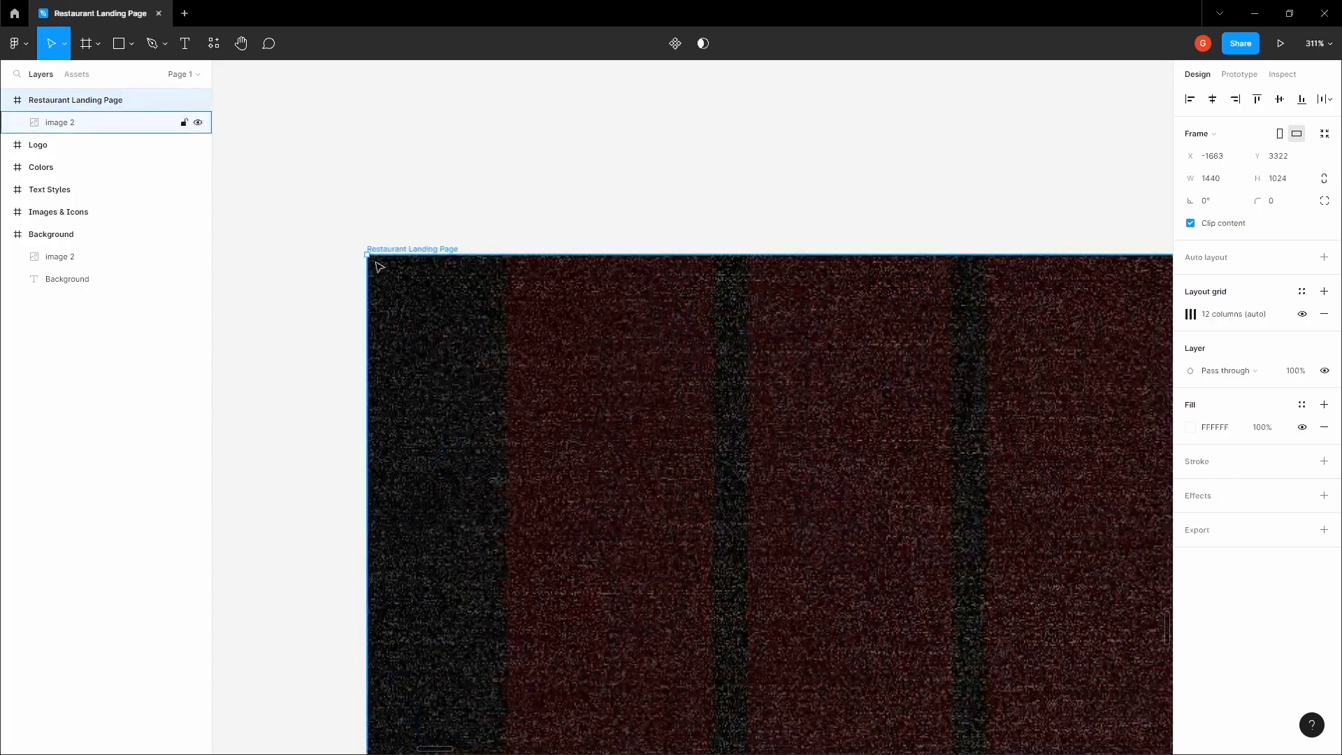
key(f)
mouse_move(367, 254)
mouse_down()
mouse_move(456, 394)
mouse_move(596, 363)
mouse_up()
scroll(452, 384, down, 6)
key(space)
drag(636, 308, 480, 269)
scroll(381, 256, down, 4)
drag(417, 302, 778, 306)
Copy the chef logo group from the Logo frame
click(602, 231)
key(space)
drag(481, 202, 608, 455)
scroll(650, 329, down, 1)
scroll(650, 330, down, 5)
scroll(608, 455, down, 1)
drag(435, 131, 549, 298)
scroll(413, 157, up, 8)
click(439, 241)
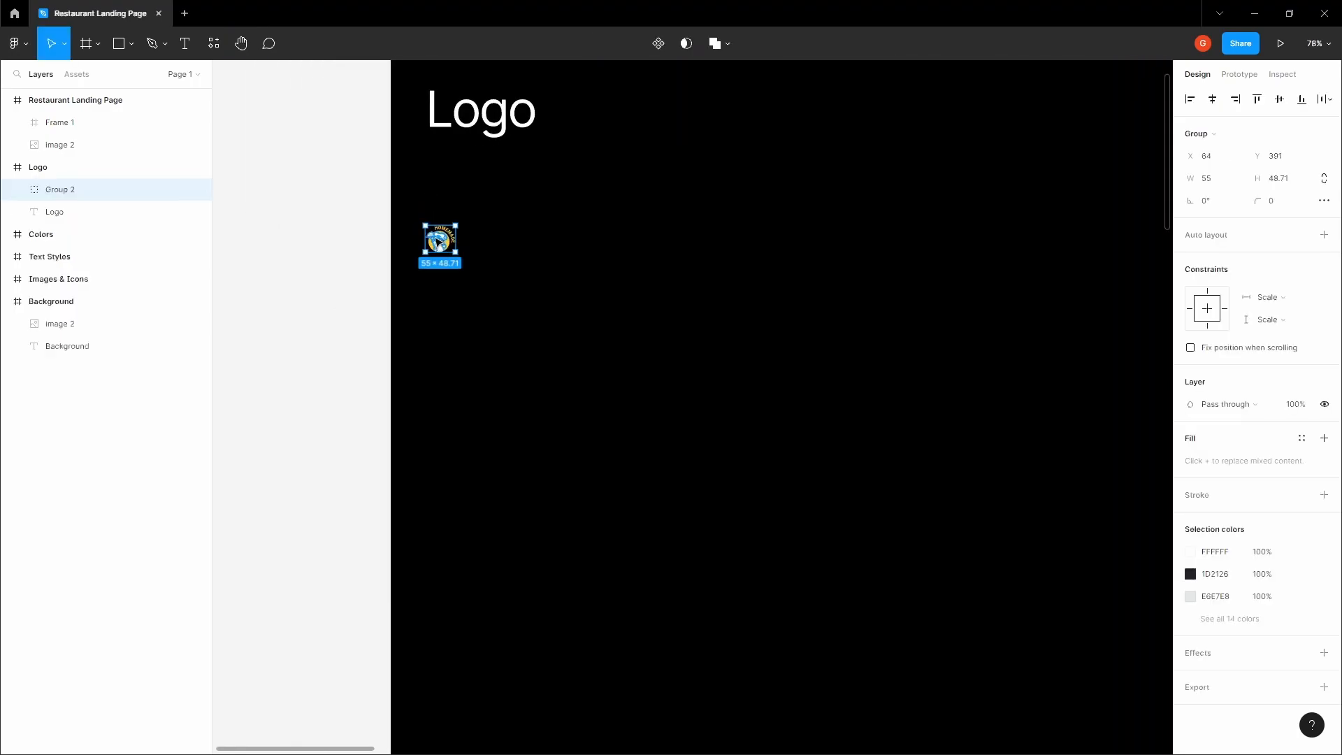
Paste the logo into the header frame at X 64, Y 8, aligned with the first grid column
click(363, 252)
key(space)
scroll(381, 255, down, 7)
drag(772, 524, 607, 234)
scroll(612, 425, up, 10)
click(611, 452)
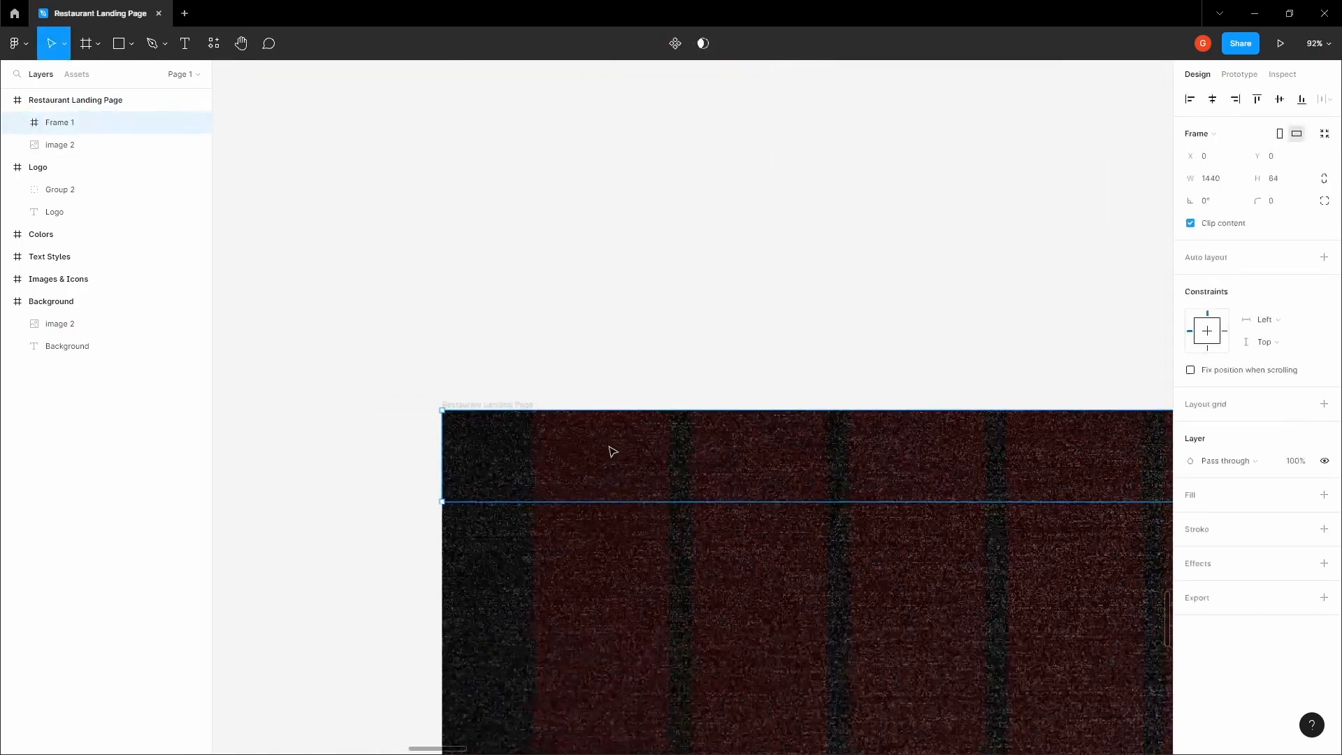
double_click(570, 451)
scroll(570, 451, up, 2)
key(Escape)
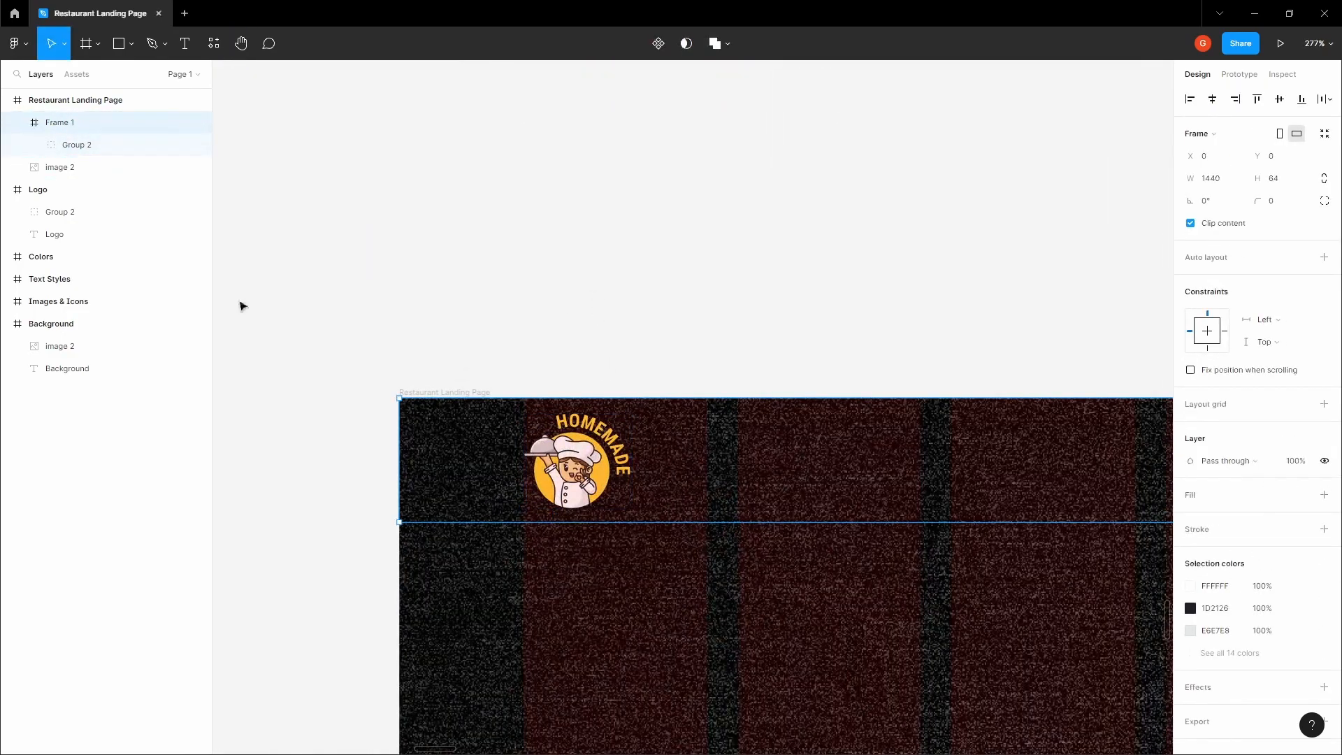
Rename the header frame as Navigation
double_click(98, 126)
text(Navigation)
key(Return)
Check the logo's spacing to the edges of the Navigation frame
click(497, 218)
scroll(555, 411, up, 3)
double_click(587, 489)
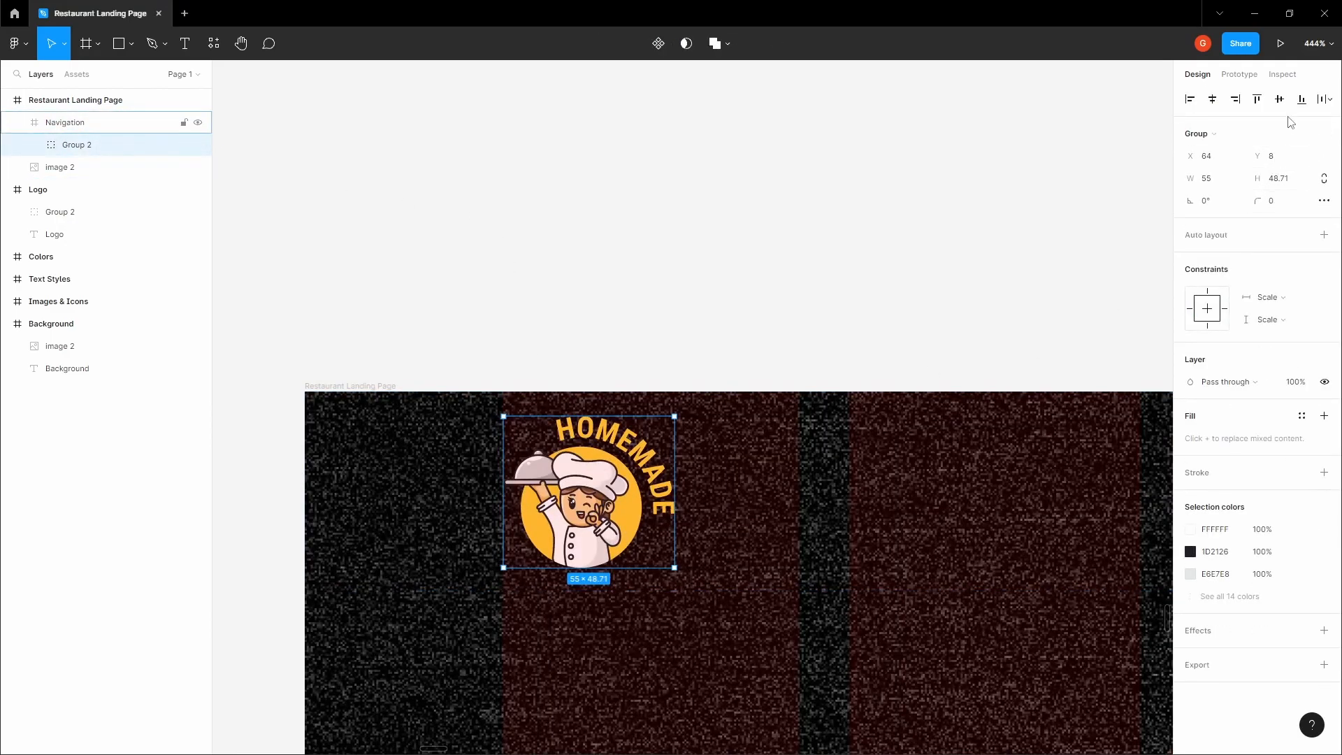
scroll(682, 391, up, 2)
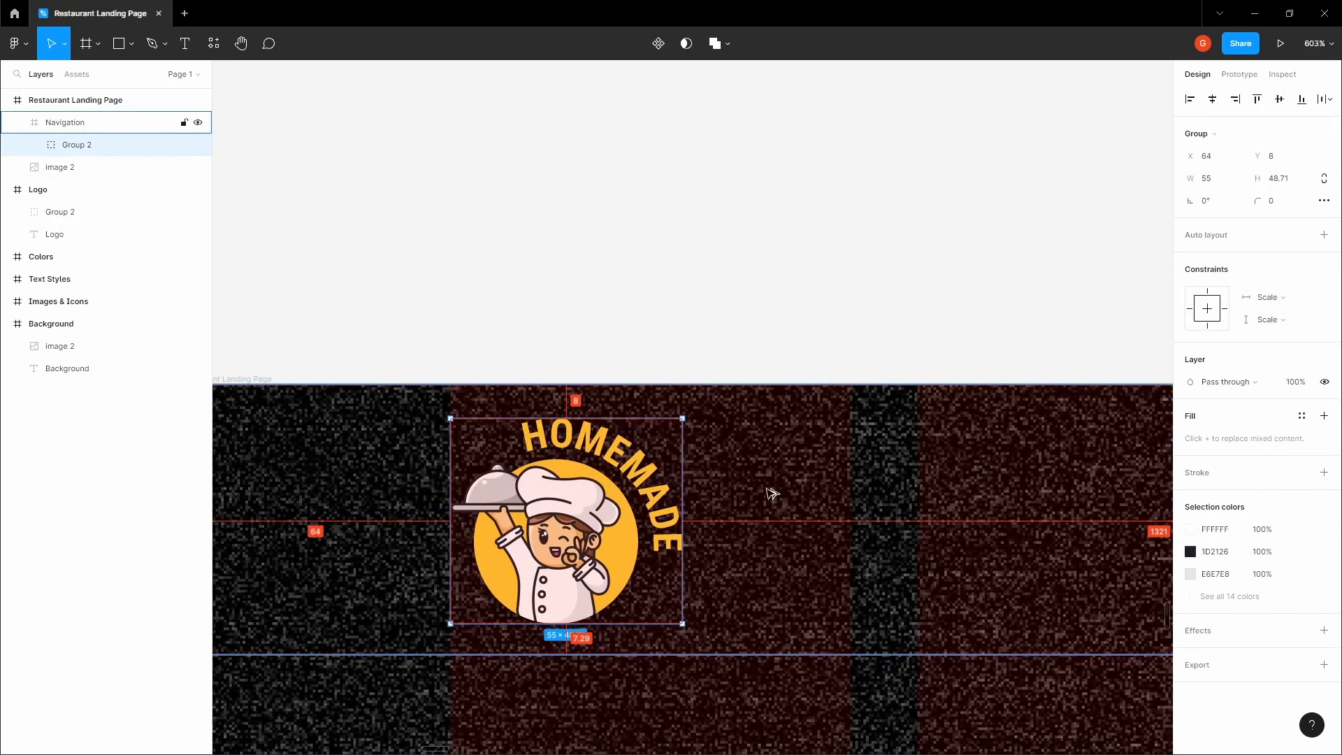
scroll(772, 493, down, 3)
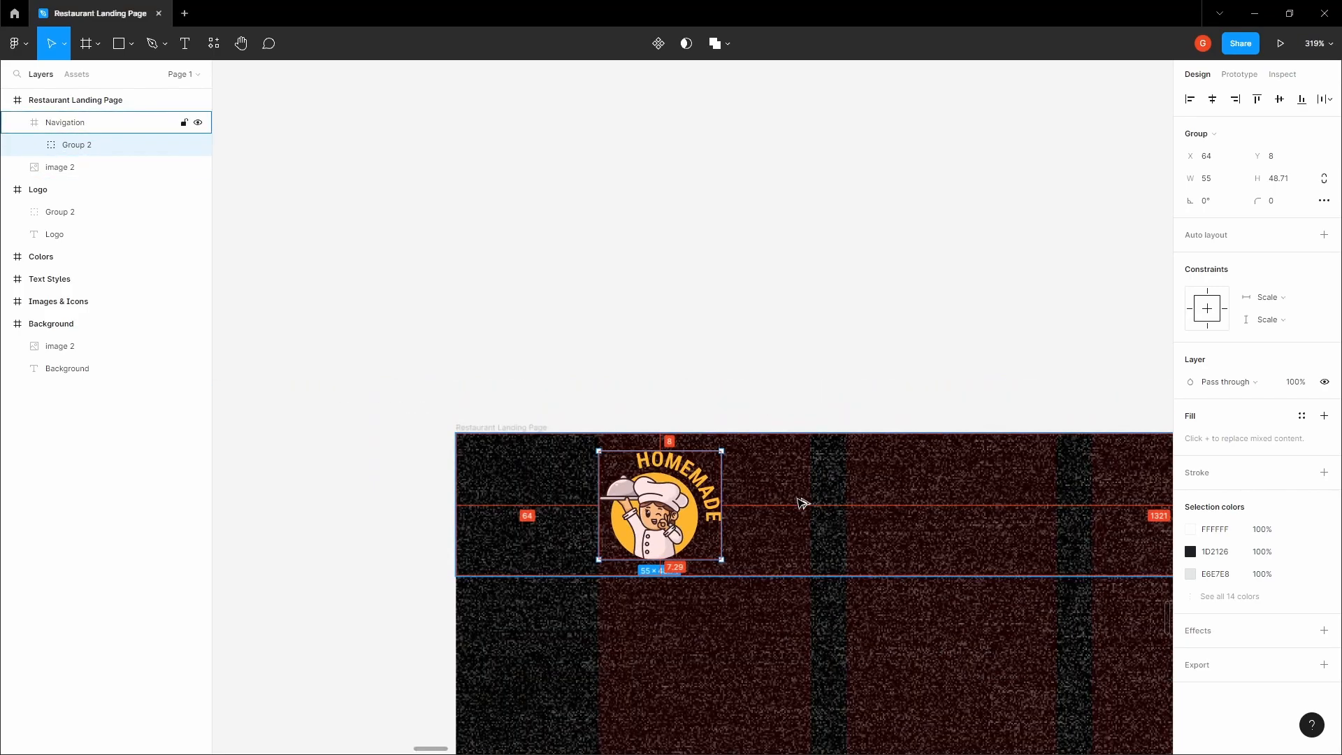
Check the secondary font in the Text Styles frame
click(755, 339)
key(space)
drag(745, 337, 690, 261)
scroll(693, 284, down, 3)
drag(867, 264, 441, 353)
scroll(562, 332, down, 2)
scroll(441, 354, down, 4)
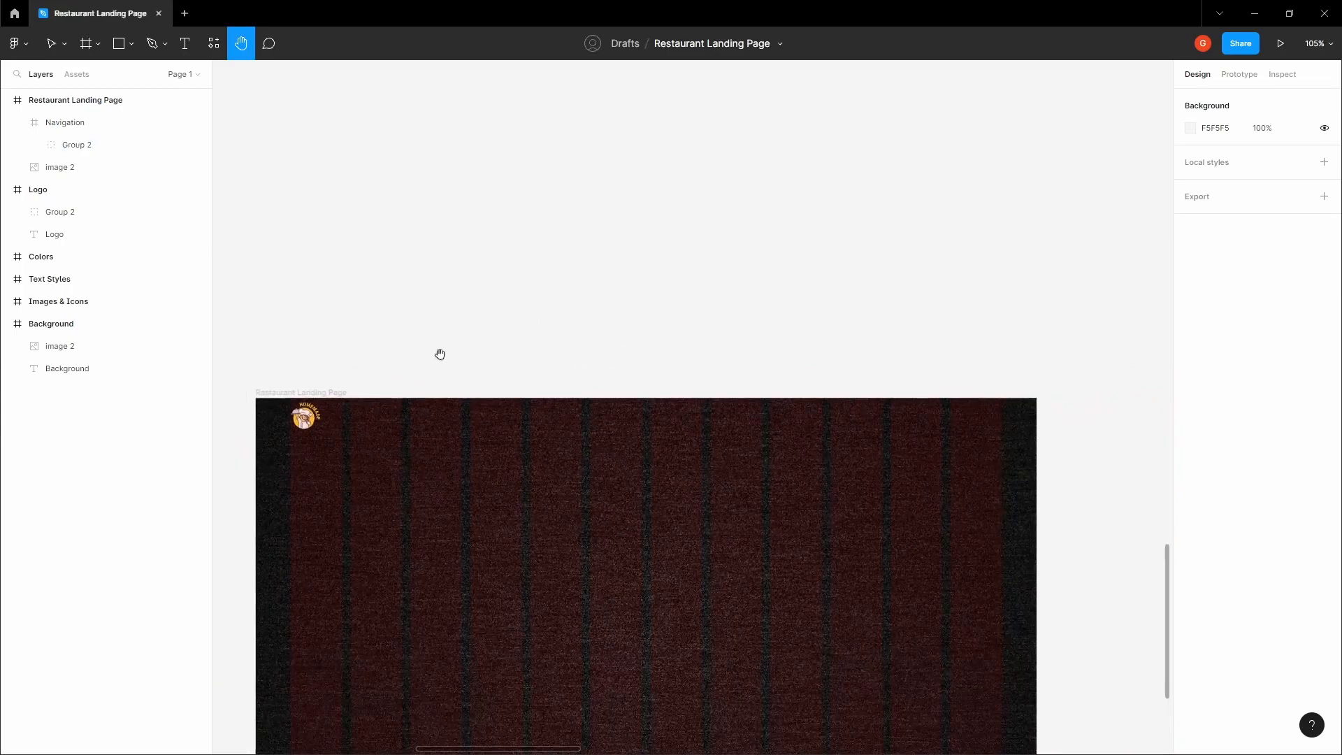
drag(459, 268, 453, 390)
scroll(452, 389, down, 3)
drag(457, 241, 510, 557)
drag(500, 370, 451, 419)
scroll(485, 363, down, 1)
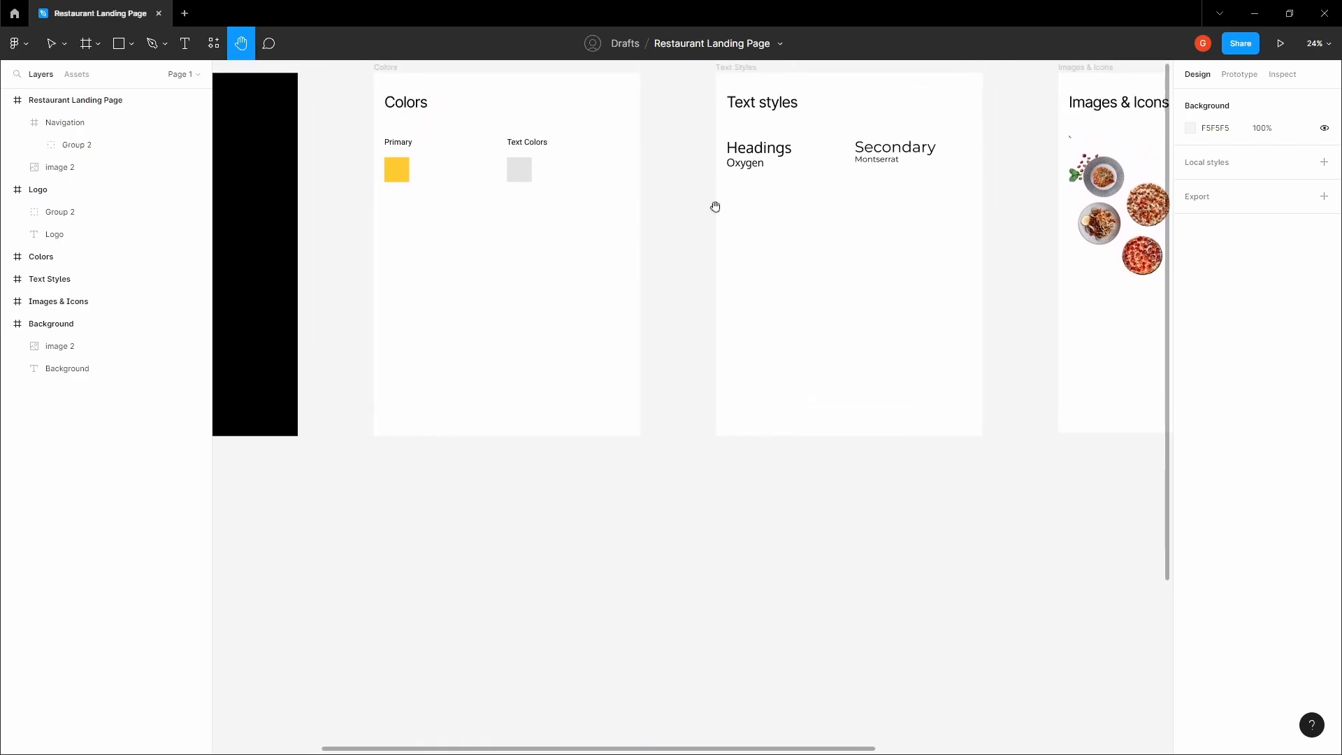
click(874, 162)
click(685, 213)
Add a text layer reading HOME near the middle of the Navigation frame
scroll(689, 259, down, 2)
scroll(739, 240, down, 3)
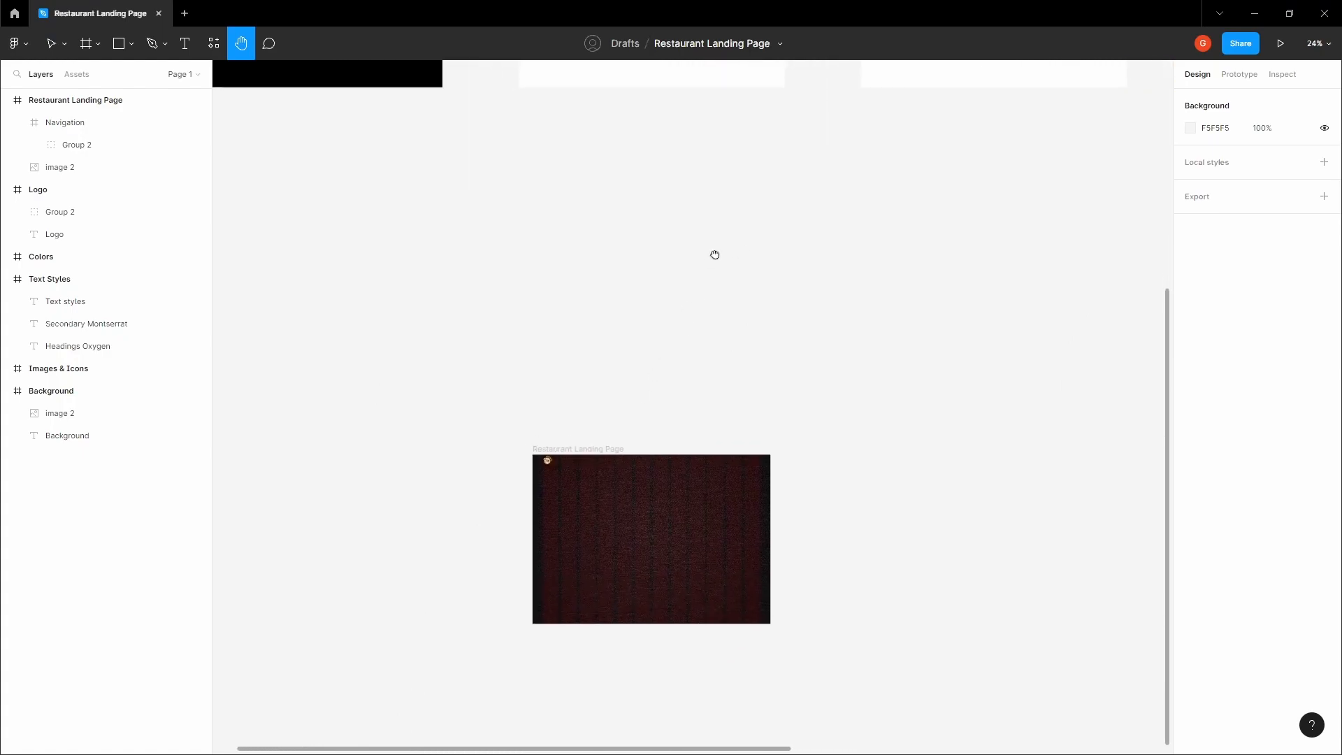
scroll(681, 398, up, 5)
drag(674, 461, 746, 245)
drag(664, 402, 698, 265)
scroll(653, 444, up, 10)
key(v)
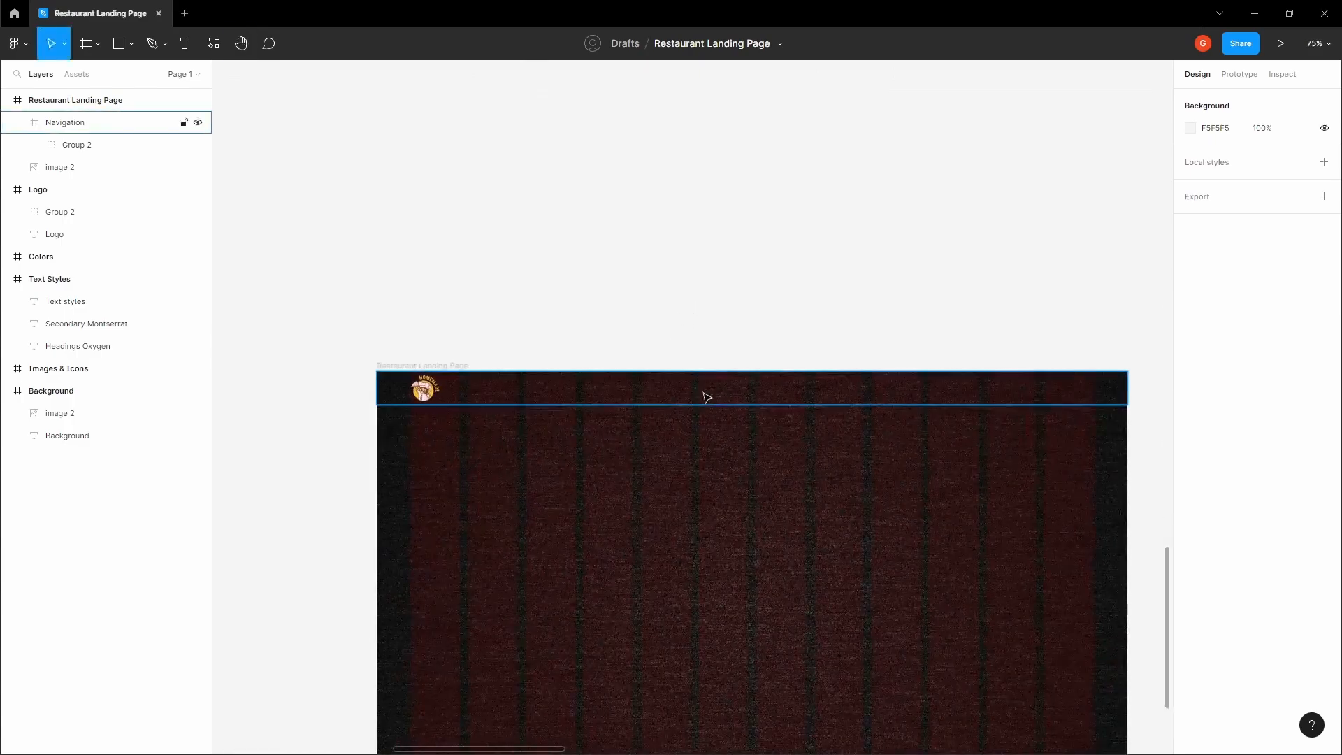
click(727, 393)
scroll(722, 393, up, 2)
key(t)
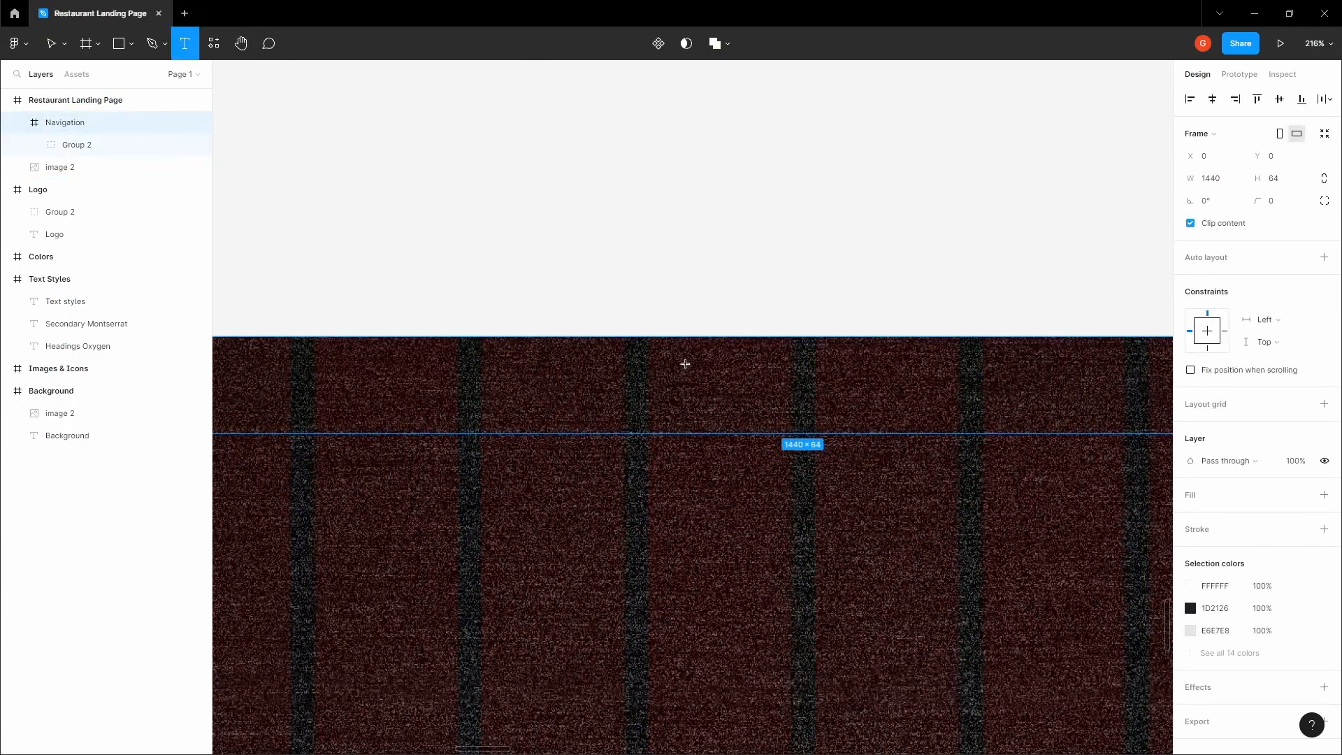
click(680, 362)
text(HOME)
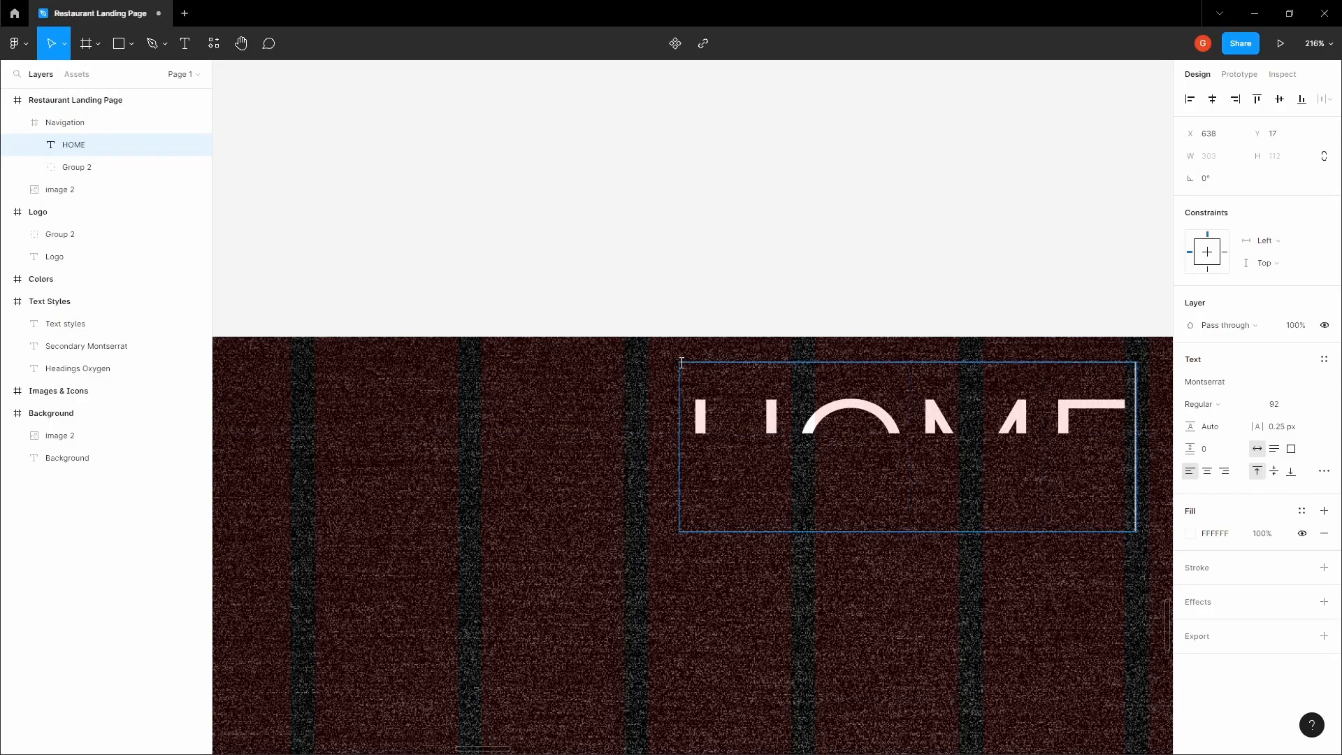
key(Escape)
Set the HOME text's font size to 16
click(1277, 404)
text(16)
key(Tab)
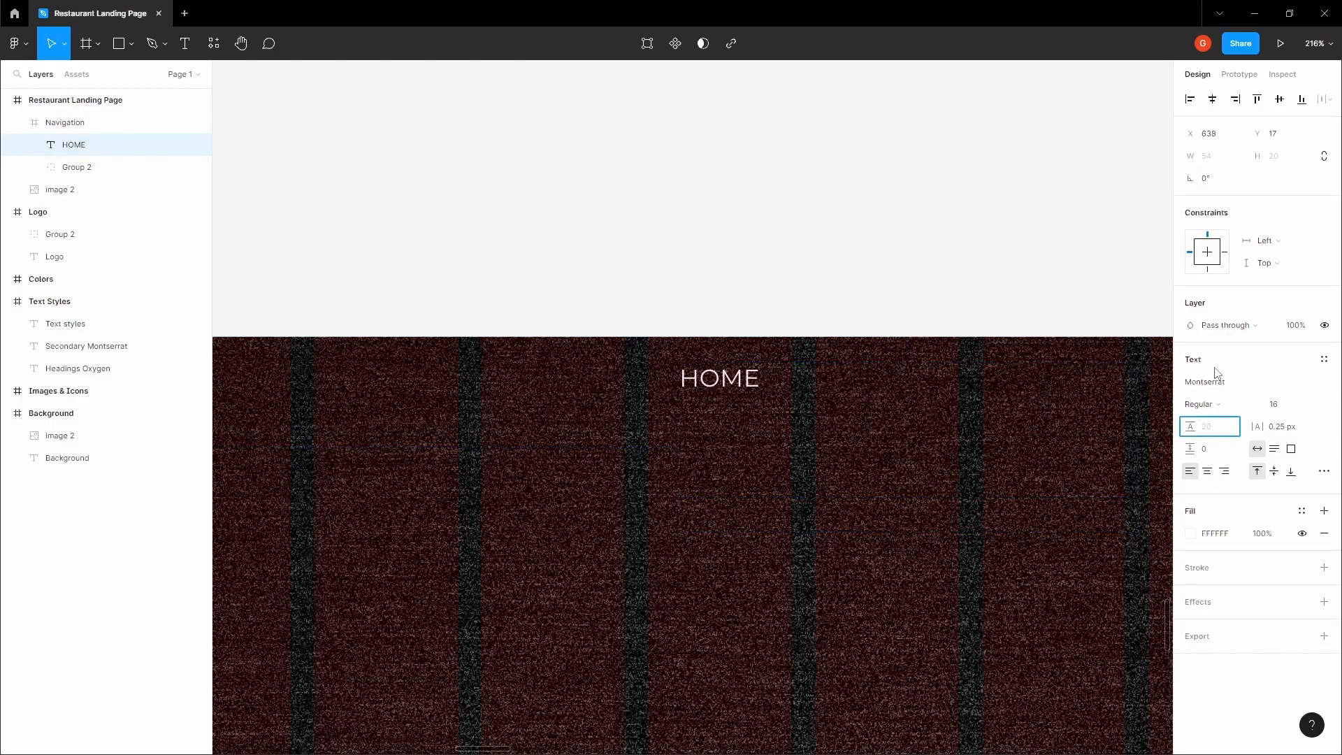
key(Tab)
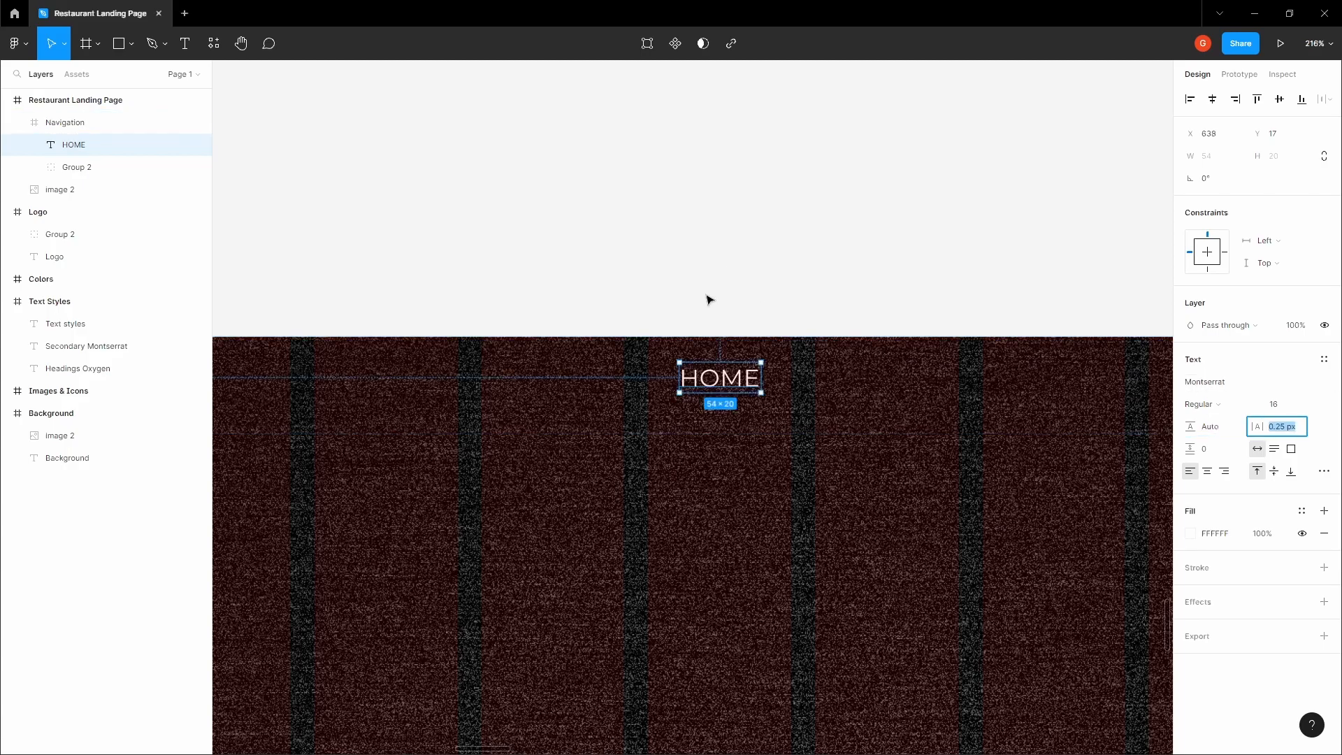
click(180, 124)
click(180, 144)
Copy the hex value of the Primary color swatch in the Colors frame
scroll(839, 270, down, 1)
click(837, 267)
key(h)
drag(832, 265, 787, 333)
scroll(775, 331, down, 6)
drag(762, 203, 711, 364)
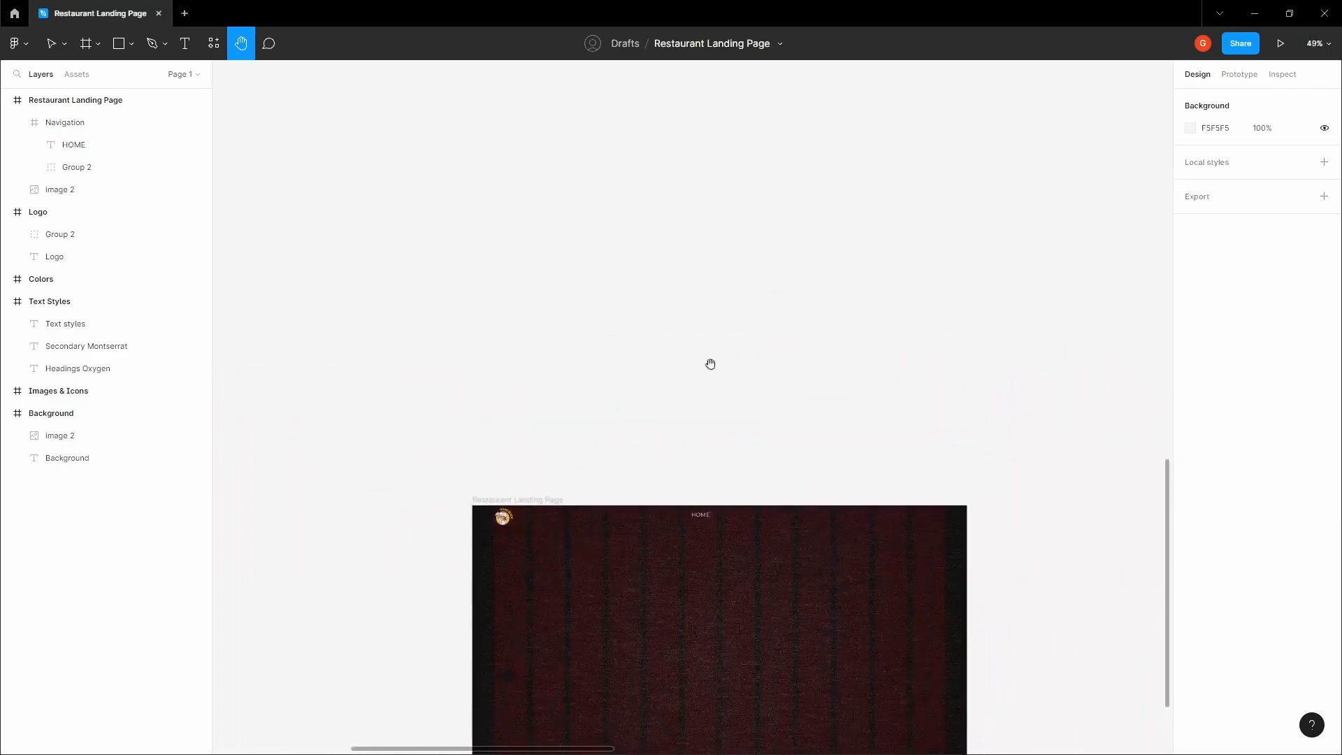
scroll(709, 356, down, 3)
scroll(706, 347, up, 3)
key(v)
double_click(523, 130)
click(1222, 384)
Fill the HOME text in the Navigation frame with the copied primary color FDCB33
click(794, 480)
key(h)
drag(720, 560, 800, 216)
drag(674, 438, 710, 368)
scroll(744, 422, up, 5)
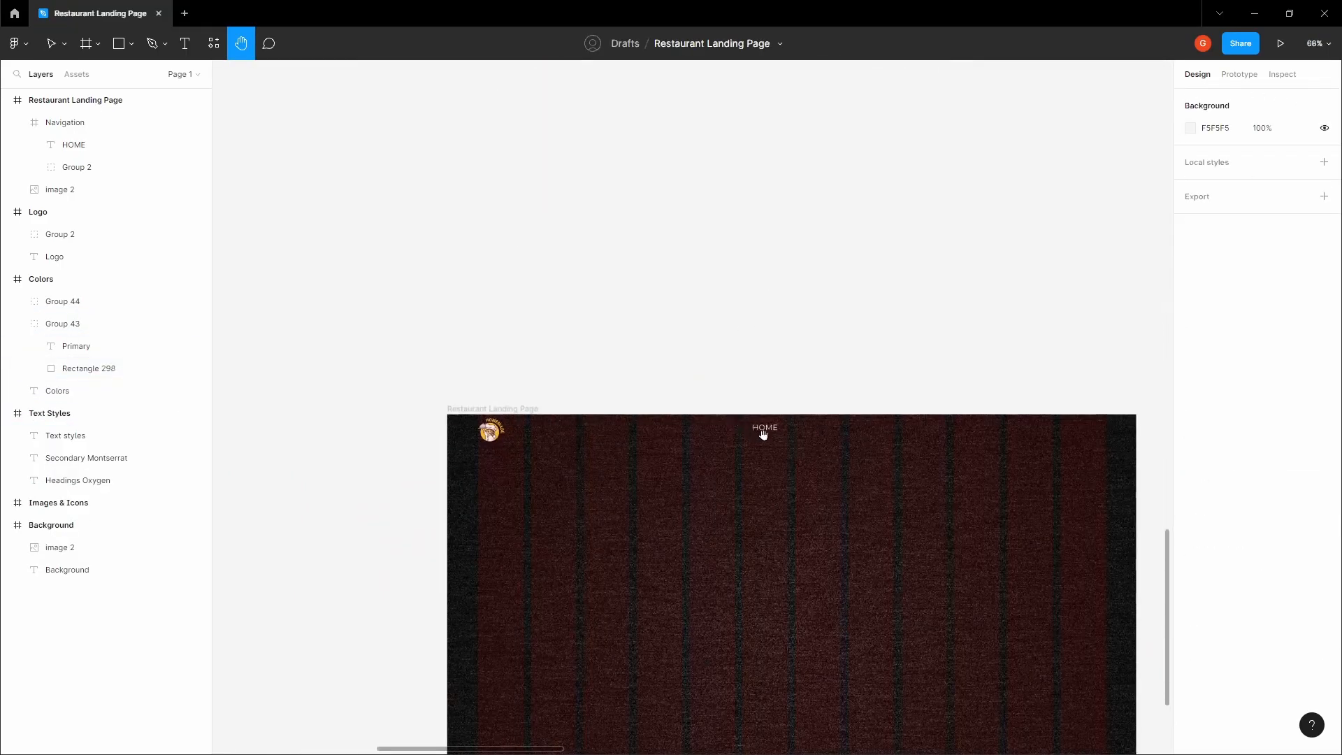
key(v)
scroll(762, 430, up, 5)
click(765, 427)
key(Return)
Set the HOME text's font weight to Medium
click(1221, 404)
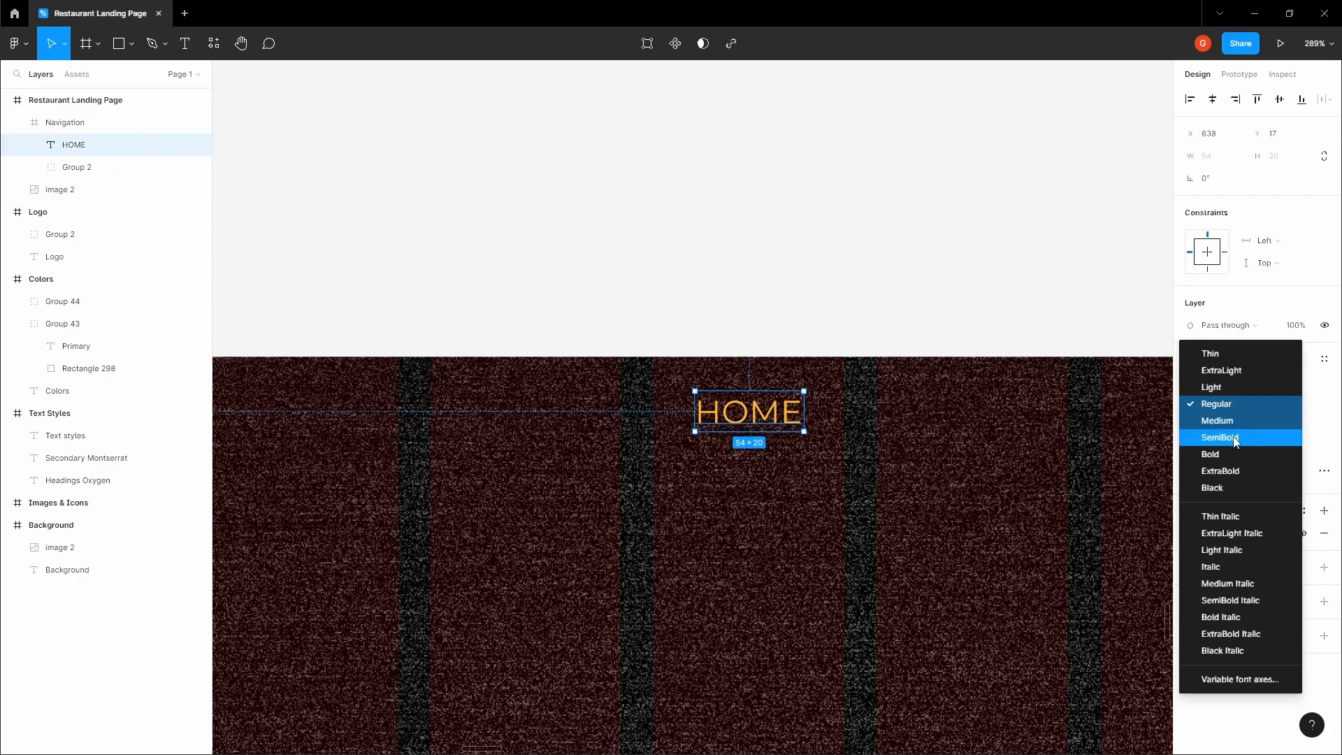
click(1235, 437)
click(1210, 407)
click(1214, 387)
click(811, 257)
Move HOME farther left in the Navigation frame and add a white text layer reading MENU to its right
drag(812, 258, 736, 239)
scroll(734, 240, down, 1)
double_click(670, 371)
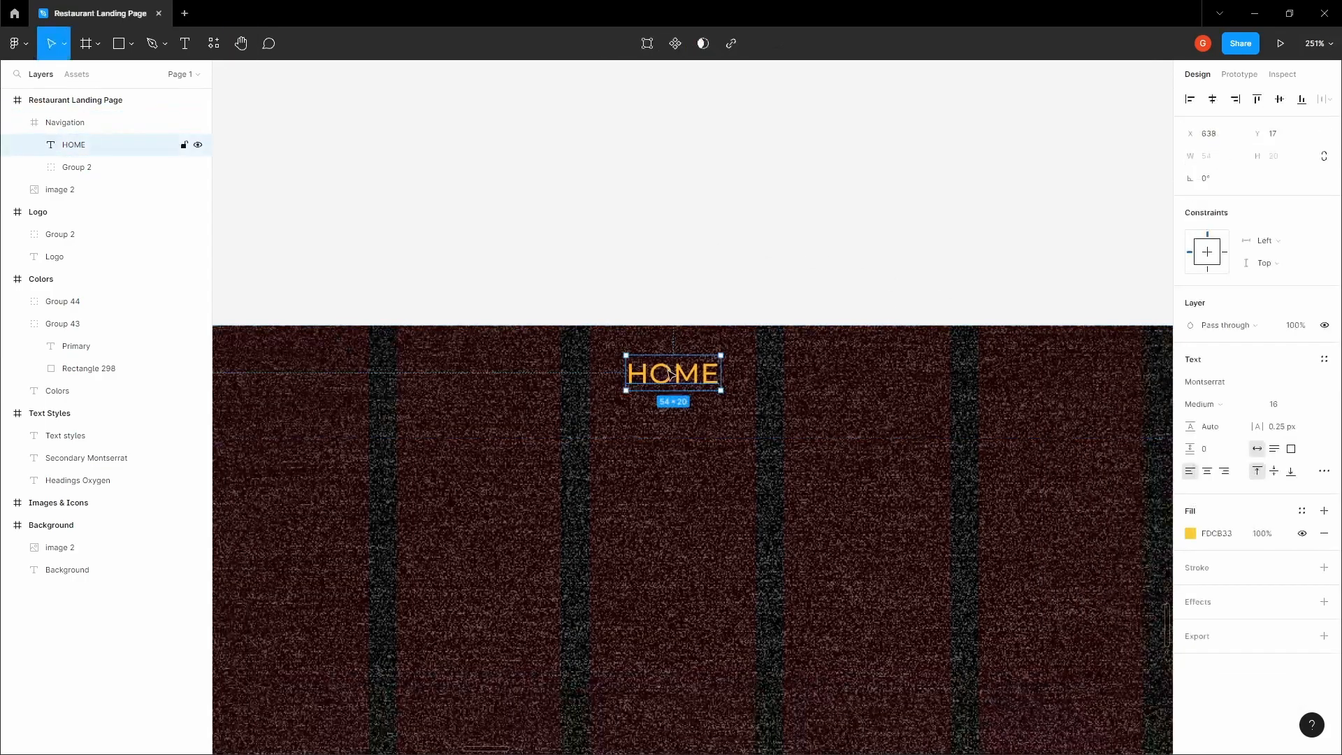
drag(671, 375, 553, 373)
click(668, 357)
key(t)
click(754, 353)
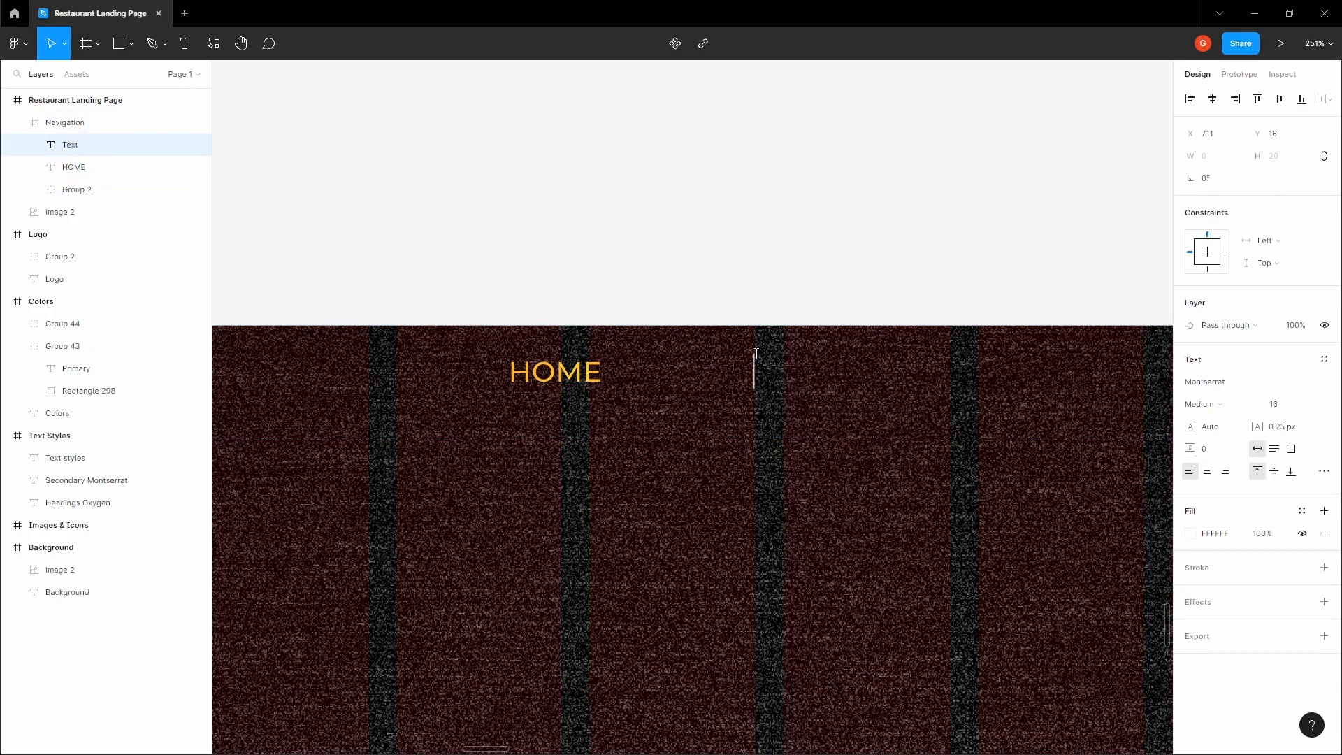
text(MENU)
key(Escape)
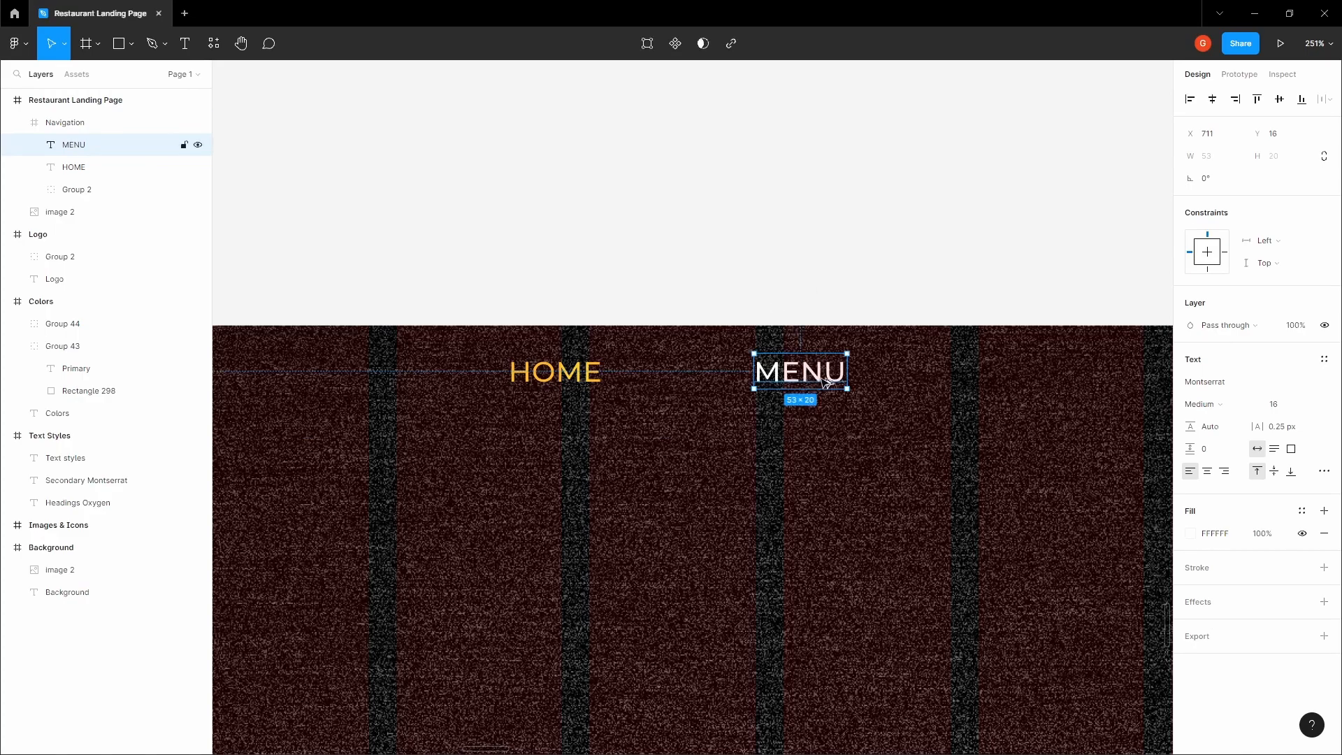
Duplicate the MENU text to its right and change the copy to DELIVERY
drag(820, 381, 937, 383)
double_click(929, 385)
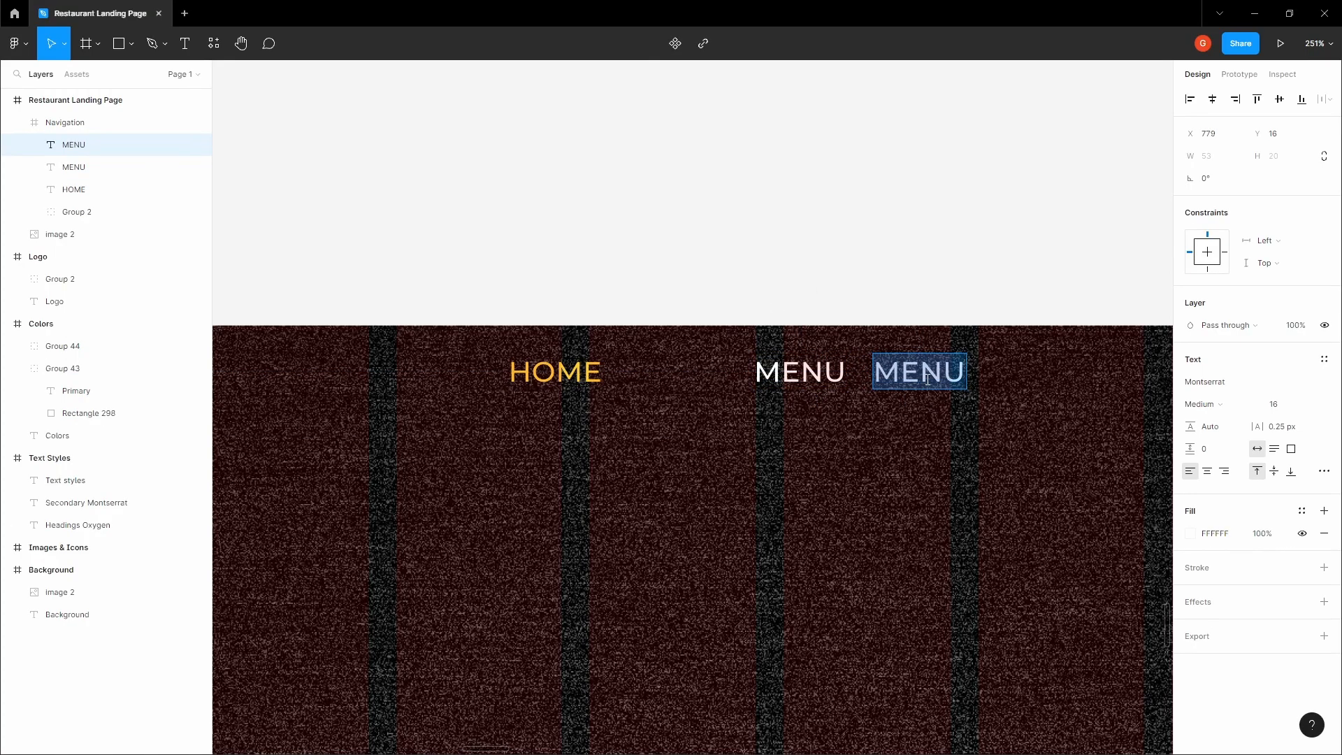
text(DELIVERY)
key(Escape)
key(Escape)
Duplicate the DELIVERY text to its right and change the copy to BLOG
drag(883, 273, 550, 216)
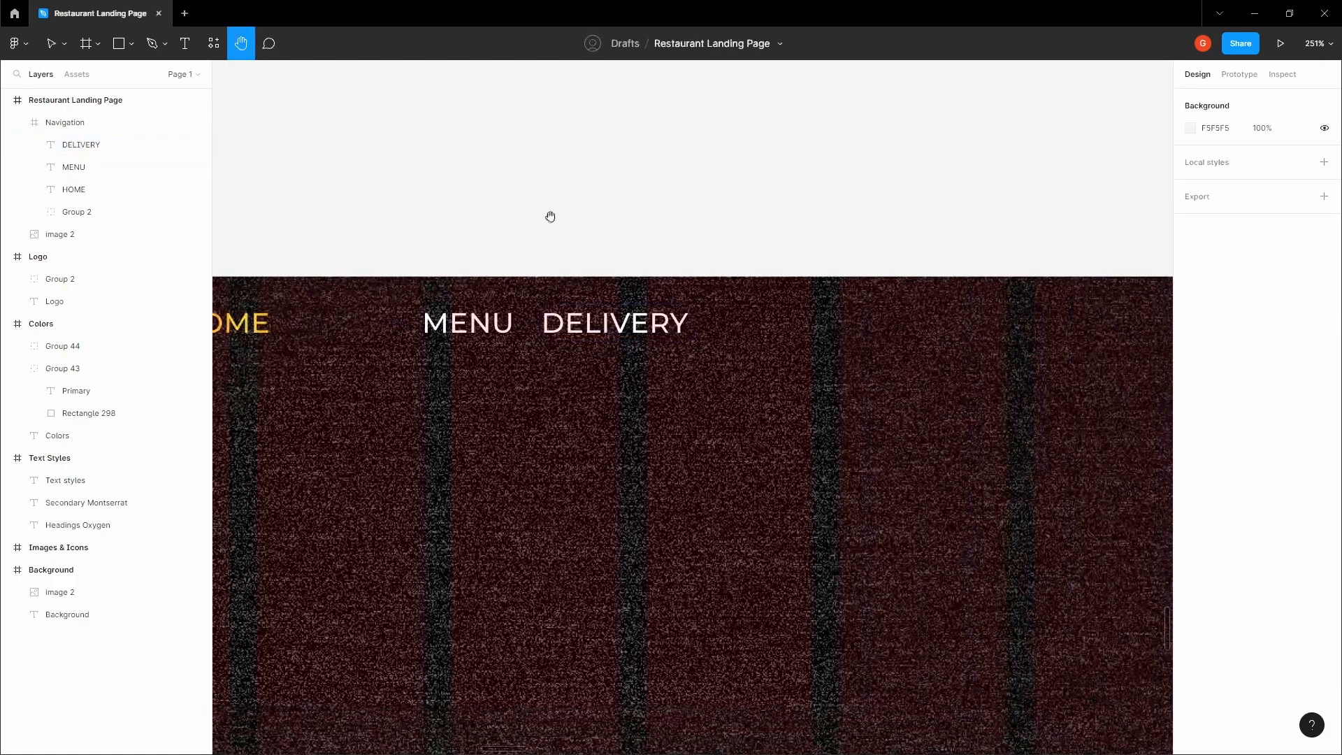
click(638, 325)
drag(638, 325, 817, 318)
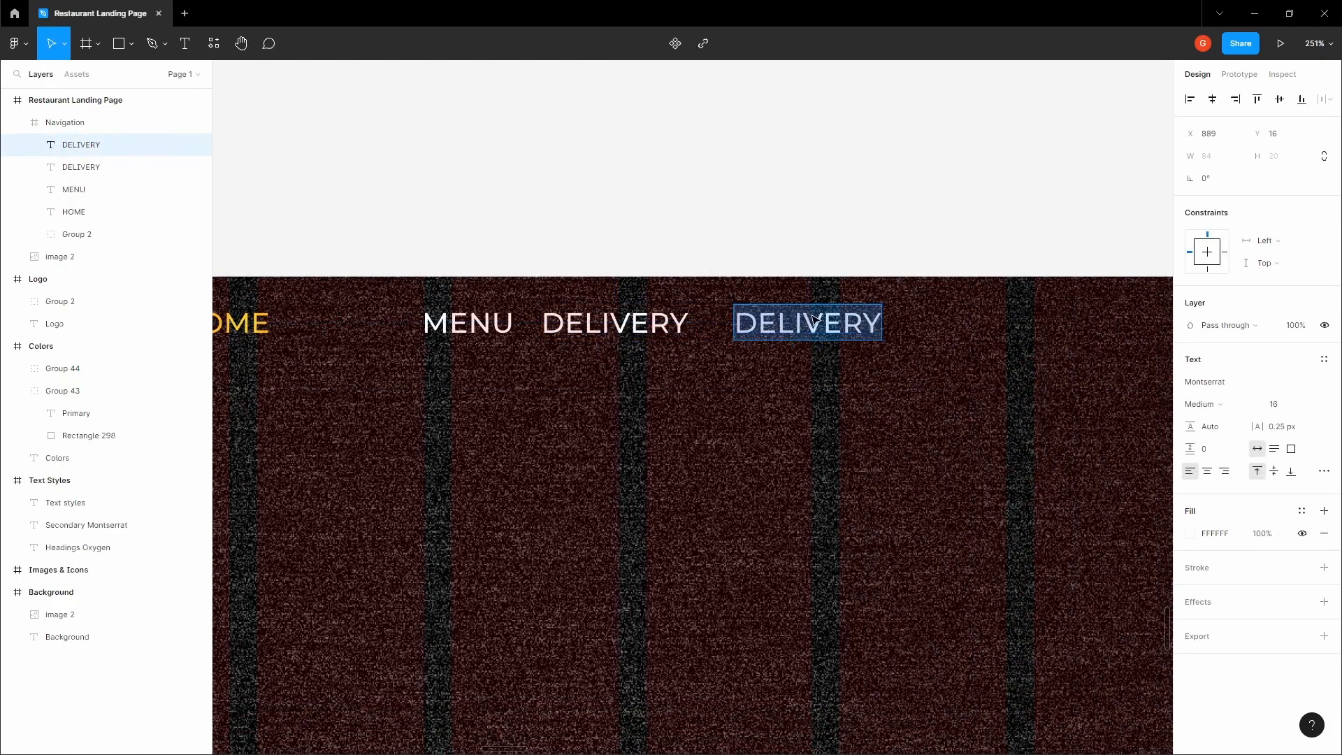
text(BLOG)
click(836, 240)
Center the text alignment of the HOME, MENU, DELIVERY and BLOG labels
scroll(835, 238, down, 3)
drag(830, 238, 858, 236)
click(629, 239)
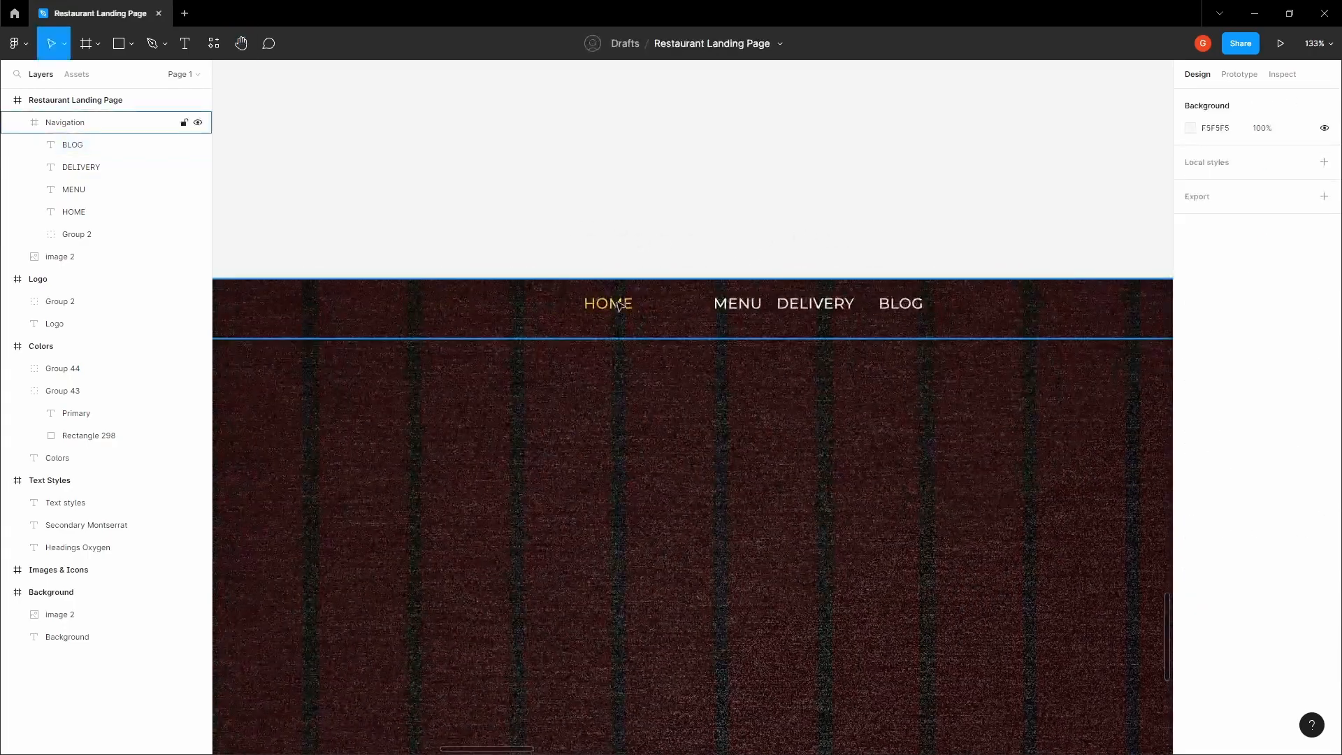
click(620, 306)
scroll(859, 318, left, 1)
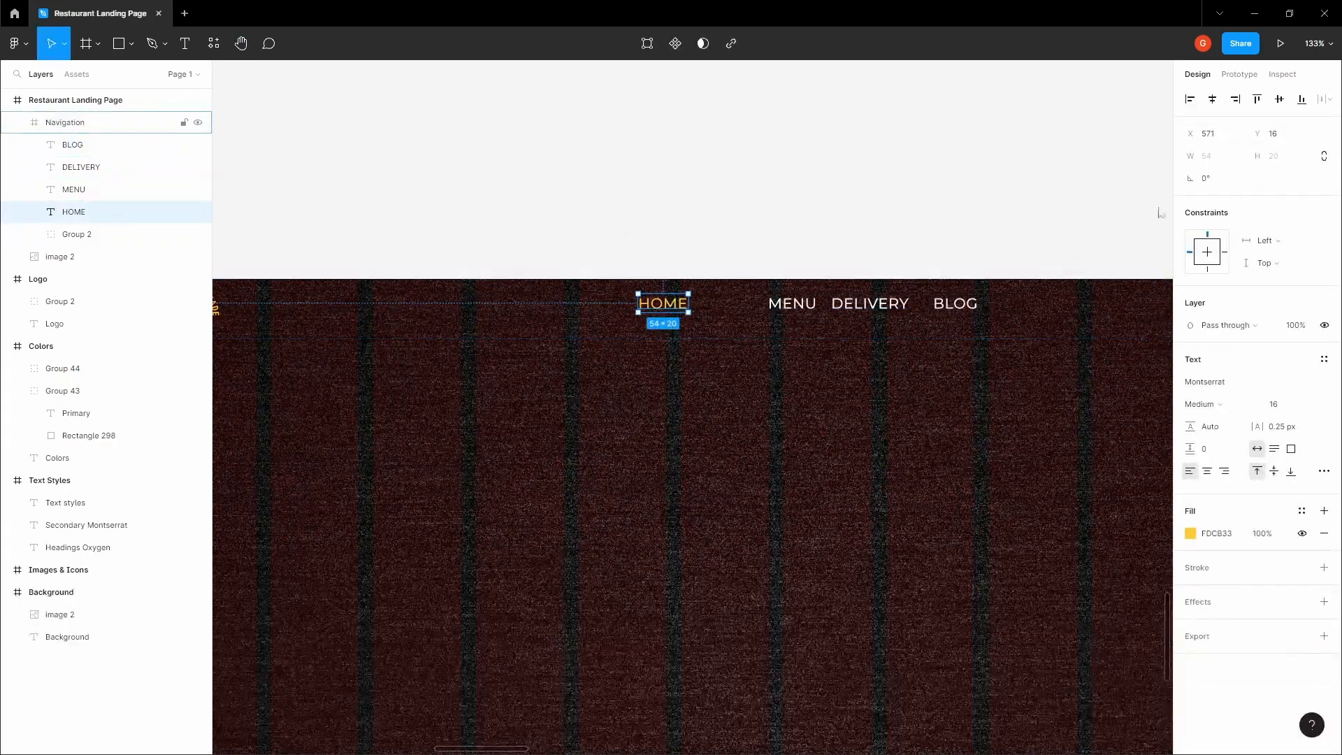
shift+click(792, 303)
shift+click(870, 303)
shift+click(956, 304)
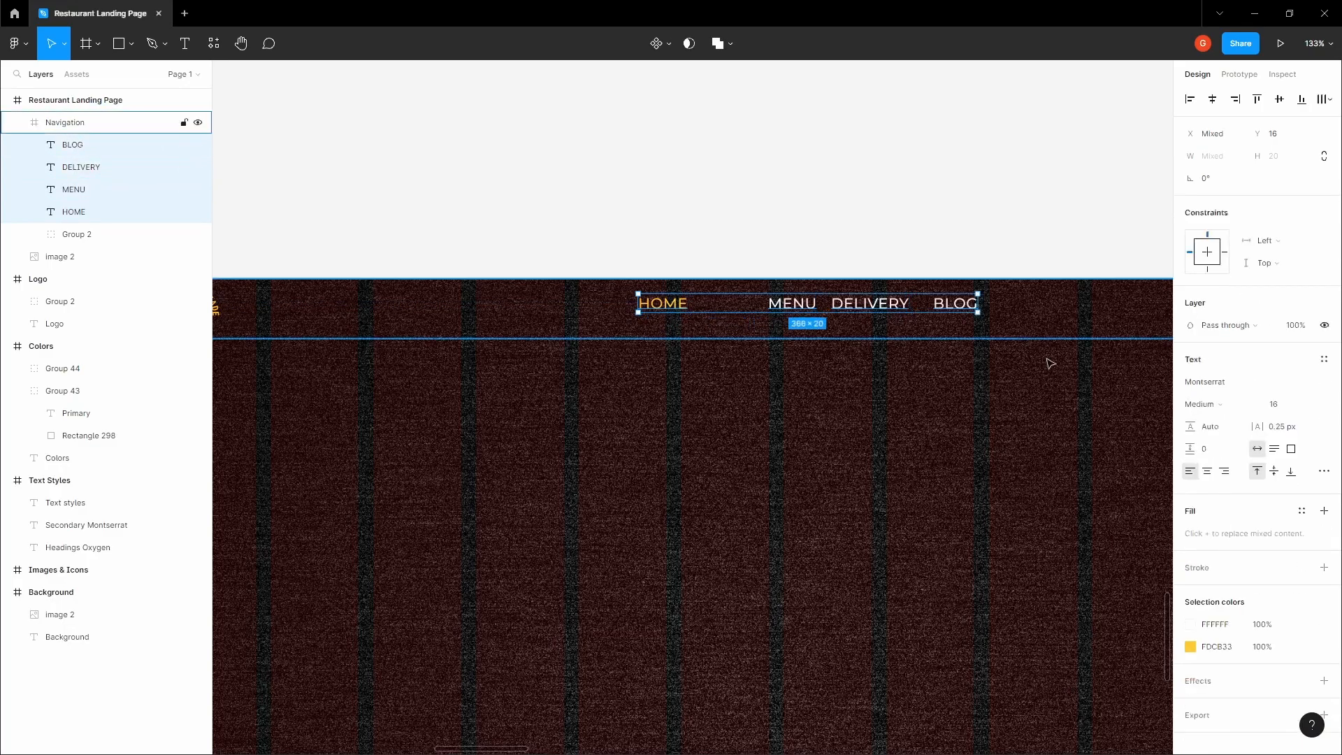
click(1206, 472)
click(785, 217)
Distribute the four navigation labels horizontally with a spacing of 40
double_click(664, 304)
shift+click(810, 308)
shift+click(870, 305)
shift+click(959, 308)
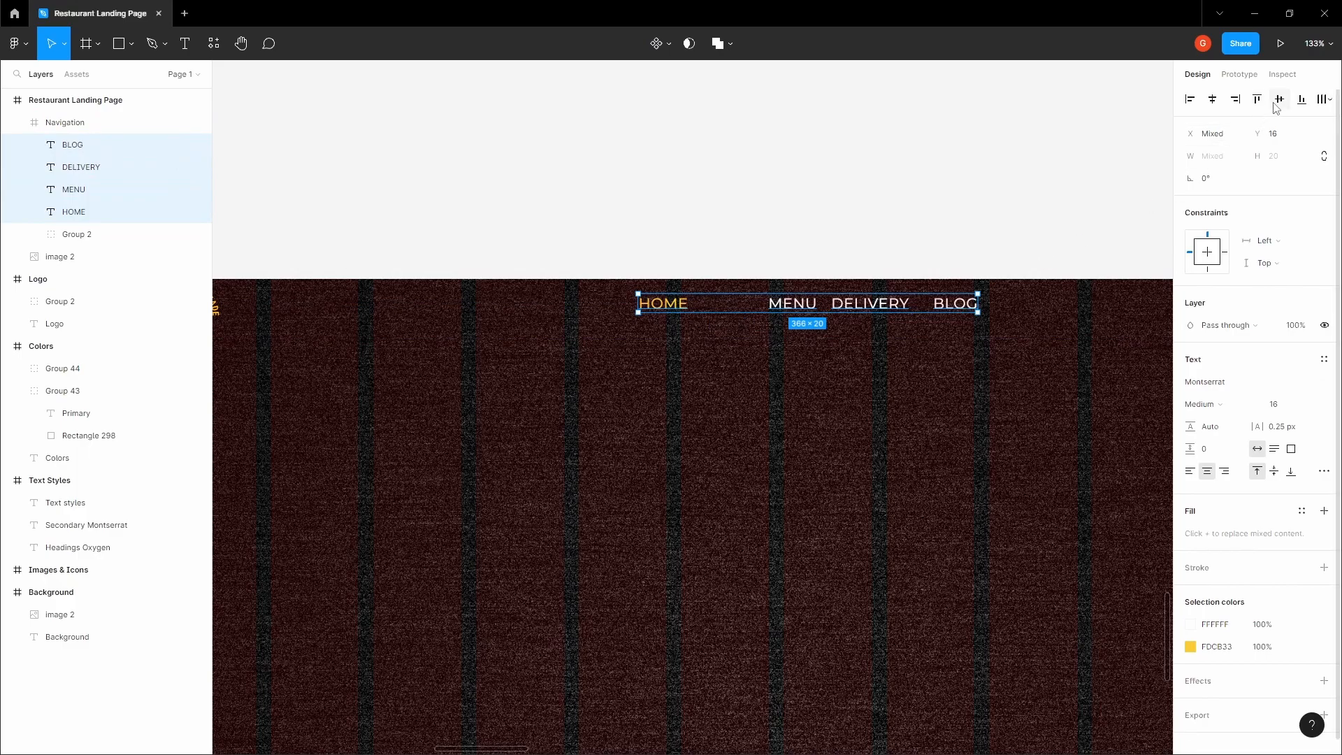
click(1328, 99)
click(1197, 165)
click(1217, 208)
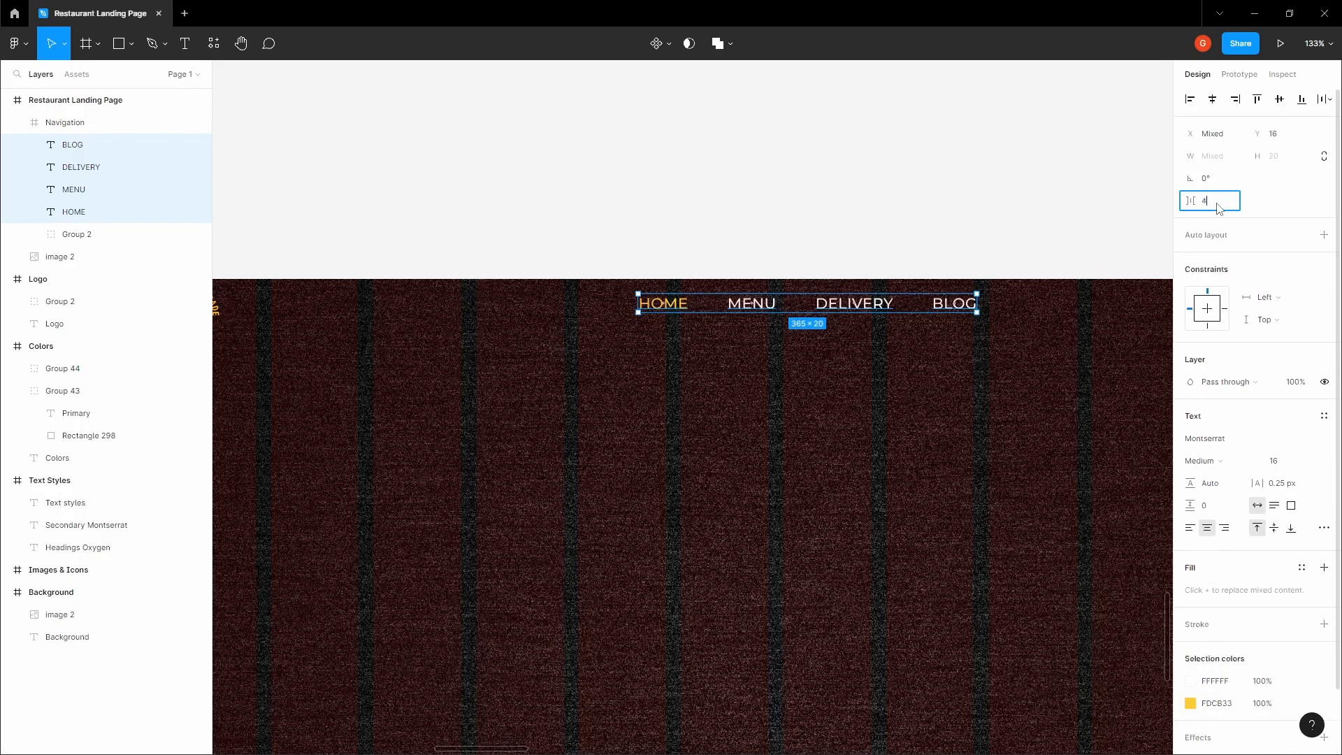
key(Return)
click(841, 171)
Group the four navigation labels and center the group horizontally and vertically in the Navigation frame
click(662, 302)
shift+click(769, 310)
shift+click(851, 303)
shift+click(948, 303)
key(ctrl+g)
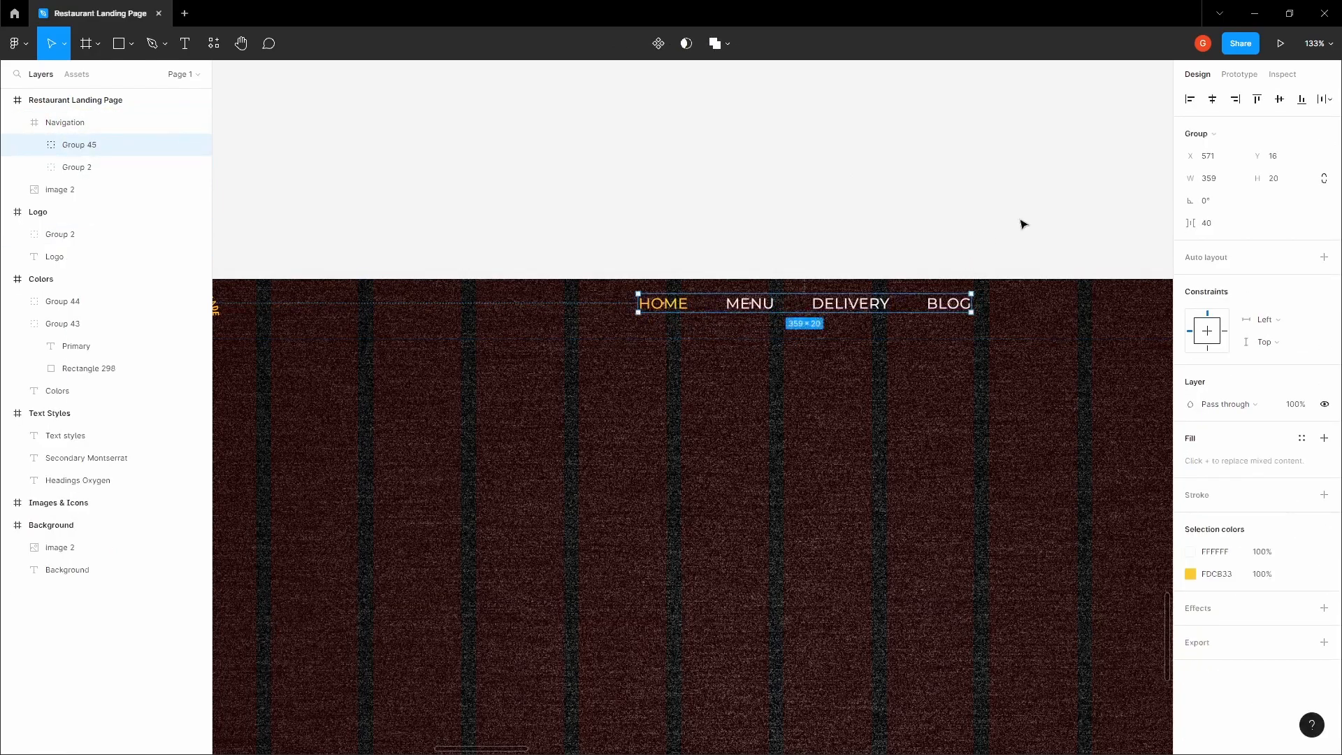
click(1212, 102)
click(1280, 101)
click(824, 171)
Recolor the 12-column layout grid of the Restaurant Landing Page frame to a neutral, unsaturated tone
drag(804, 181, 666, 225)
scroll(672, 225, down, 3)
scroll(788, 231, down, 3)
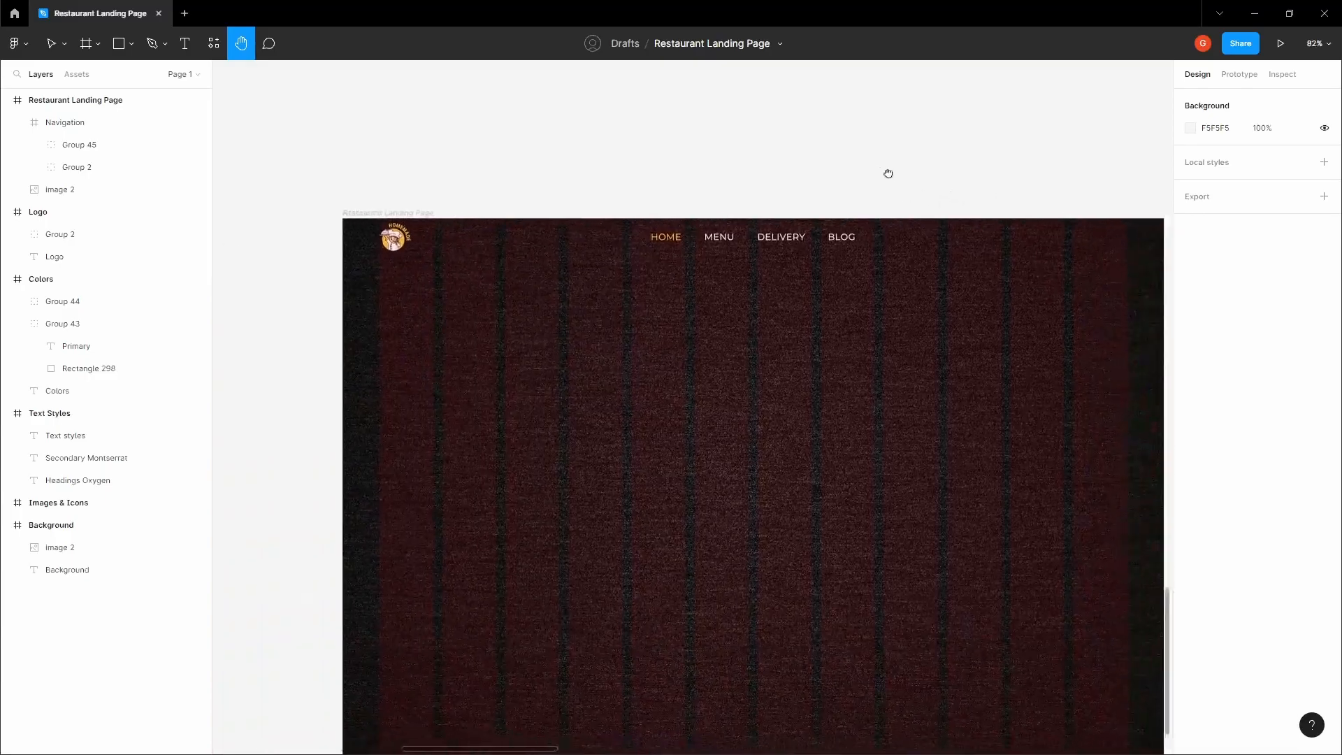
key(v)
click(390, 206)
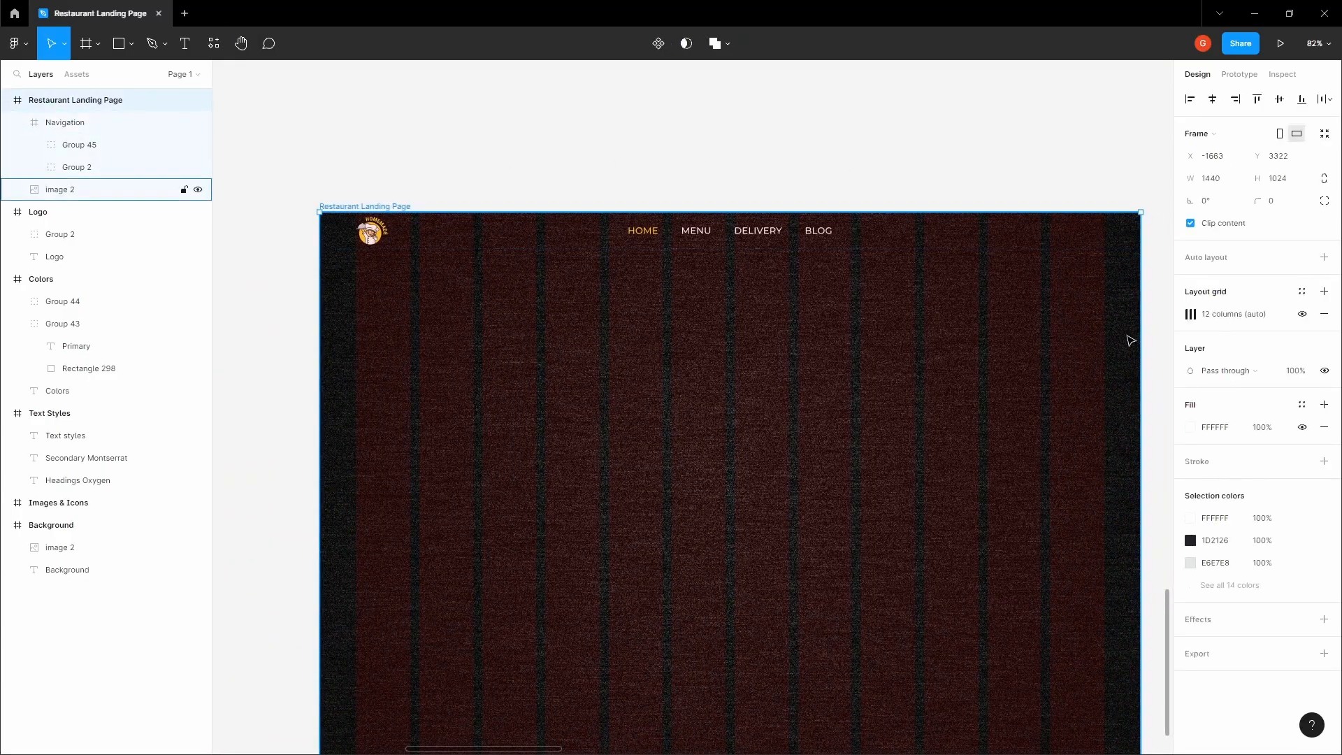
click(1191, 316)
click(1078, 371)
drag(930, 415, 841, 415)
click(813, 152)
Add a text layer with the restaurant's phone number in the Navigation frame, to the right of BLOG
key(space)
drag(798, 152, 589, 194)
key(space)
drag(800, 227, 784, 216)
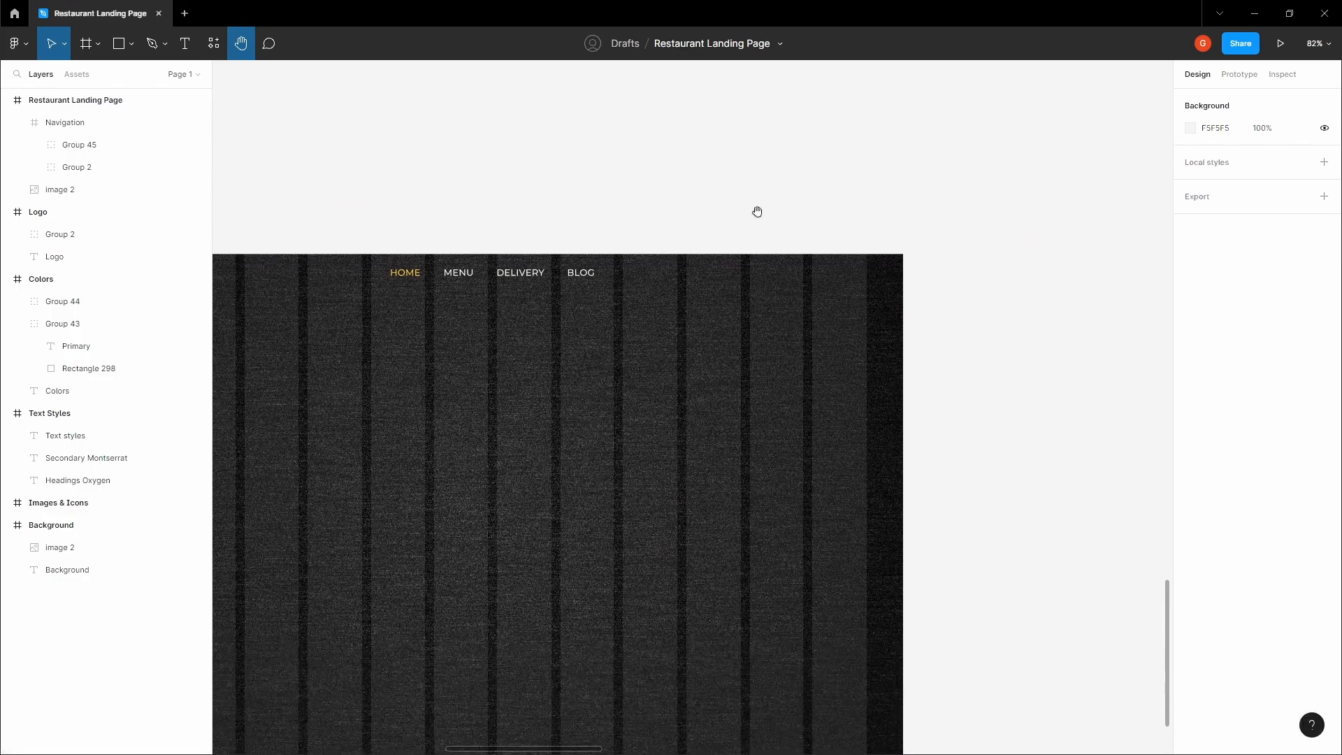
click(749, 272)
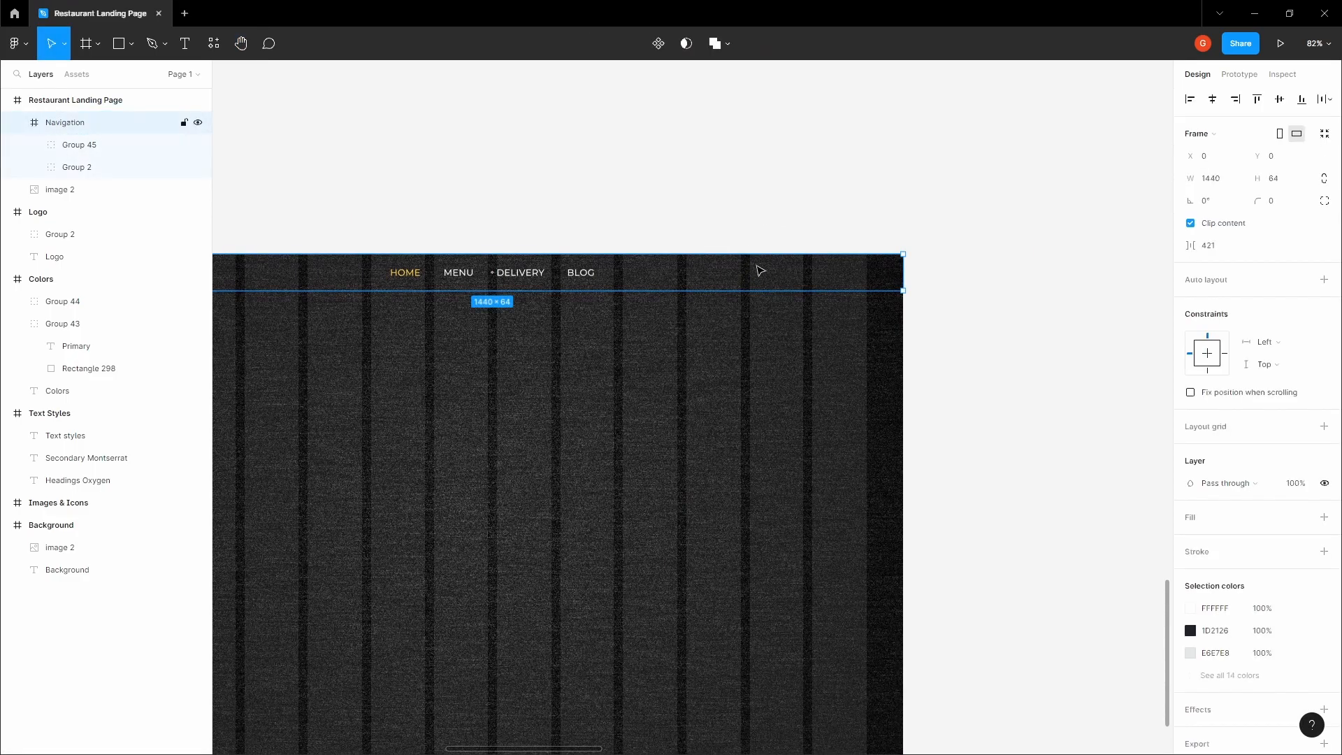
scroll(756, 267, up, 5)
key(t)
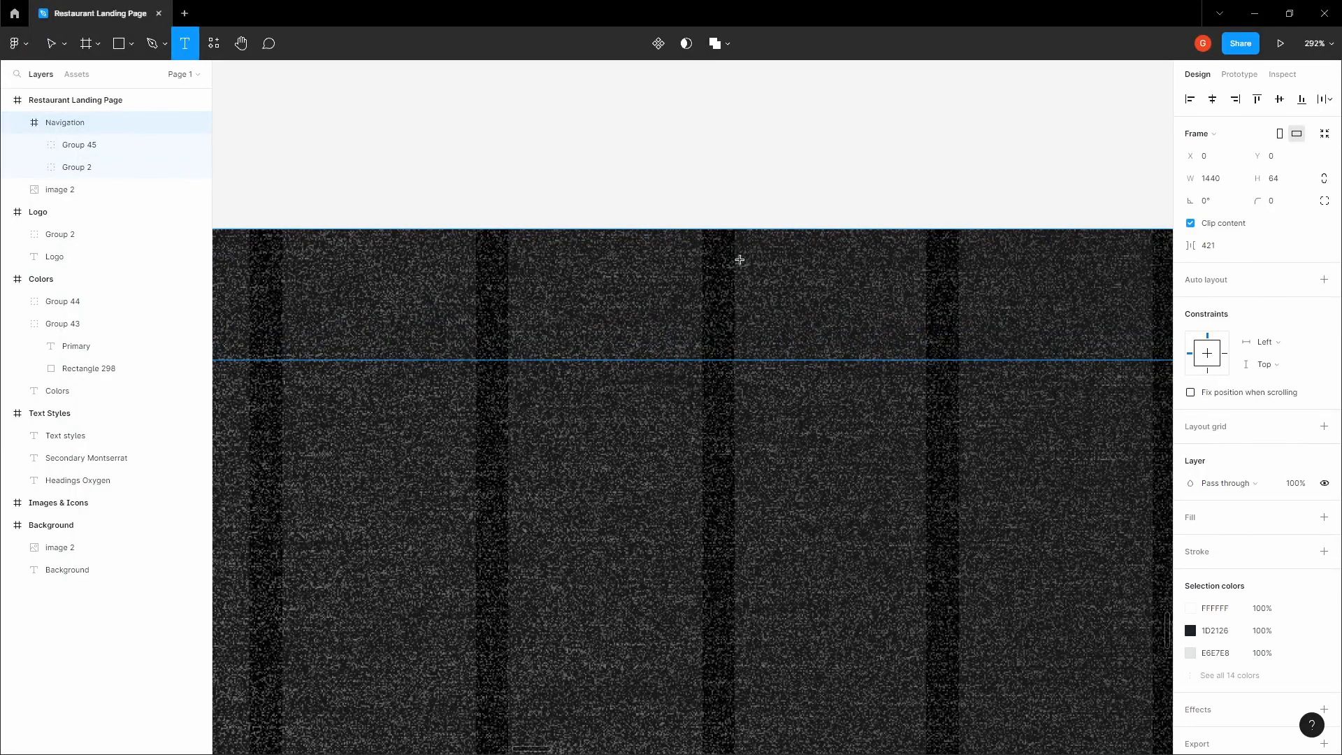
click(739, 260)
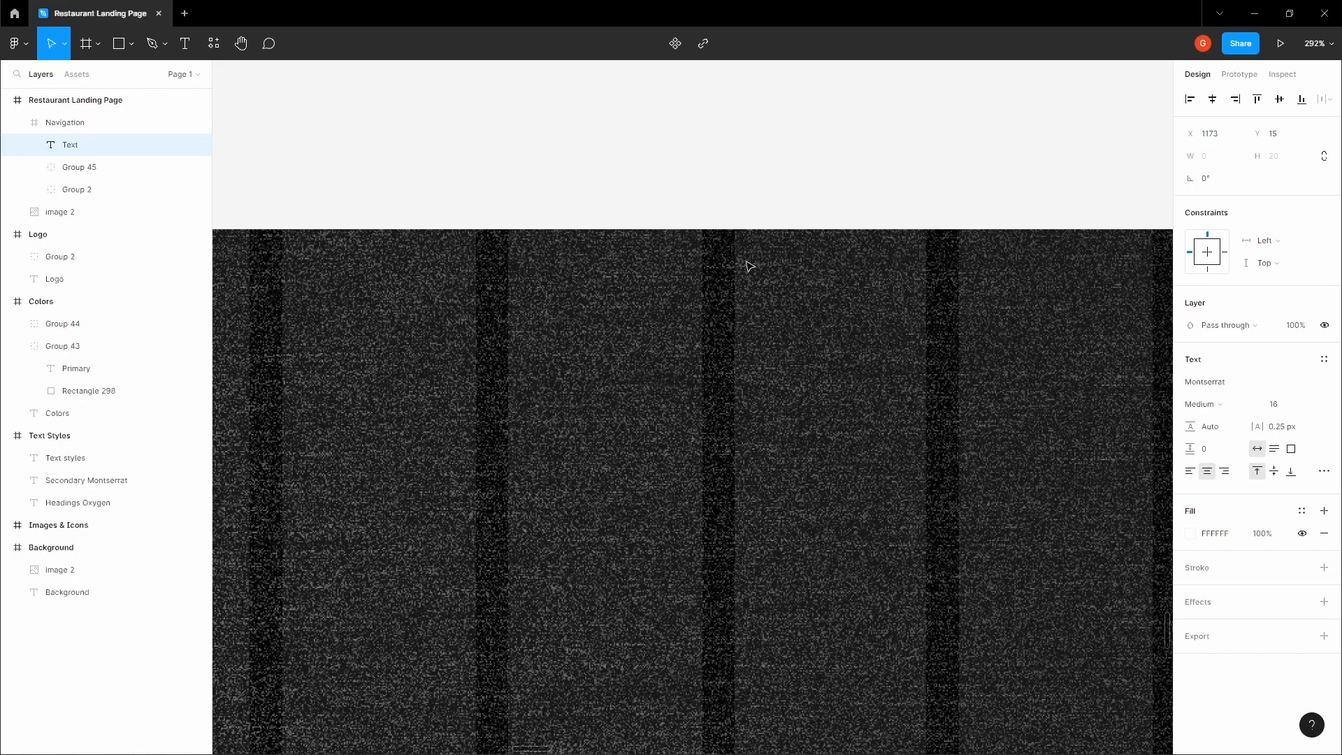
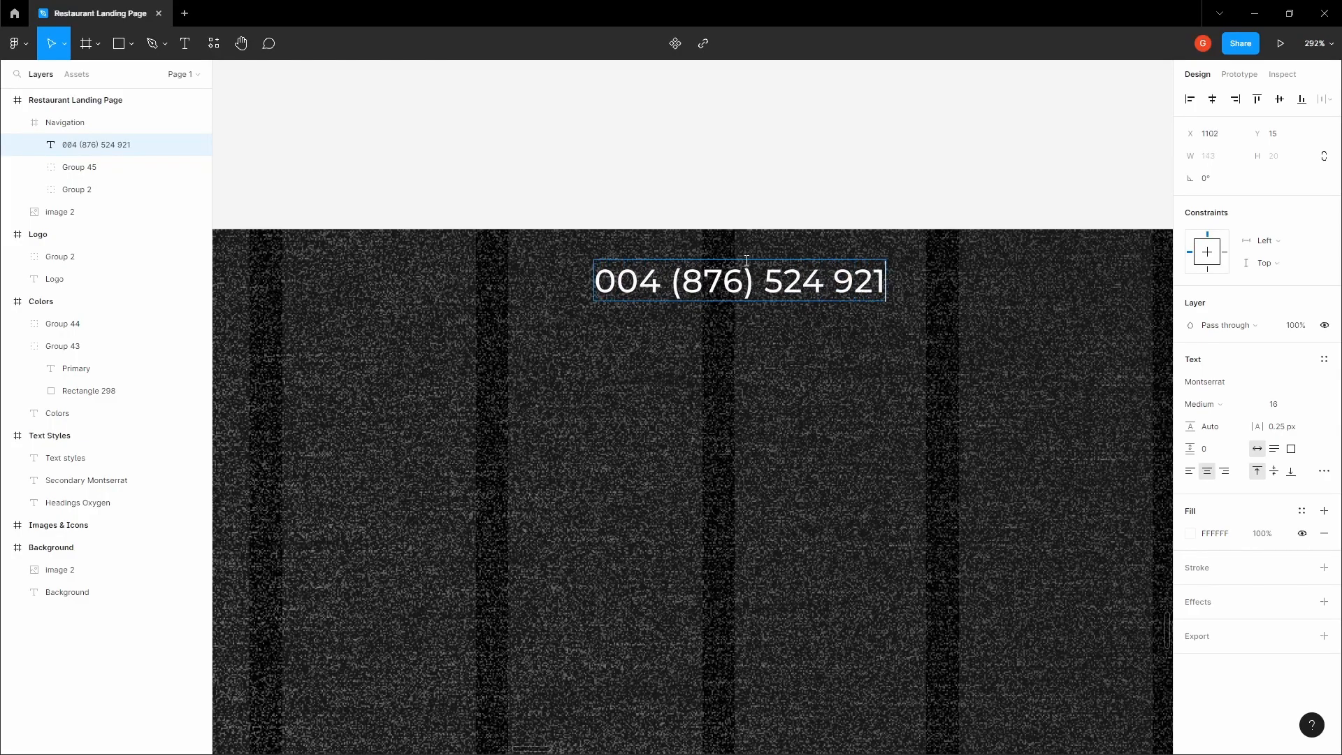
key(Escape)
Set the phone number text's font weight to Regular
click(1201, 404)
click(1216, 387)
click(891, 202)
Set the font weight of the MENU, DELIVERY and BLOG labels to Regular
key(space)
drag(679, 168, 741, 206)
click(766, 273)
scroll(758, 271, up, 1)
click(566, 161)
key(space)
scroll(566, 161, down, 4)
drag(566, 162, 908, 212)
scroll(698, 292, up, 1)
double_click(662, 297)
shift+click(773, 296)
shift+click(890, 297)
click(1212, 465)
click(1211, 465)
click(750, 195)
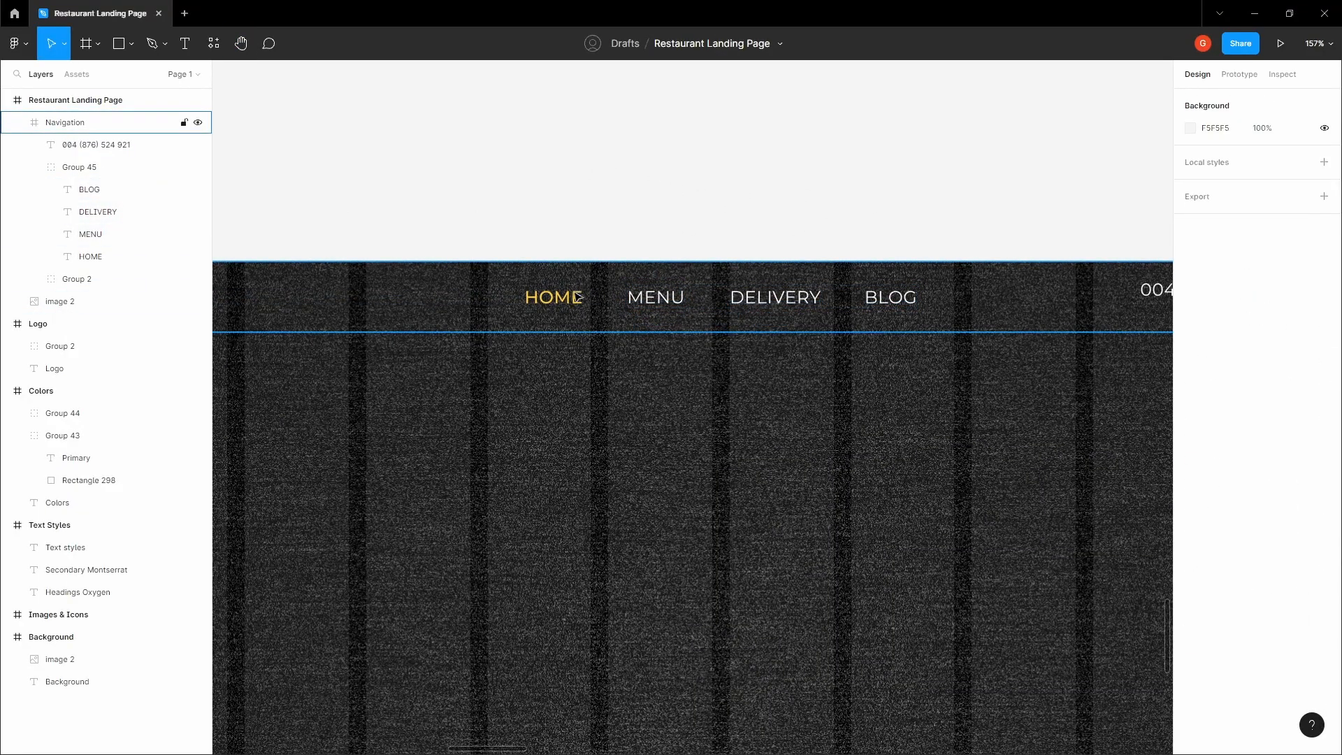
Nudge the DELIVERY and BLOG labels left so the gaps between the navigation labels are 40
double_click(577, 298)
click(656, 297)
click(776, 212)
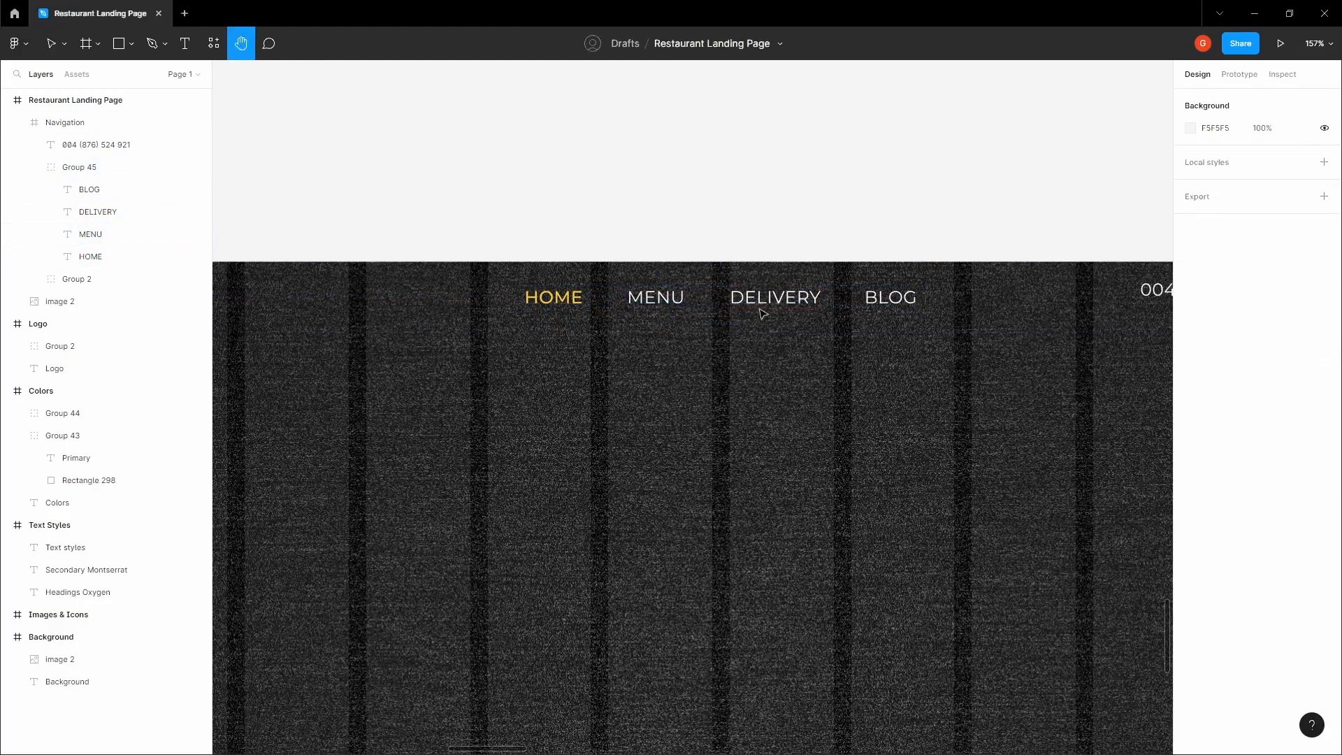
double_click(763, 299)
key(alt)
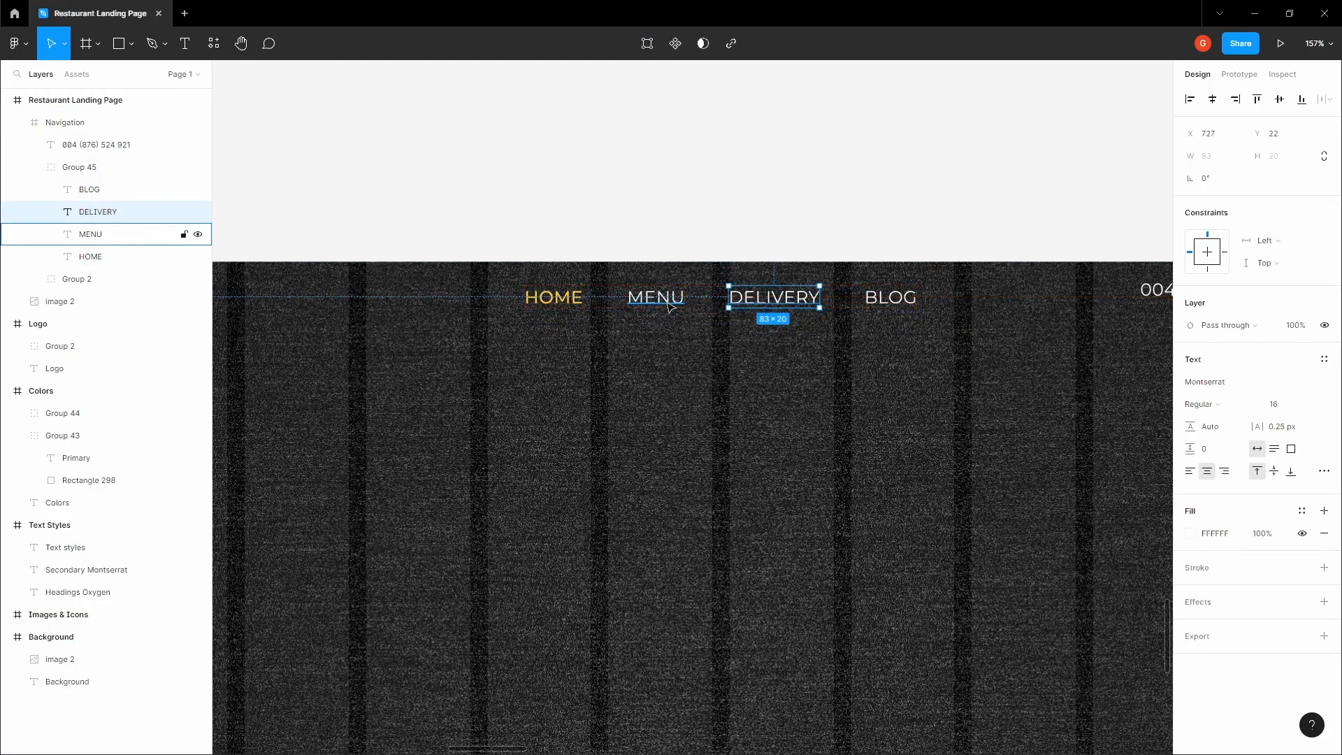
click(890, 298)
key(Left)
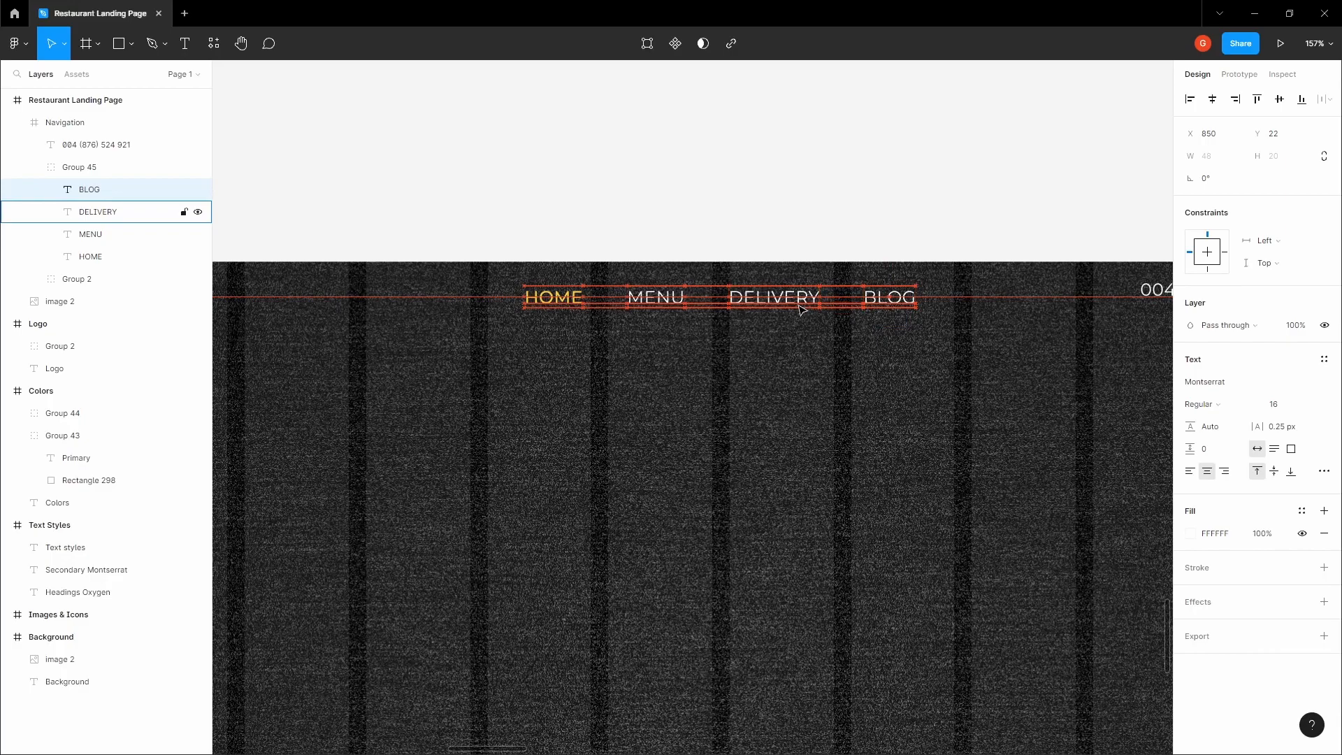
click(607, 252)
Recenter the group of navigation labels horizontally and vertically in the Navigation frame
click(568, 296)
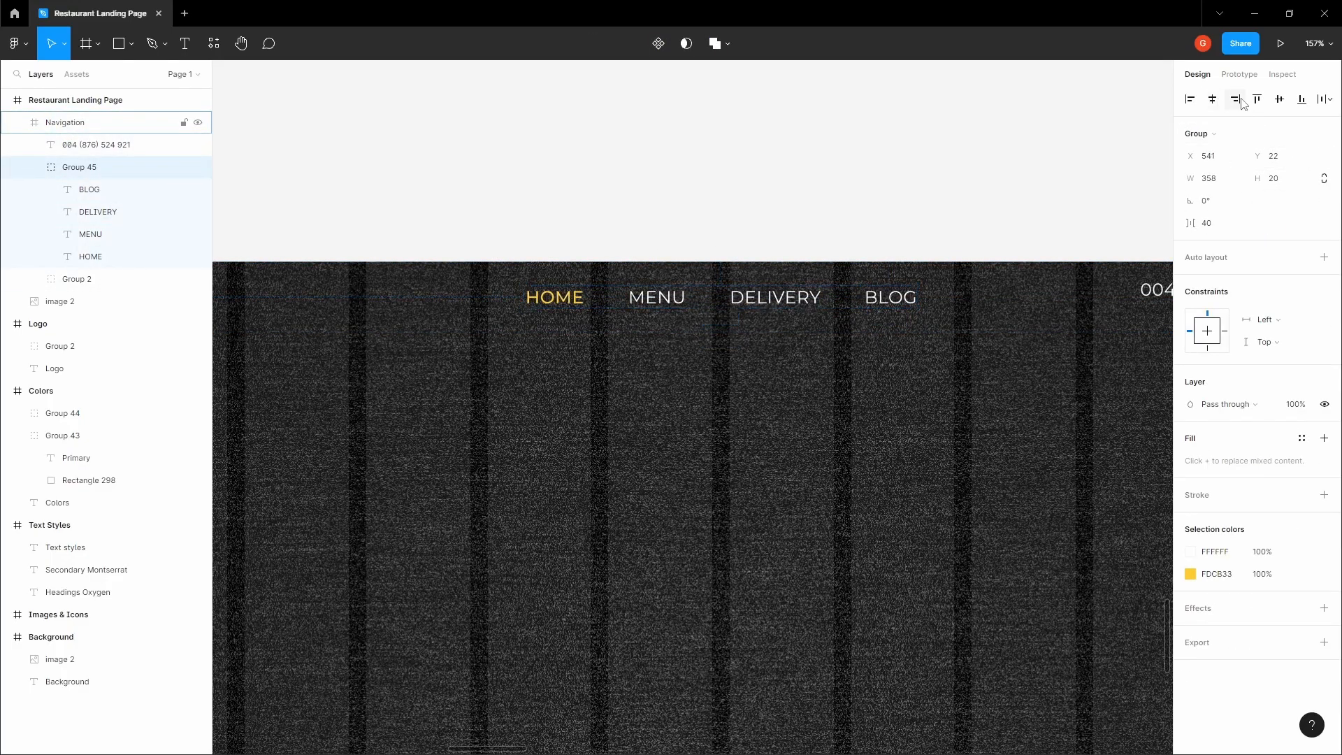
click(1279, 99)
click(1213, 99)
click(983, 123)
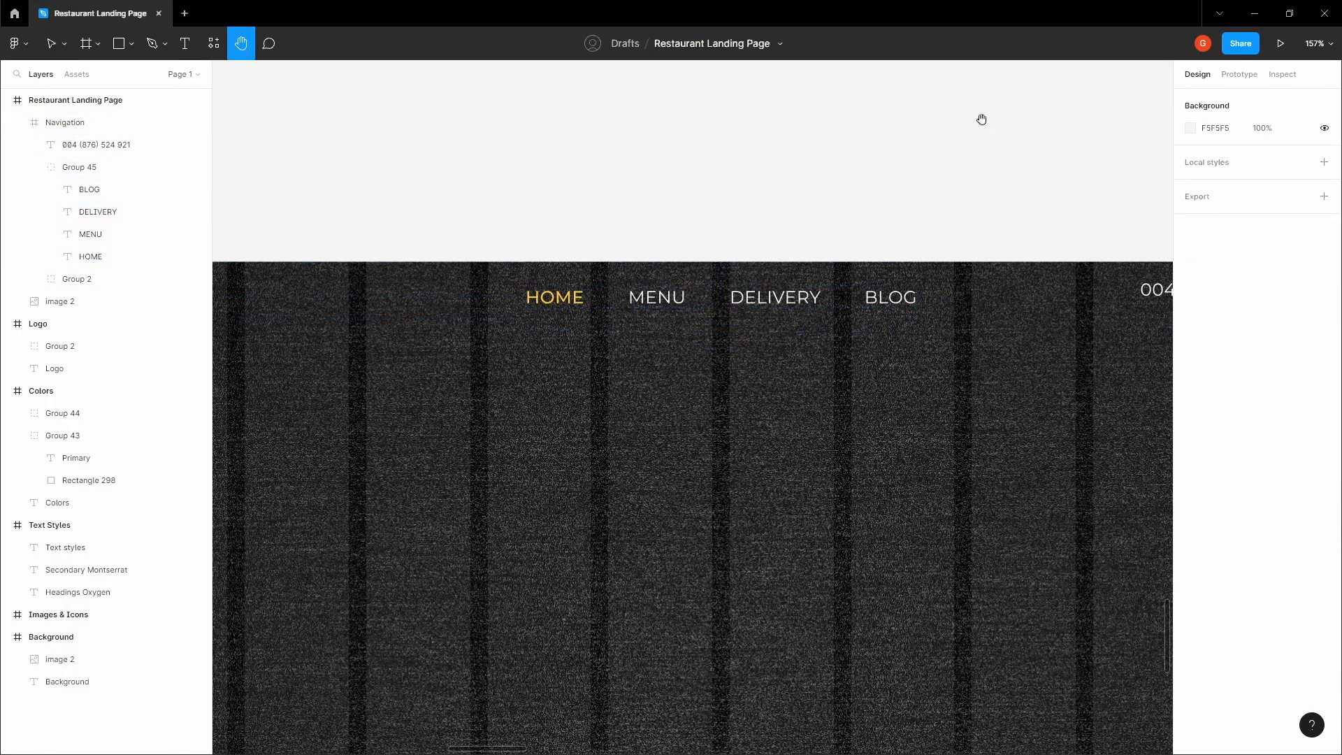
Open the Feather Icons plugin and search it for "phone"
scroll(788, 189, right, 8)
scroll(554, 232, right, 1)
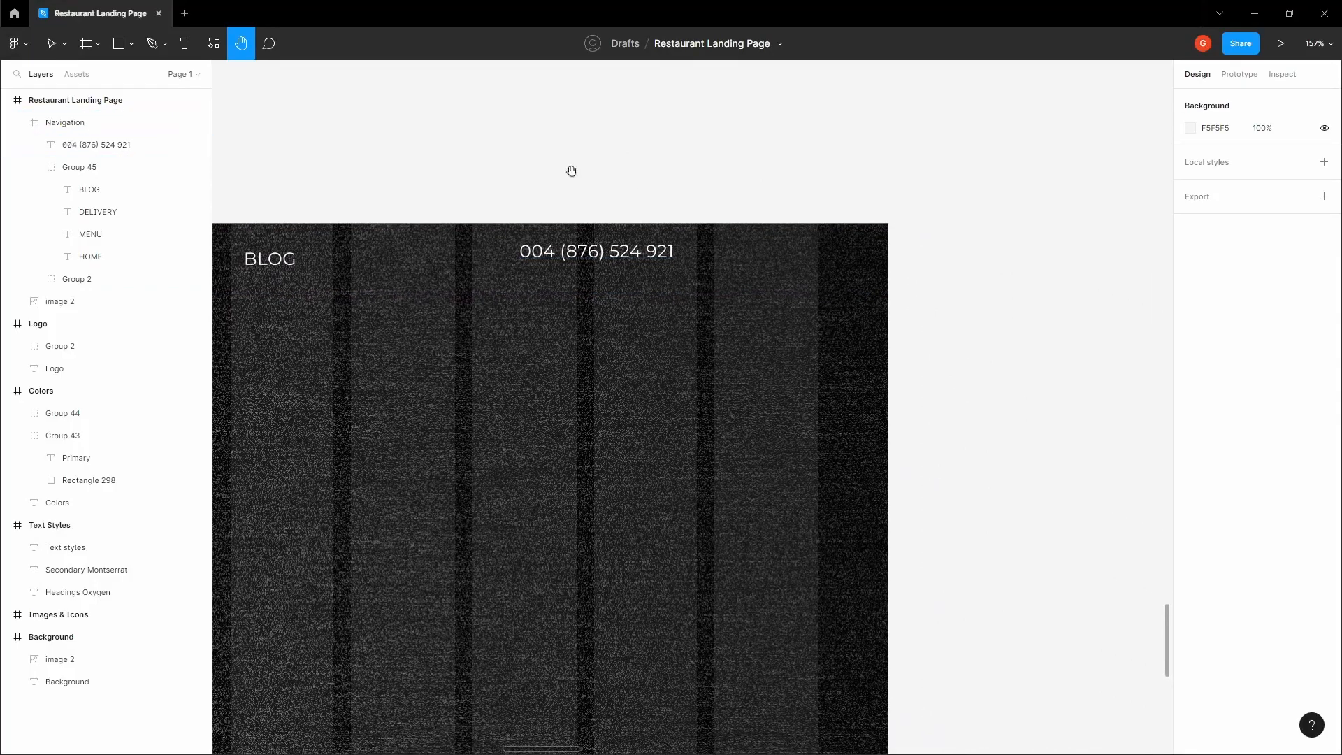
click(600, 250)
drag(615, 190, 768, 243)
click(692, 200)
scroll(728, 200, down, 1)
right_click(714, 179)
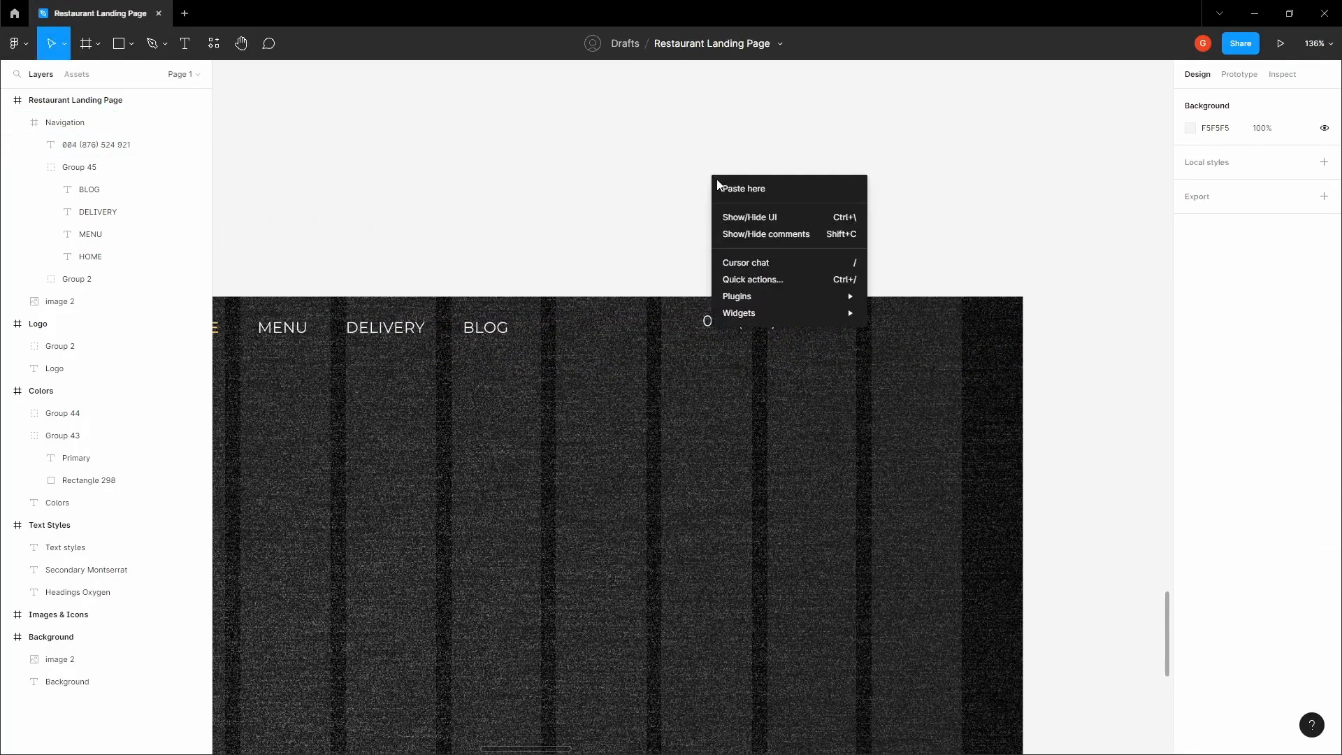
mouse_move(778, 296)
mouse_move(882, 312)
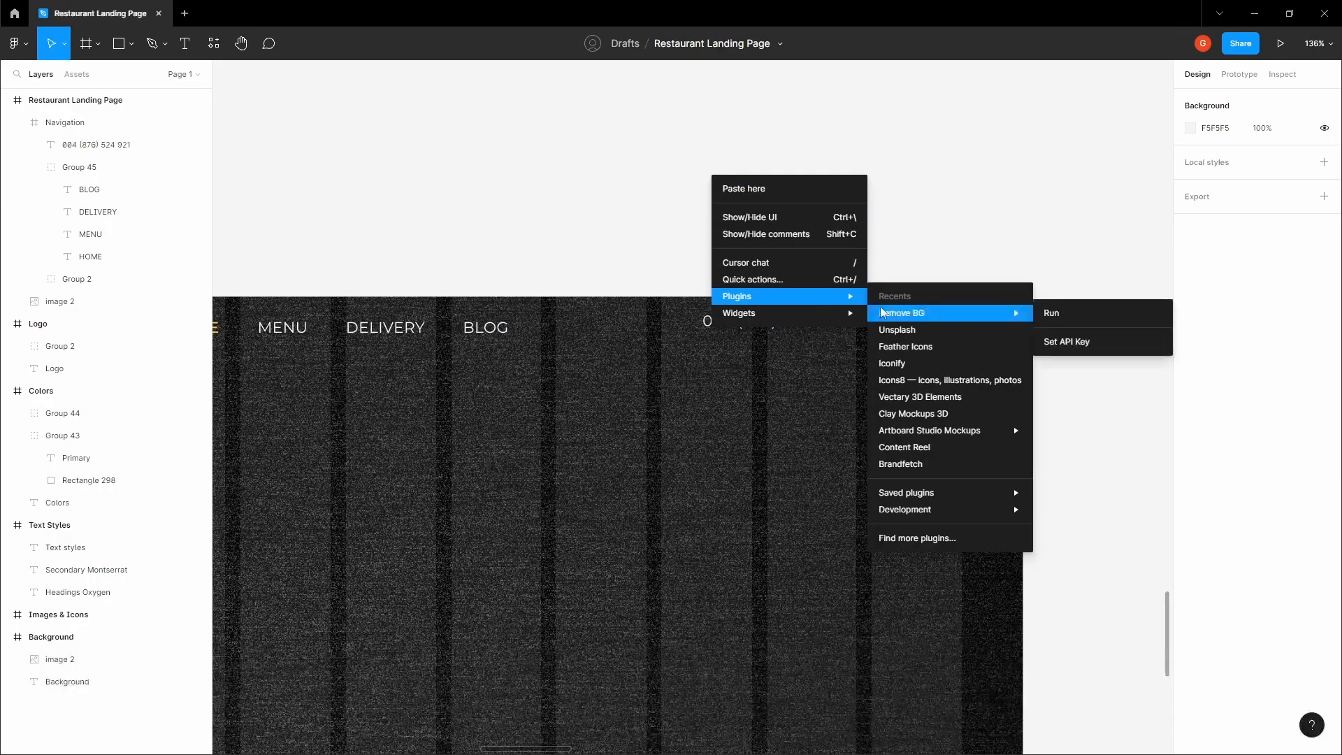
click(921, 347)
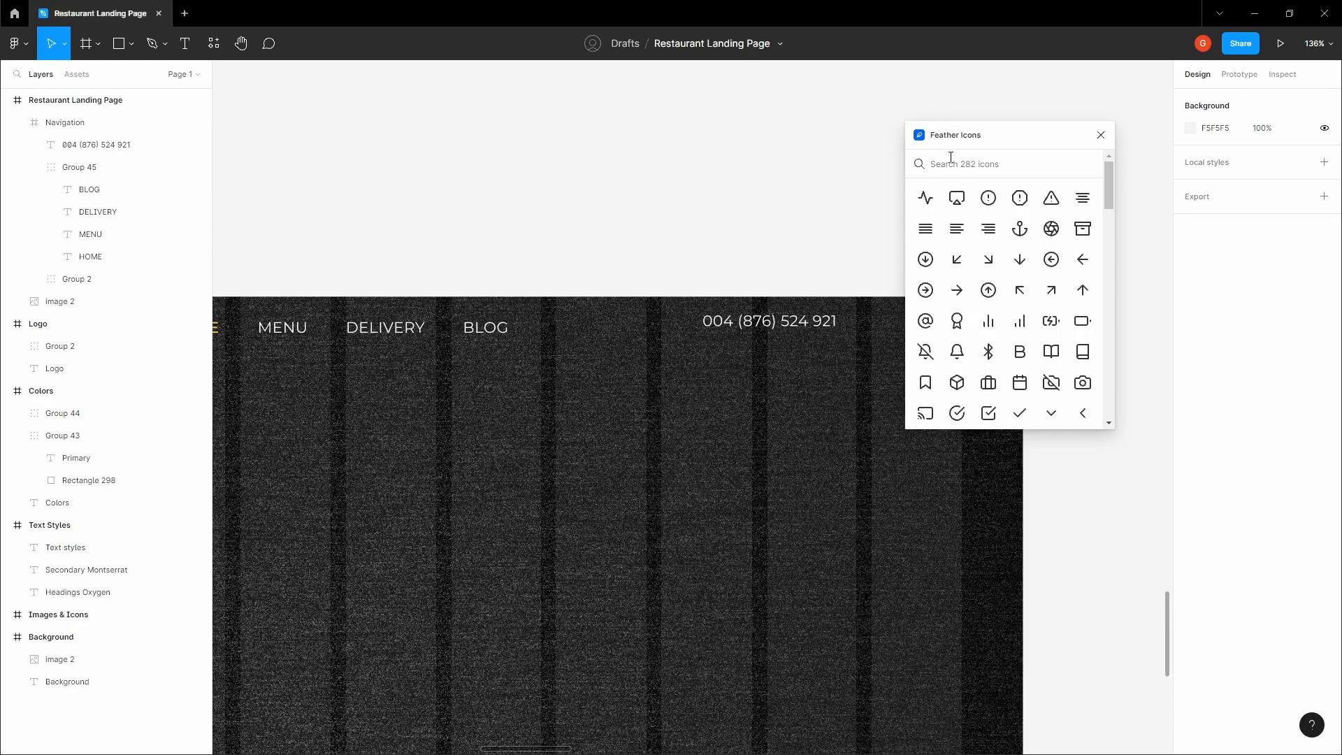
text(phone)
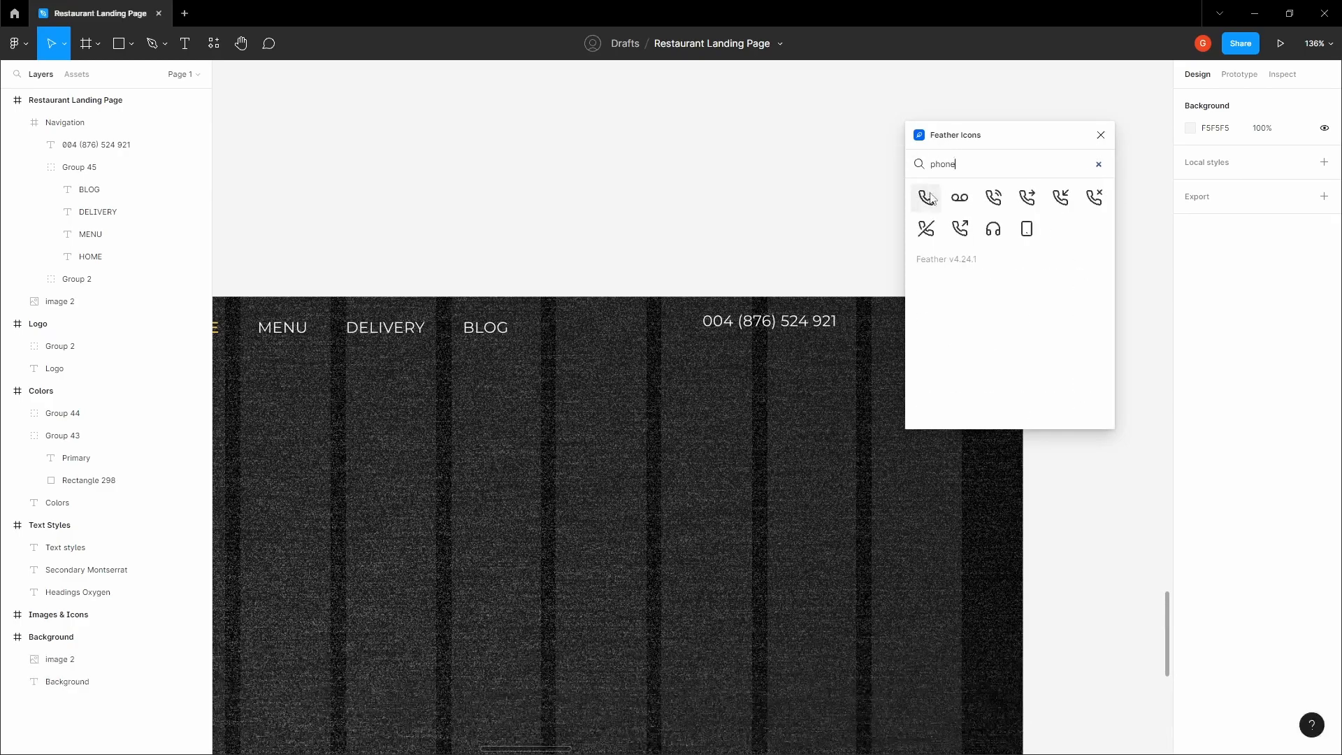
Insert the phone icon on the canvas above the page and place a copy in the Navigation frame, left of the phone number
click(931, 199)
click(1101, 133)
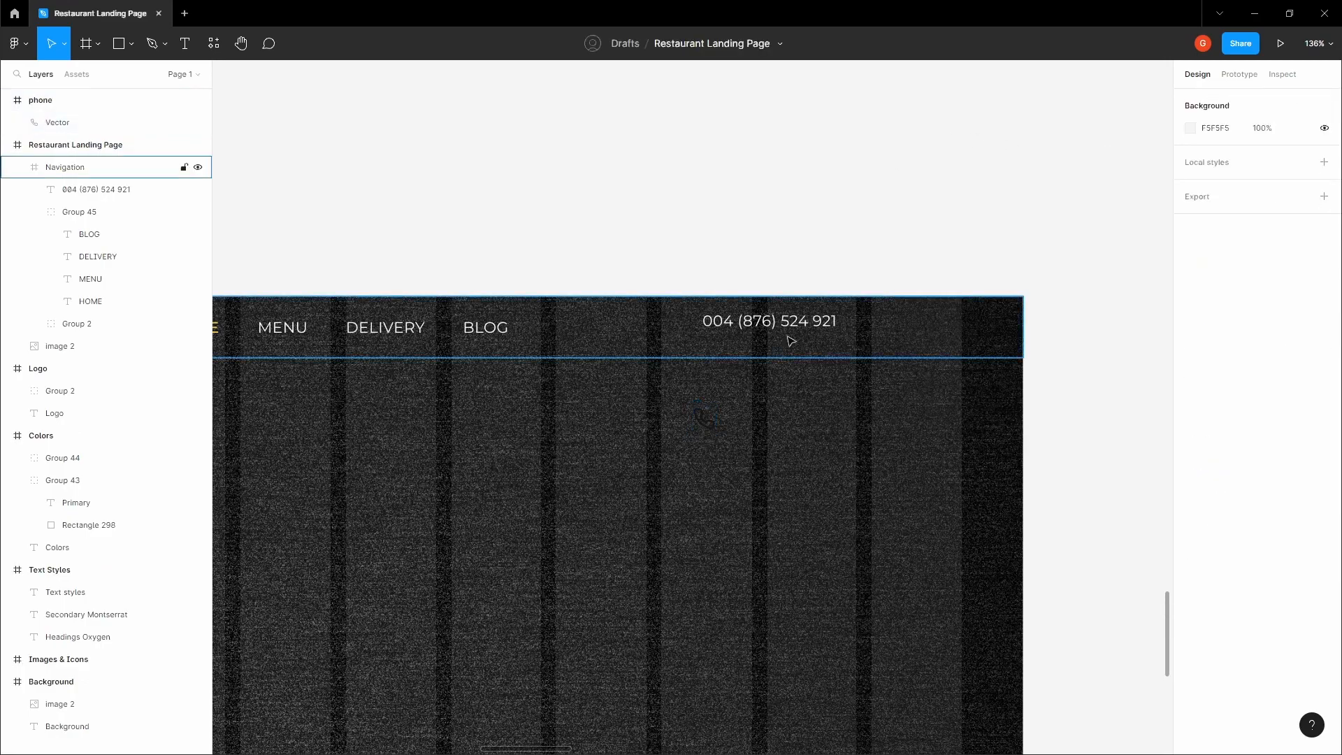
drag(704, 414, 703, 198)
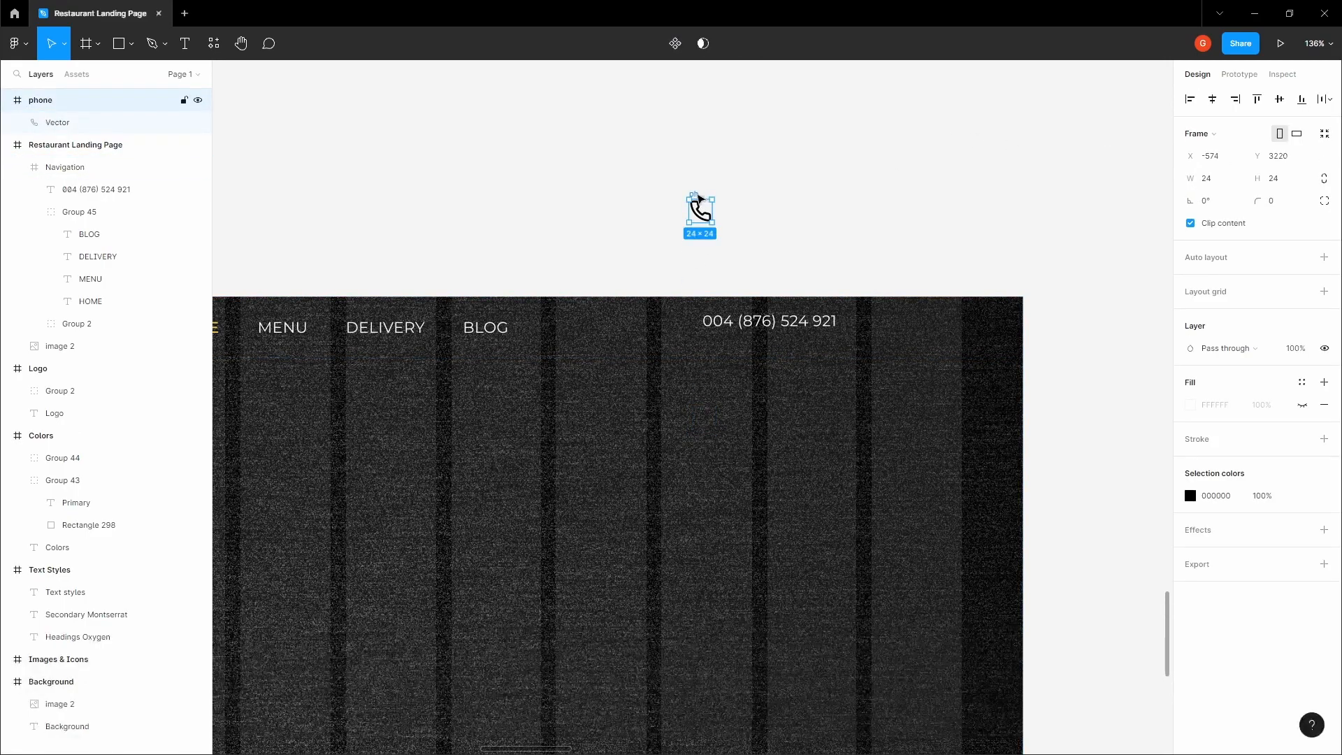
click(883, 337)
key(ctrl+v)
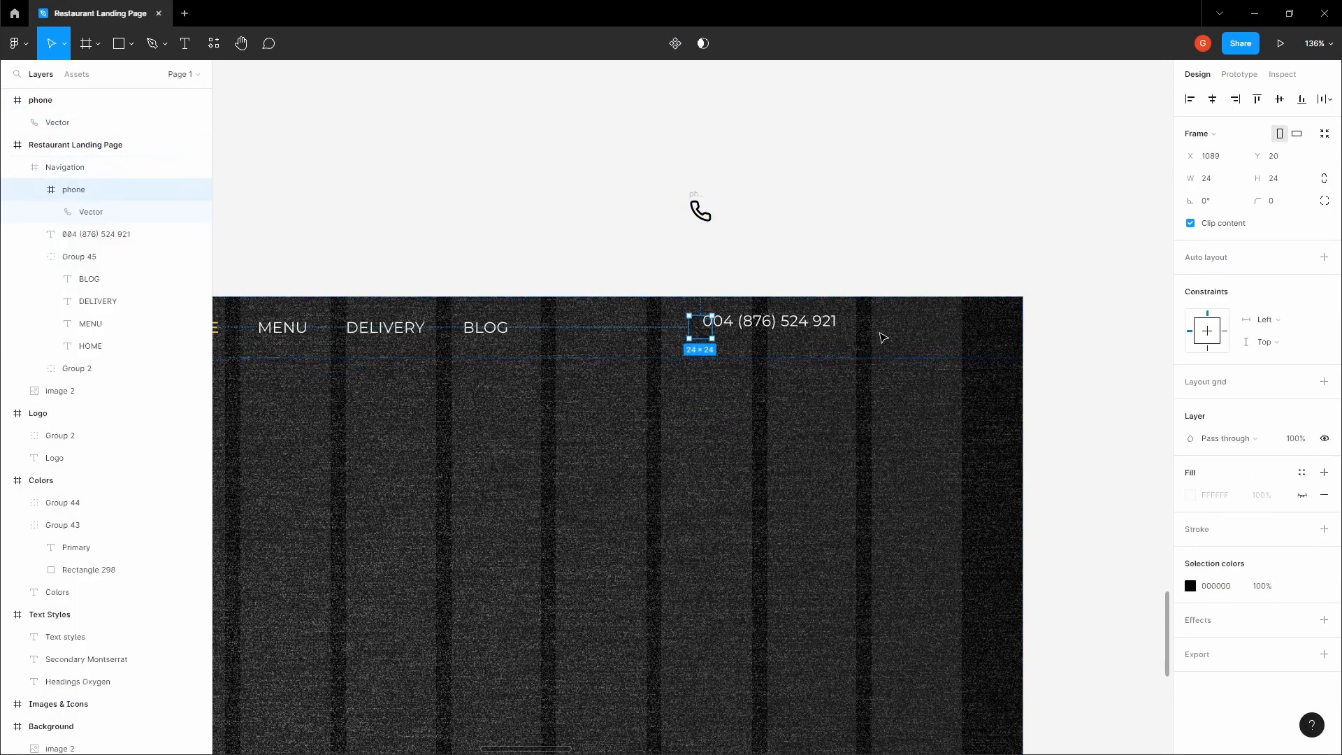
drag(699, 327, 683, 332)
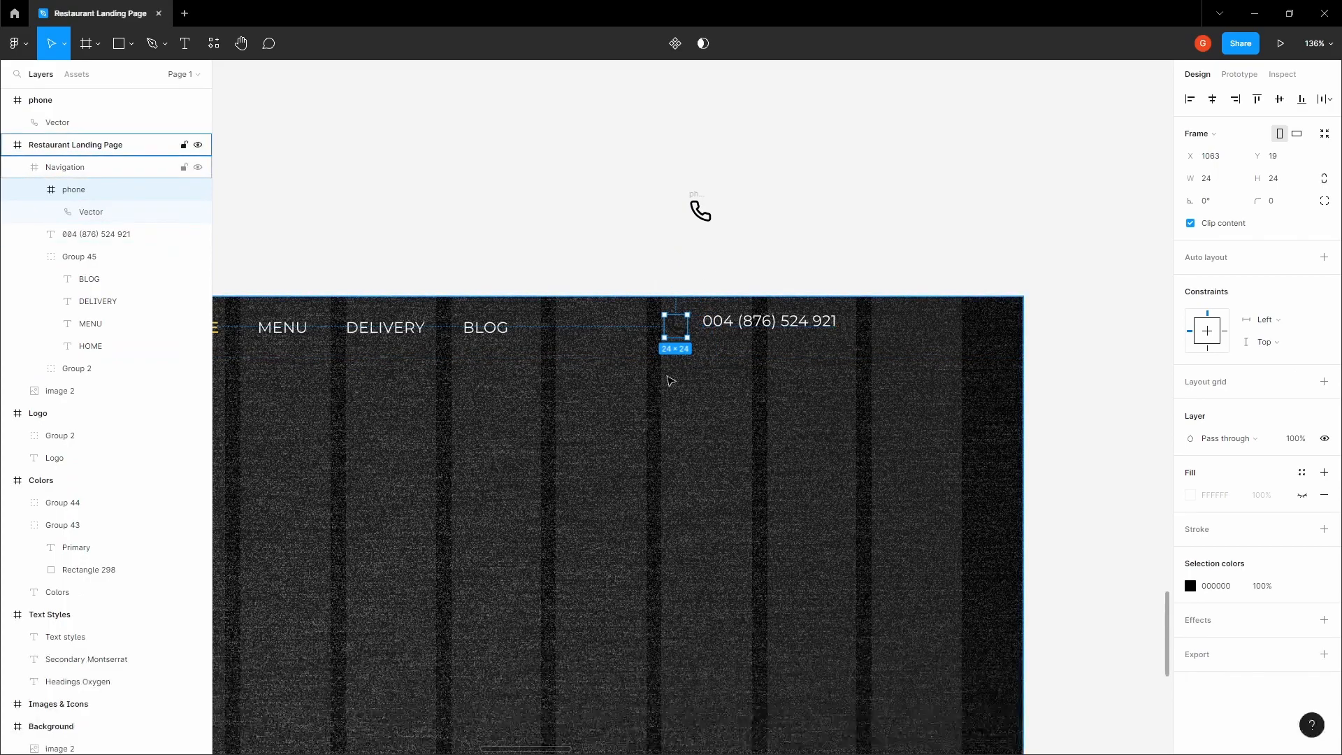
Resize the phone icon in the Navigation frame to 16 × 16 and set its vector's stroke weight to 1.4
scroll(665, 328, up, 10)
drag(794, 383, 747, 336)
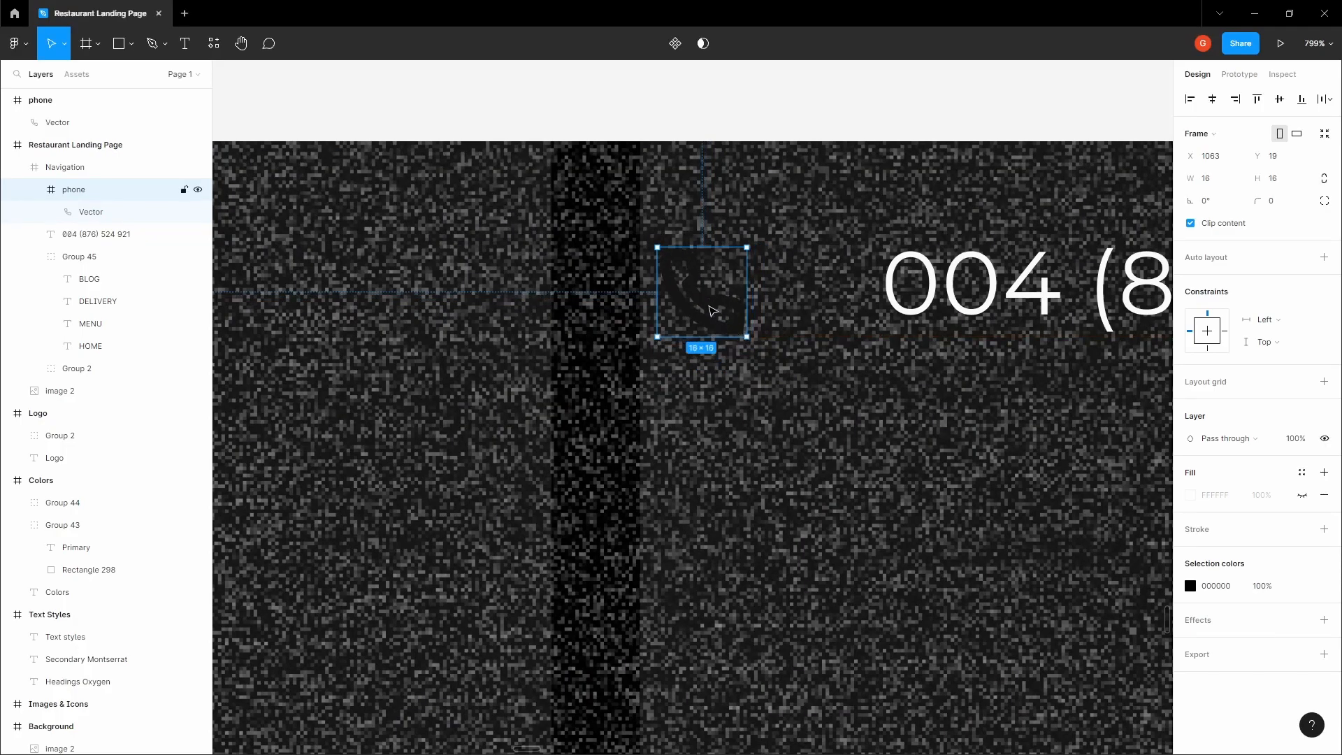
click(709, 308)
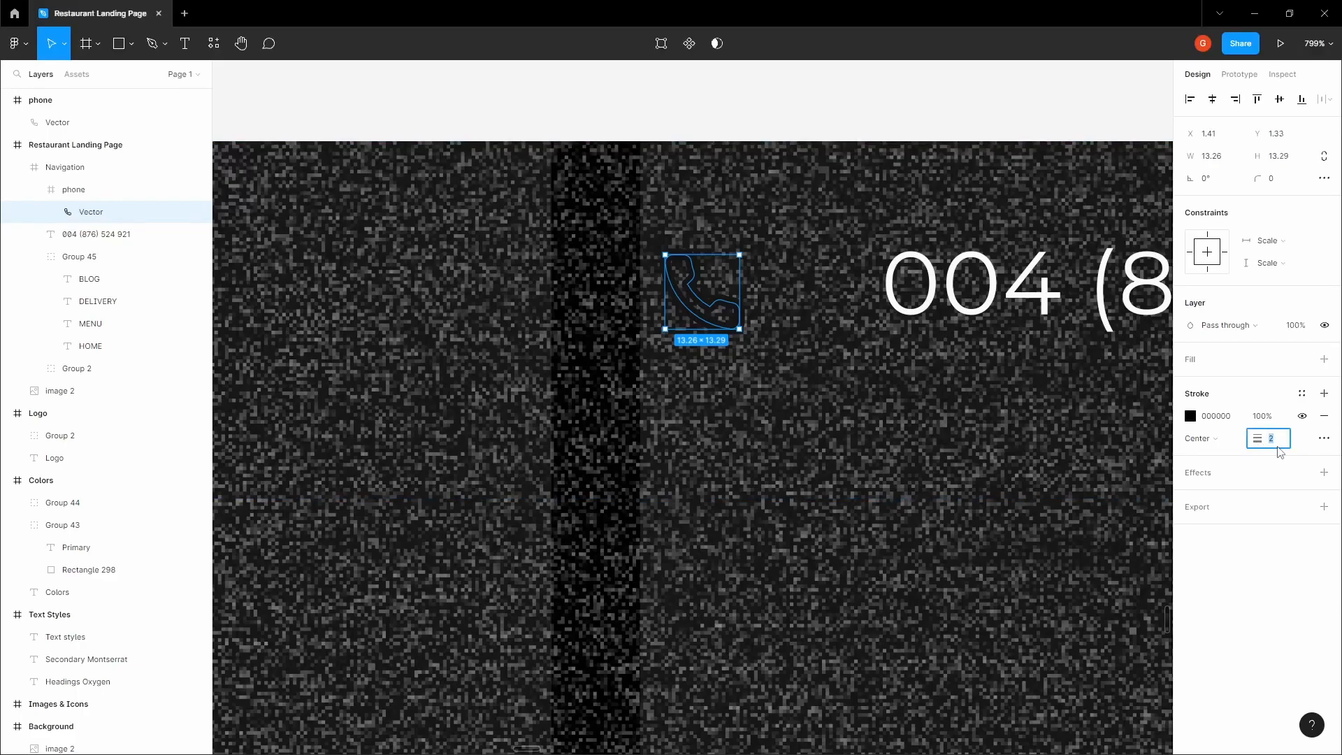
key(Return)
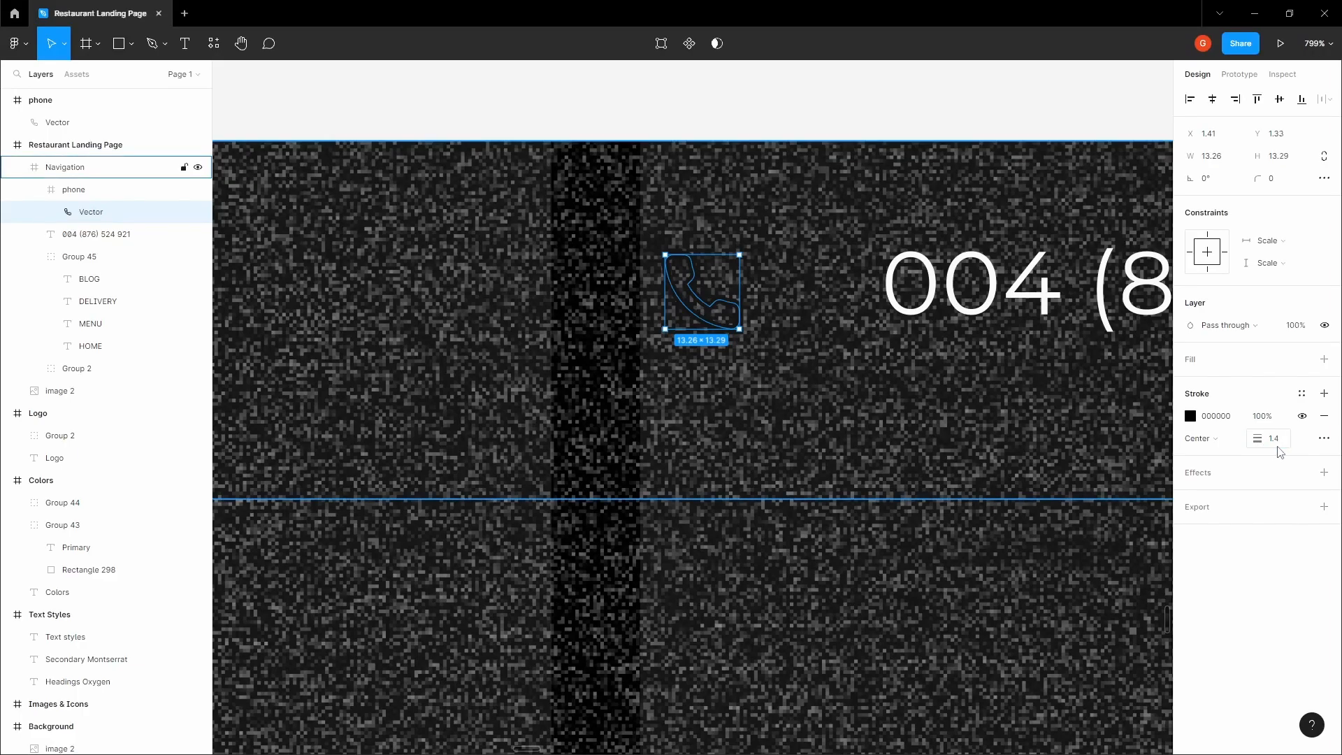
Recolor the phone icon in the Navigation frame to white, FFFFFF
click(762, 287)
click(717, 305)
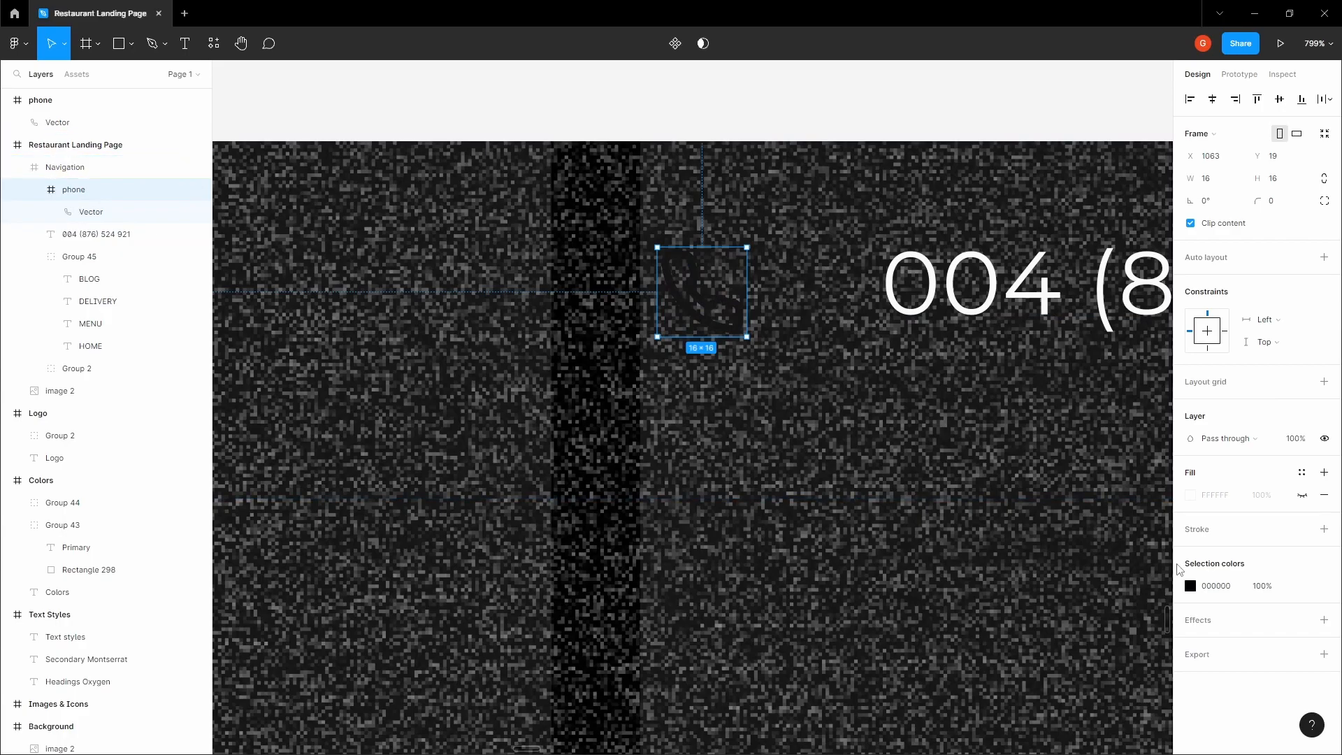
click(1191, 585)
click(1022, 454)
drag(1018, 454, 852, 318)
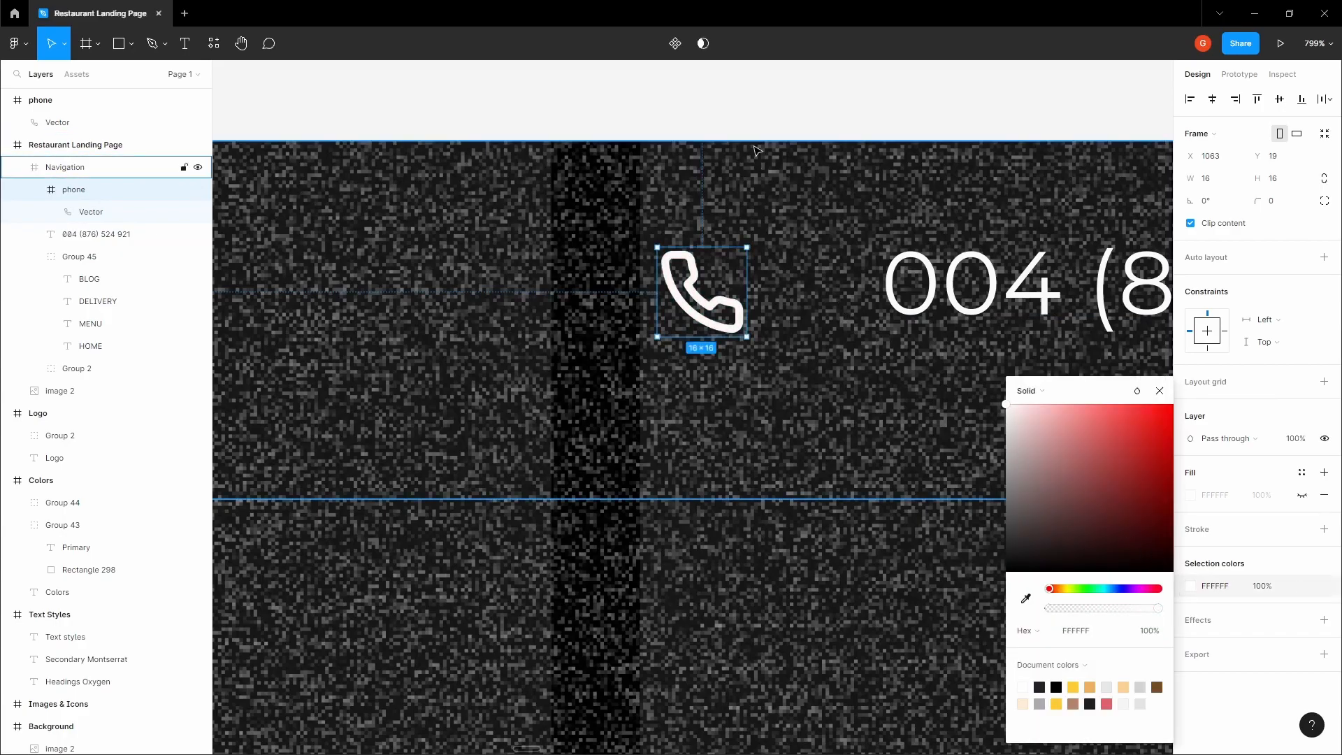
click(746, 110)
Align the phone icon and the phone number to each other on their vertical centers
key(space)
drag(746, 111, 638, 189)
scroll(637, 188, down, 3)
scroll(637, 188, down, 5)
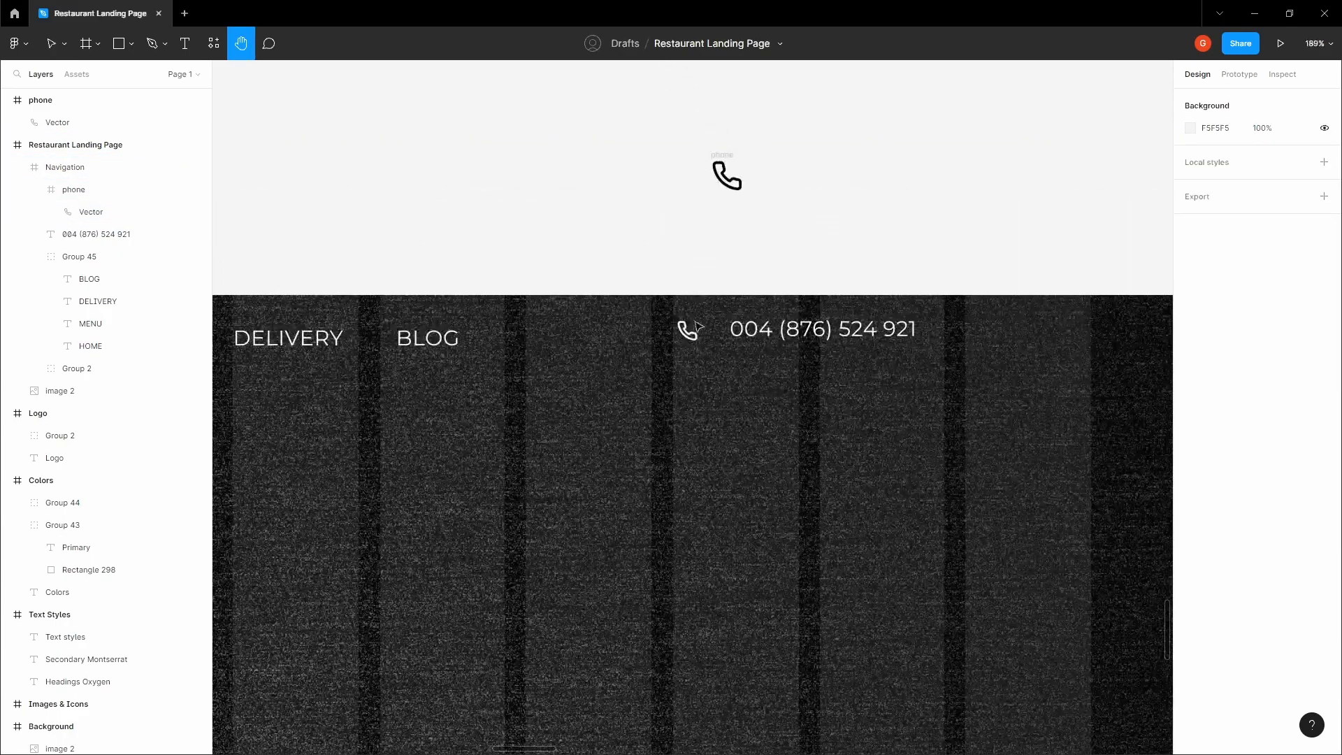
click(689, 334)
shift+click(804, 329)
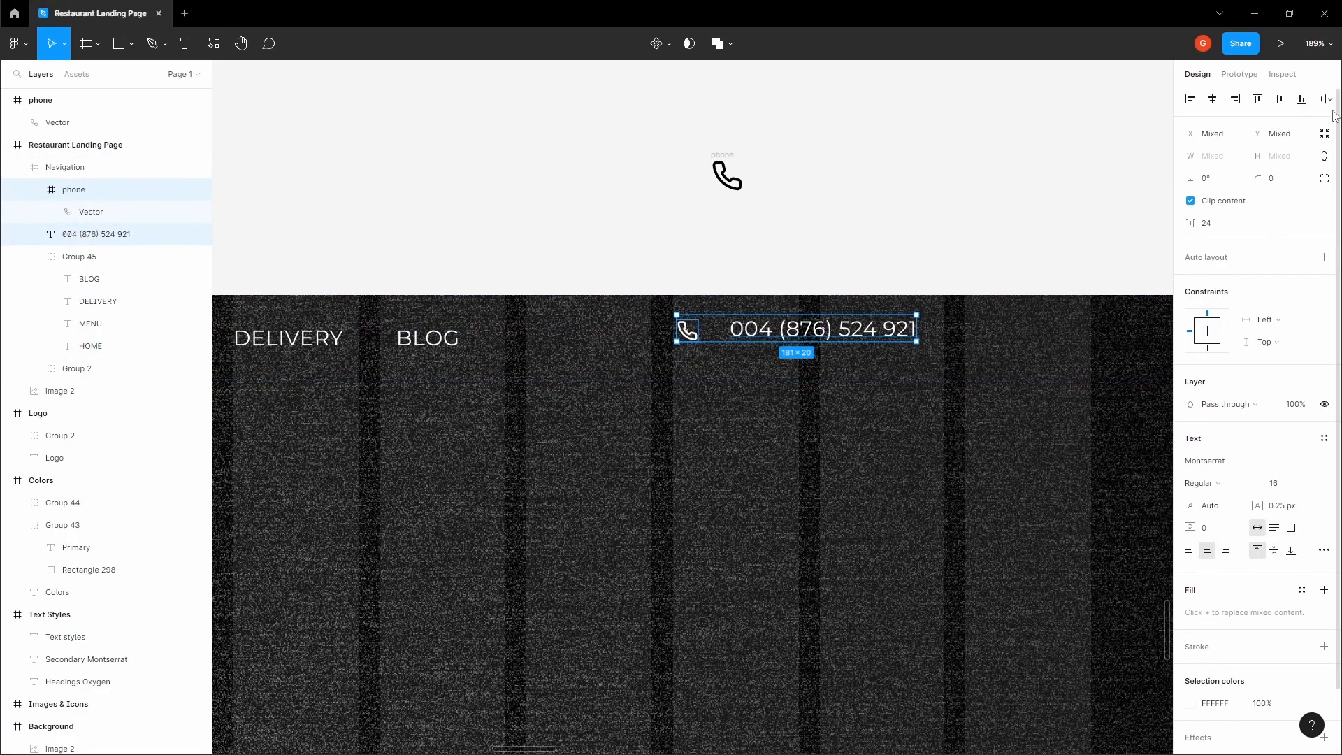
scroll(802, 325, up, 2)
shift+click(645, 328)
scroll(647, 330, up, 3)
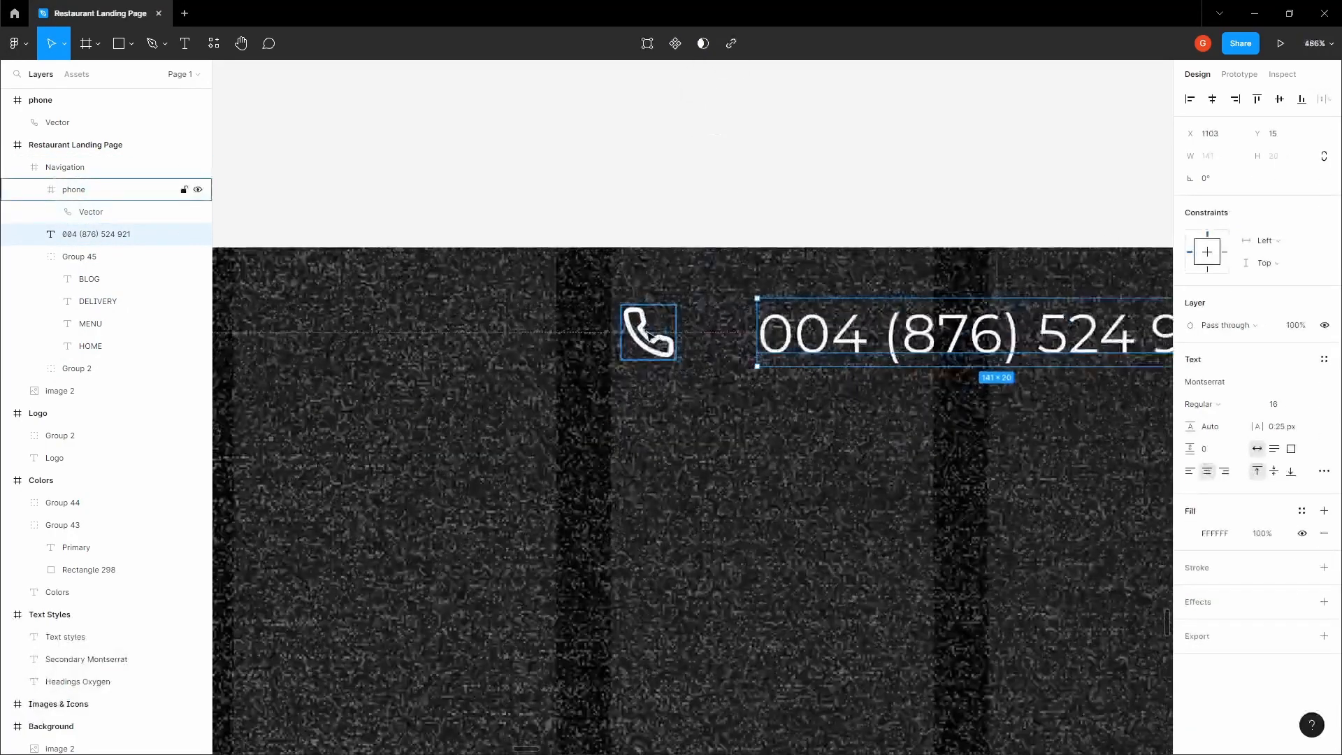
Nudge the phone number left until its gap to the phone icon is 6, and group the two together
key(Left)
key(Left)
key(Left)
key(Left)
key(Left)
key(Left)
key(Left)
key(Left)
key(Left)
key(Left)
key(Left)
key(Left)
key(Left)
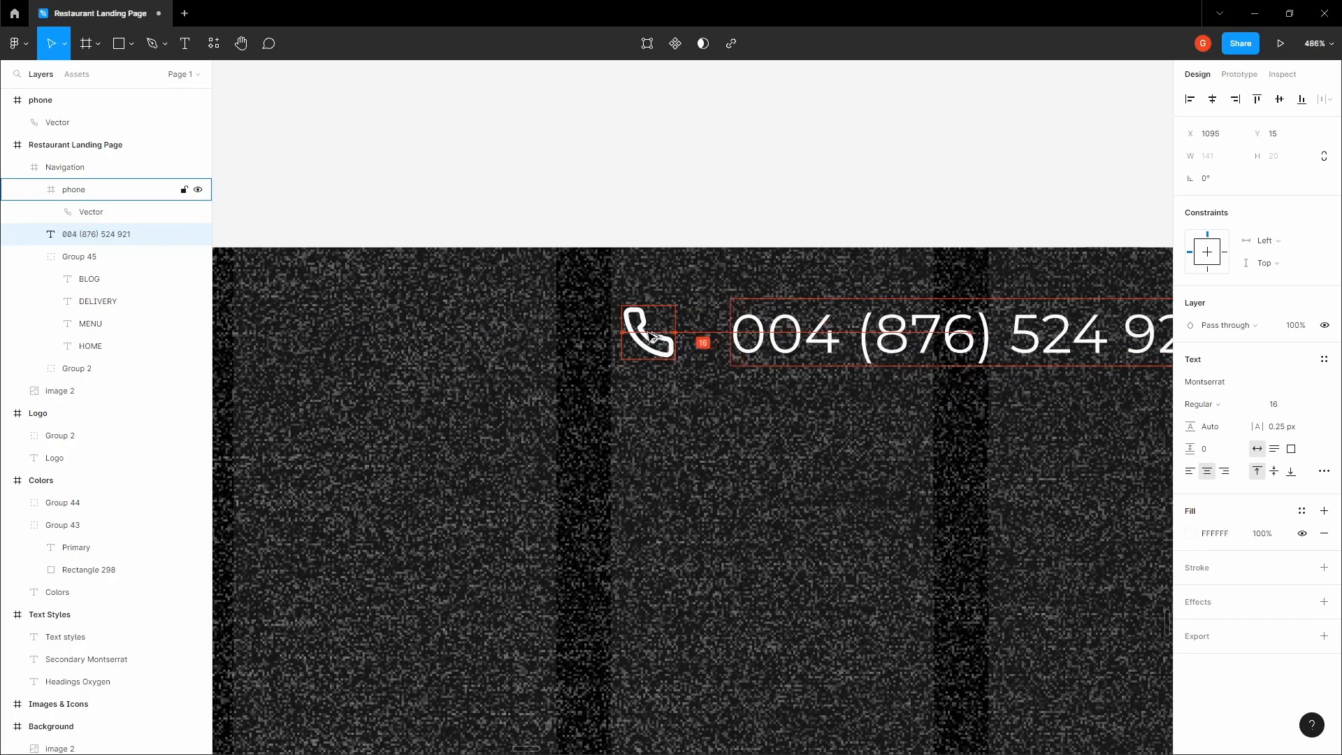
key(Left)
key(Left)
key(Left)
key(Left)
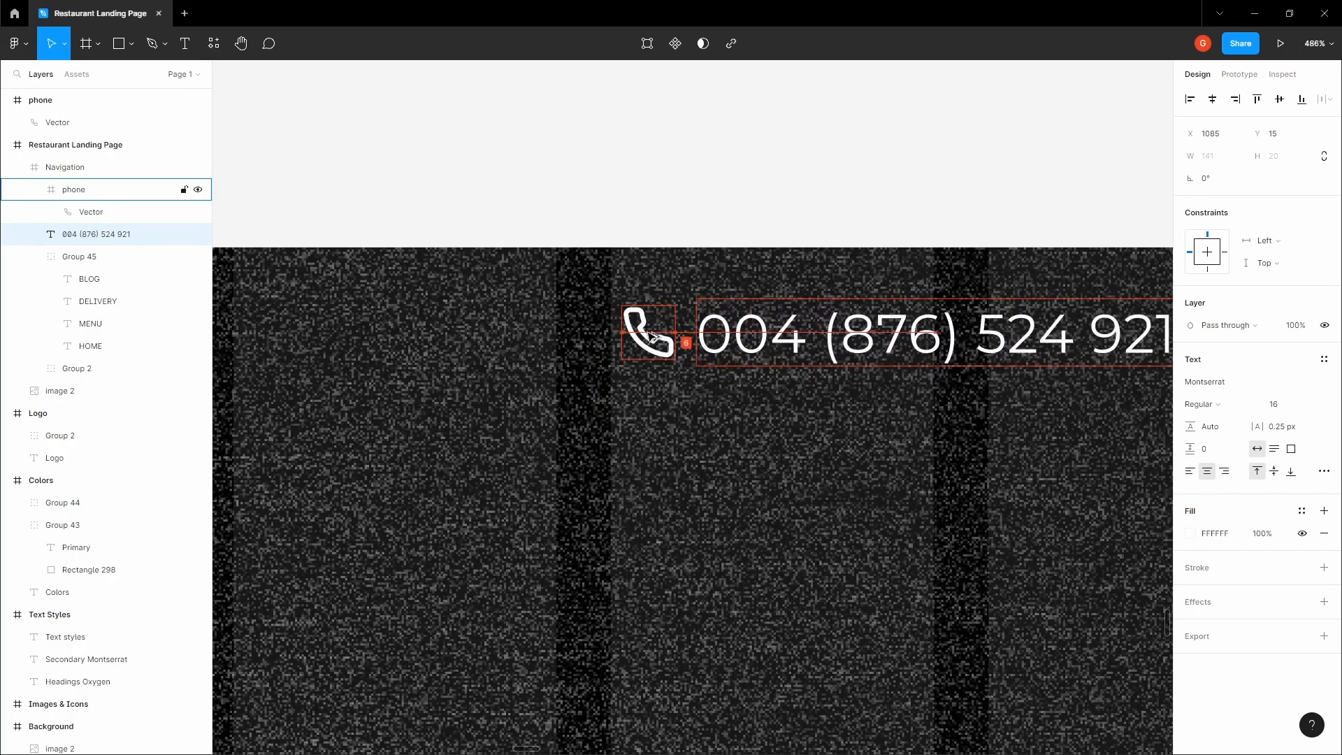
shift+click(649, 333)
key(ctrl+g)
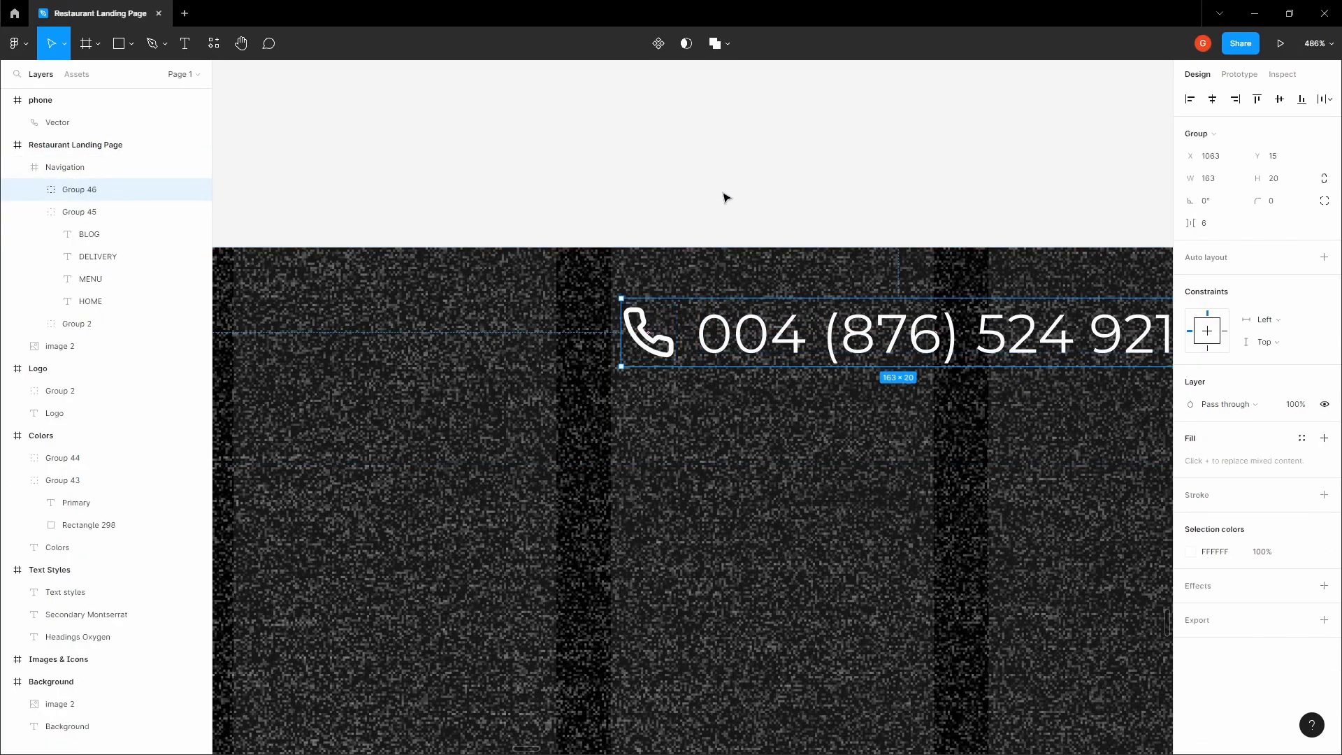
Copy the hex value E3E3E3 from the text color swatch in the Colors frame
click(725, 197)
key(space)
scroll(722, 192, down, 4)
drag(723, 189, 704, 417)
scroll(724, 315, down, 3)
scroll(683, 283, down, 1)
drag(682, 206, 651, 503)
scroll(650, 503, down, 2)
scroll(689, 402, down, 1)
drag(728, 266, 674, 525)
double_click(561, 211)
click(1232, 386)
Set the fill of the MENU, DELIVERY and BLOG labels and the phone number to E3E3E3
click(786, 629)
drag(784, 632, 950, 192)
scroll(706, 438, up, 6)
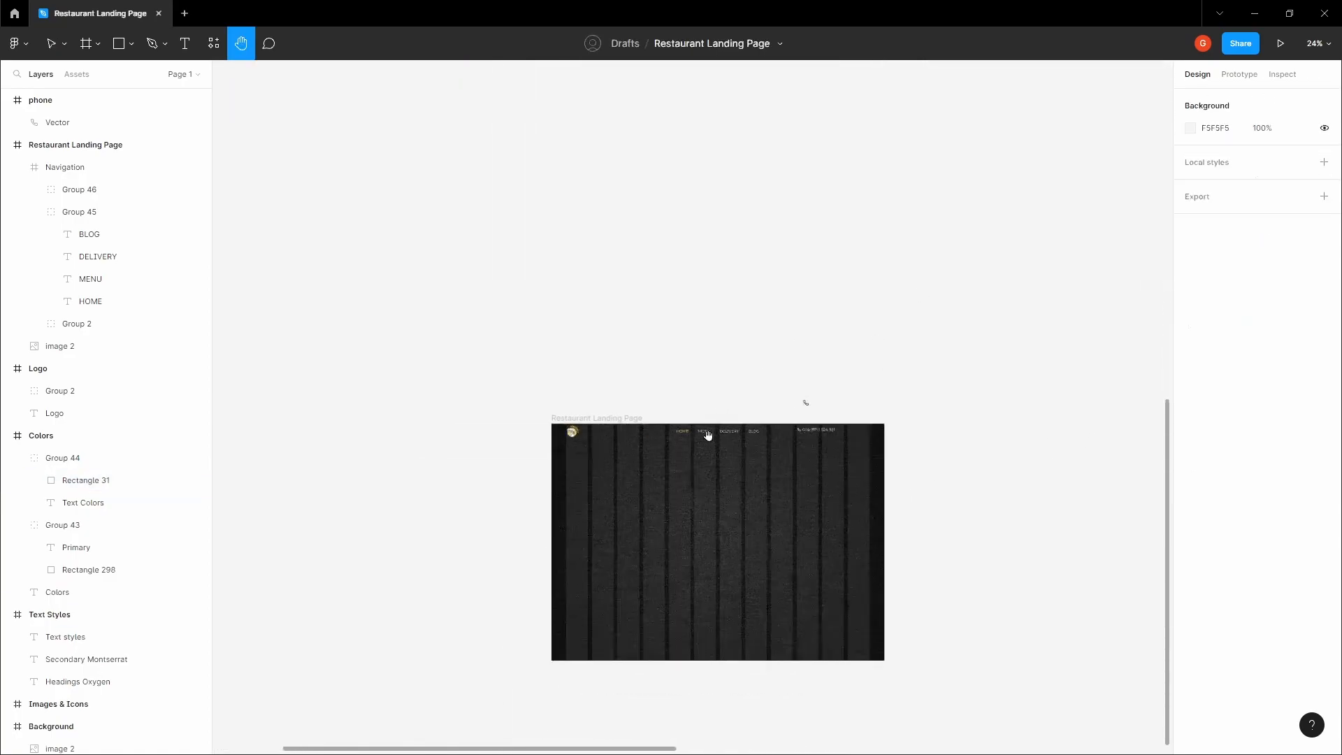
drag(761, 443, 785, 403)
double_click(633, 383)
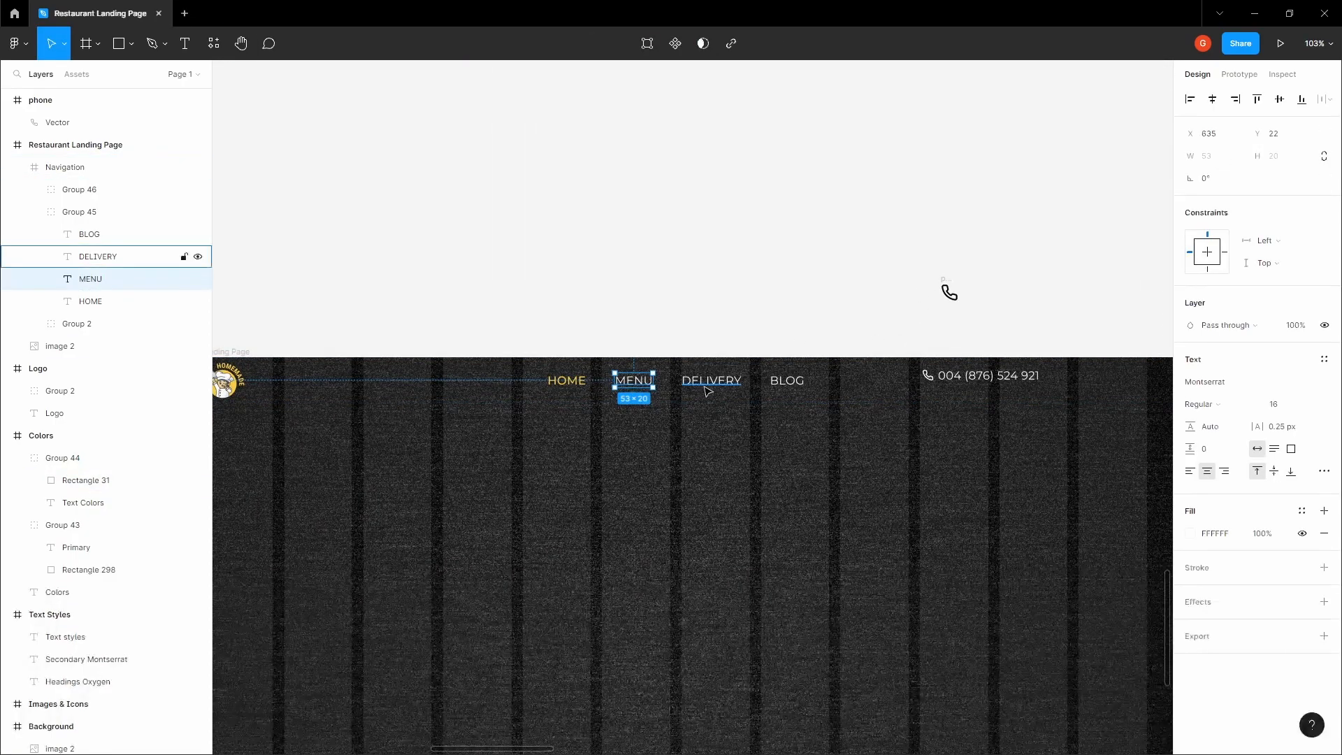
shift+click(708, 389)
shift+click(788, 383)
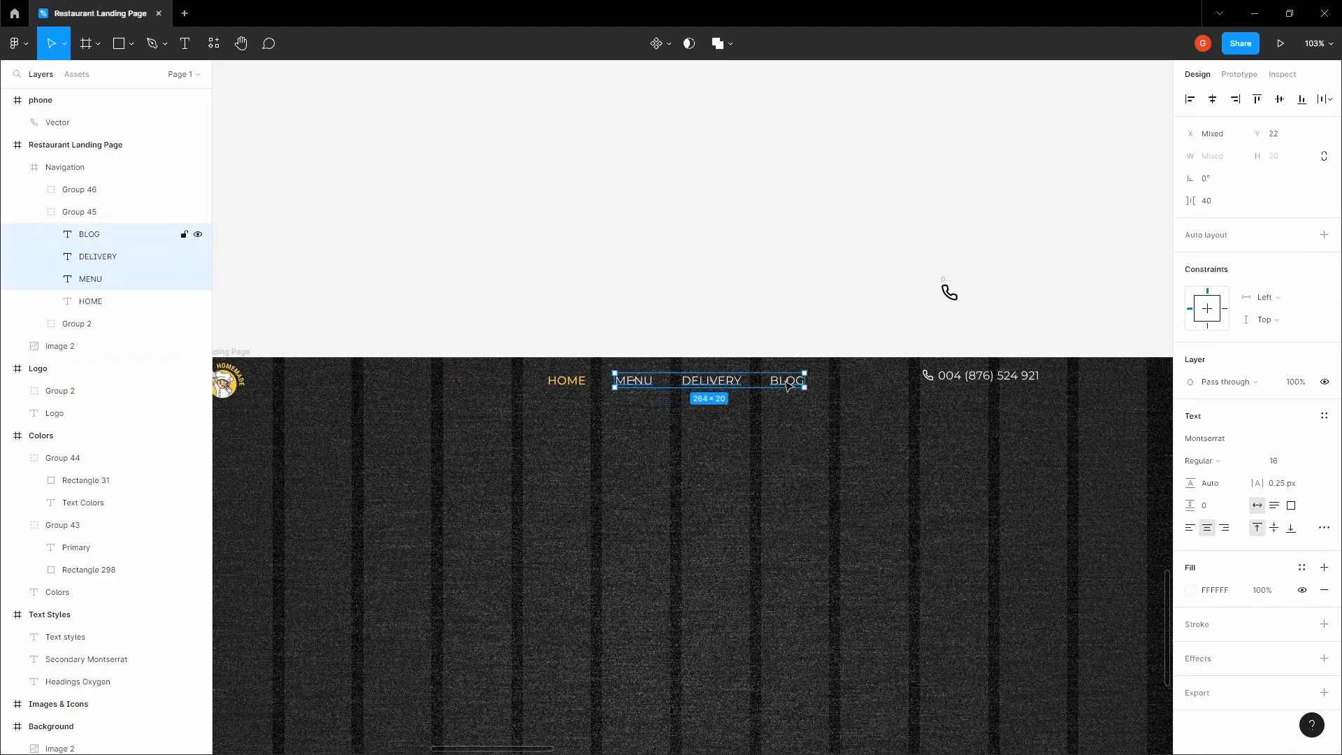
shift+click(975, 387)
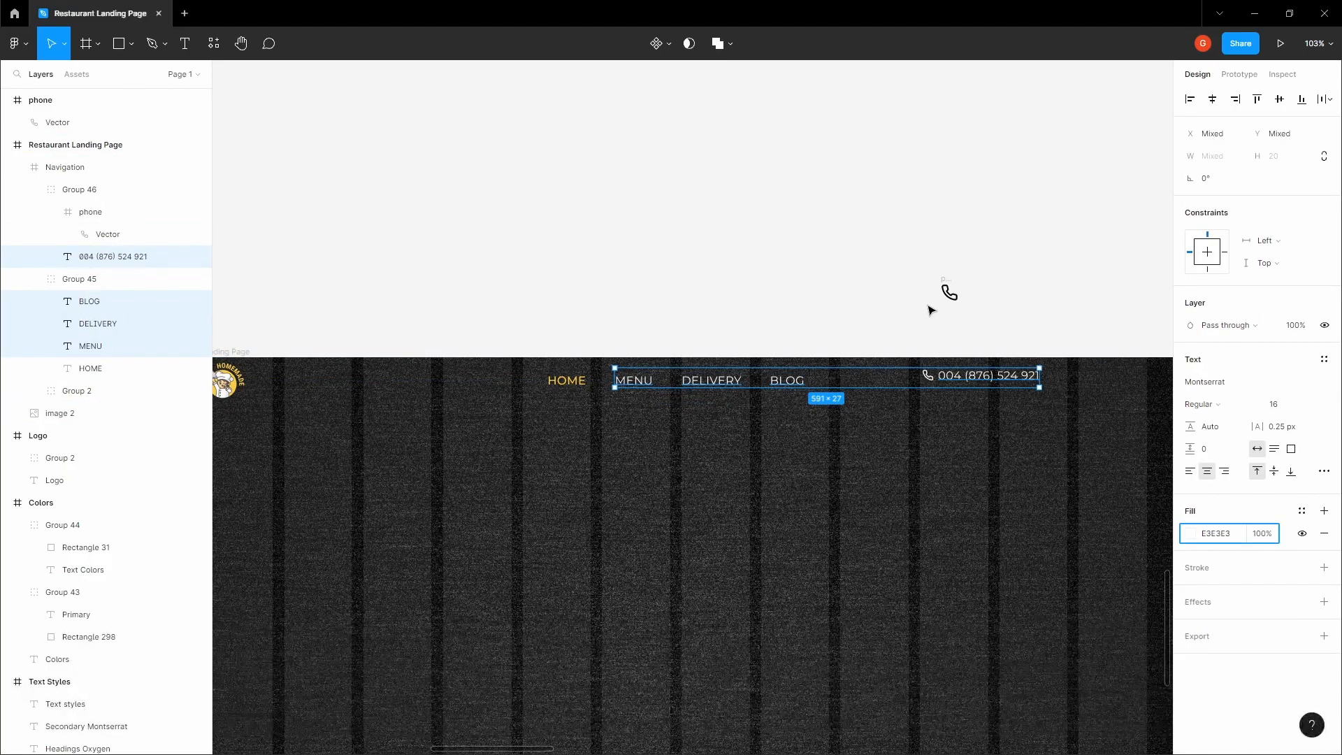
click(930, 310)
Center the group of phone icon and phone number vertically in the Navigation frame
key(space)
drag(930, 310, 748, 249)
drag(827, 285, 738, 267)
scroll(752, 275, up, 3)
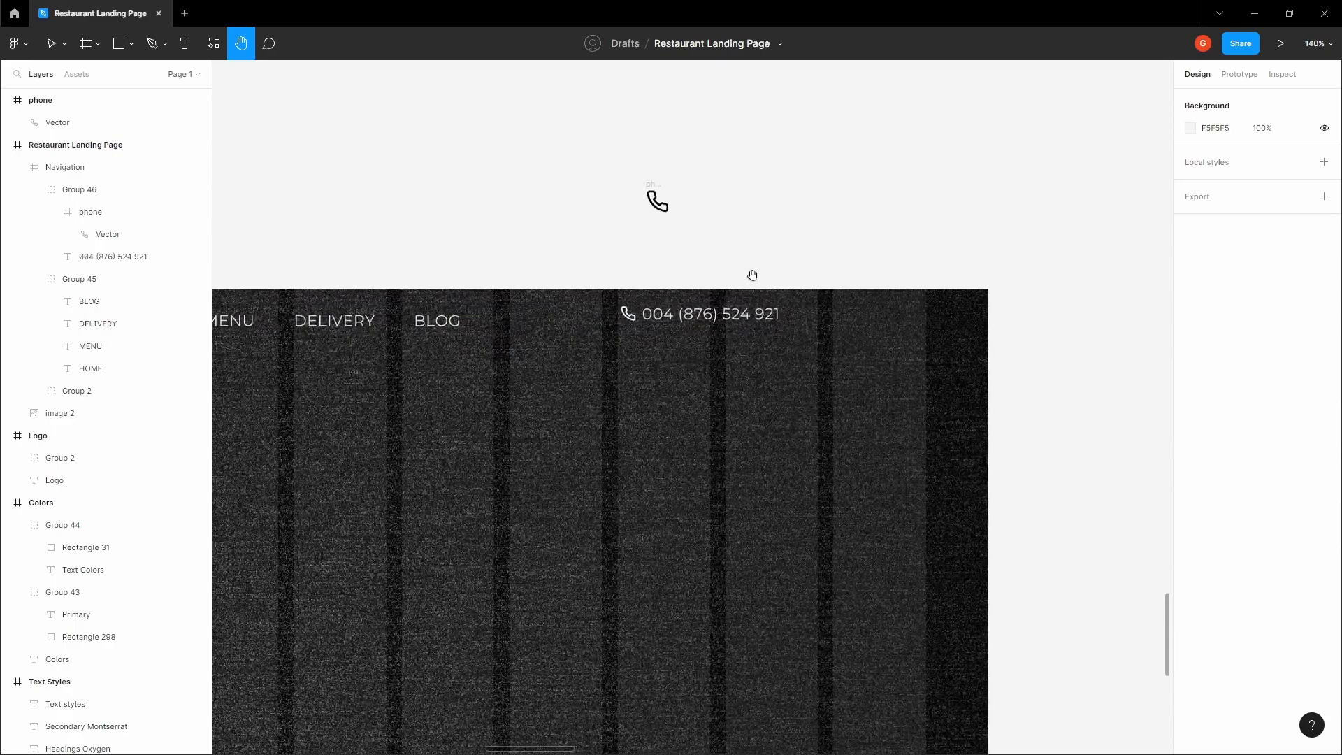
click(725, 315)
double_click(726, 315)
click(1281, 105)
Add the text "Book a table" to the Navigation frame, to the right of the phone number
click(865, 255)
key(space)
drag(865, 254, 728, 221)
click(708, 294)
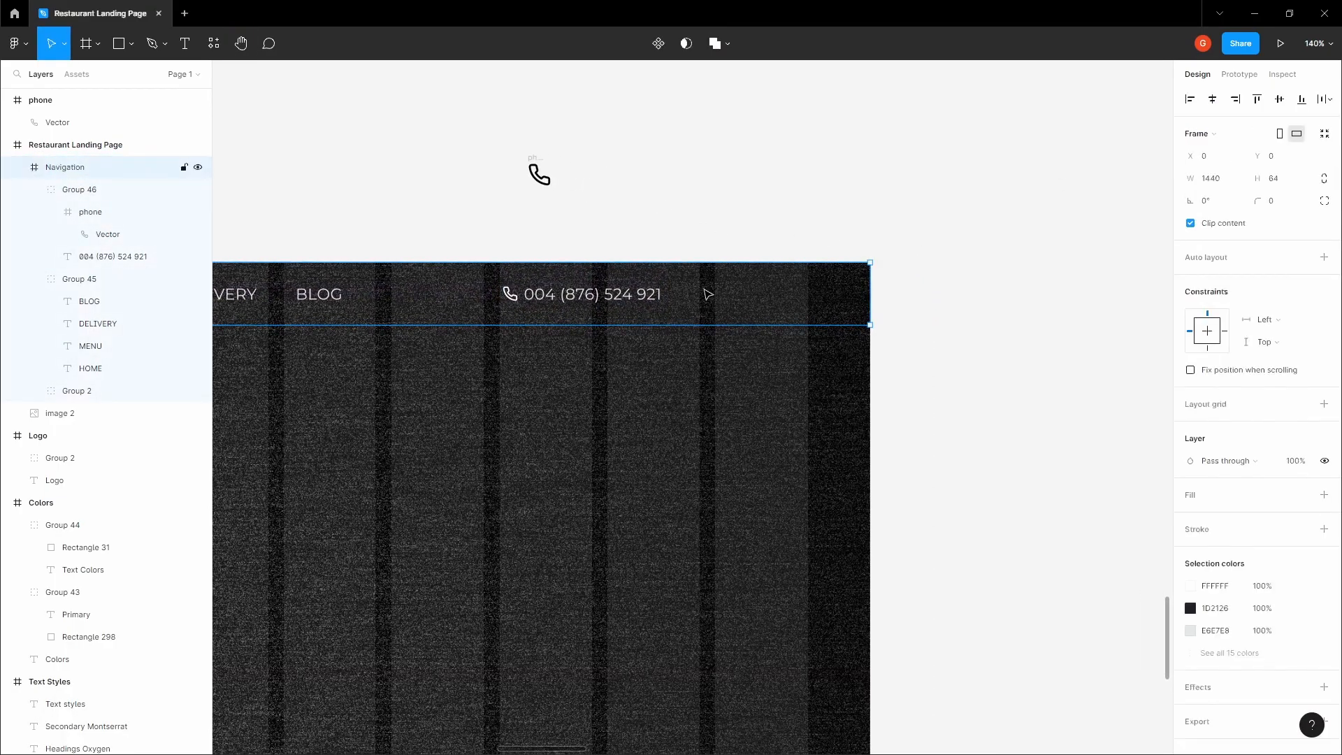
scroll(708, 294, up, 2)
key(space)
drag(729, 326, 799, 211)
scroll(781, 301, up, 2)
key(t)
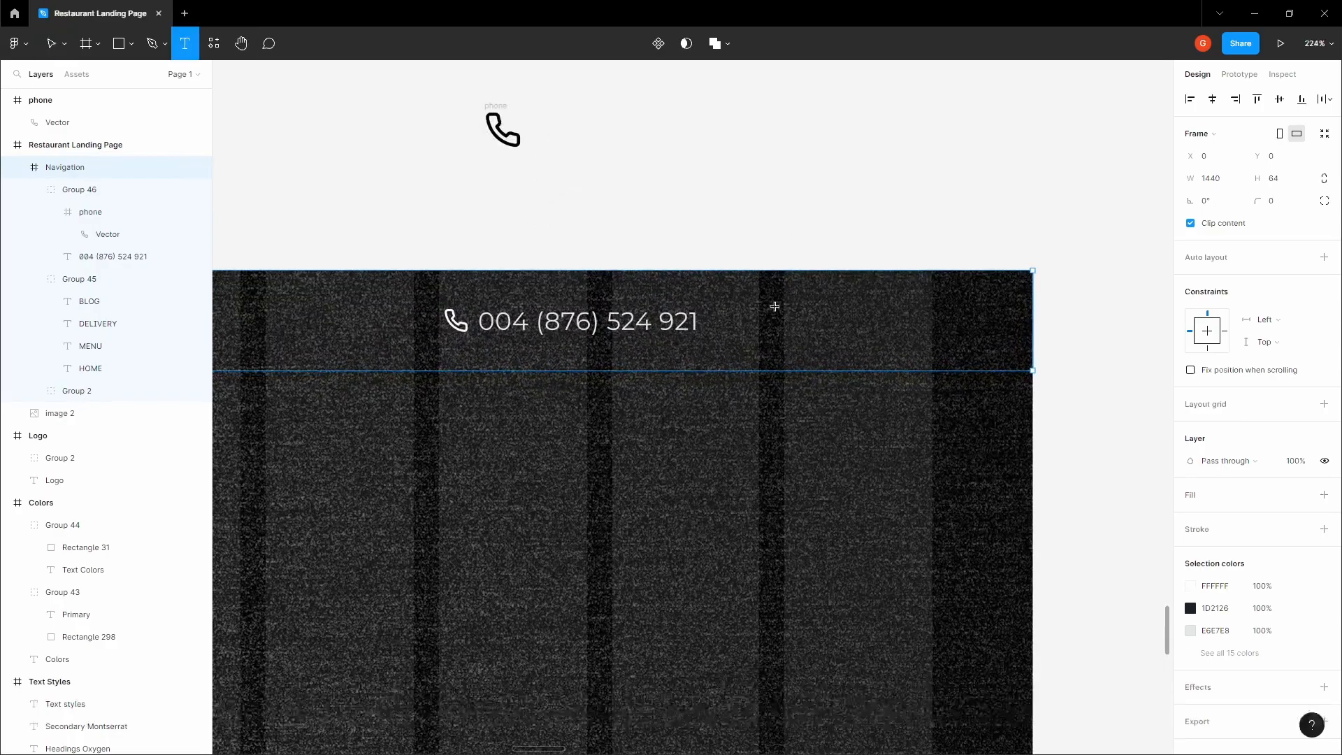
click(754, 302)
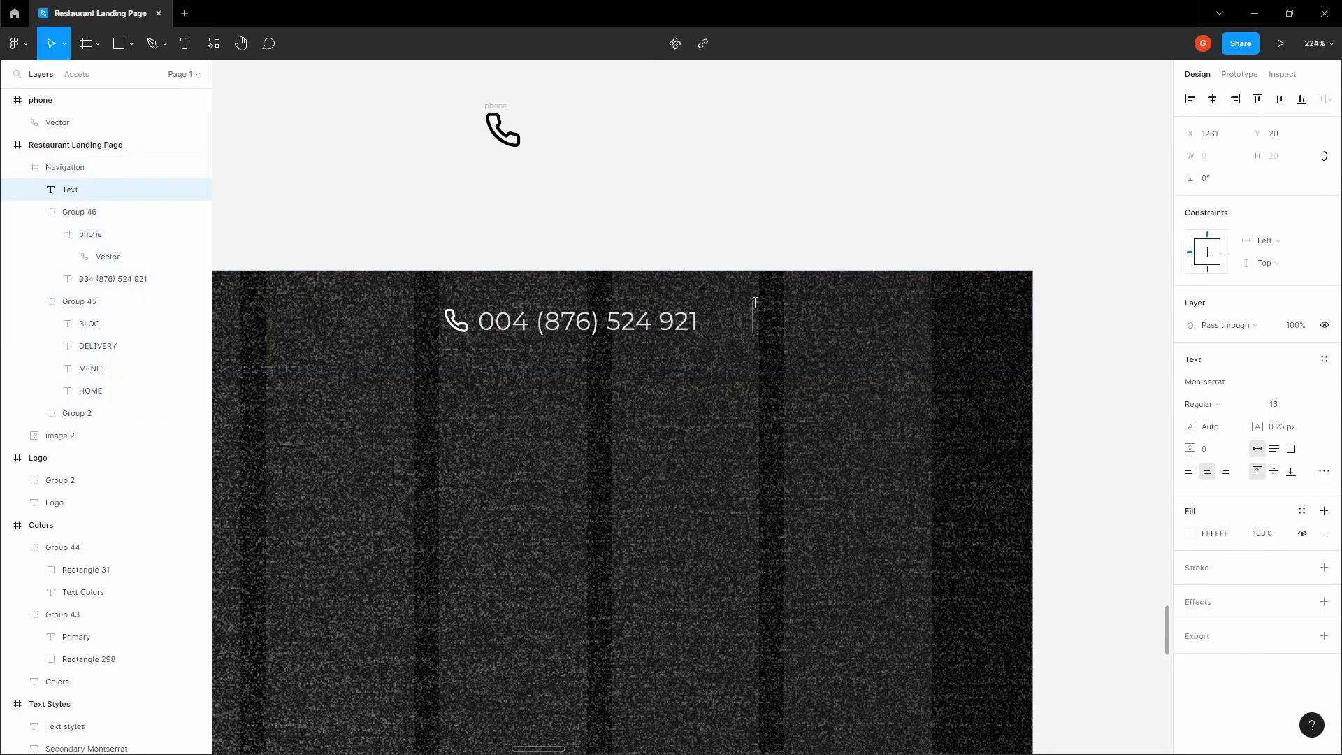
text(Book a table)
key(Escape)
drag(752, 325, 832, 325)
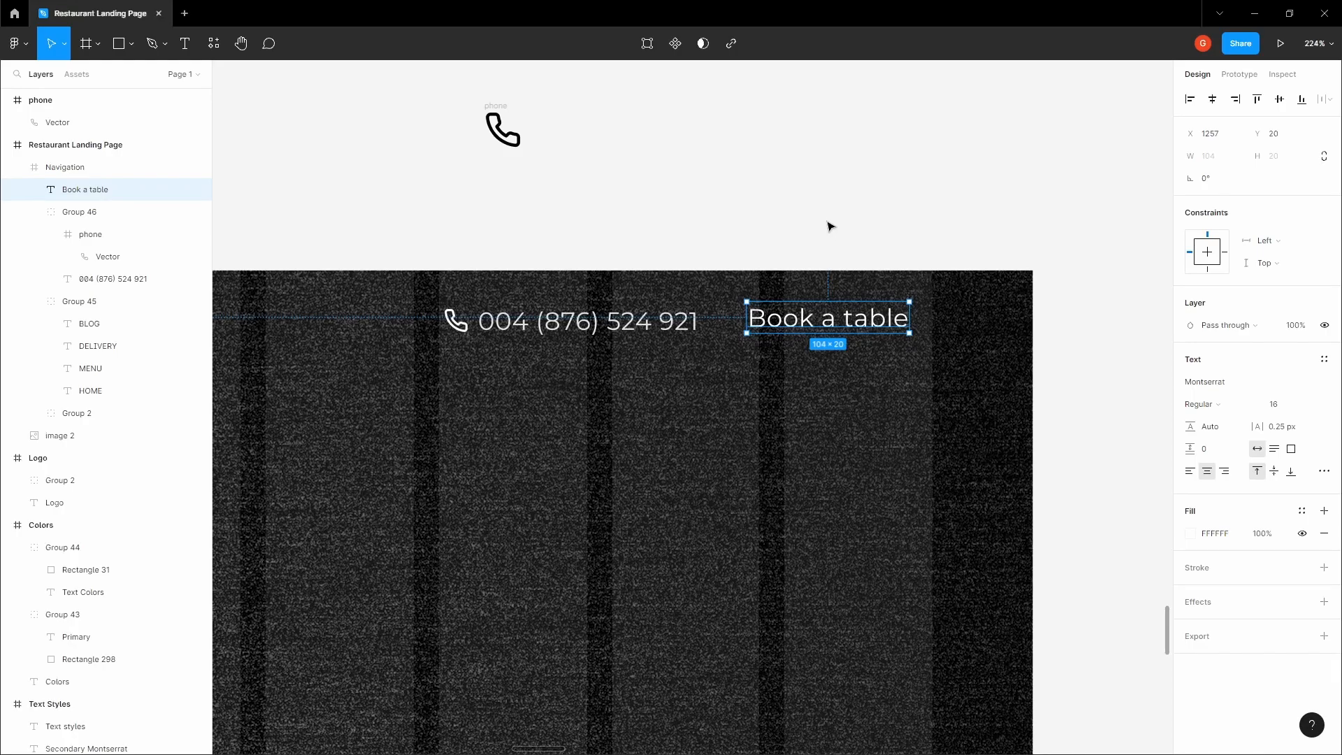
Wrap the "Book a table" text in an auto layout frame with vertical padding 8 and move it down to Y 14
key(shift+a)
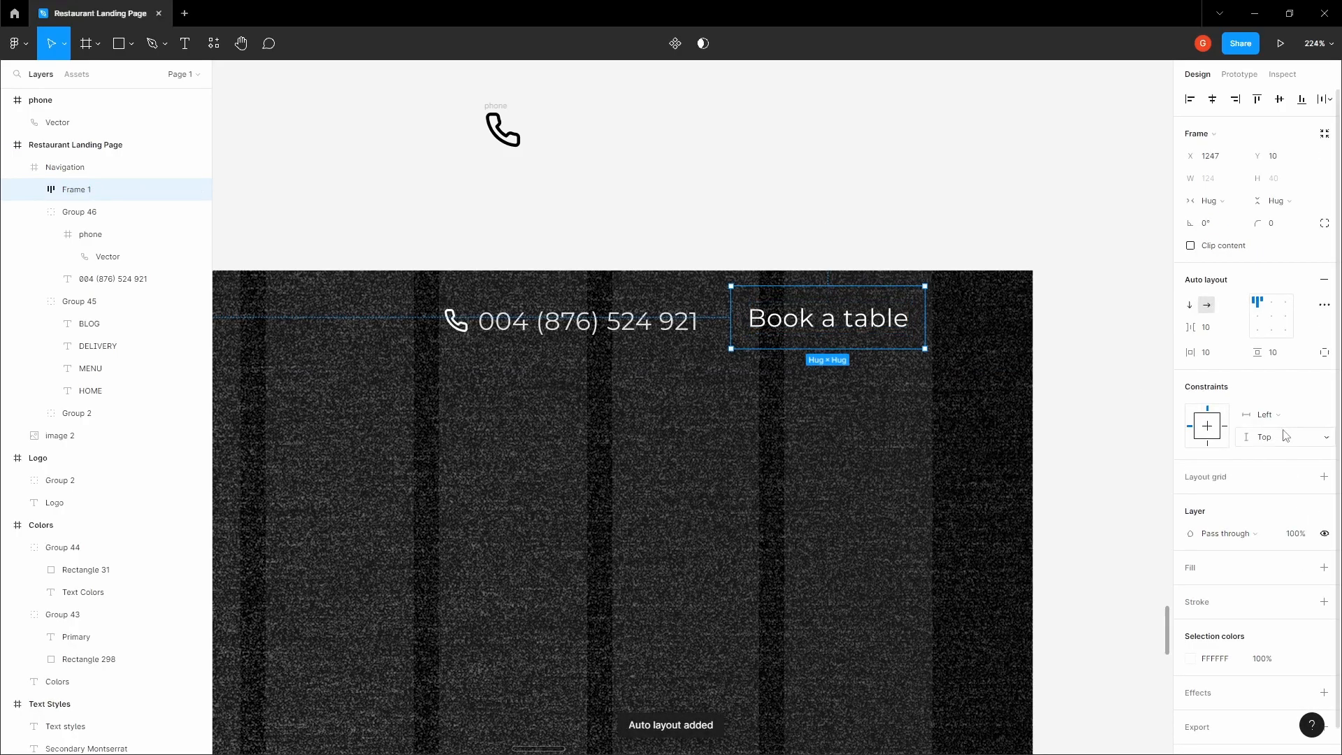
click(1283, 358)
text(8)
key(Tab)
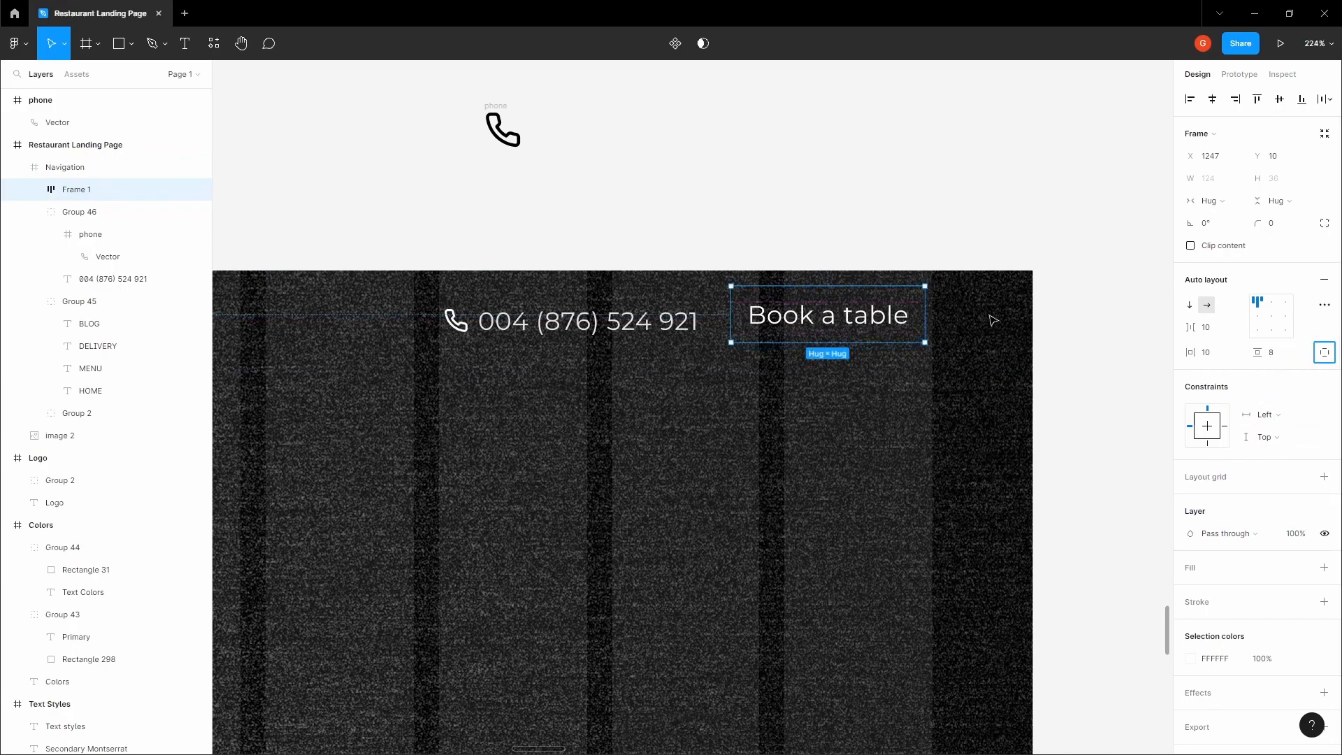
drag(806, 318, 806, 324)
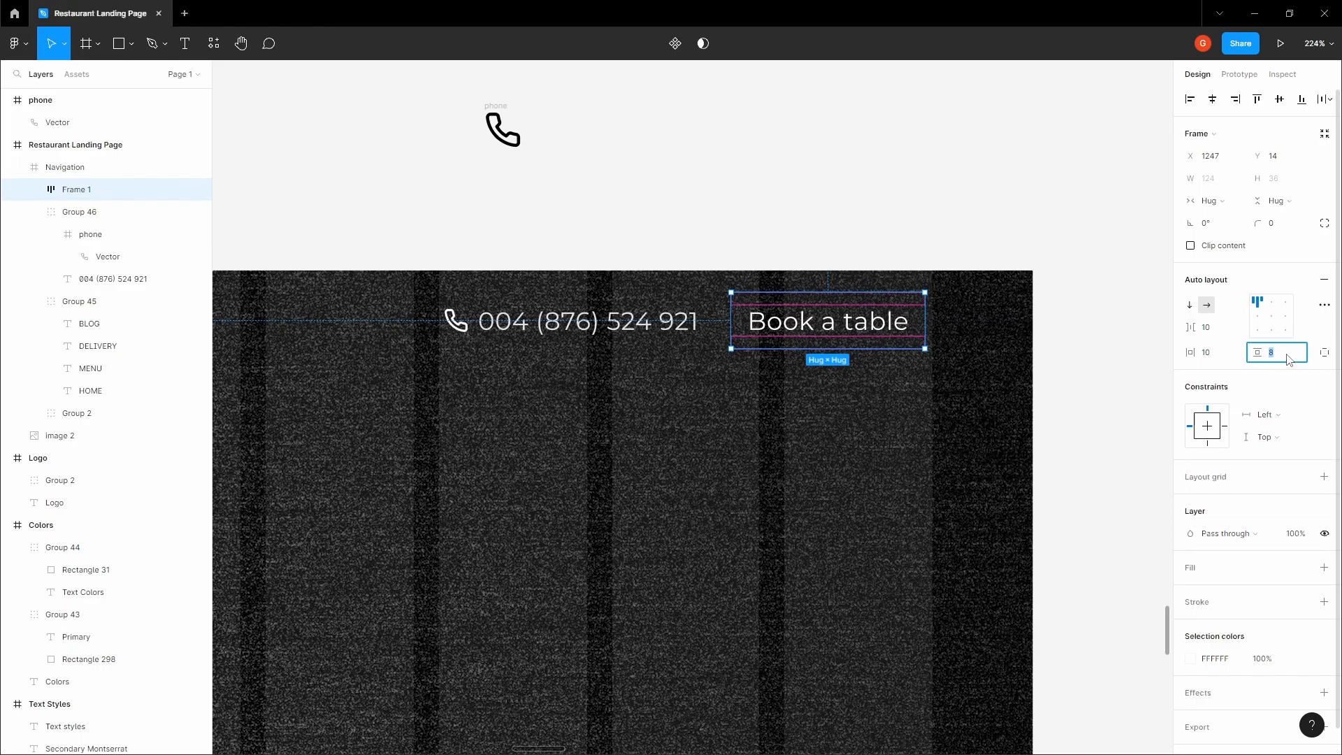
Try a vertical padding of 12 on the "Book a table" frame, and restore it to 8
text(12)
key(Tab)
click(825, 257)
ctrl+click(634, 320)
click(699, 245)
key(space)
click(849, 337)
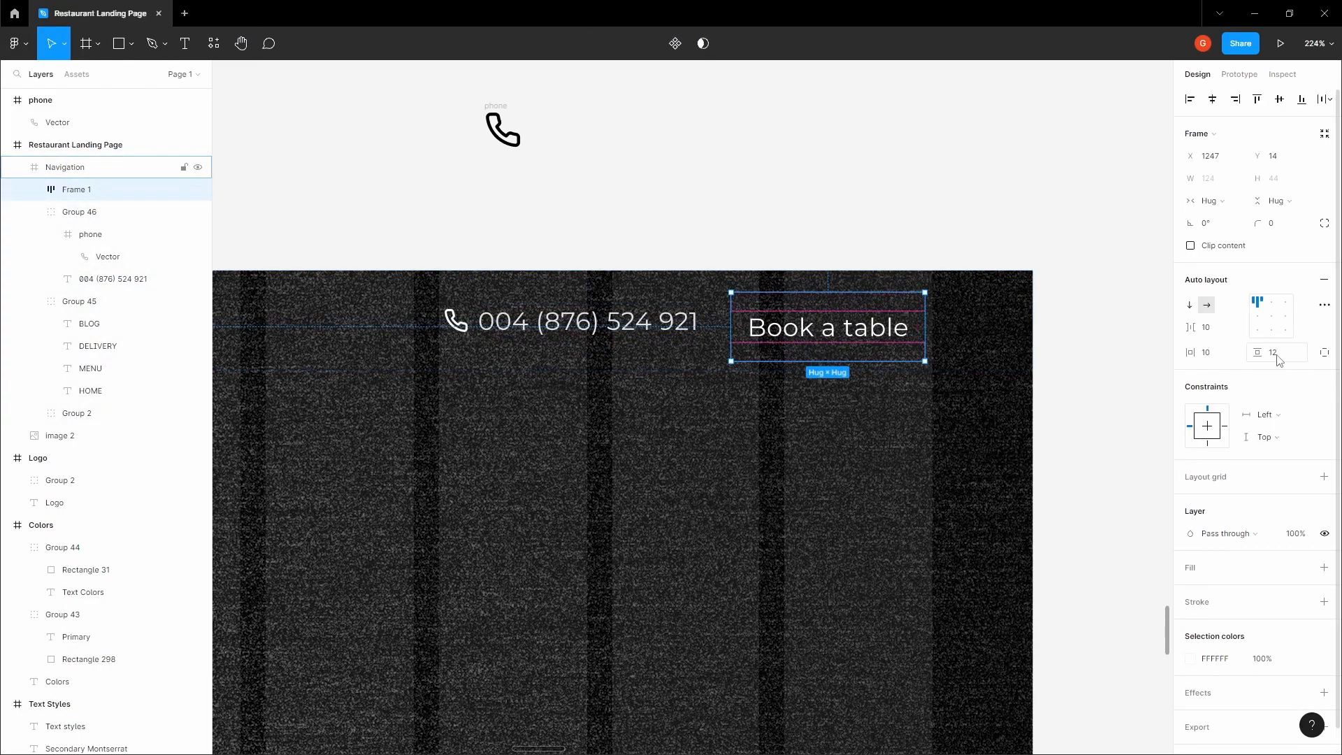
click(1296, 361)
key(Return)
Set the horizontal padding of the "Book a table" frame to 12
click(1232, 353)
text(12)
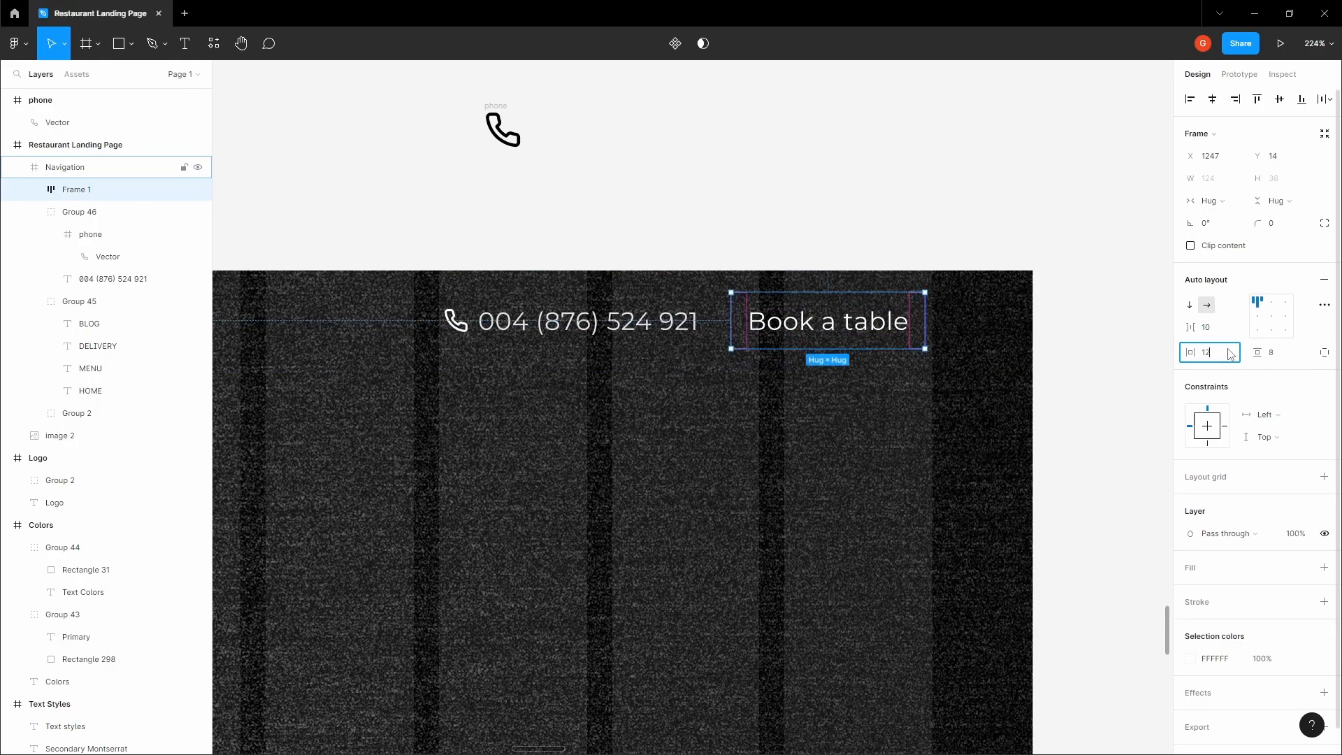
key(Tab)
click(819, 249)
key(space)
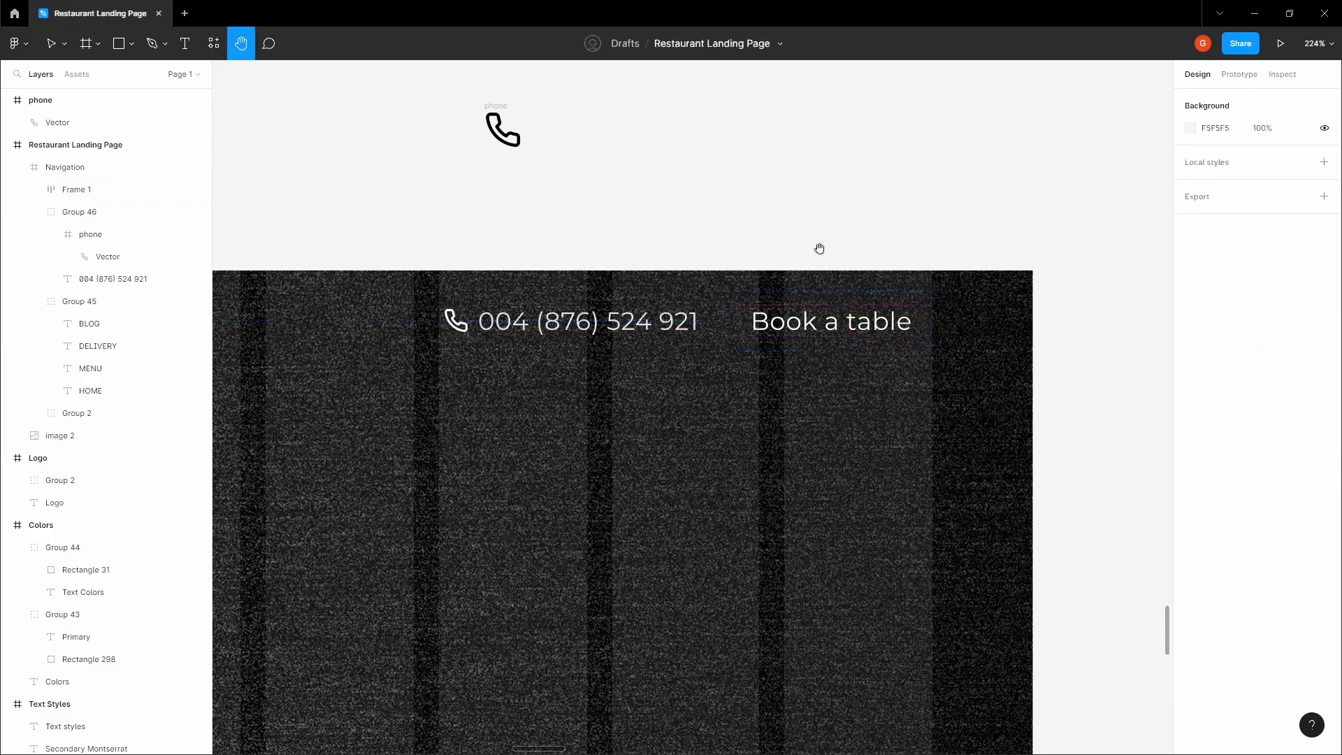
drag(818, 248, 823, 253)
key(space)
Add a fill to the "Book a table" frame and copy the hex value FDCB33 from the Primary swatch in the Colors frame
double_click(863, 333)
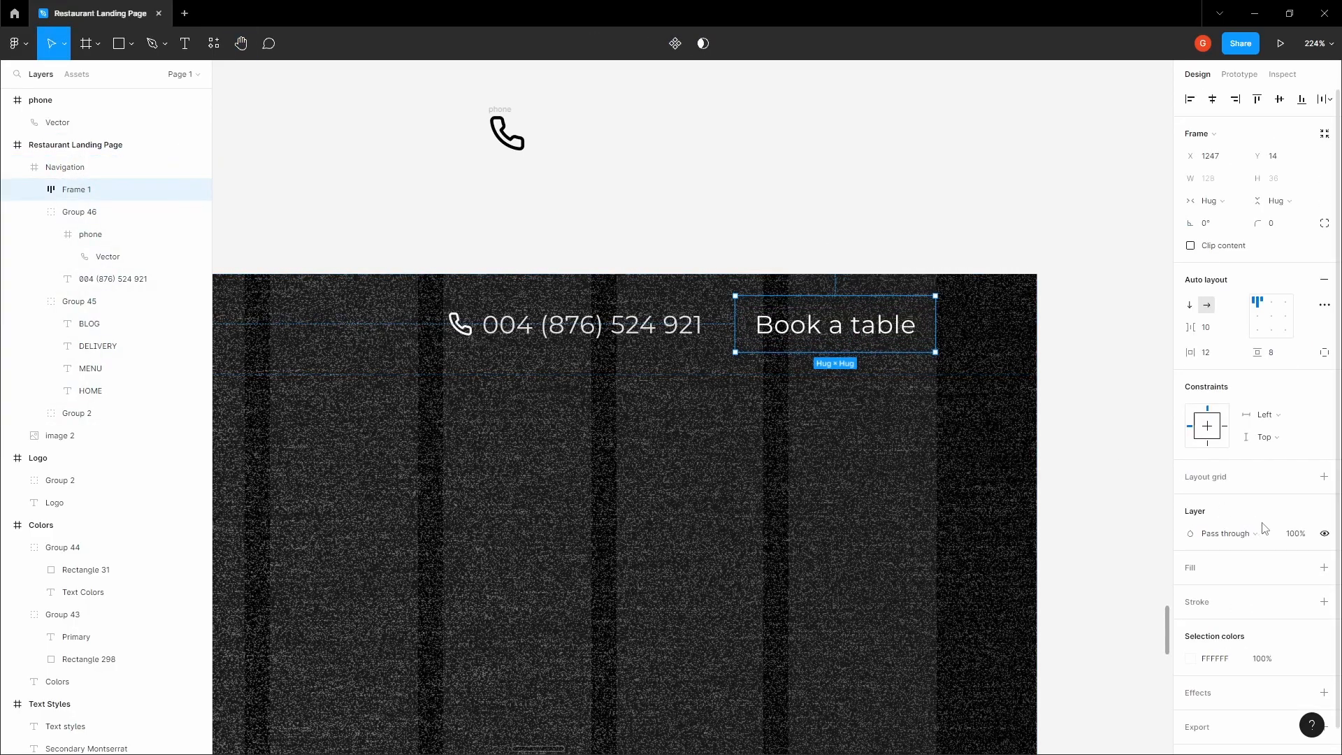
click(1323, 567)
click(781, 256)
key(space)
drag(781, 257, 840, 294)
scroll(840, 295, down, 5)
drag(806, 161, 240, 194)
scroll(681, 450, up, 2)
ctrl+click(663, 399)
scroll(663, 400, up, 2)
click(1231, 535)
Set the fill of the "Book a table" frame to the yellow FDCB33
click(841, 246)
key(space)
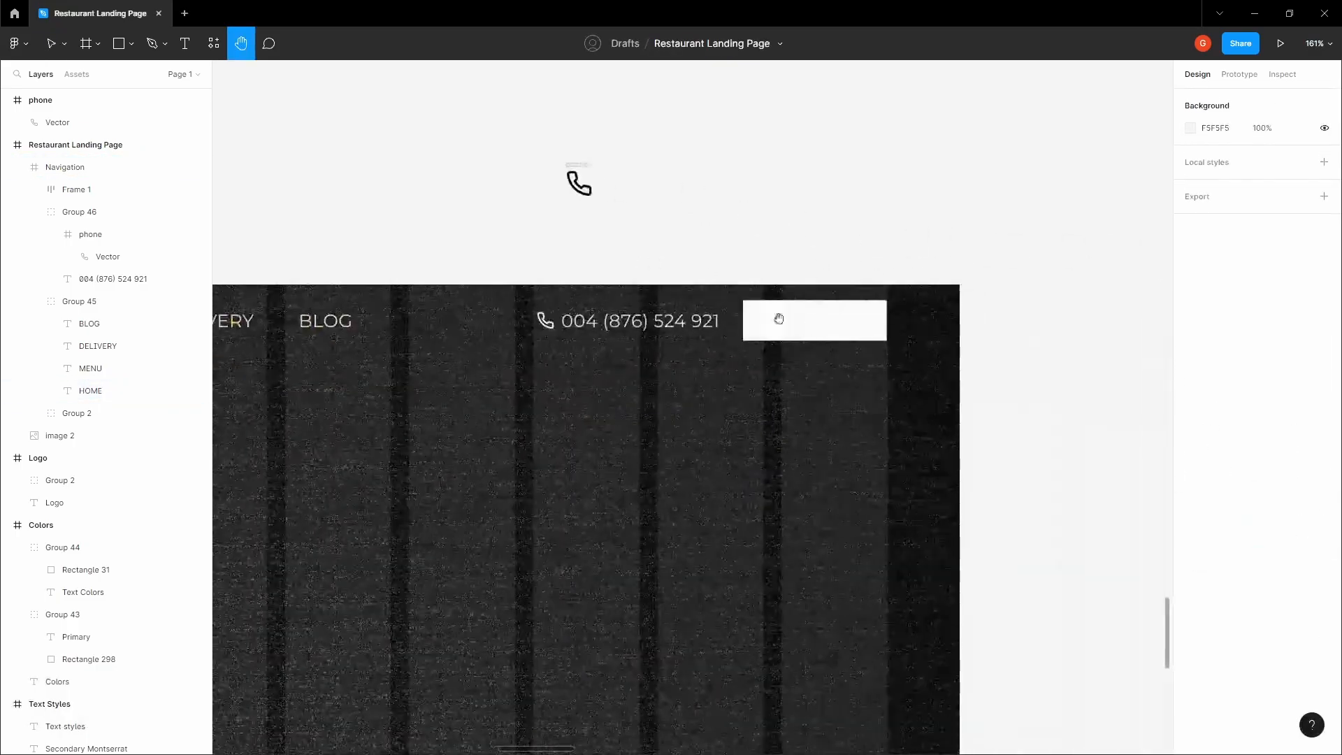
ctrl+click(860, 328)
ctrl+click(882, 320)
click(1220, 590)
key(ctrl+v)
click(864, 255)
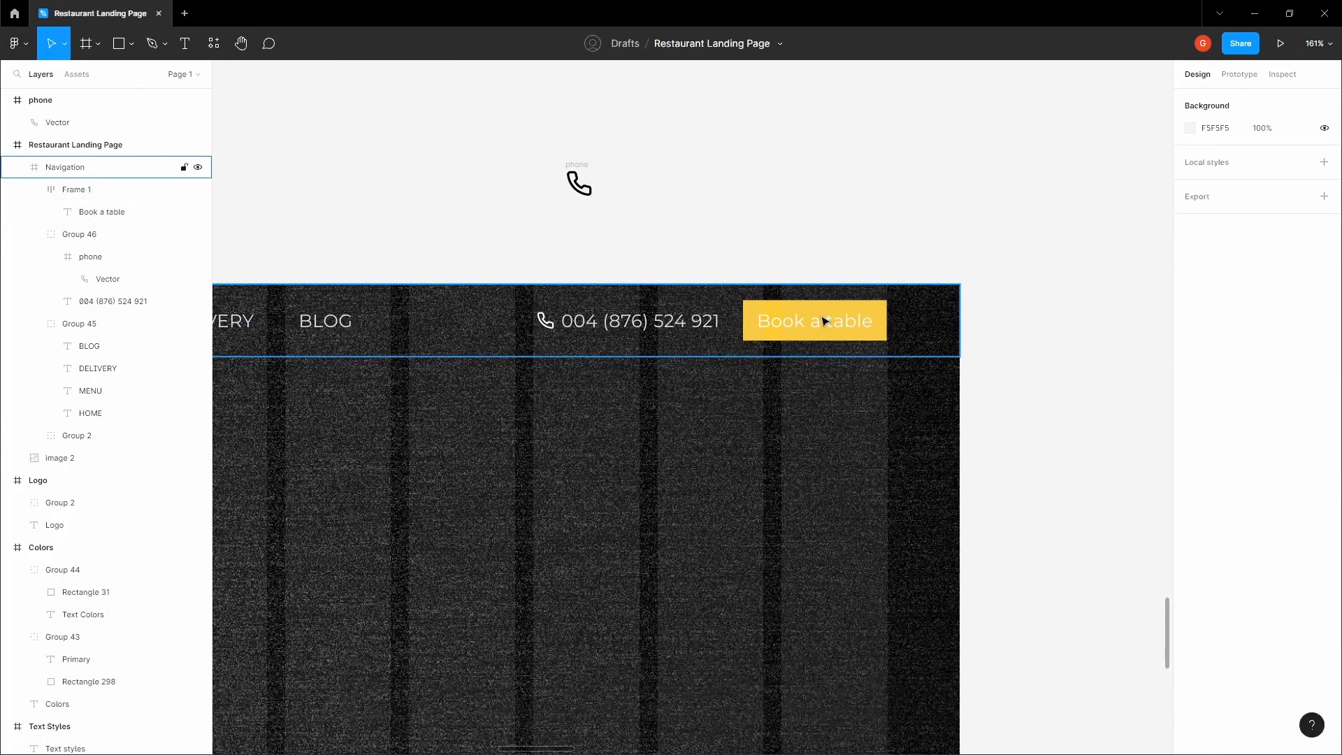
Slightly round the corners of the yellow "Book a table" button
ctrl+click(825, 321)
scroll(825, 321, up, 3)
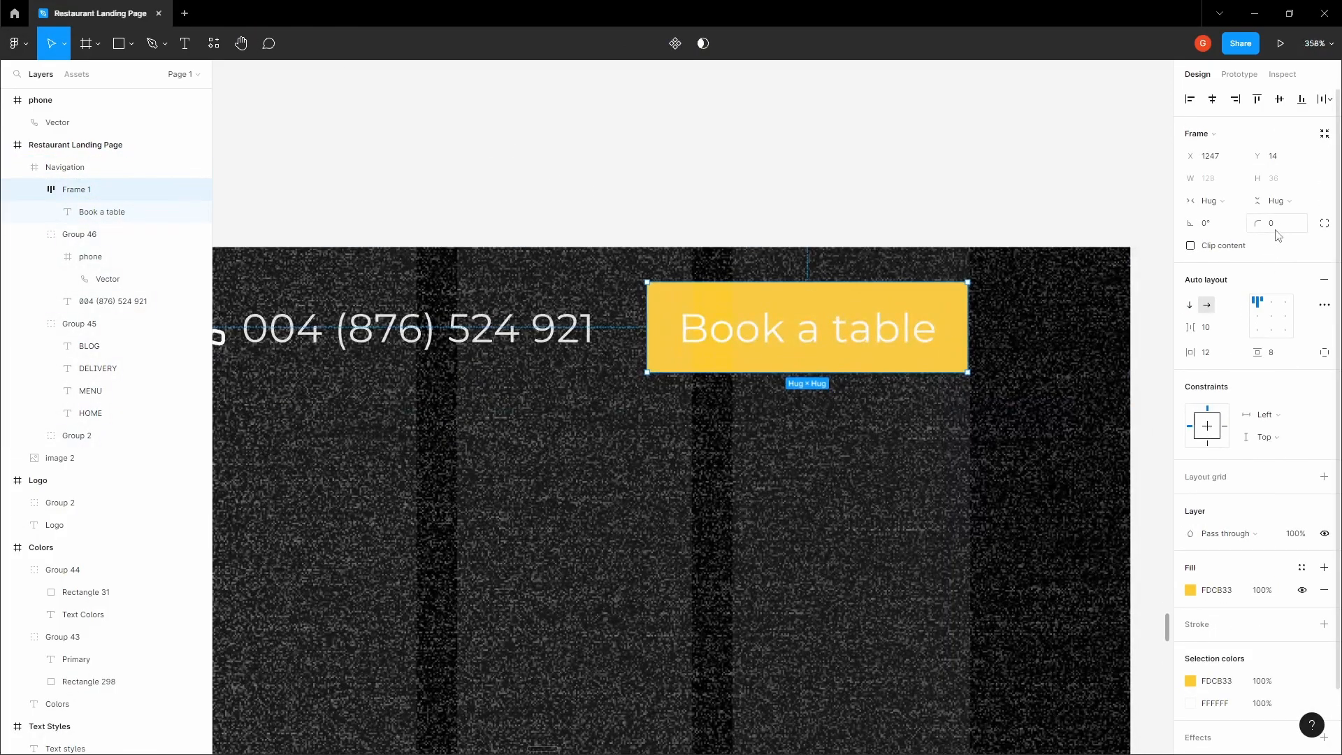
click(926, 200)
key(h)
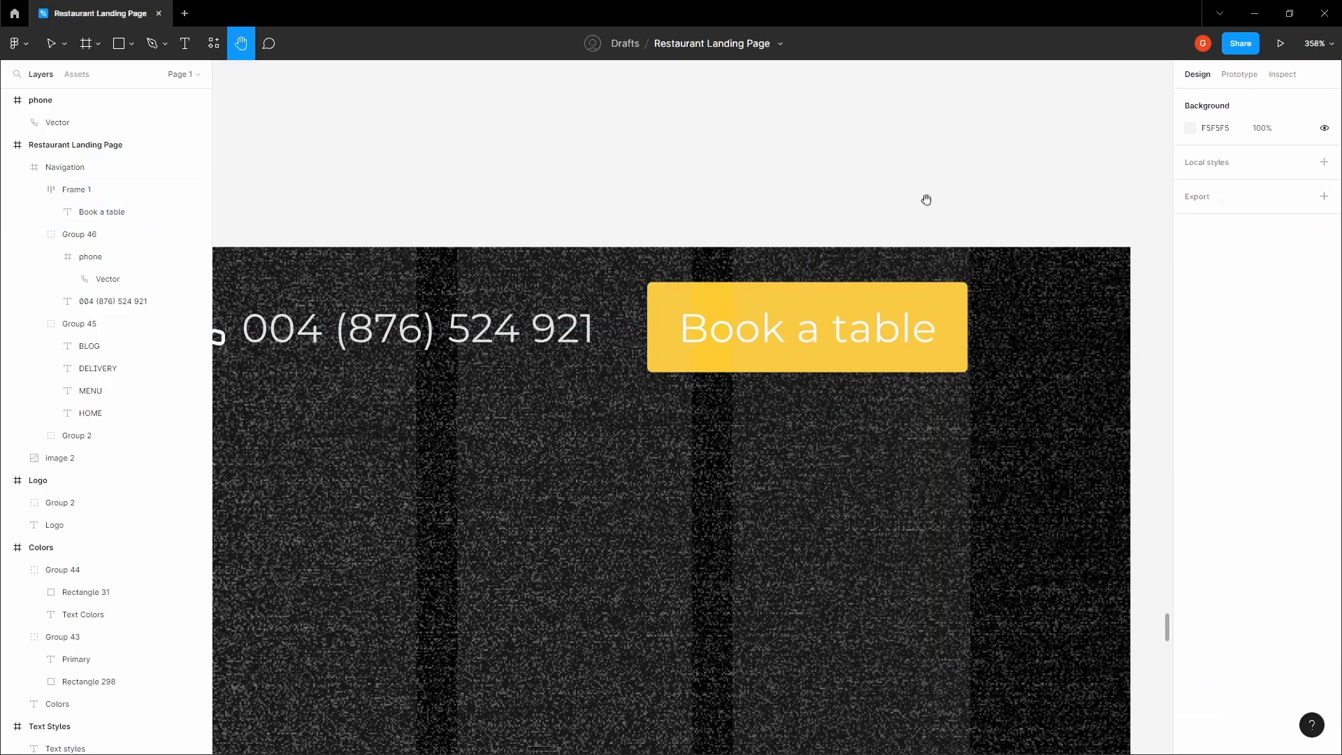
Change the fill of the "Book a table" label to black 000000
key(v)
click(857, 308)
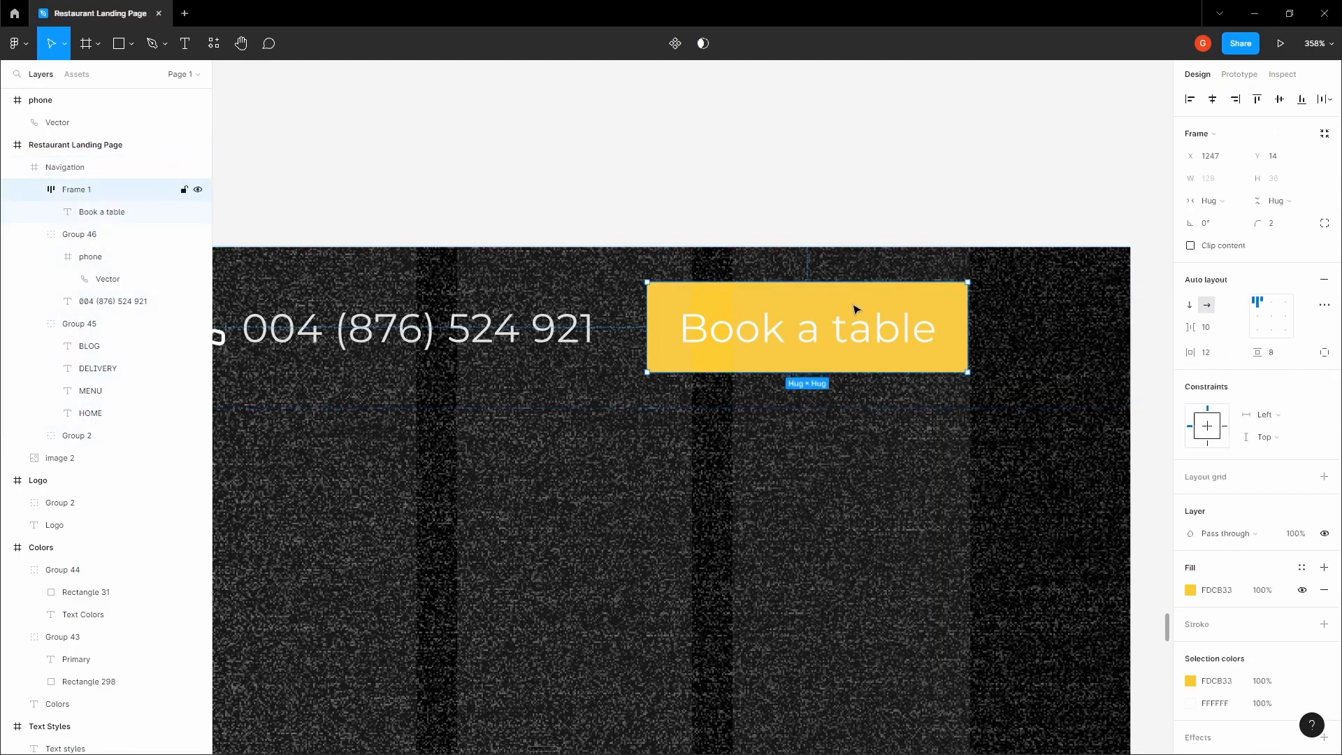
click(848, 336)
click(1190, 466)
drag(1077, 489, 1005, 571)
click(857, 327)
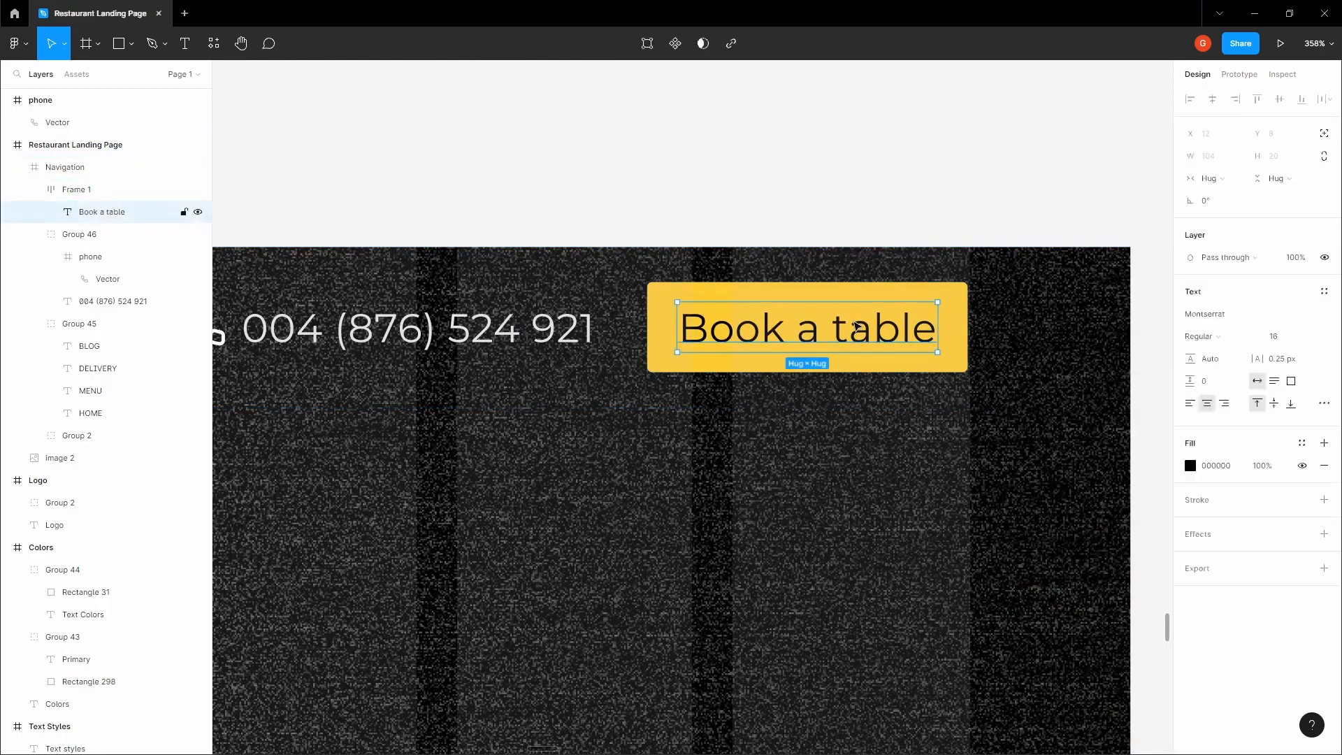
Give the "Book a table" label a heavier Montserrat font weight
click(1220, 337)
click(1223, 372)
click(893, 189)
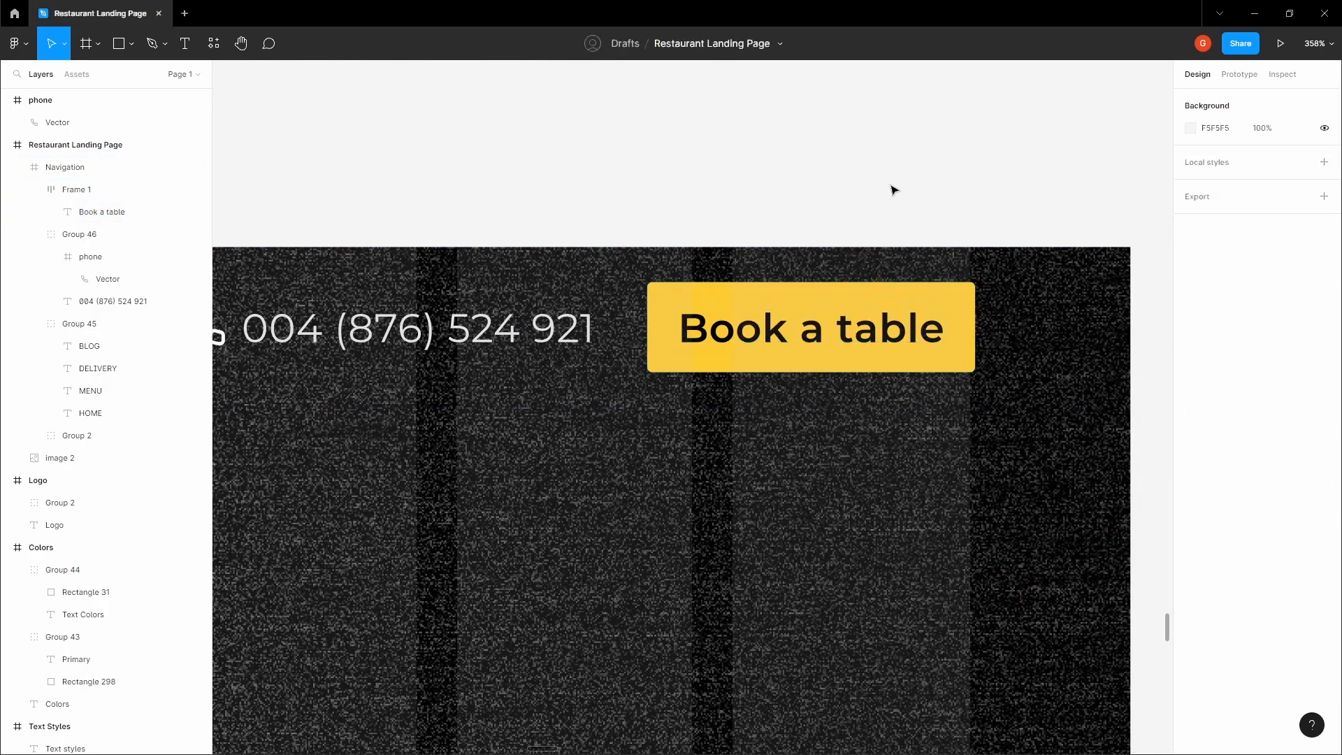
Nudge the "Book a table" button to X 1245 so its edge lines up with the last grid column
key(space)
drag(902, 194, 1031, 212)
scroll(1031, 212, down, 2)
double_click(1040, 280)
scroll(1040, 280, up, 5)
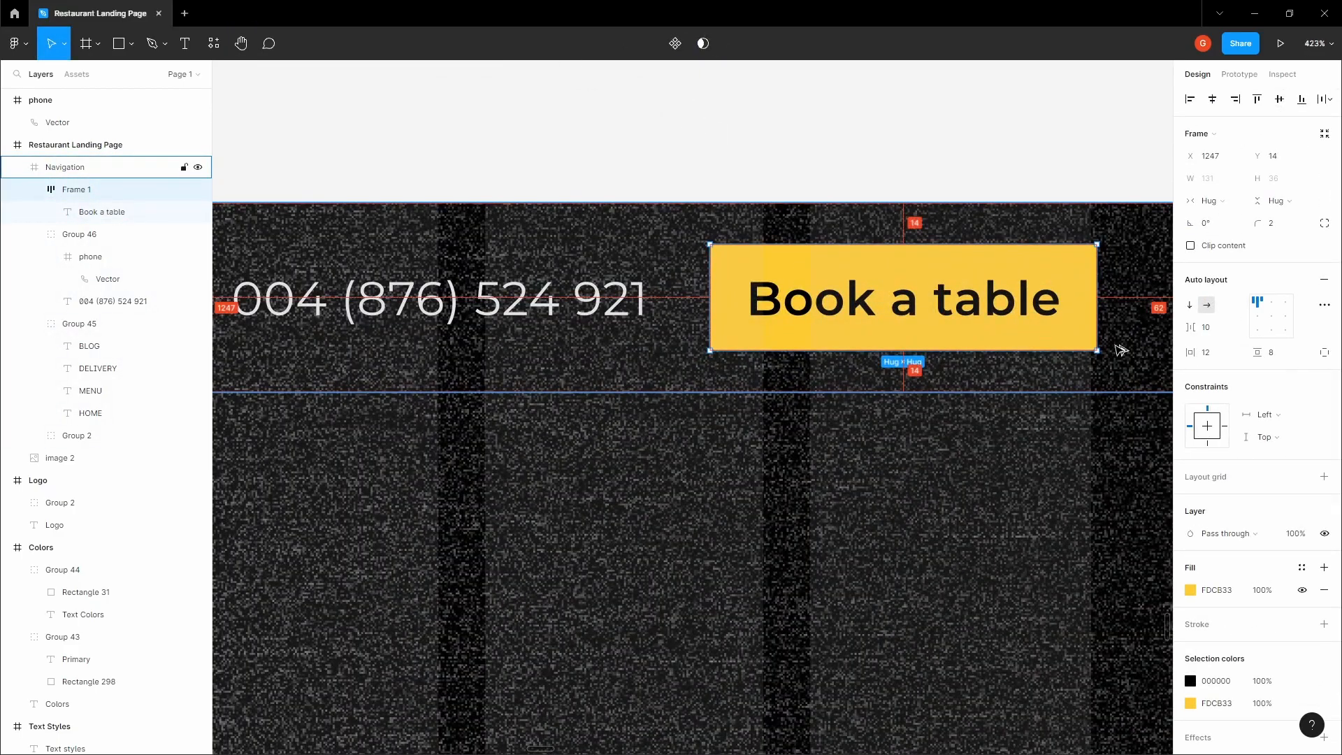
key(Left)
key(Left)
scroll(1132, 245, down, 4)
drag(1109, 202, 882, 247)
scroll(944, 299, up, 4)
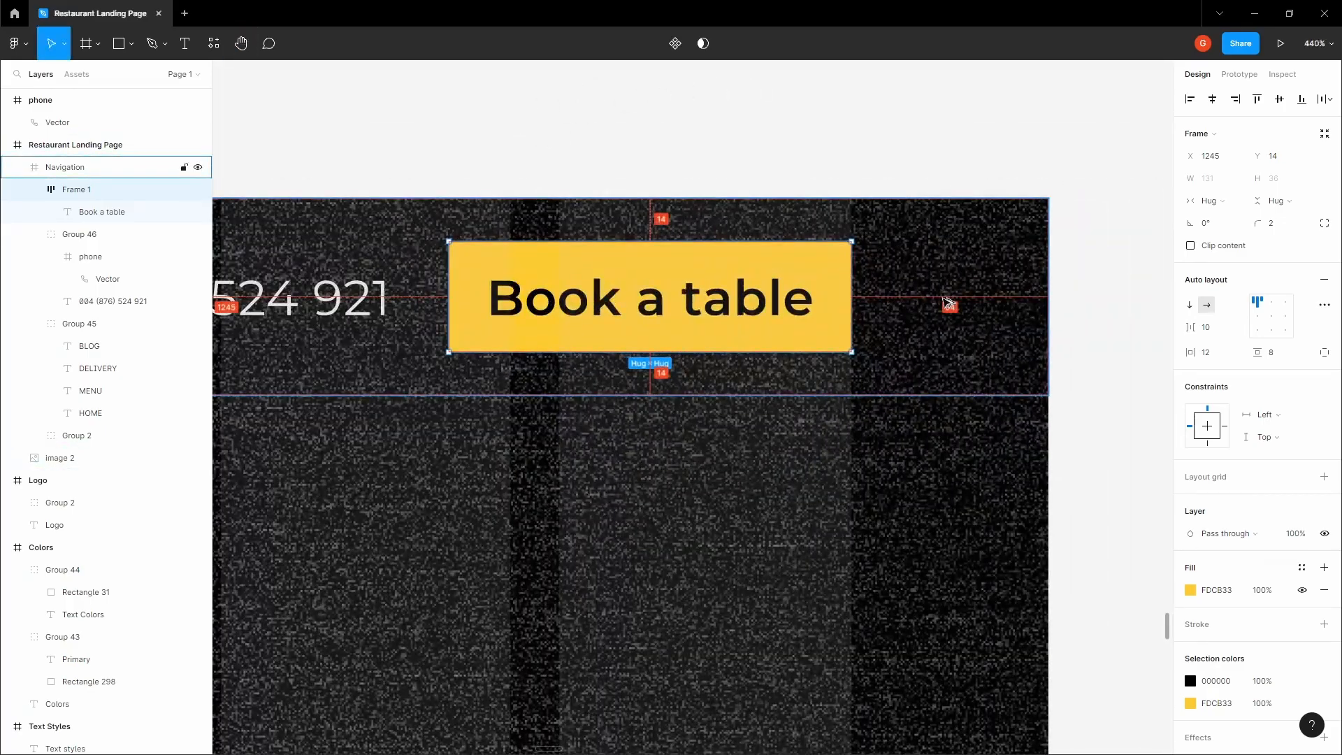
Nudge the phone contact group closer to the "Book a table" button, to X 1066
scroll(922, 310, down, 2)
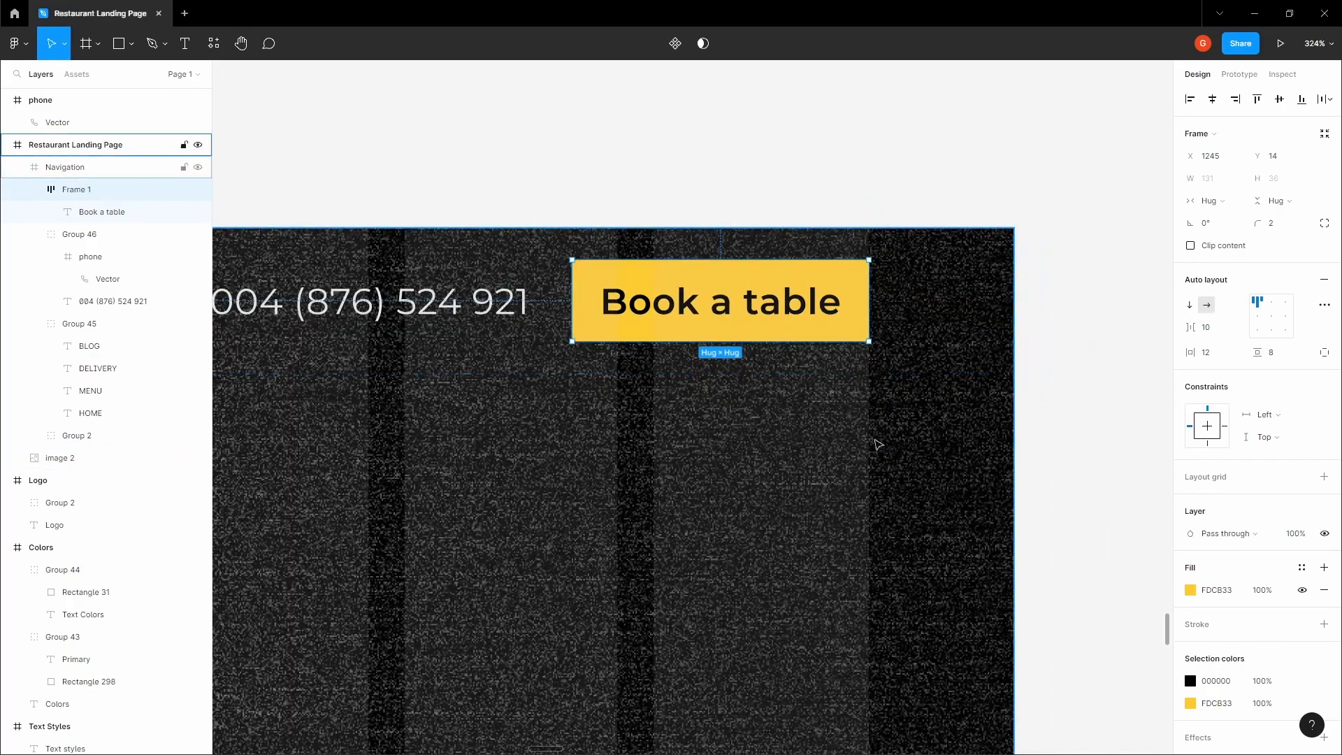
scroll(882, 476, down, 5)
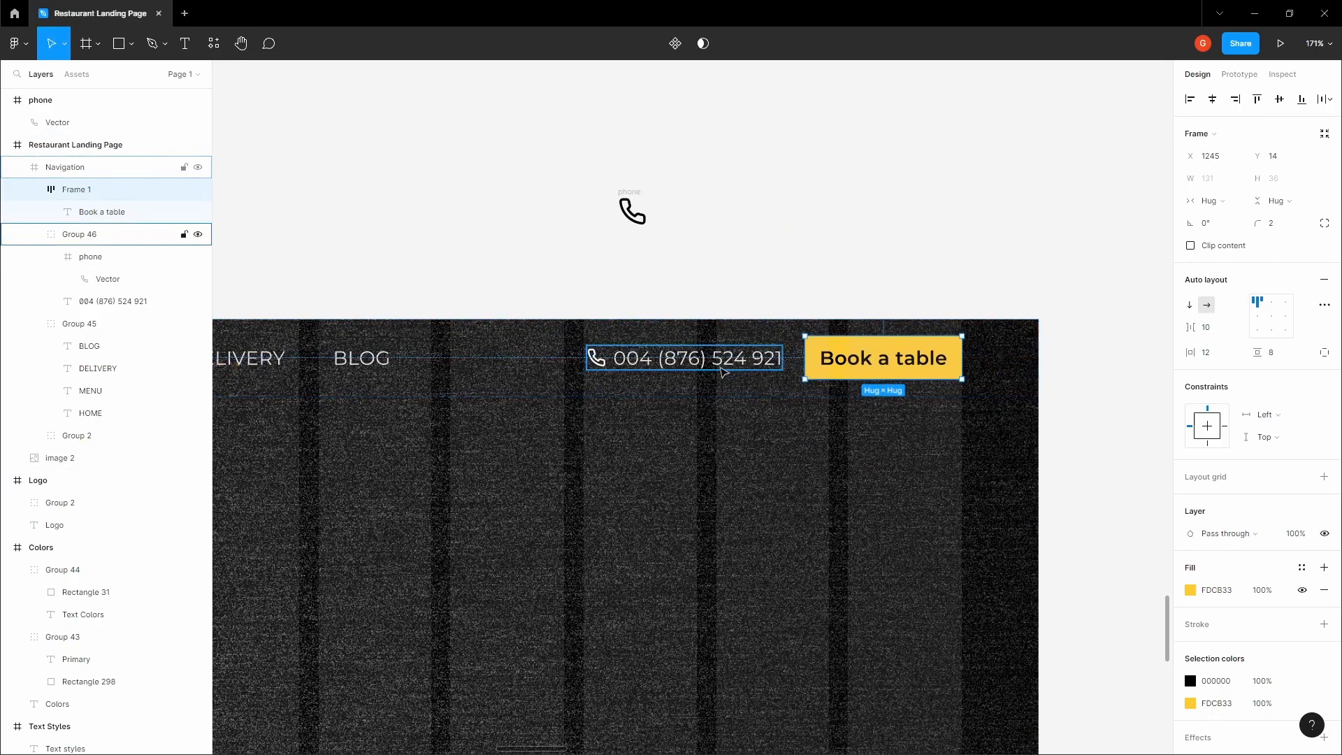
shift+click(597, 356)
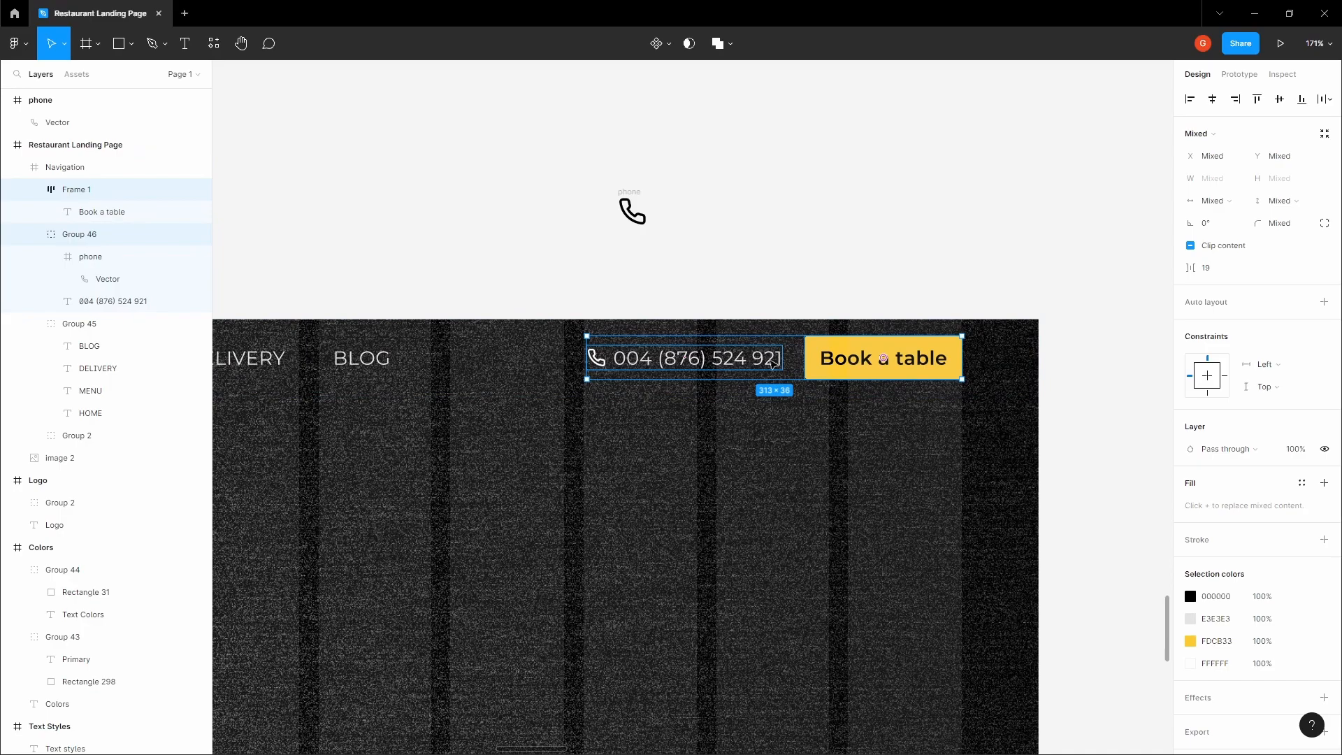
shift+click(849, 363)
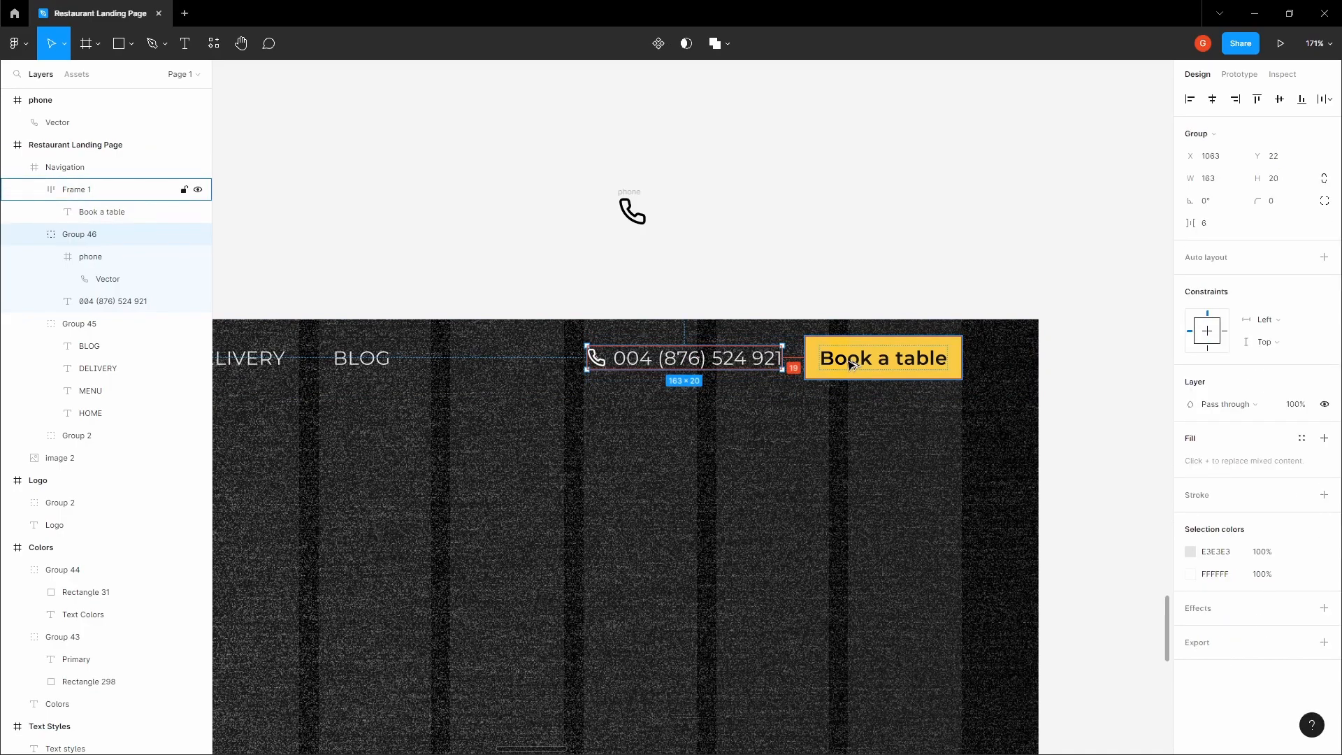
key(Right)
key(Right)
key(Right)
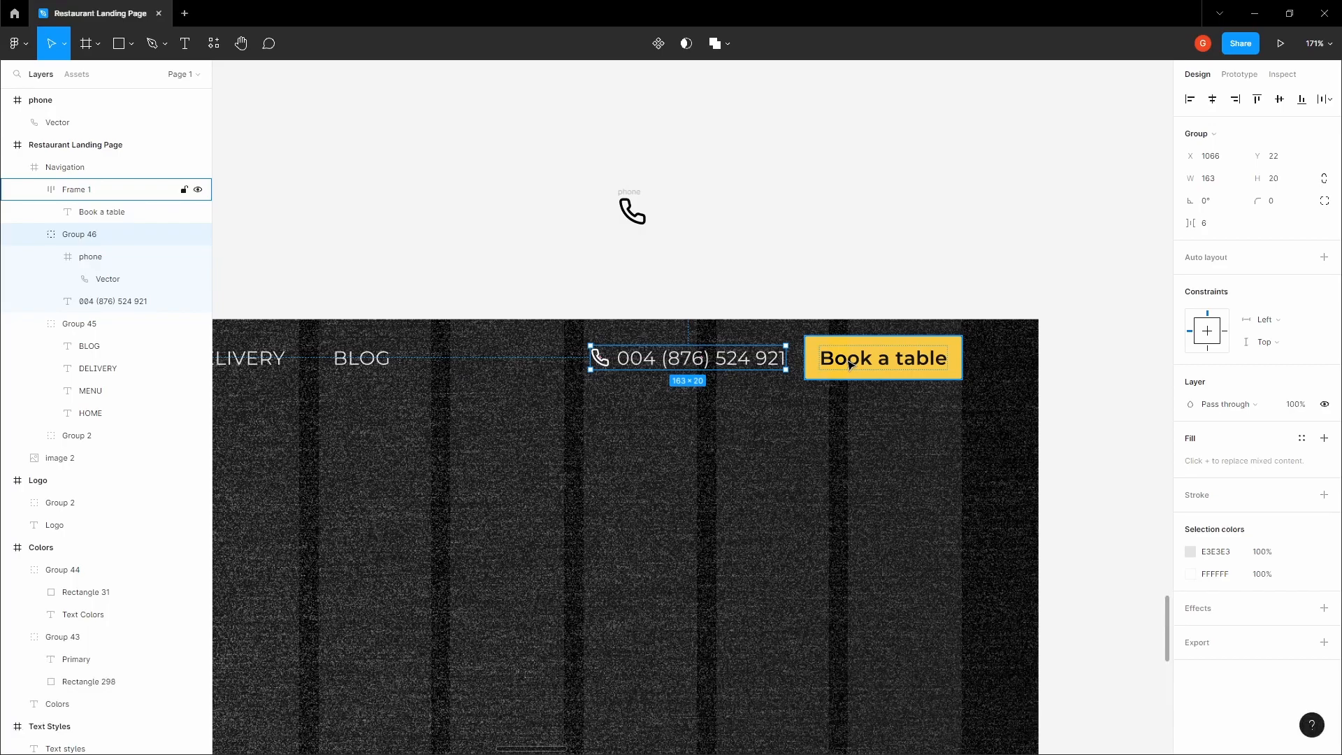
Group the phone contact together with the "Book a table" button
shift+click(849, 363)
key(ctrl+g)
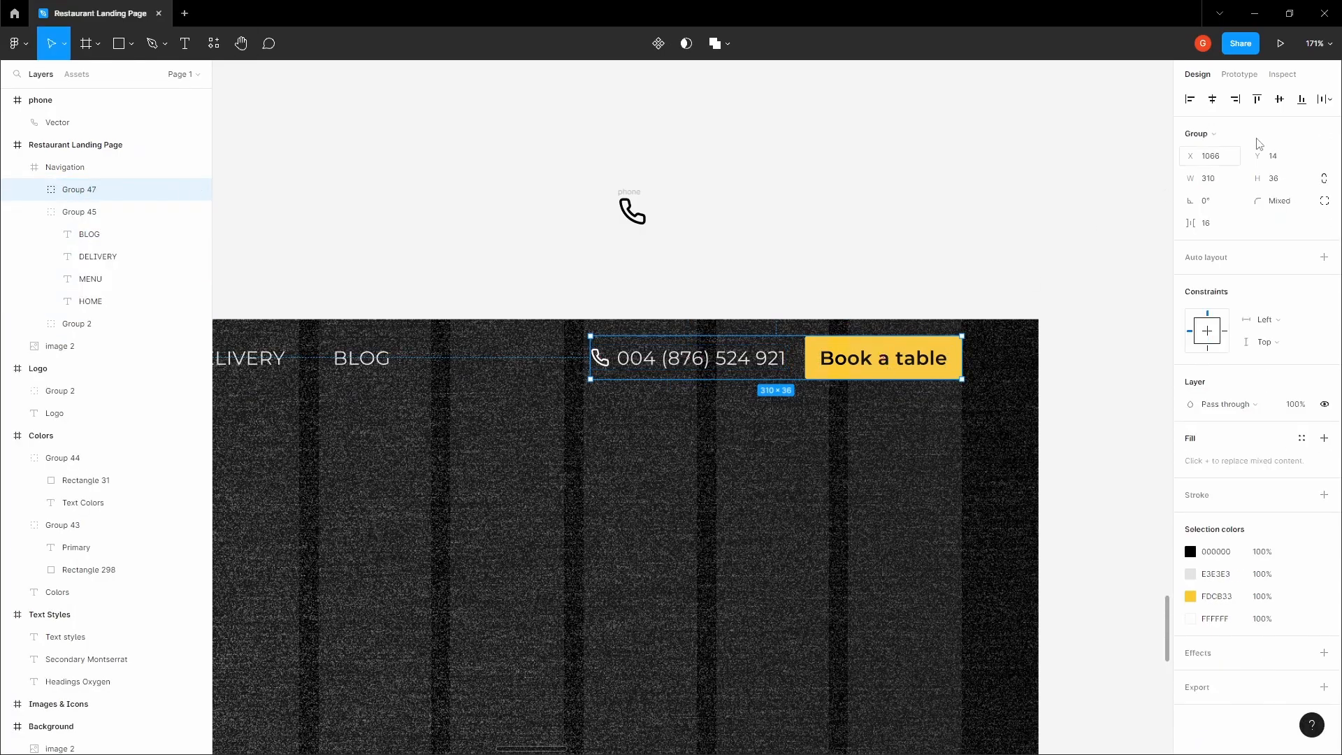
click(952, 203)
Hide the layout grid on the landing page frame
key(space)
scroll(929, 219, down, 5)
drag(699, 228, 874, 130)
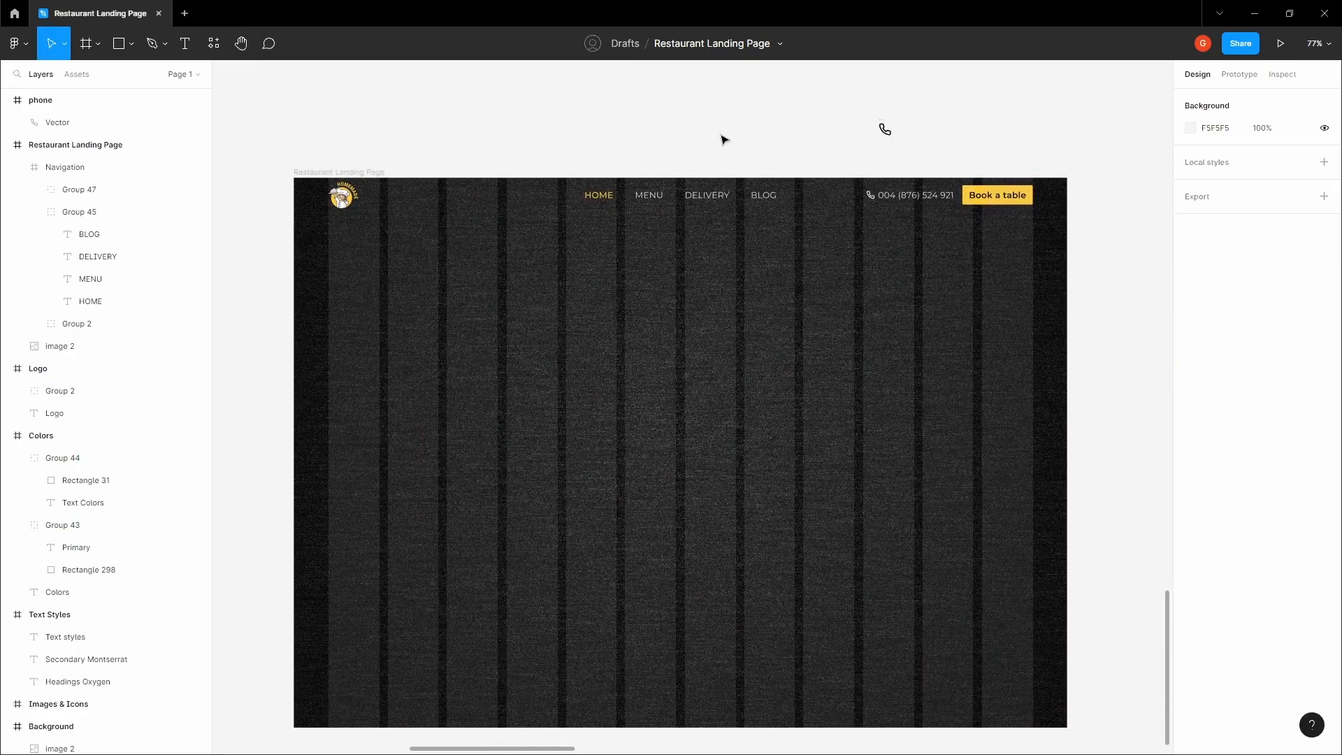
key(ctrl+g)
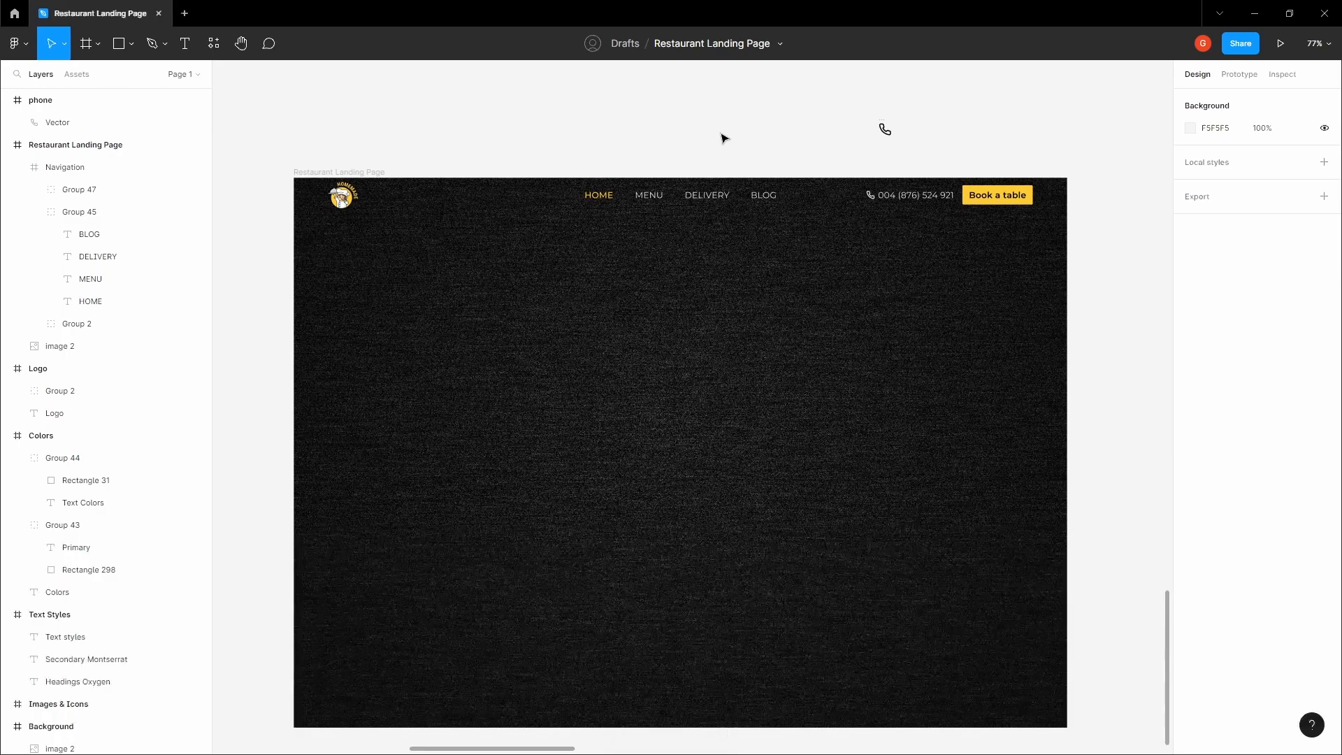
drag(741, 143, 812, 123)
click(598, 225)
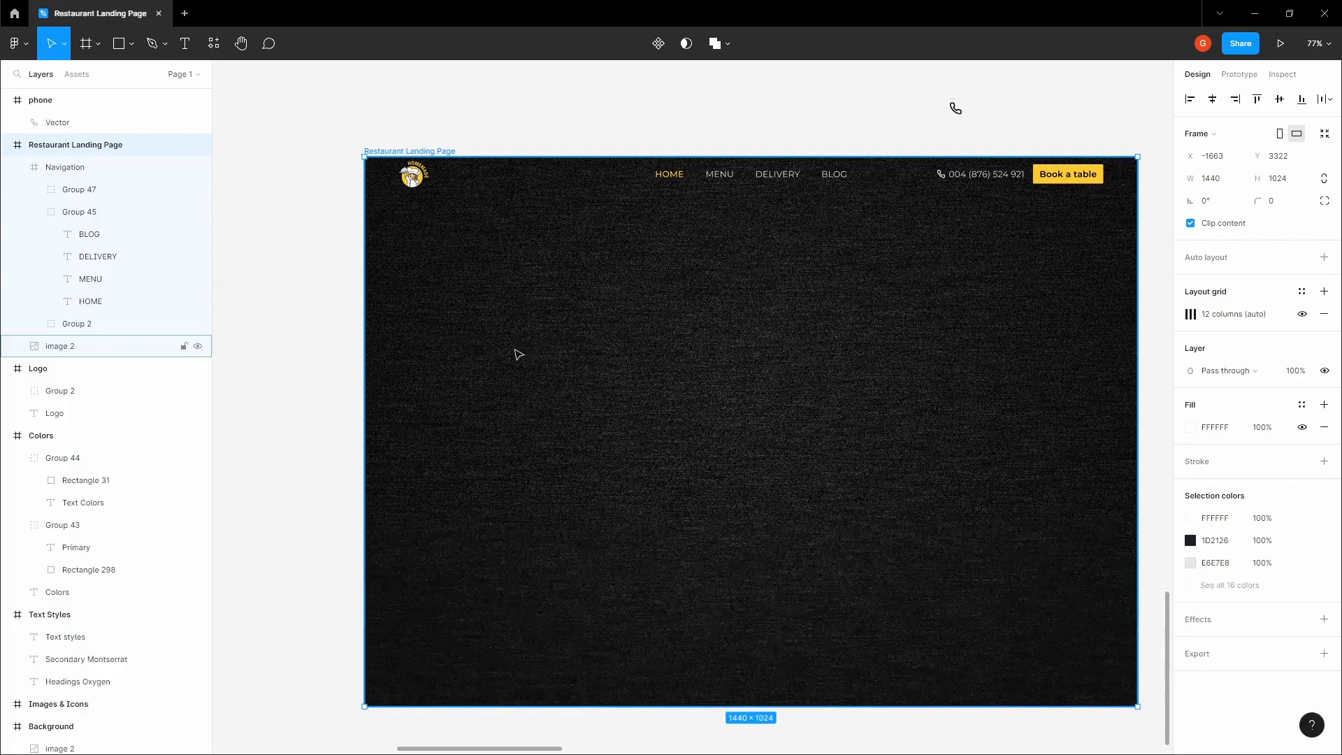
Examine the font of the Headings sample in the Text Styles frame of the style guide
scroll(519, 334, down, 3)
click(632, 161)
drag(632, 161, 556, 341)
scroll(605, 288, down, 2)
drag(657, 200, 603, 463)
drag(652, 247, 541, 490)
key(v)
click(669, 199)
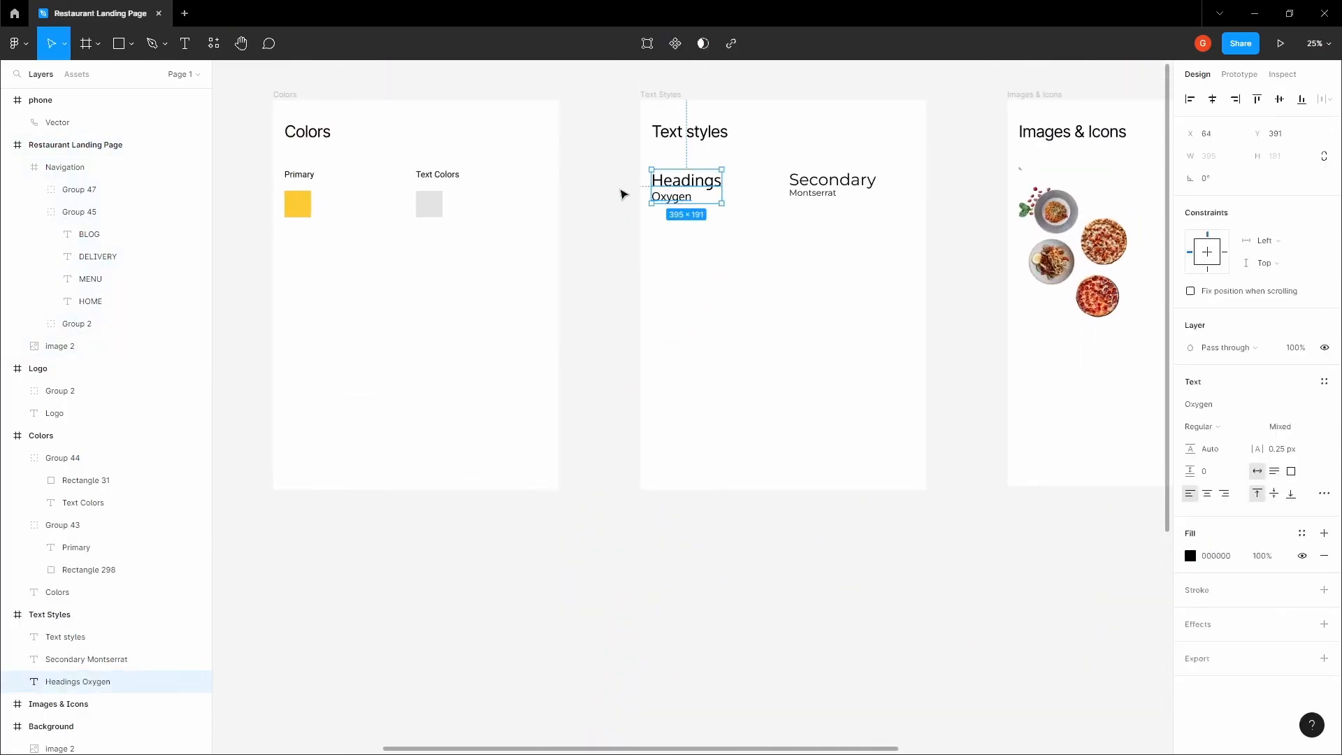
click(602, 267)
key(space)
drag(559, 405, 697, 86)
drag(595, 447, 792, 124)
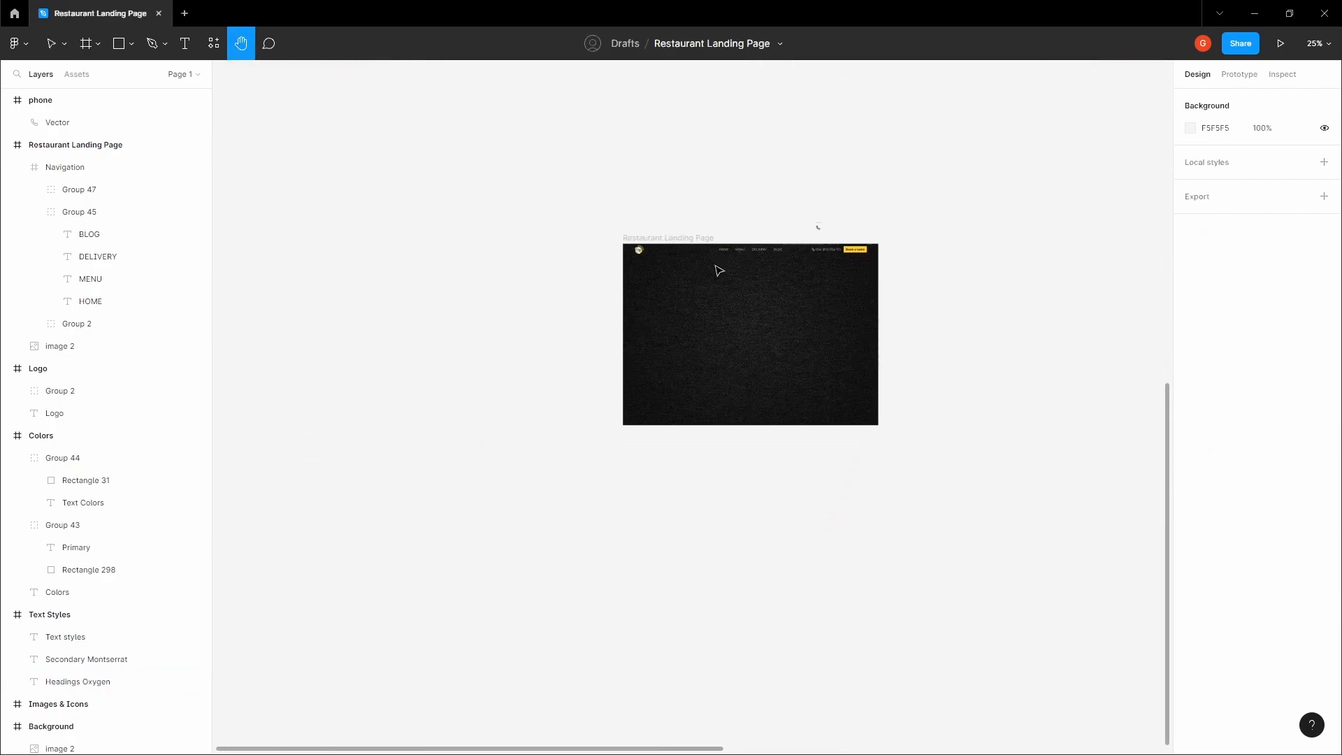
Show the 12-column layout grid on the Restaurant Landing Page frame
click(675, 237)
scroll(675, 311, up, 5)
click(1301, 315)
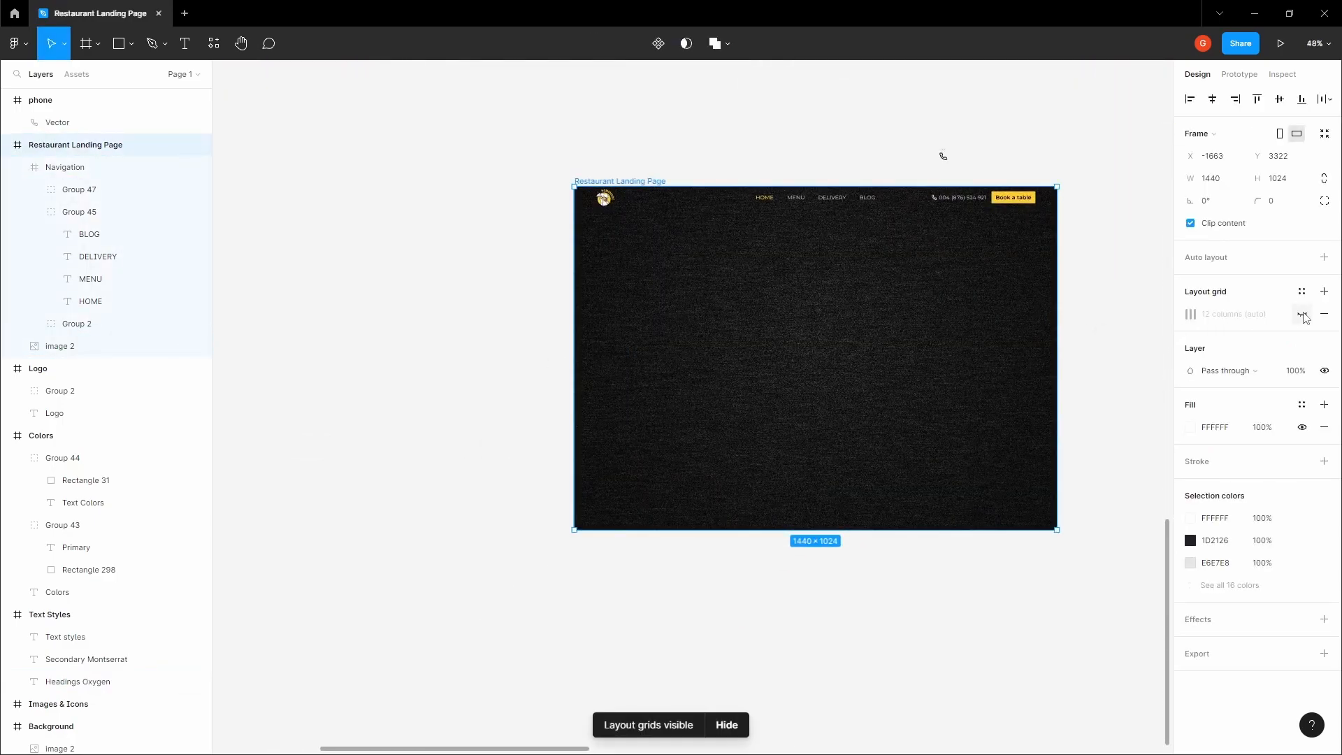
click(762, 327)
Add a two-line Oxygen heading below the navigation bar reading "Eat and Enjoy in" and "Our Restaurant"
scroll(754, 327, up, 2)
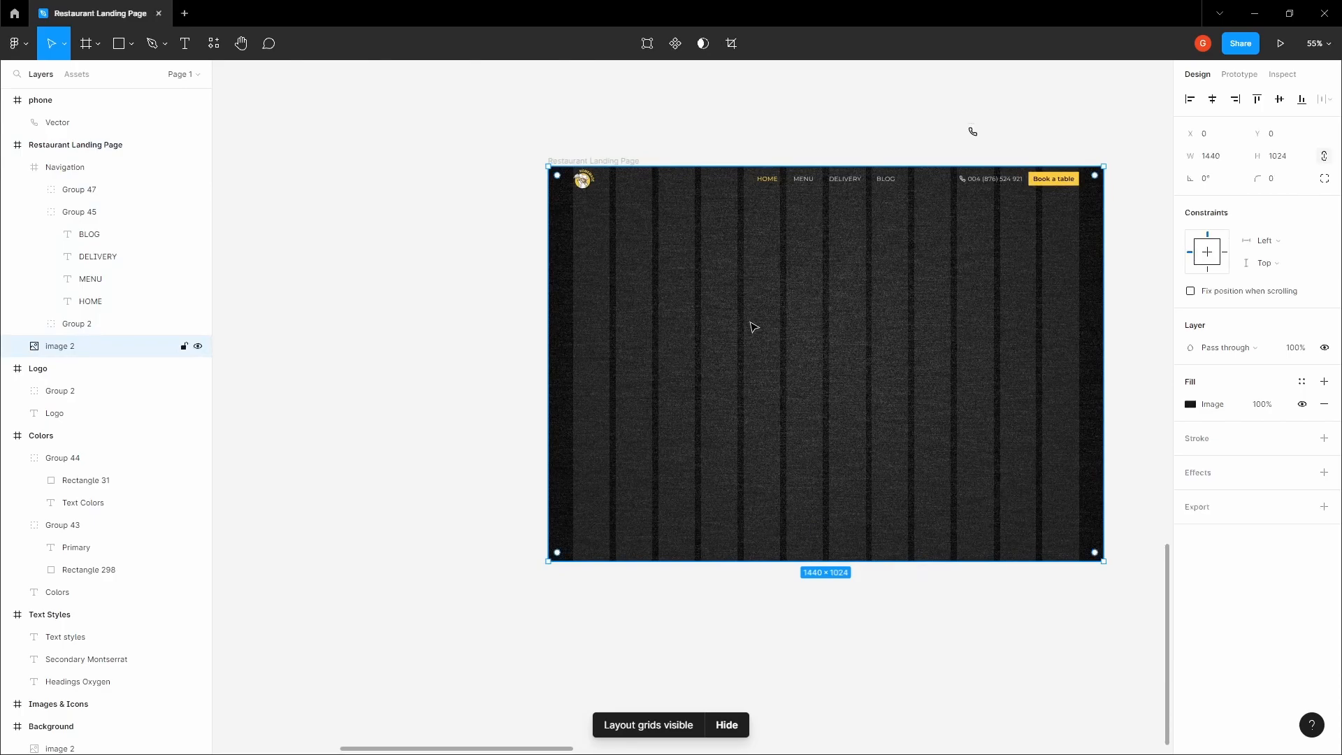
scroll(739, 279, up, 1)
key(t)
click(622, 280)
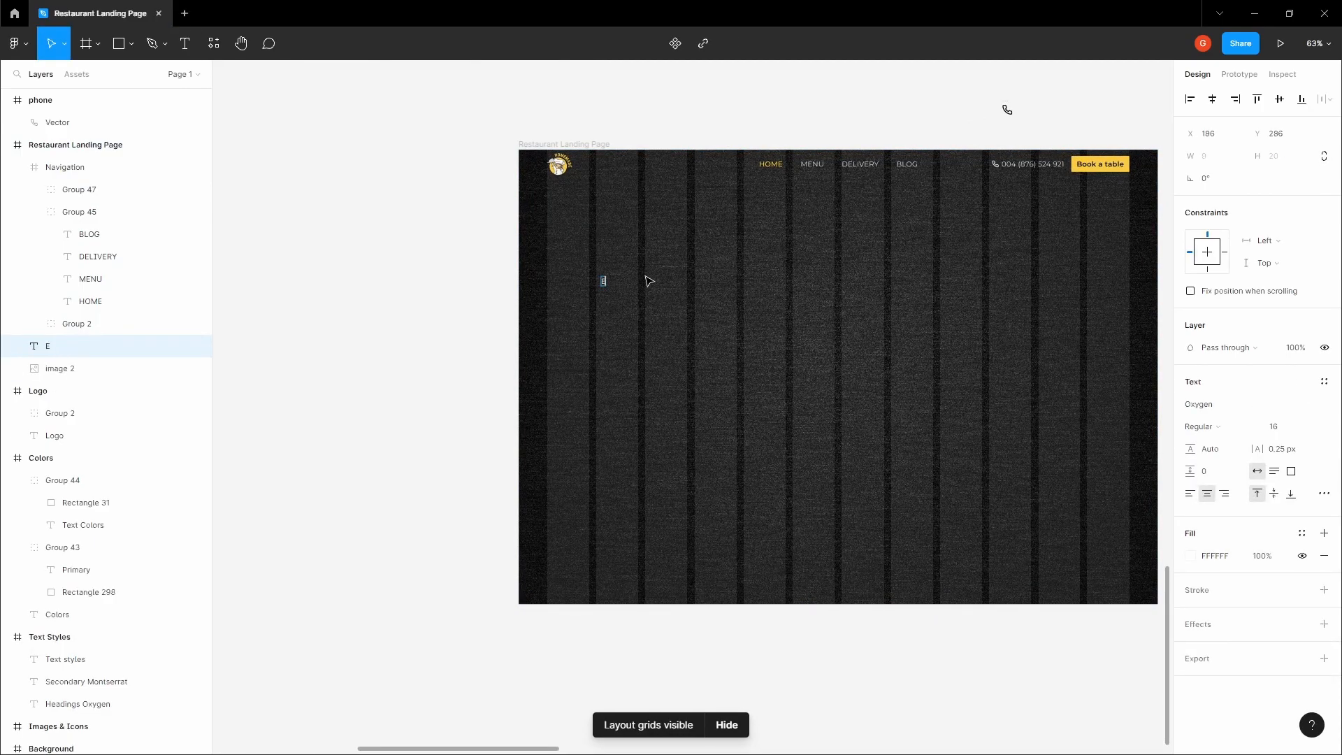
text(Eat and Enjoy)
key(Return)
text(in O)
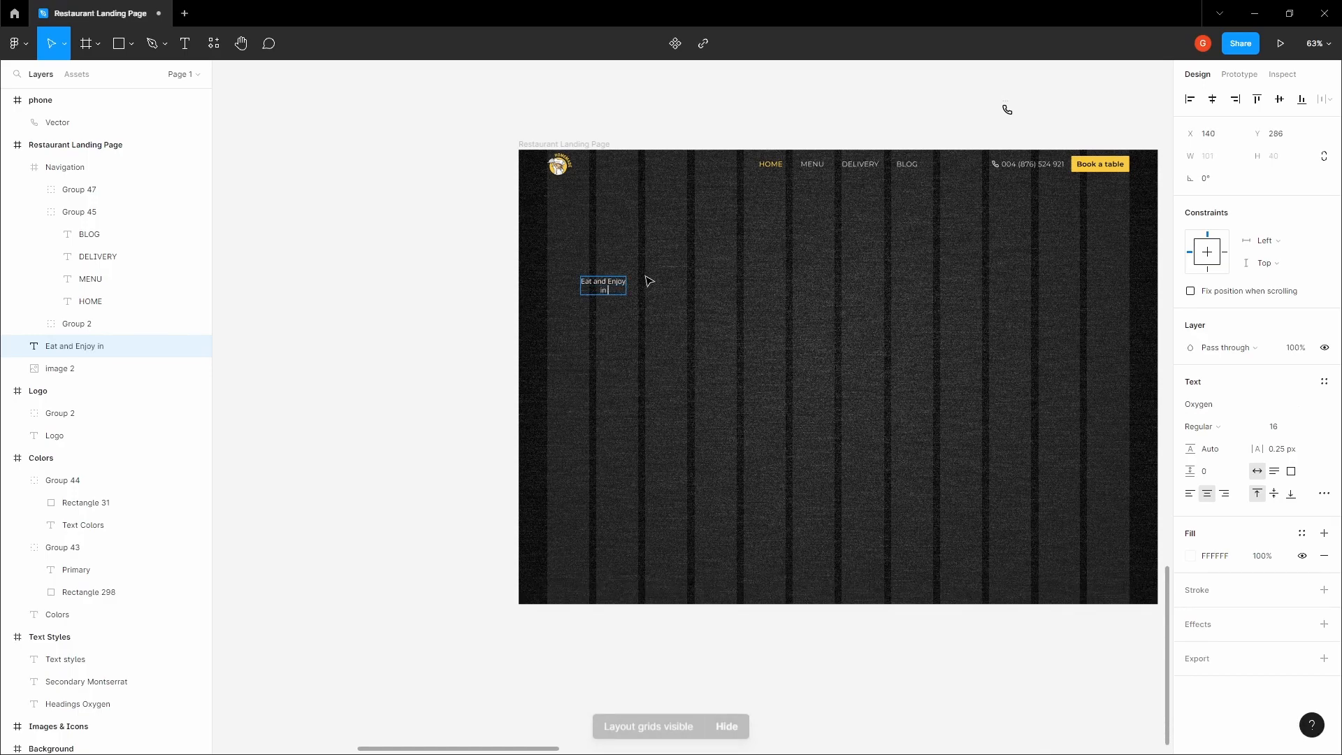
key(BackSpace)
text(in)
key(Return)
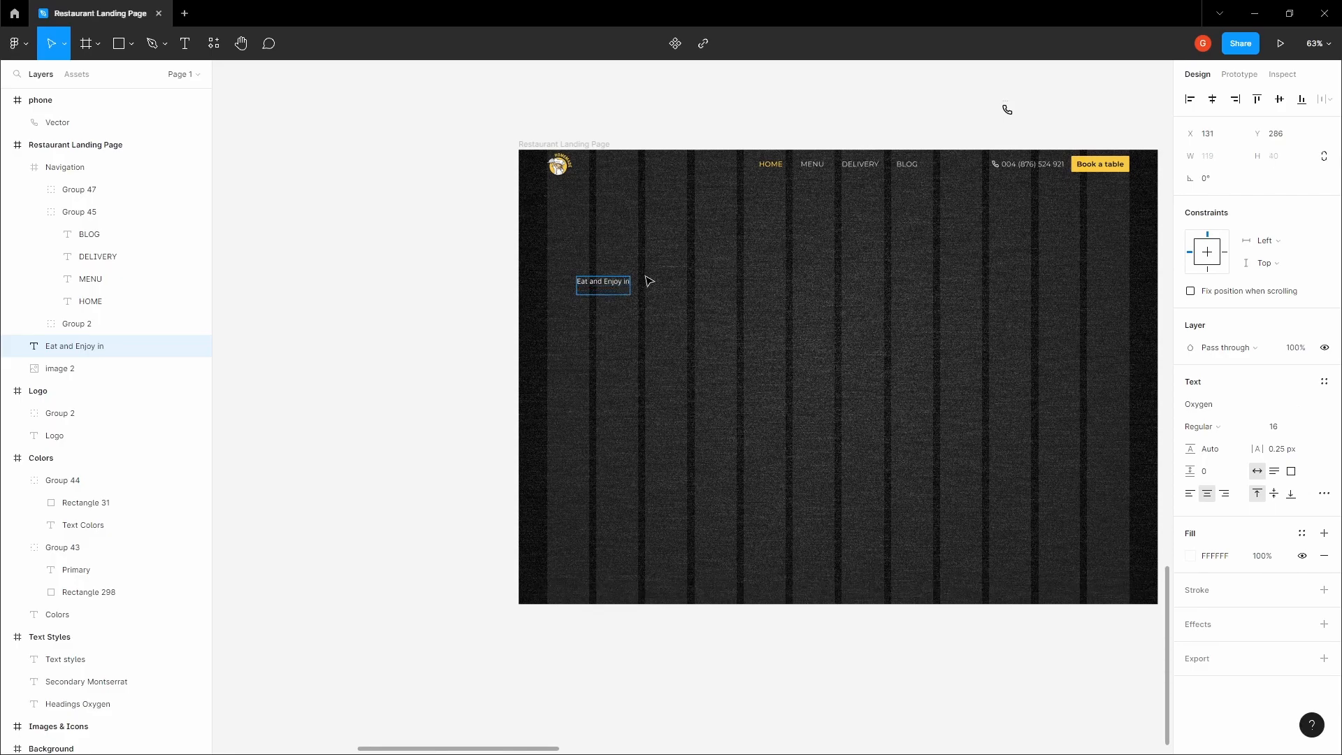
text(Our Restaurant)
key(Escape)
Left-align the "Eat and Enjoy in Our Restaurant" heading and set its font size to 64
scroll(643, 276, up, 5)
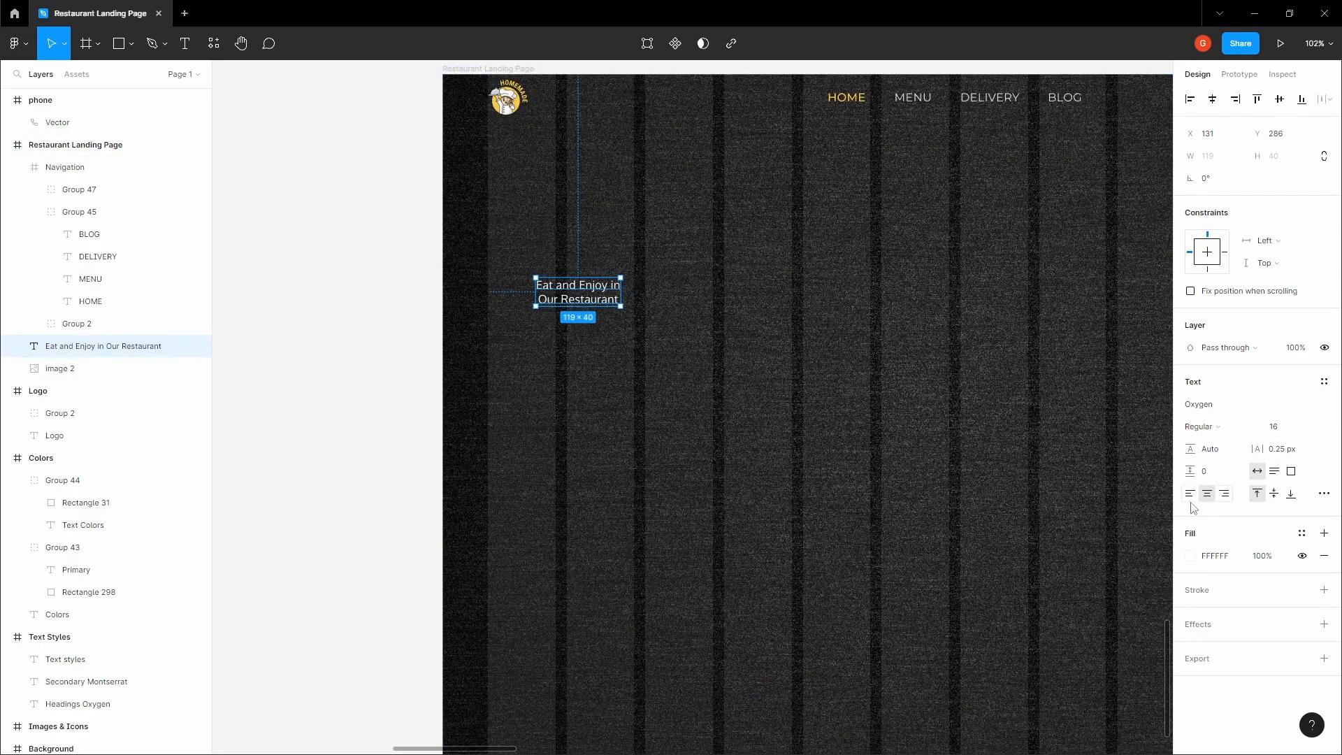
scroll(928, 393, down, 3)
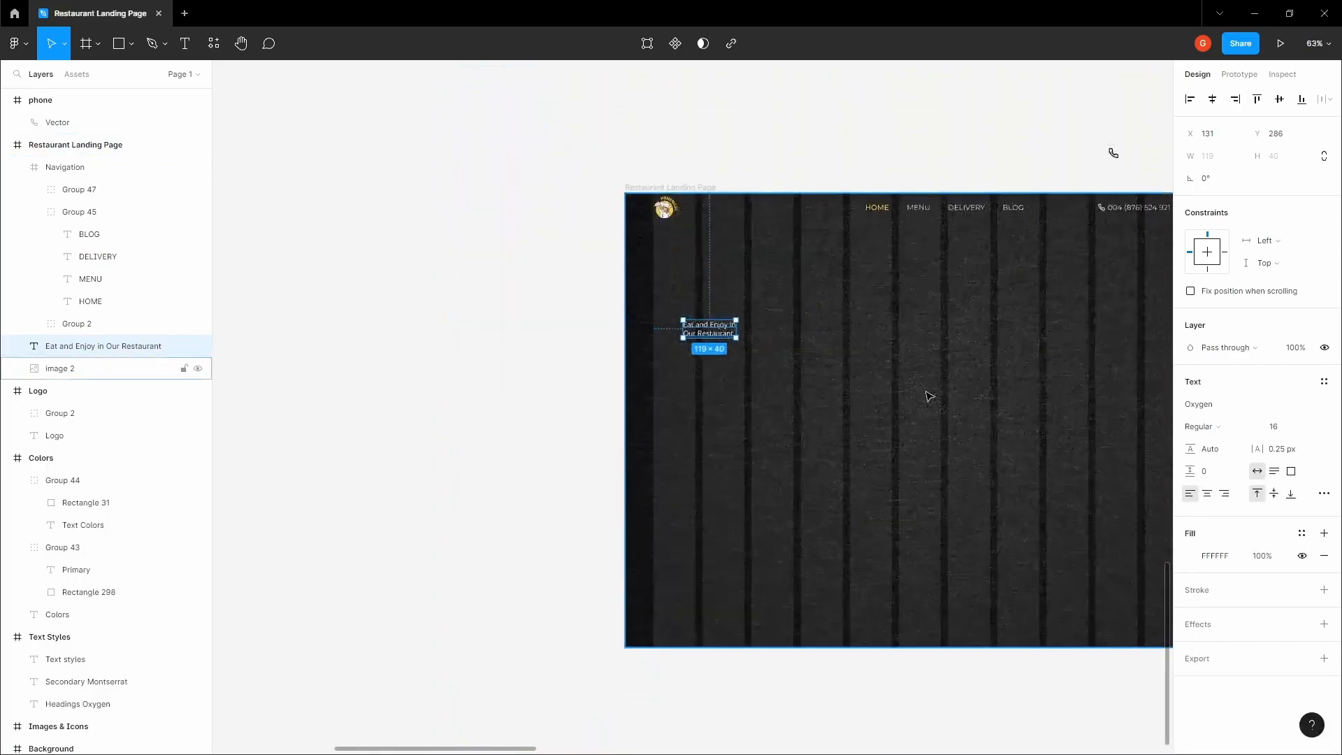
scroll(929, 393, up, 1)
click(1316, 428)
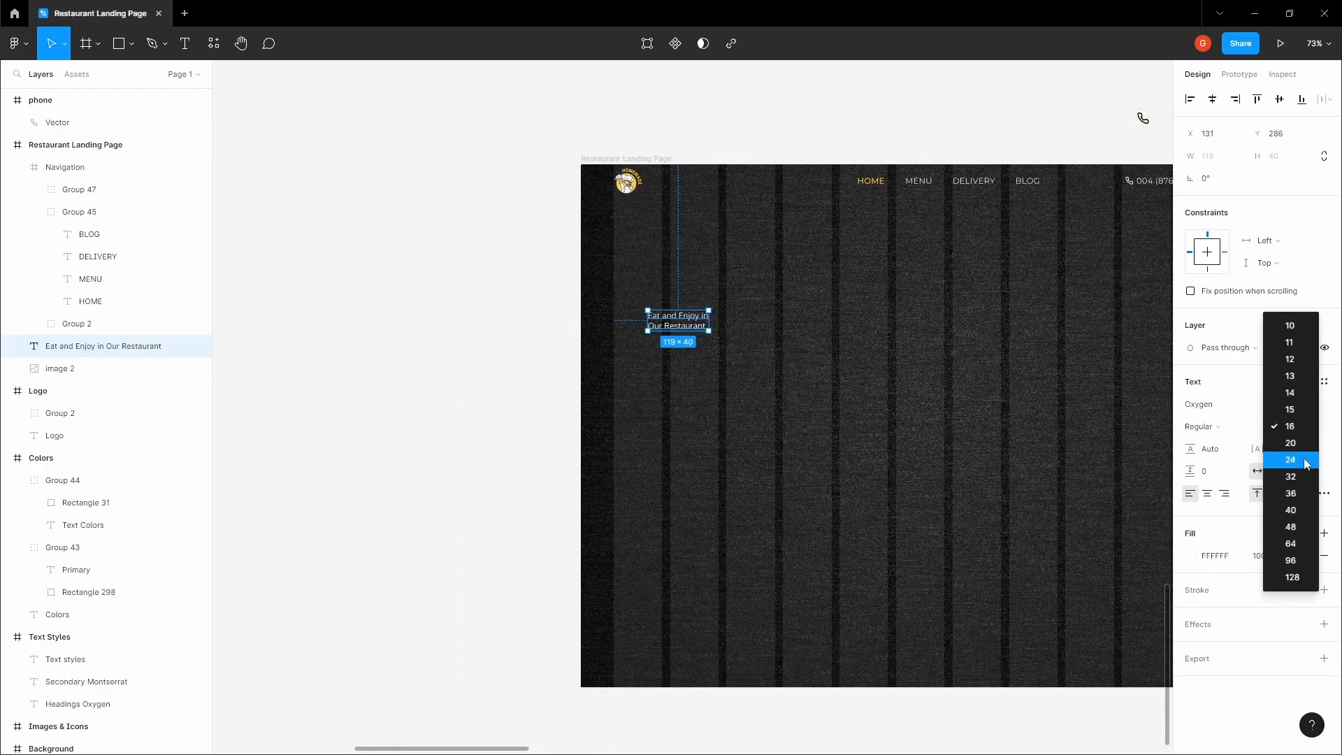
click(1291, 528)
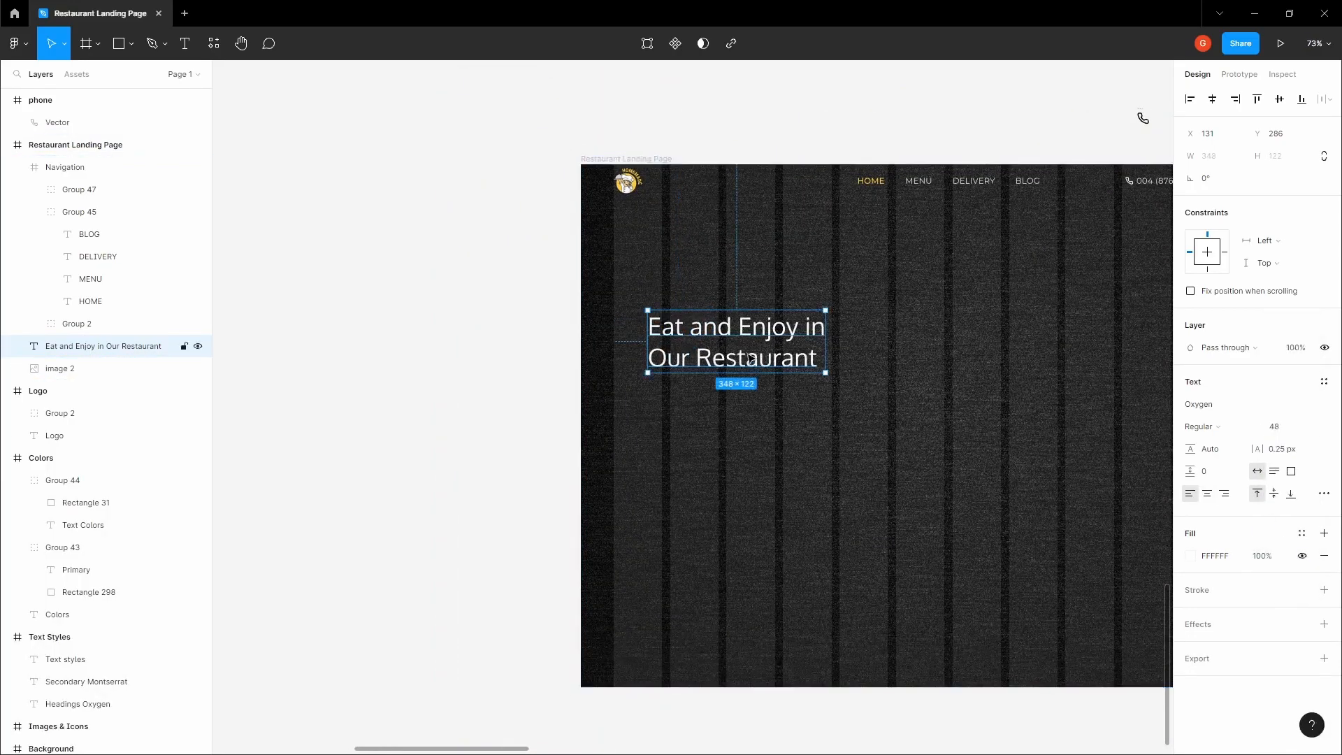
click(1316, 429)
click(1291, 445)
Move the heading to X 64, Y 271 so it lines up with the edge of the first grid column
drag(708, 334, 633, 321)
scroll(633, 320, up, 5)
key(Left)
key(Left)
key(Left)
key(Left)
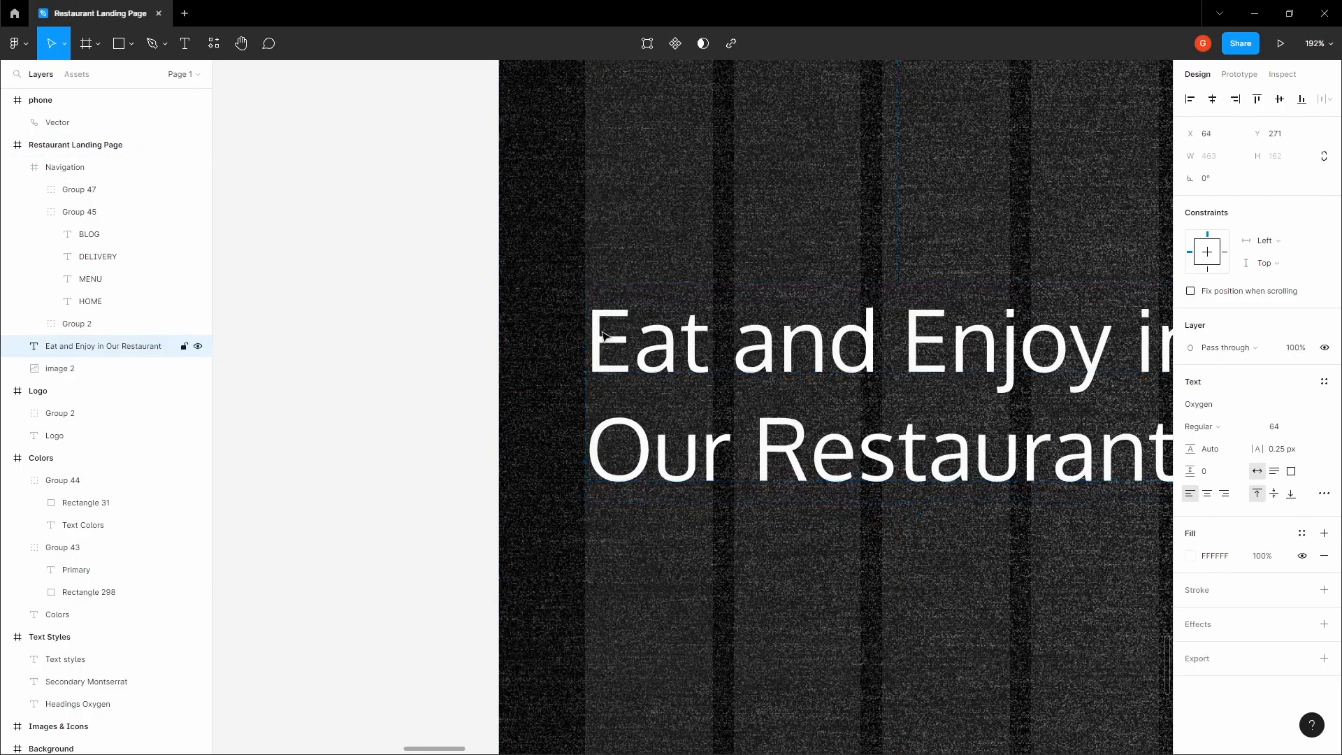
scroll(563, 336, down, 5)
click(489, 311)
drag(477, 304, 375, 267)
click(505, 329)
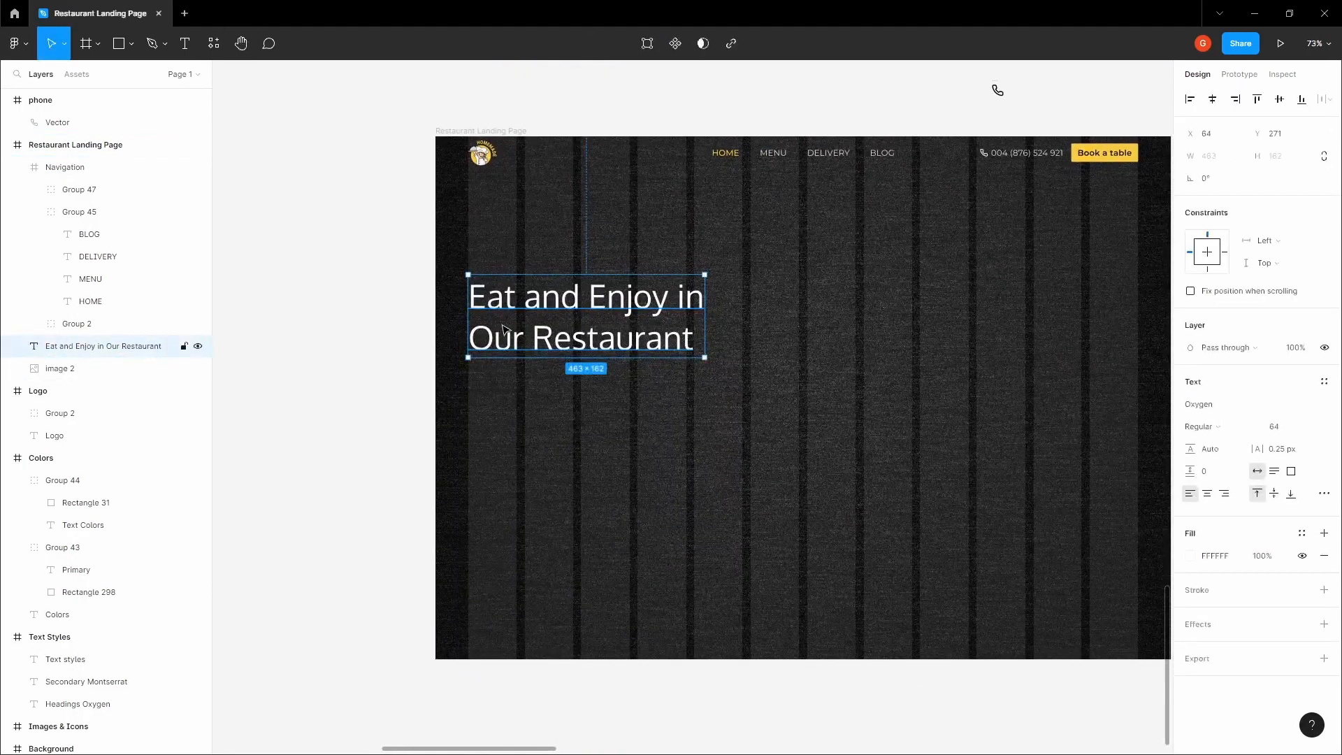
Add a left-aligned 16-size Montserrat paragraph under the heading reading "We Believe that great food starts with great ingredients"
click(572, 443)
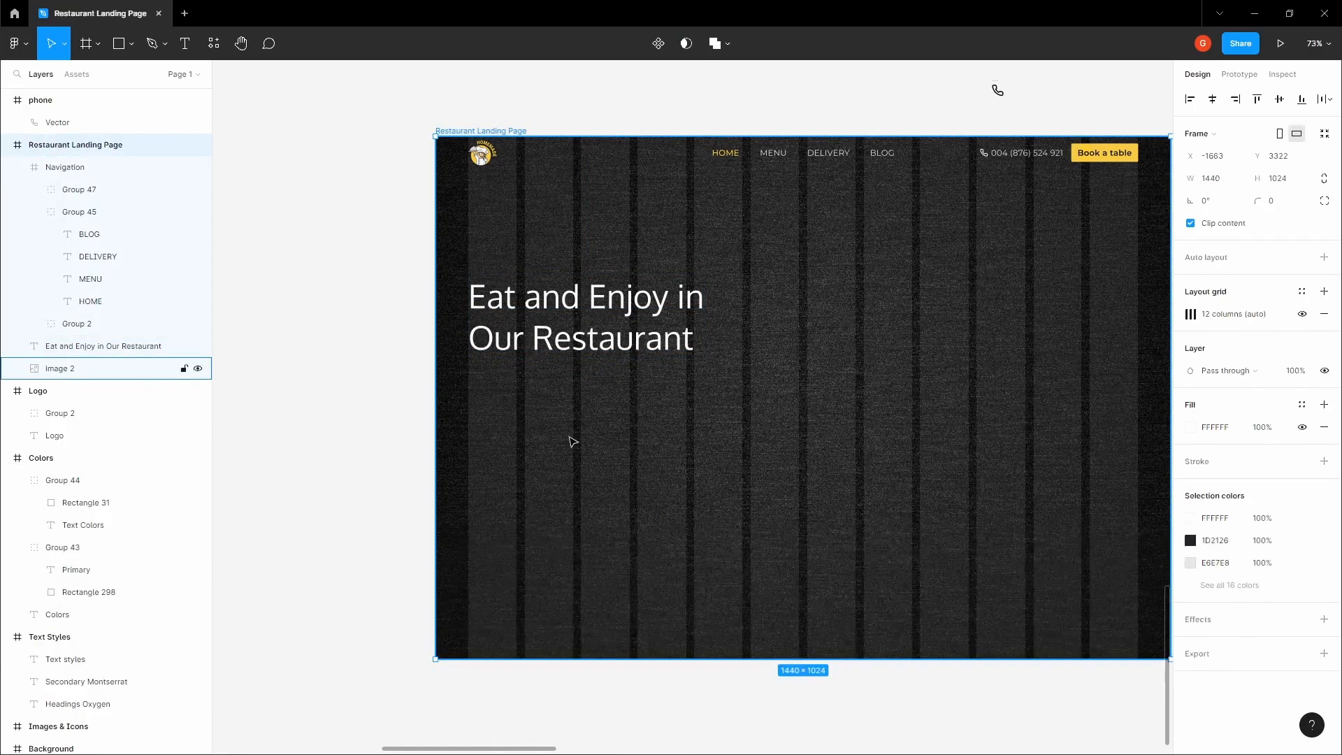
scroll(552, 418, up, 1)
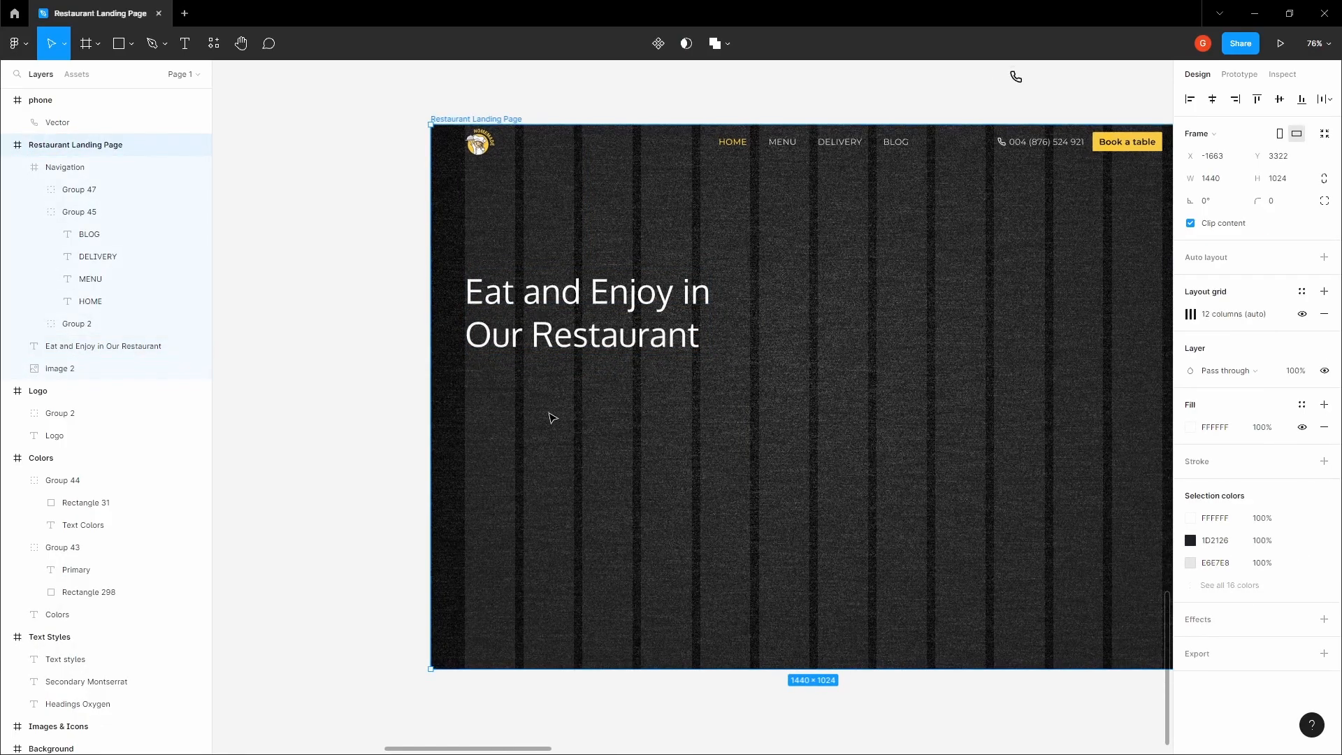
ctrl+click(782, 142)
click(554, 387)
key(t)
click(494, 393)
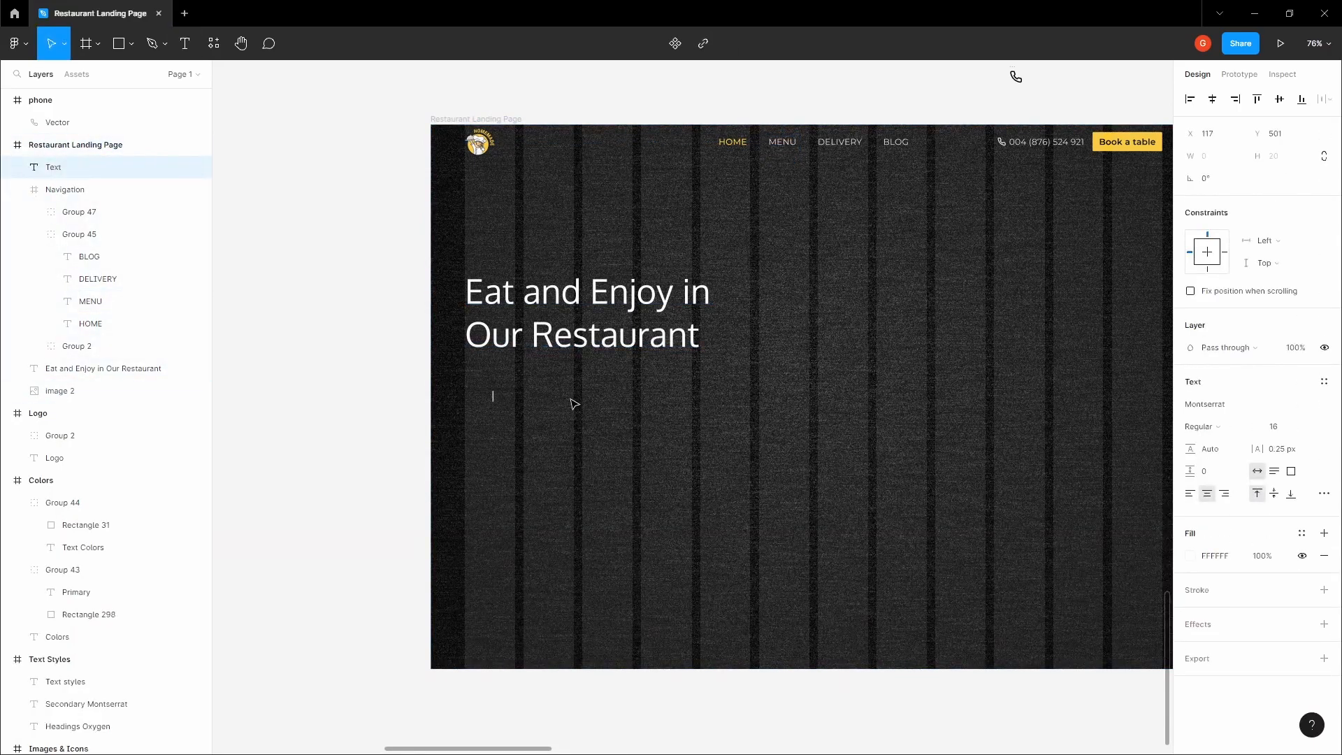
text(We Believe  that great fo)
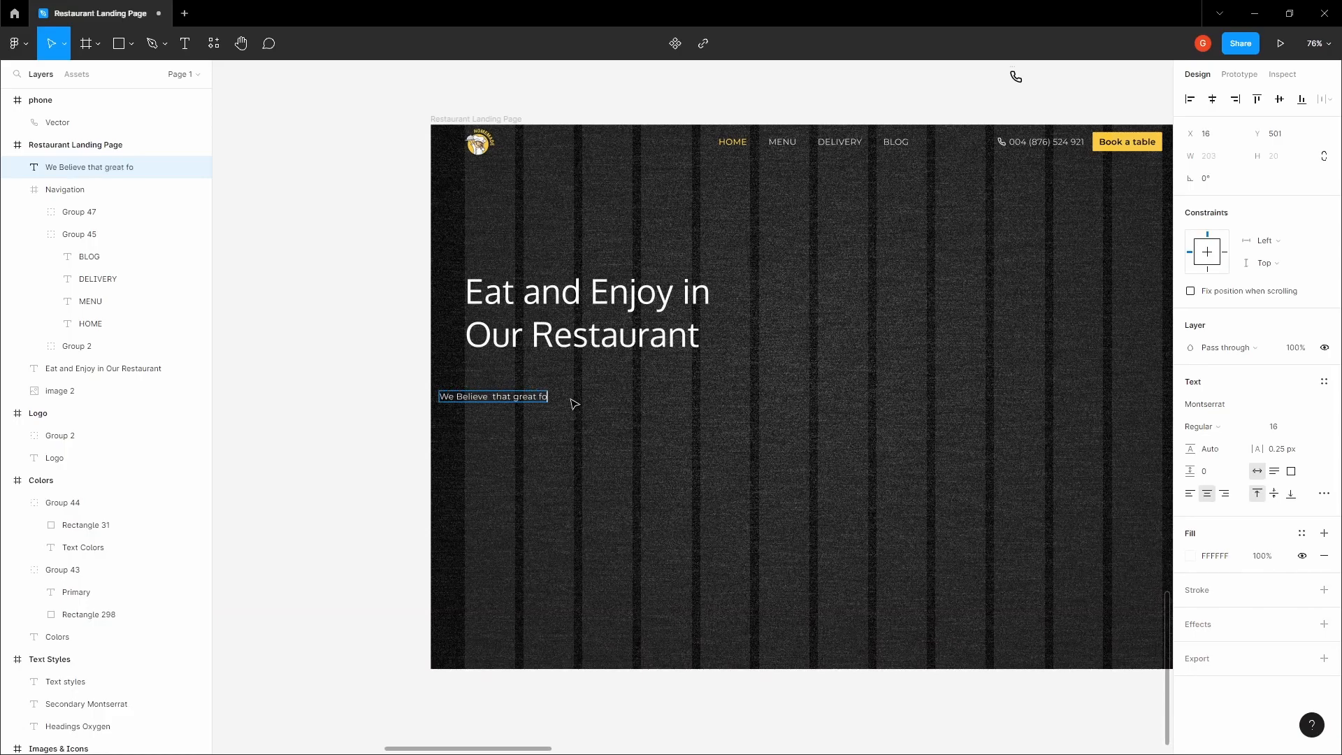
text(od starts with great ingredients)
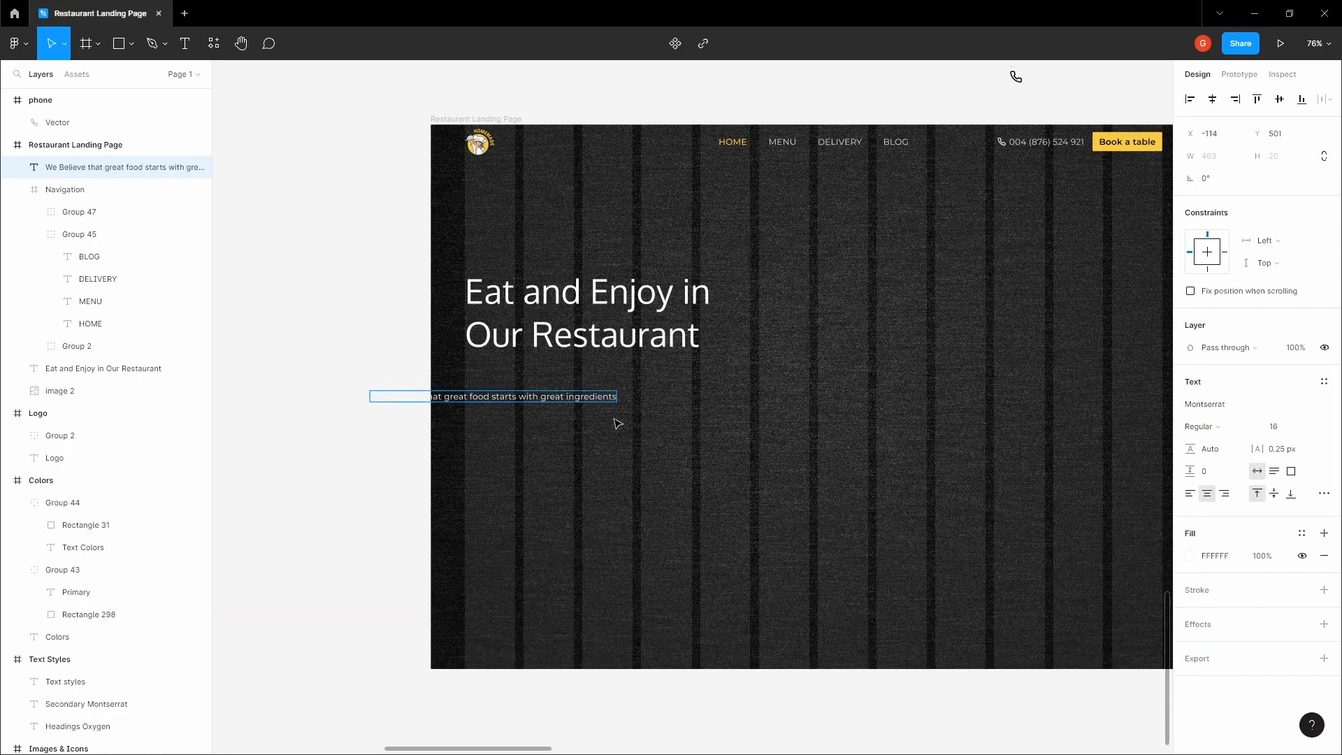
key(Escape)
drag(601, 397, 714, 397)
click(1190, 495)
Continue the paragraph with ", and thats why we go" and a second line "above and beyond to source the very best for our guests"
double_click(727, 397)
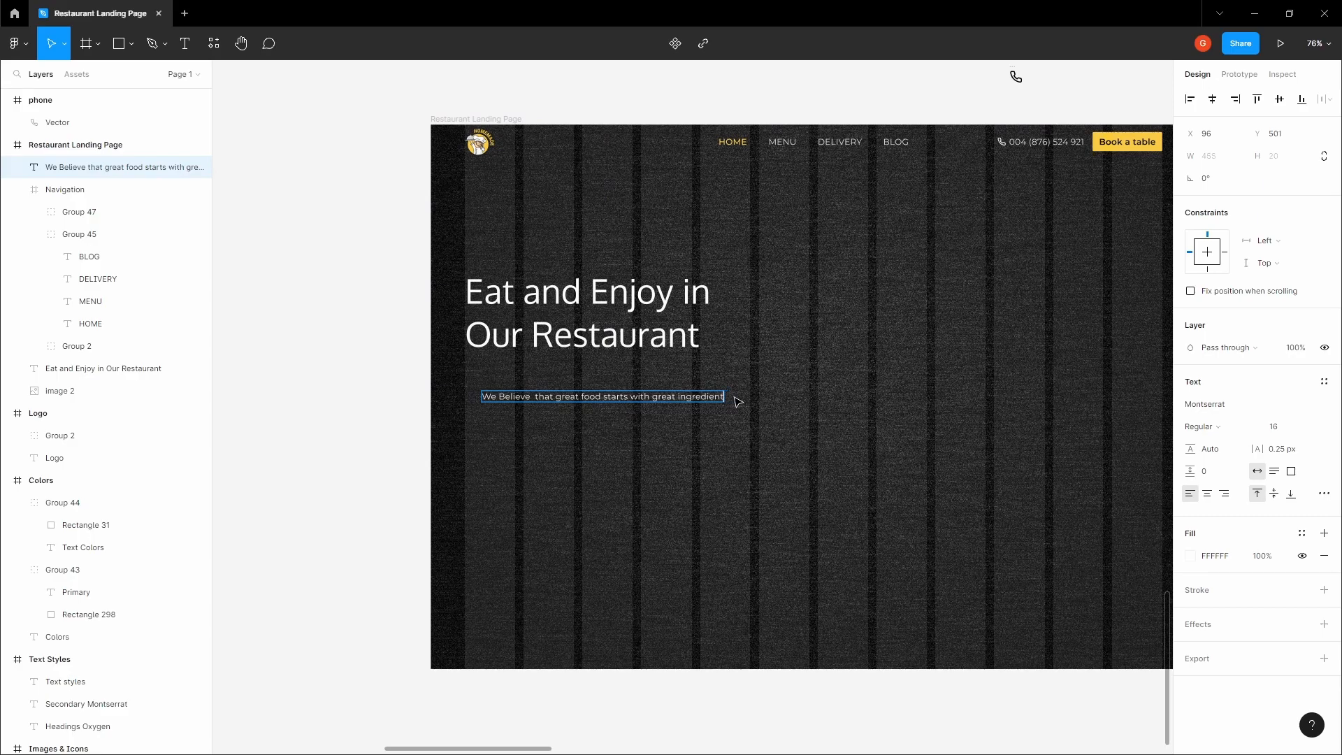
text(, and thats why we go)
key(Return)
text(abo)
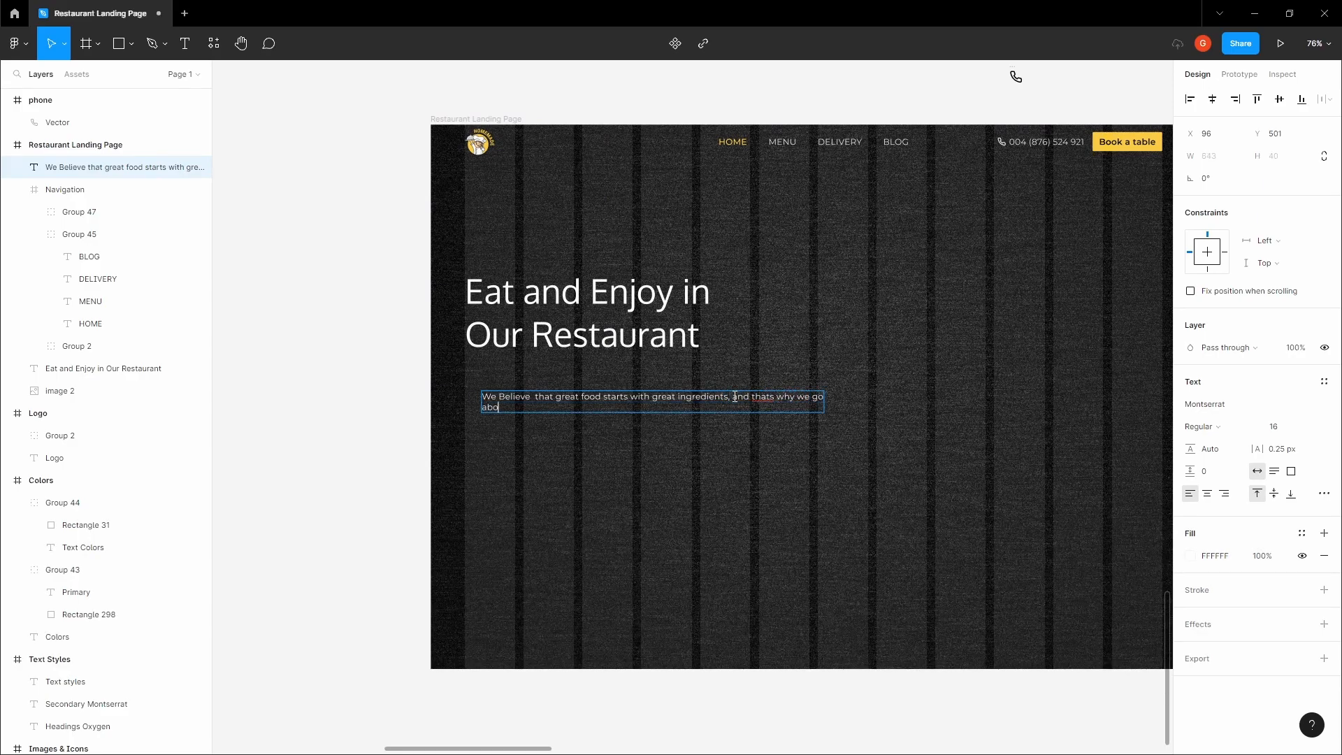
text(ve and beyond to source the very best for our guests. Come)
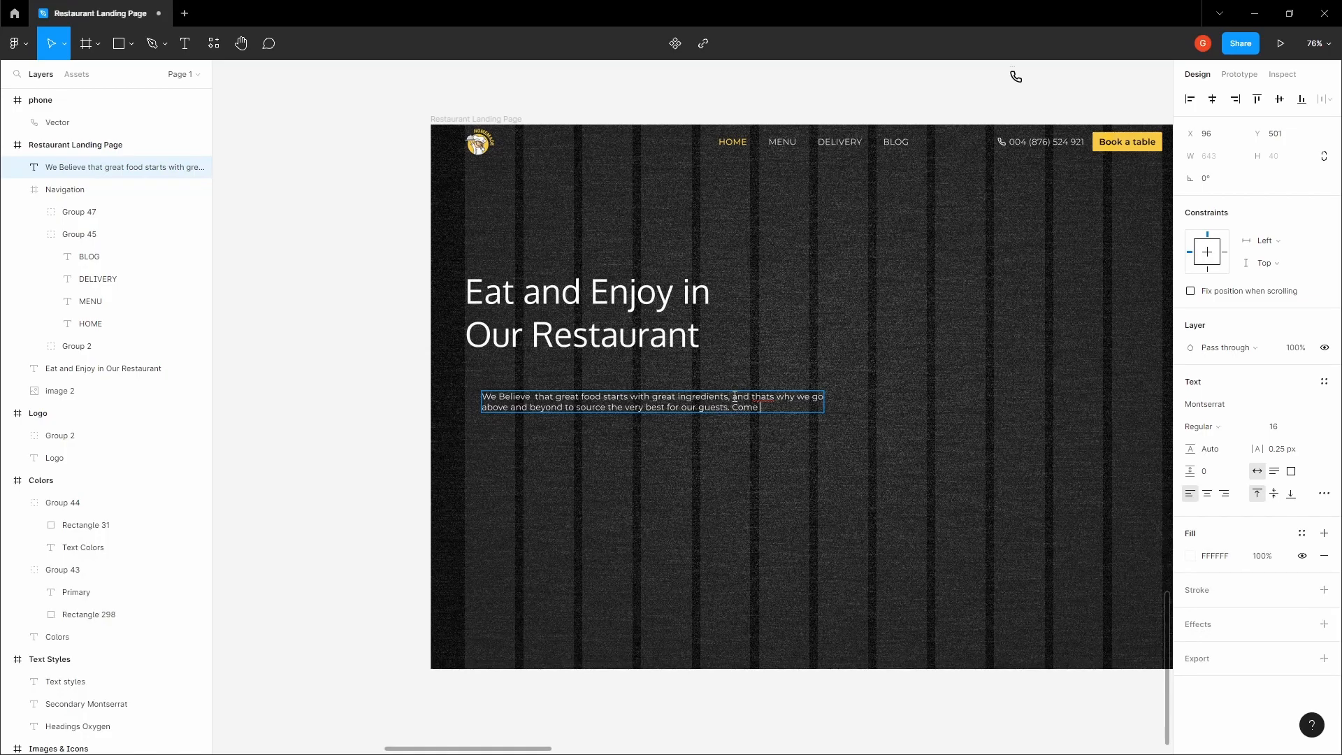
text( experience)
Finish the paragraph with ". Come experience" and a third line "the difference that high quality food can make at our restaurant."
key(Return)
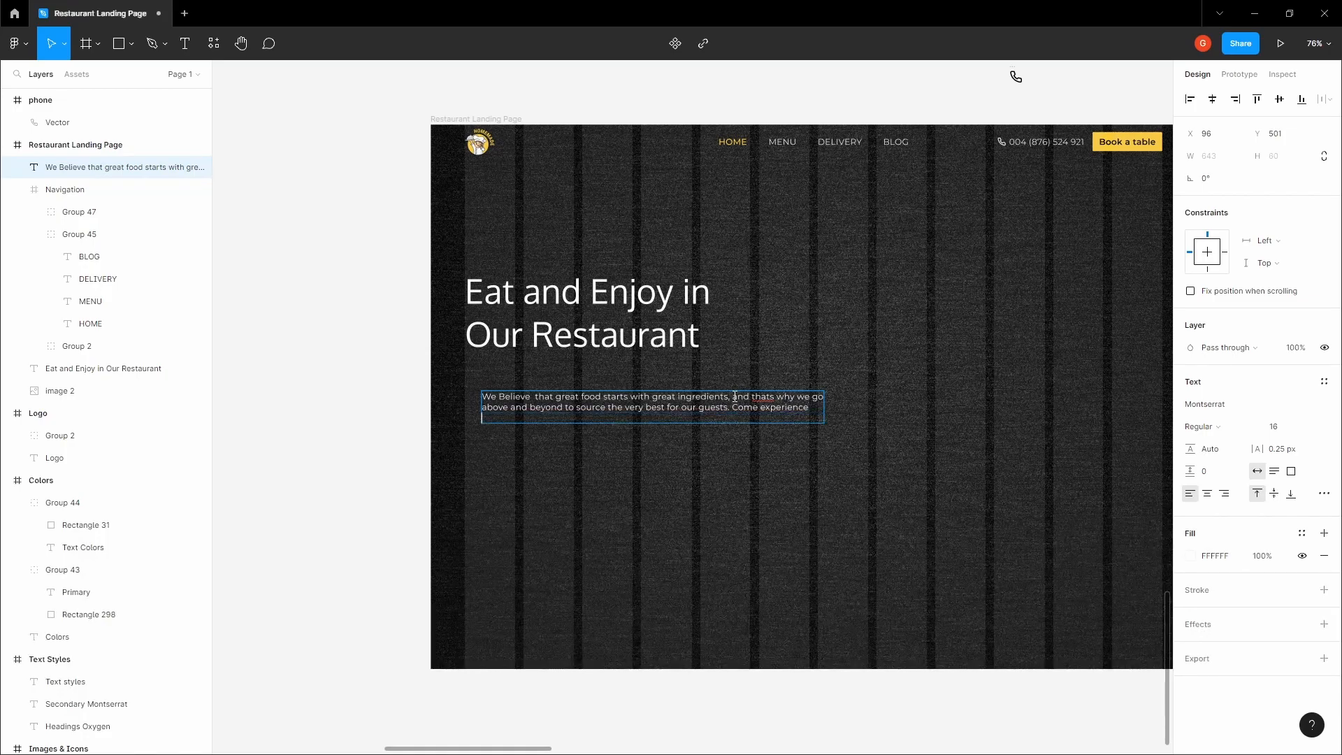
text(the difference that high quality  food can make at our restaurant)
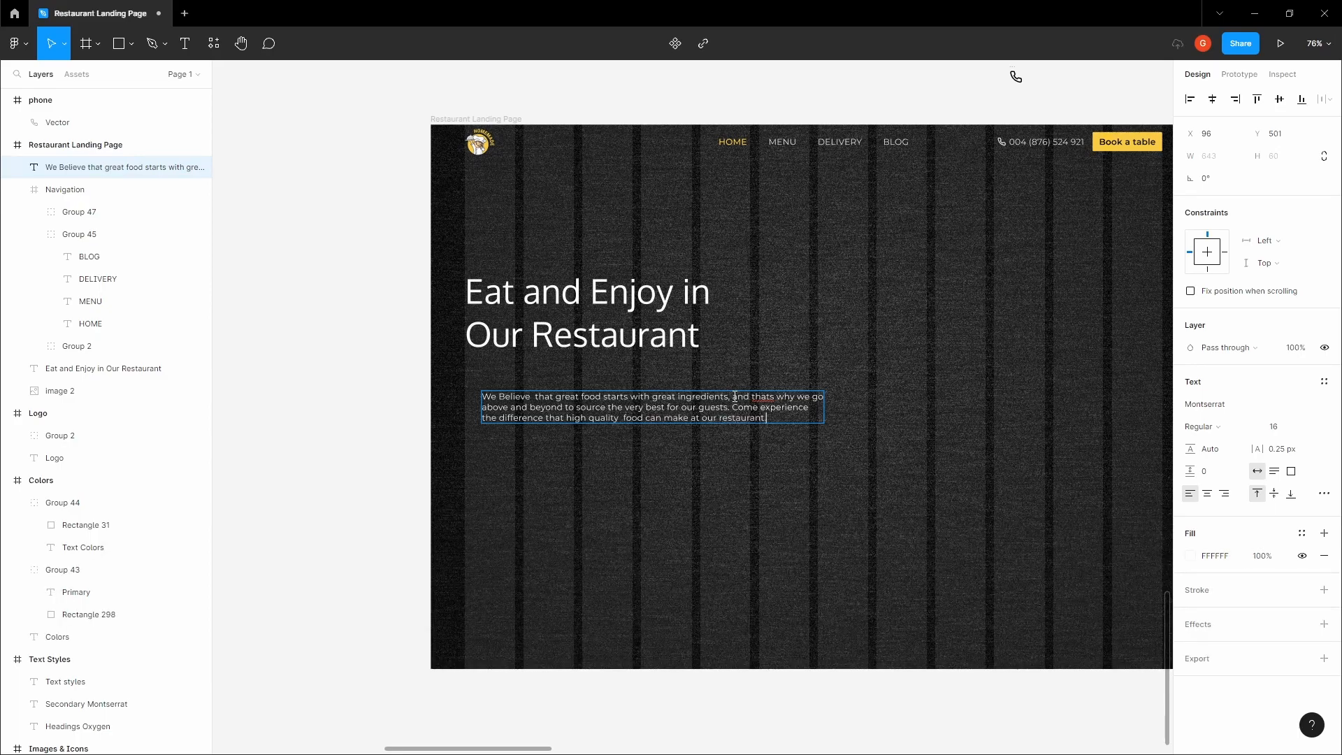
key(Escape)
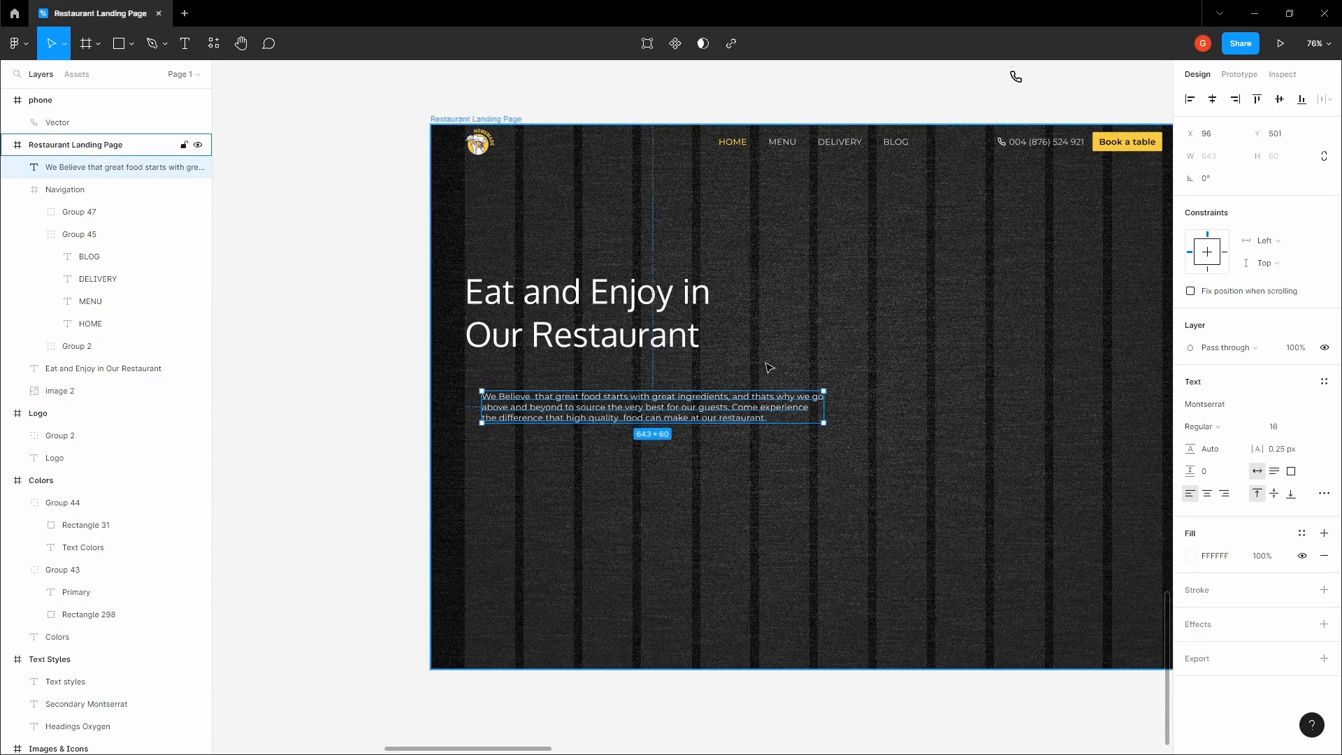
Move the paragraph to X 64 so its edge lines up with the heading
drag(608, 418, 594, 420)
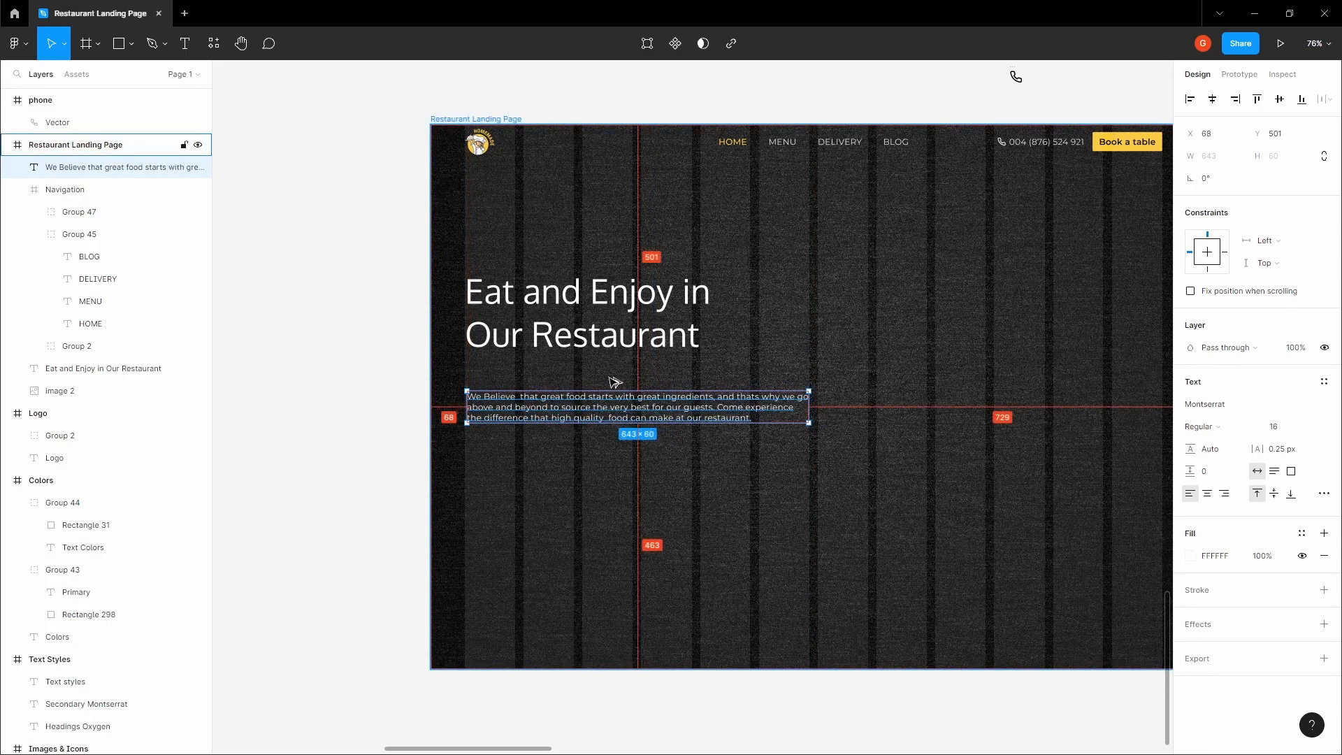
key(Left)
key(Left)
key(Left)
key(Left)
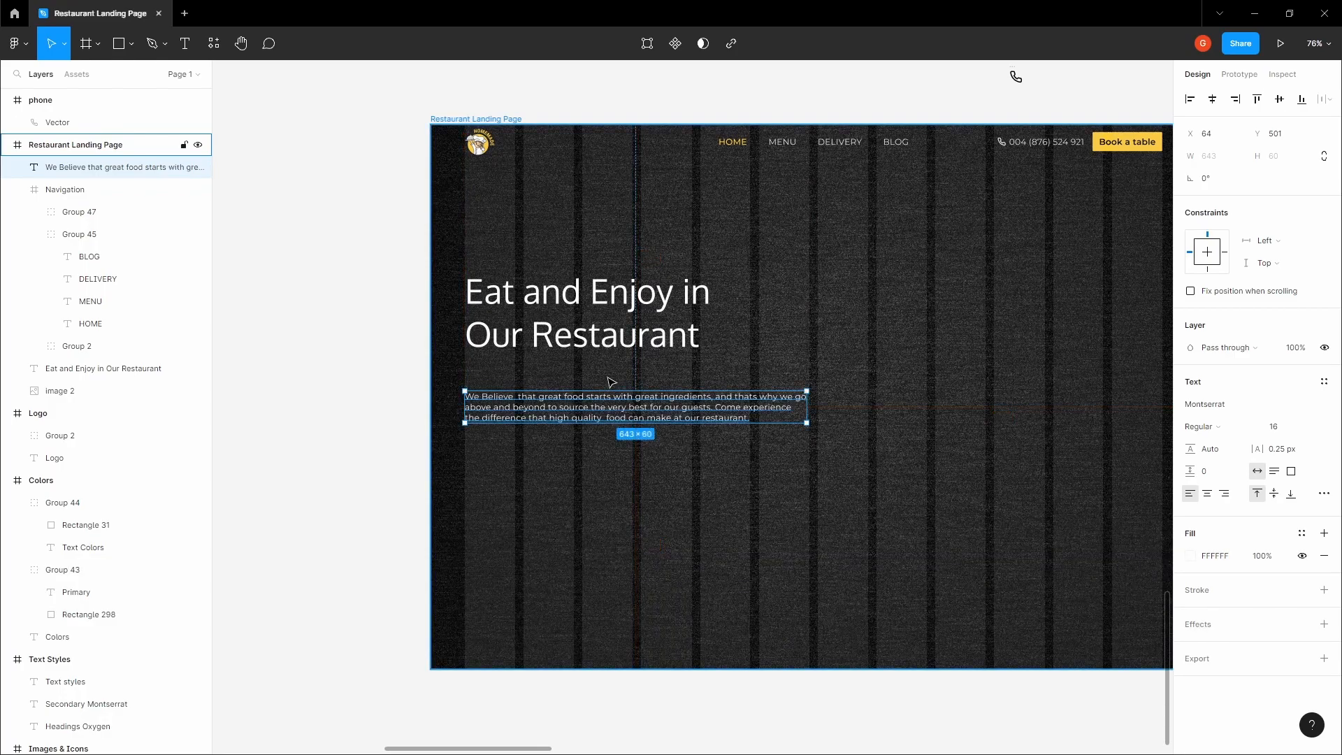
Set the paragraph's line height to 24
scroll(615, 392, up, 3)
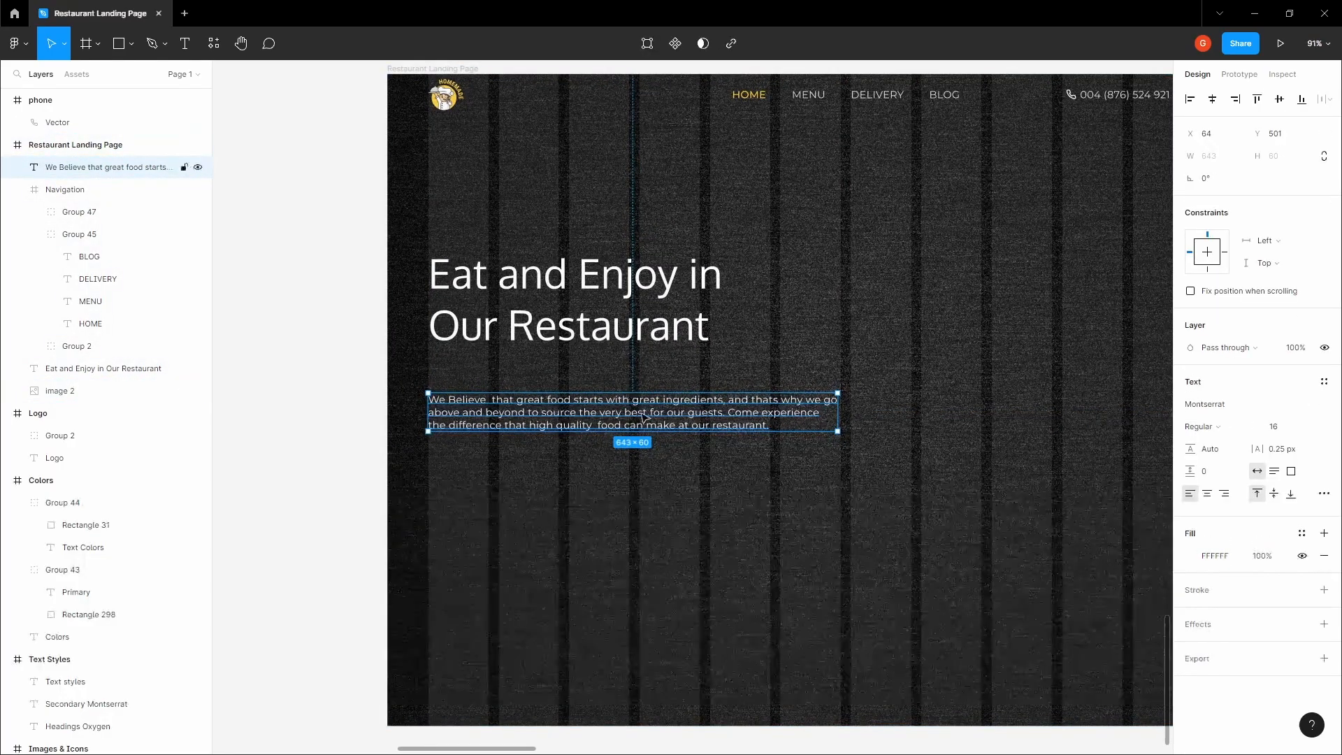
scroll(644, 417, up, 5)
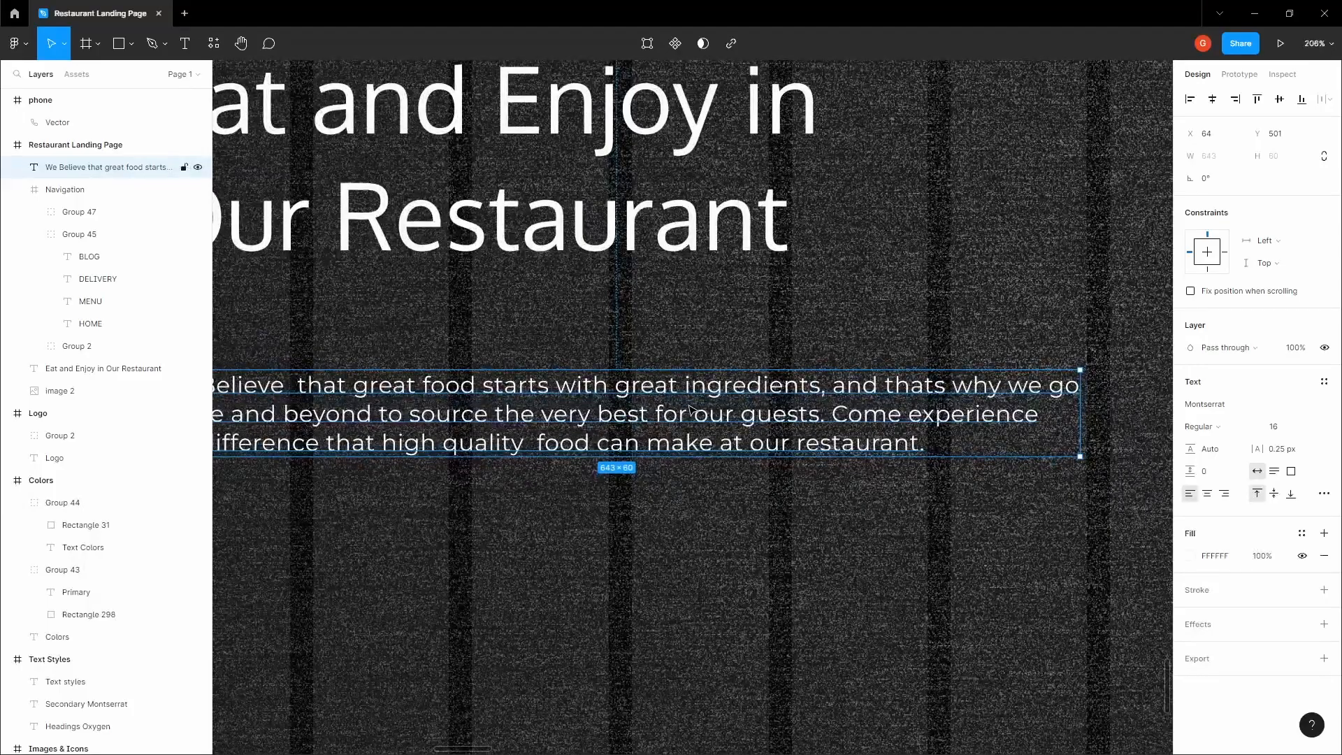
scroll(690, 409, down, 4)
scroll(747, 422, down, 4)
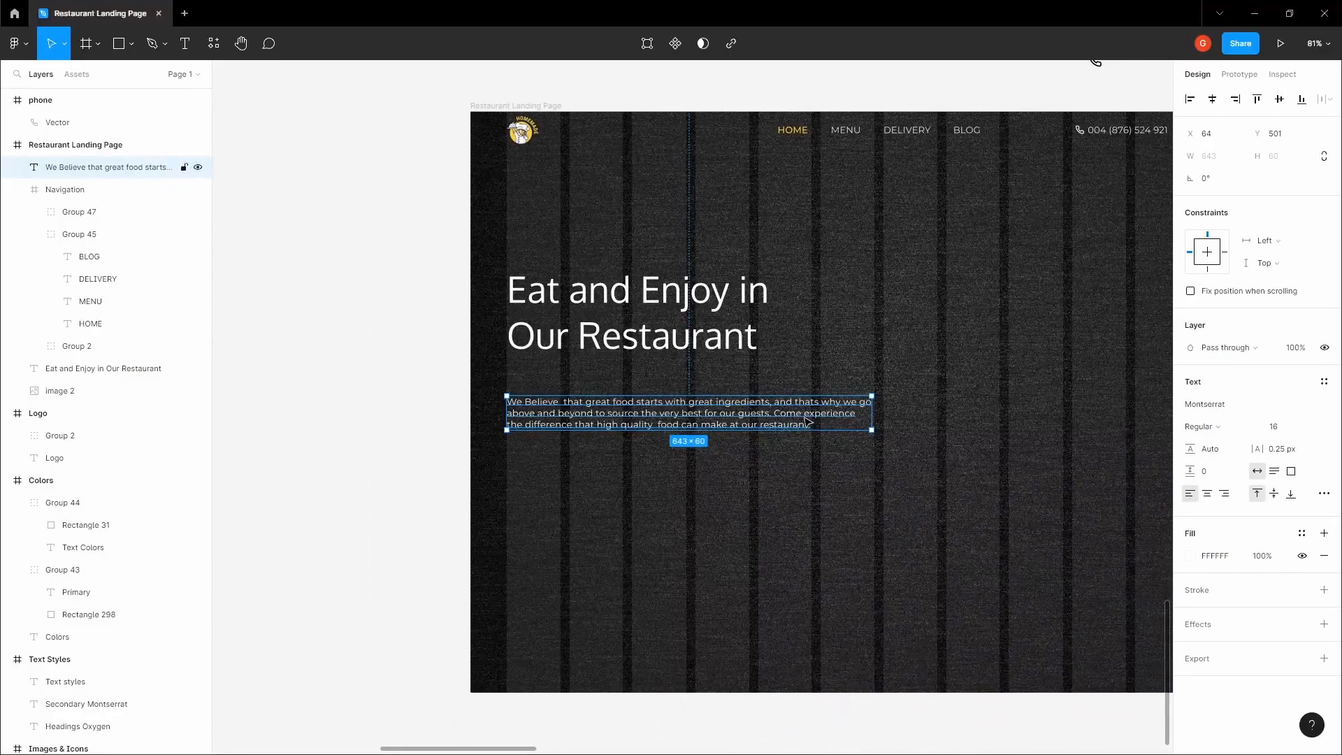
click(1222, 453)
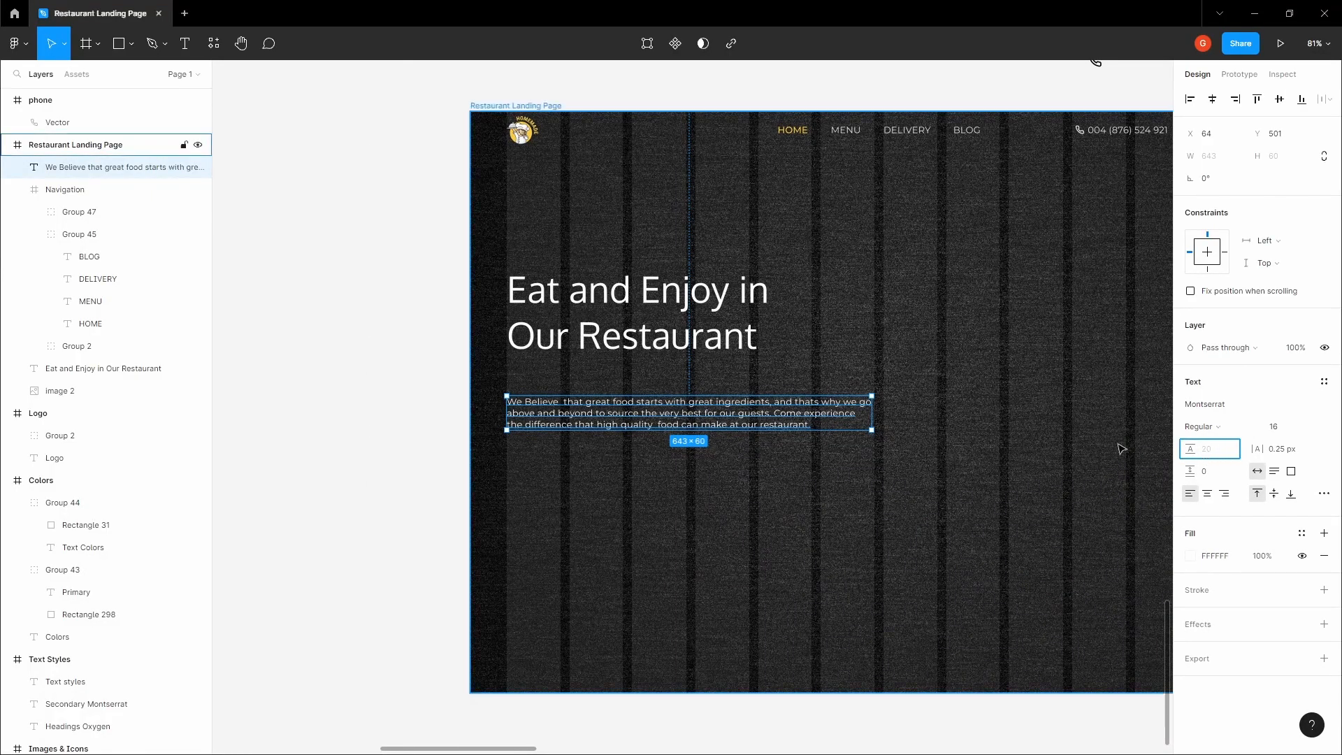
scroll(871, 400, up, 1)
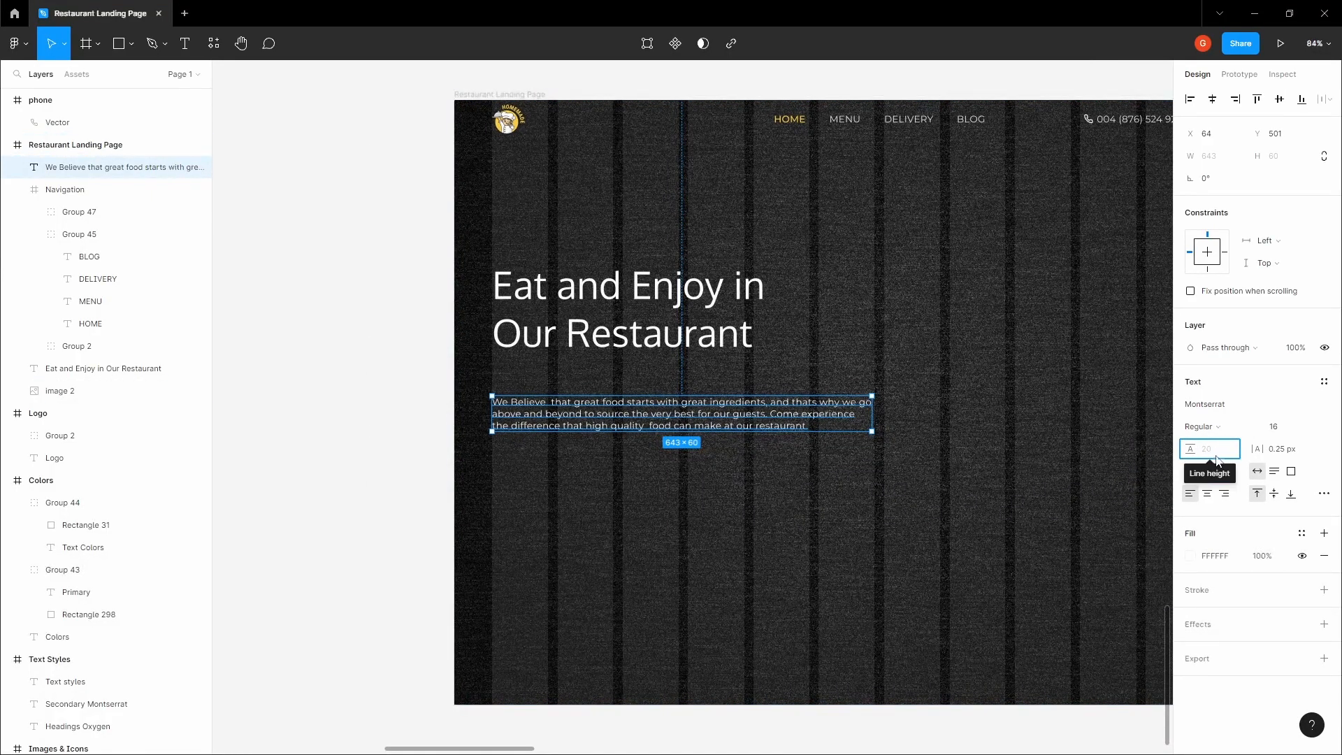
text(24)
key(Tab)
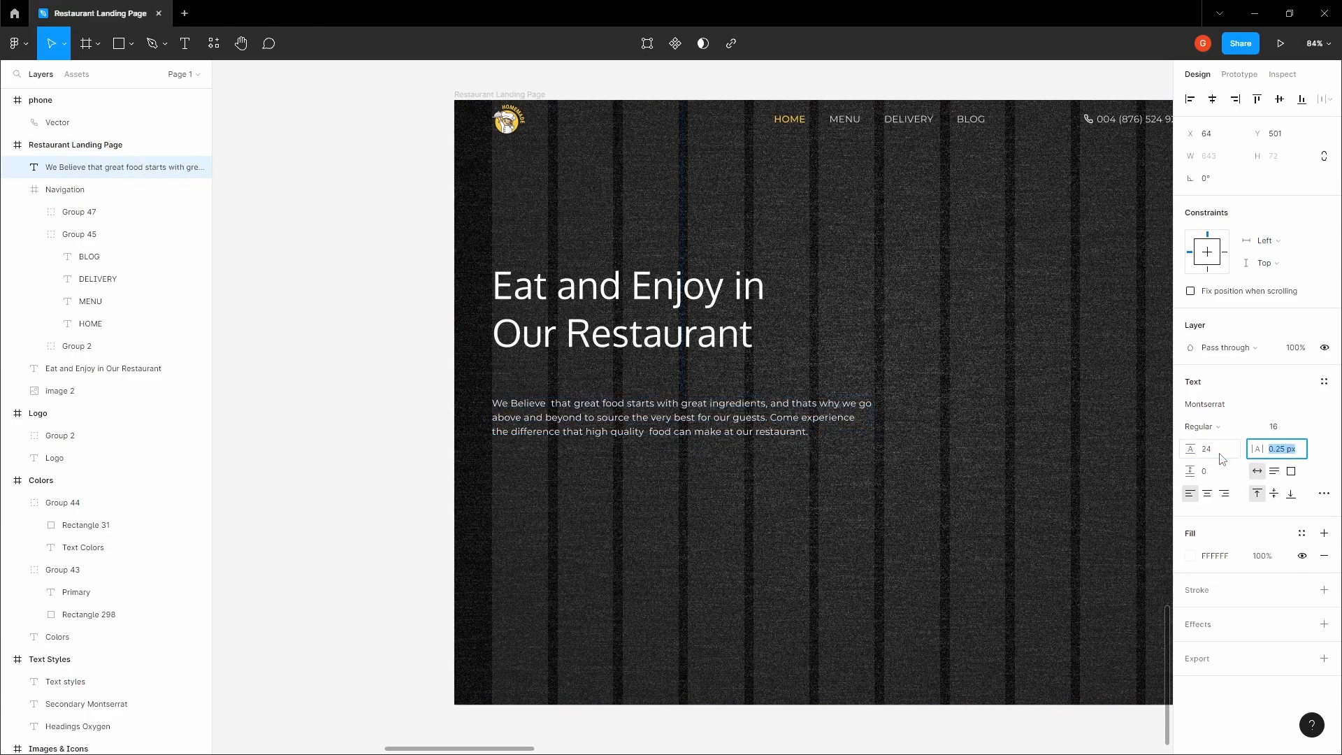
key(Return)
Hide the layout grids on the Restaurant Landing Page frame
key(h)
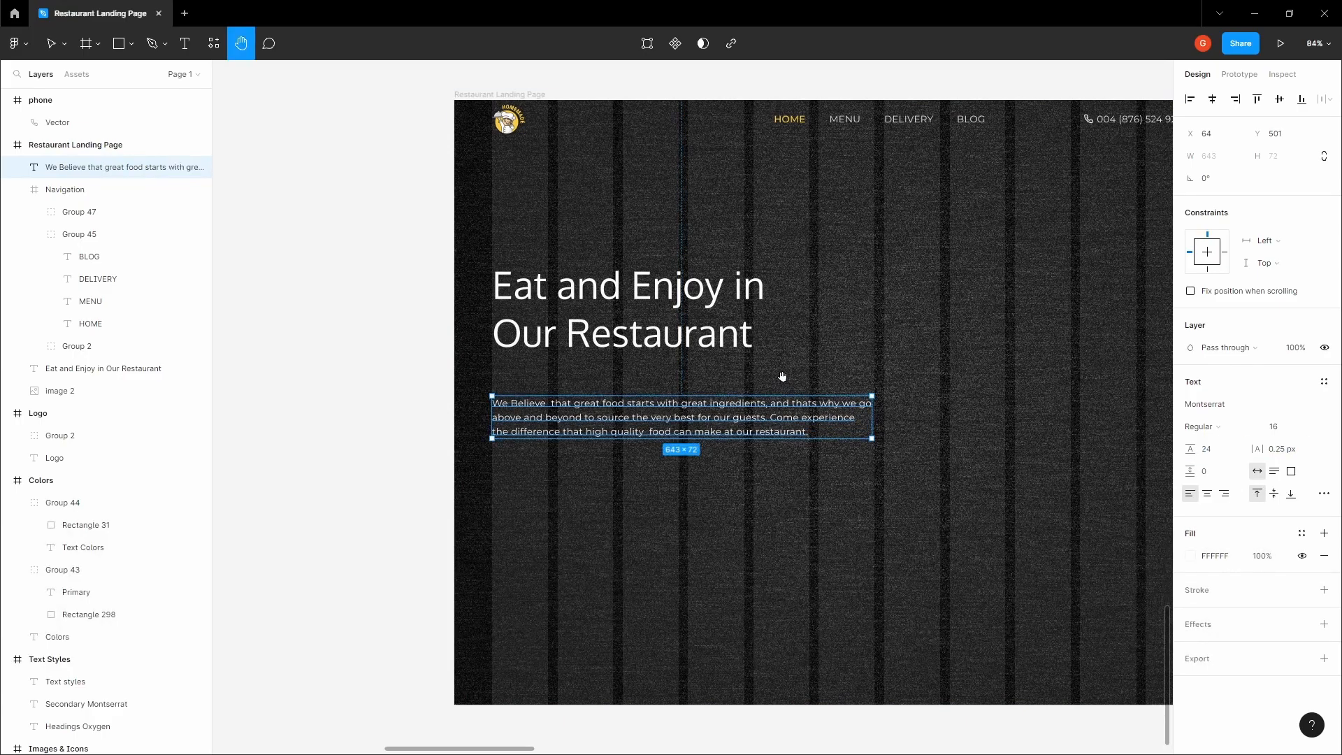
click(985, 342)
key(space)
drag(985, 343, 969, 343)
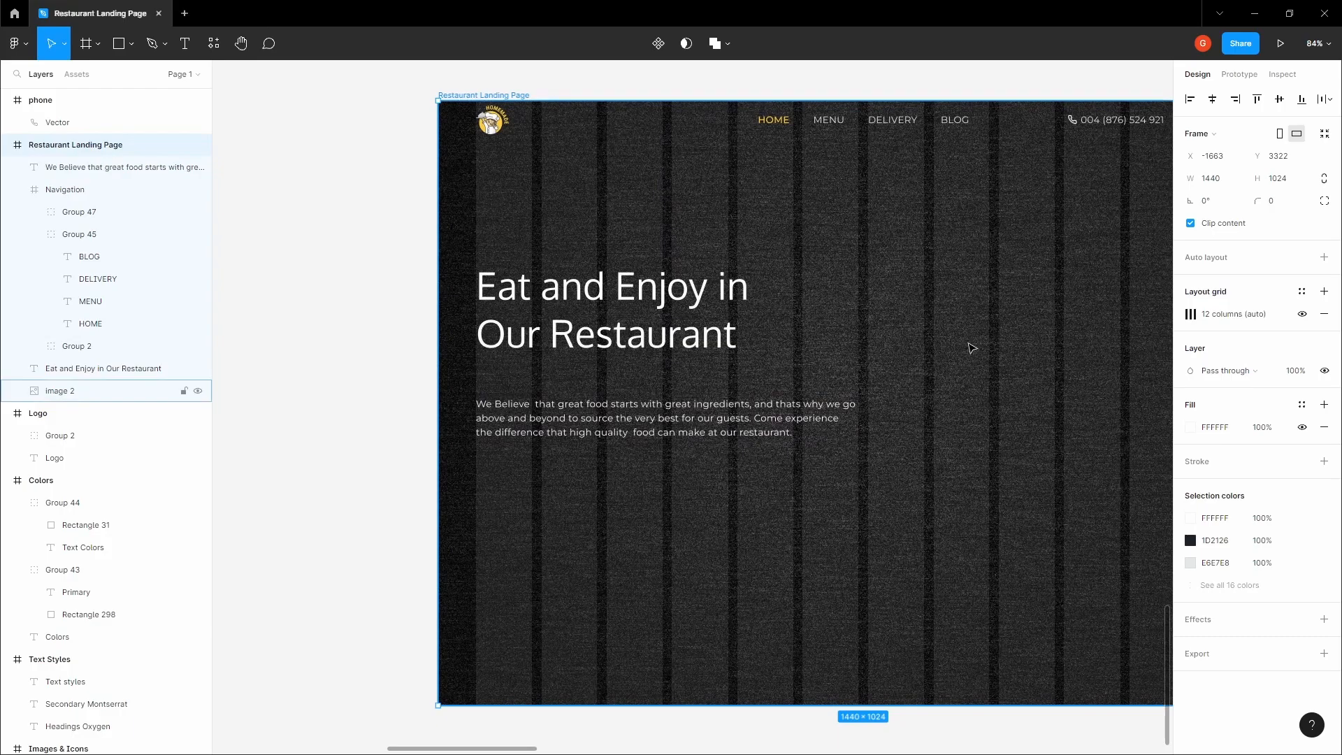
key(ctrl+shift+4)
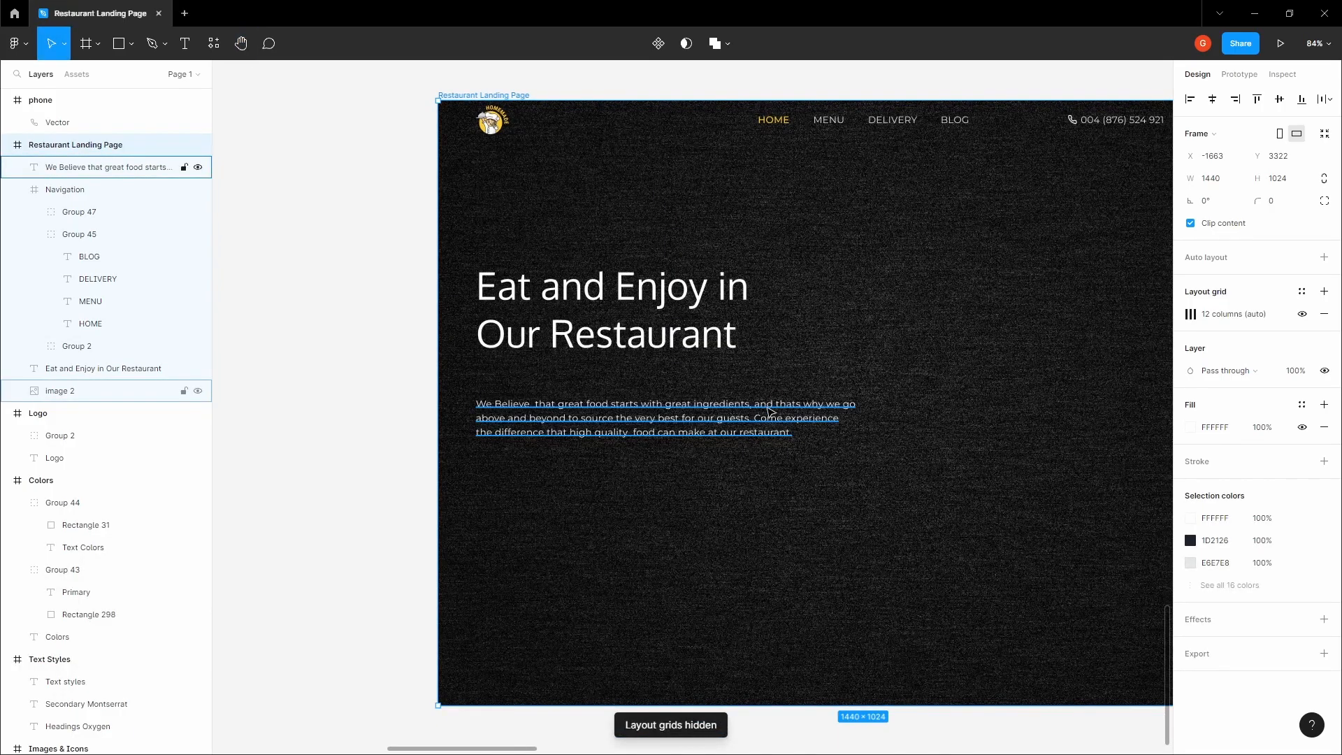
Measure the gap between the heading and the paragraph, and move the paragraph up to Y 453
click(768, 409)
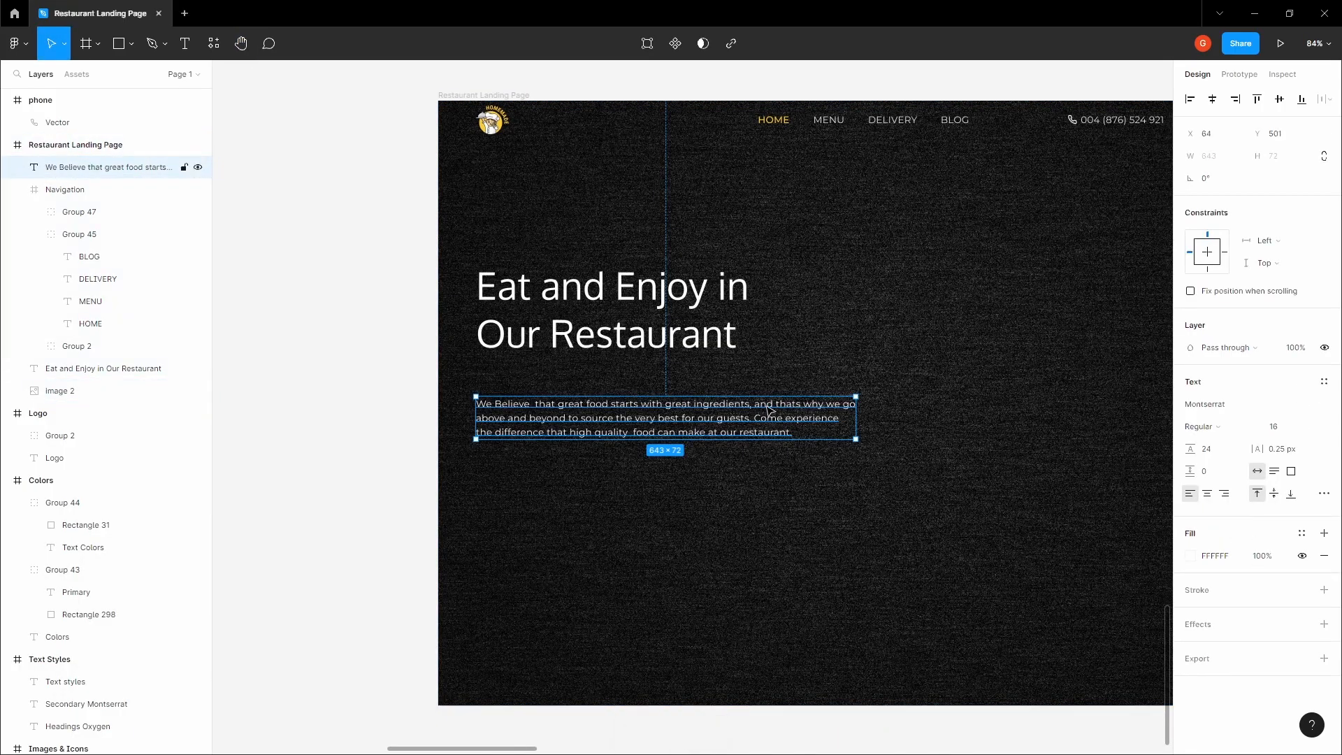
scroll(767, 410, down, 2)
click(389, 354)
key(space)
drag(390, 354, 303, 338)
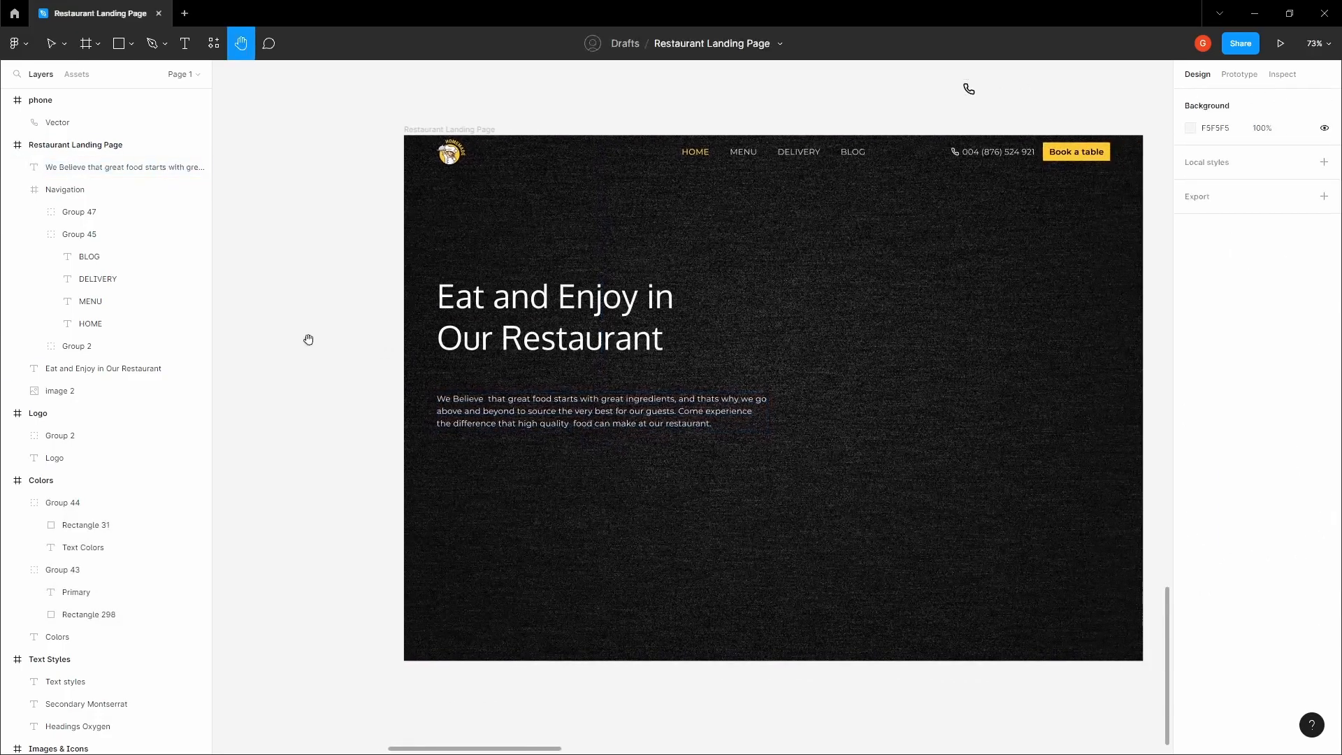
click(589, 413)
scroll(590, 414, up, 1)
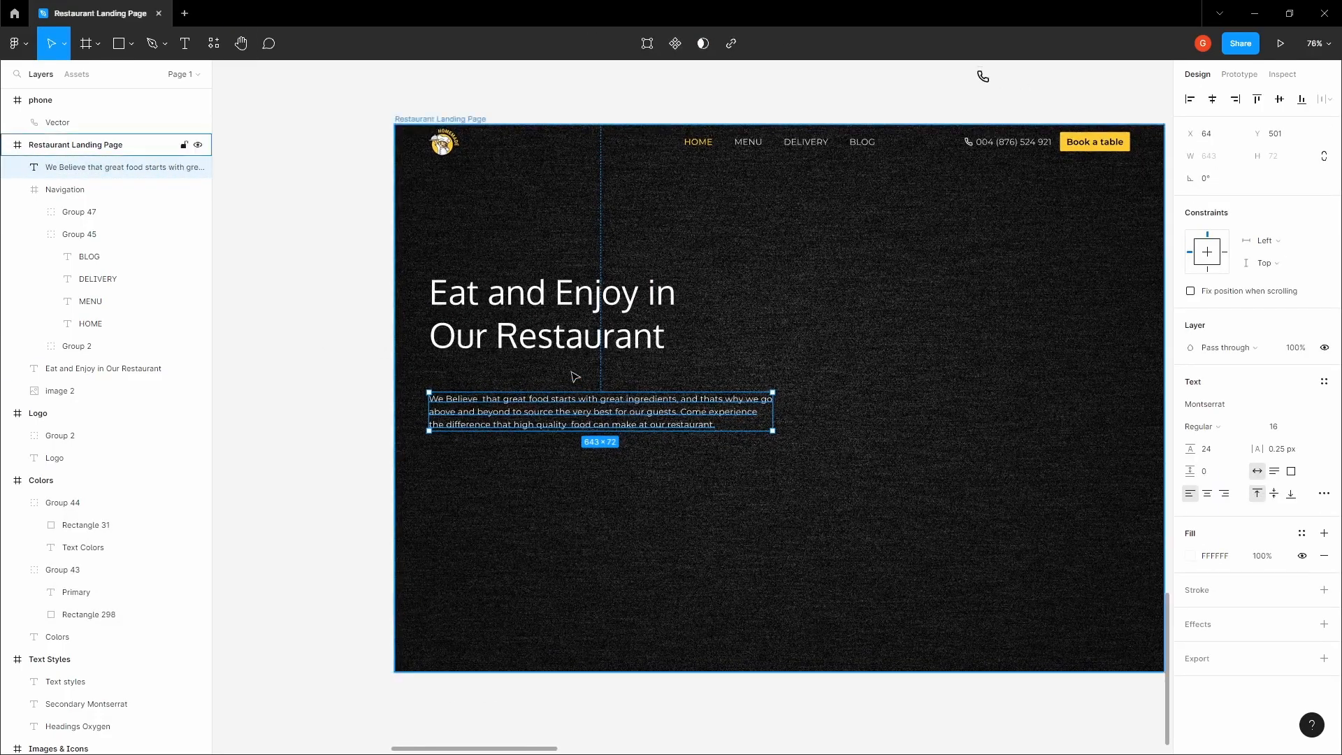
key(alt)
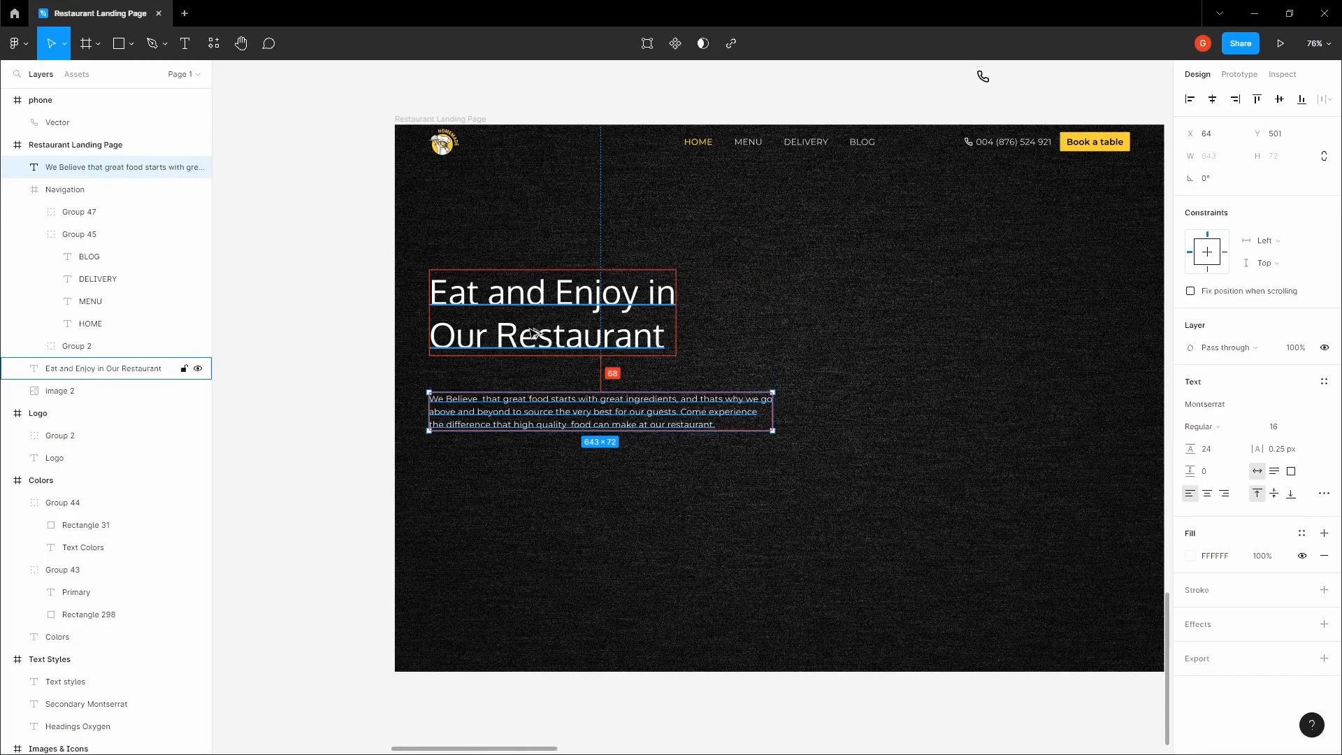
key(shift+Up)
key(shift+Up)
key(shift+Up)
key(shift+Up)
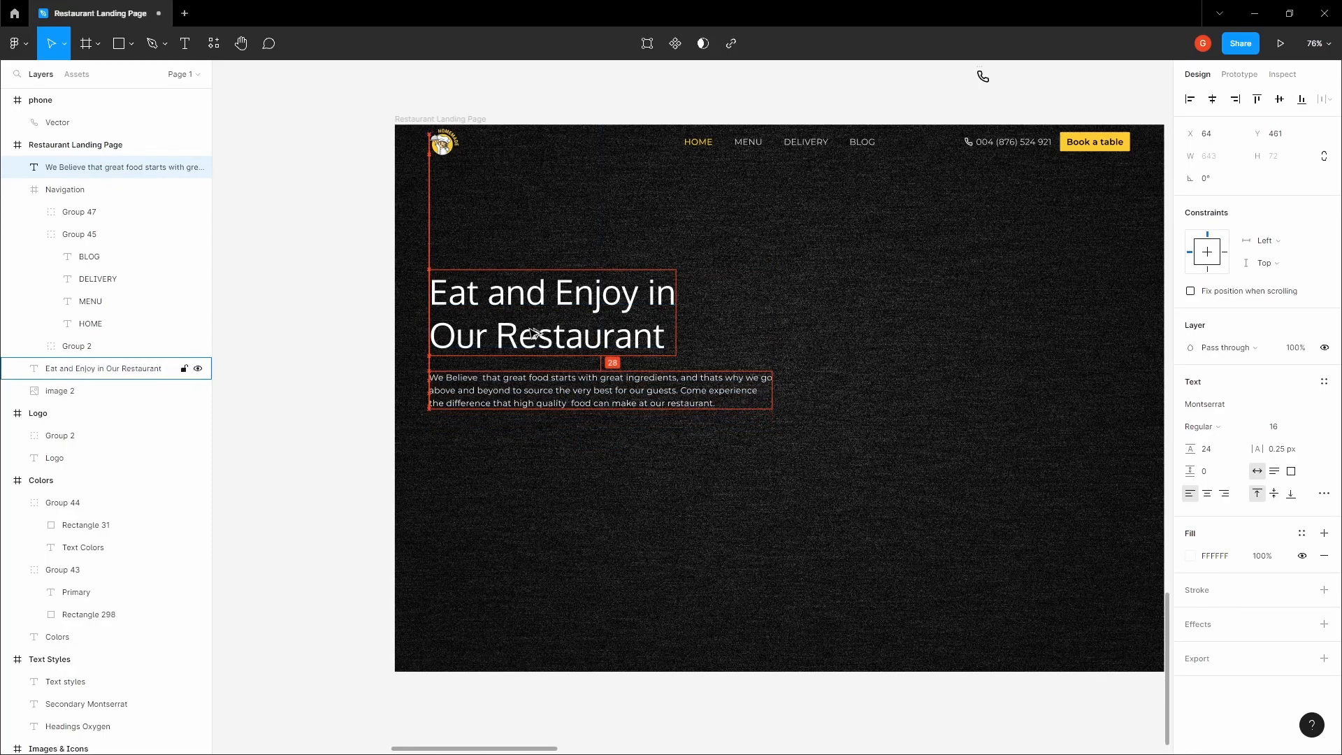
key(Up)
key(Up)
key(Up)
key(Up)
key(Up)
key(Up)
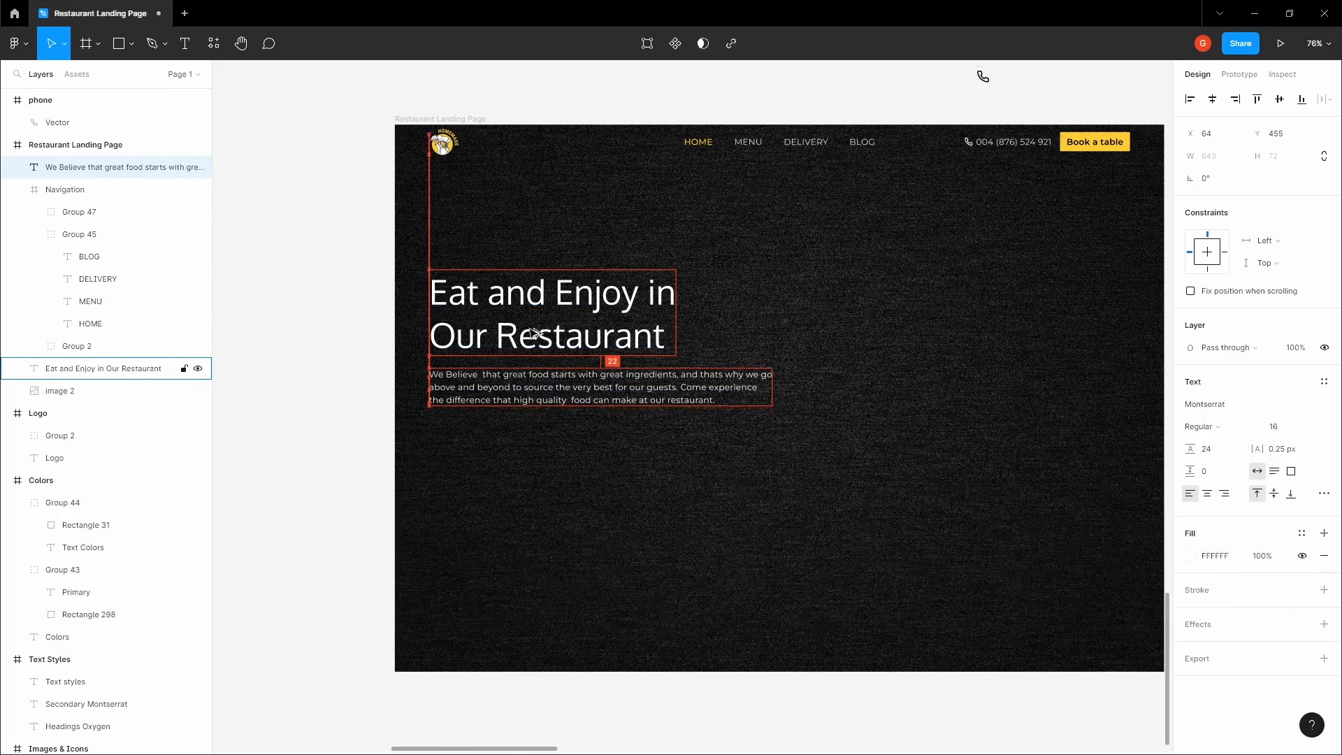
key(Up)
key(Up)
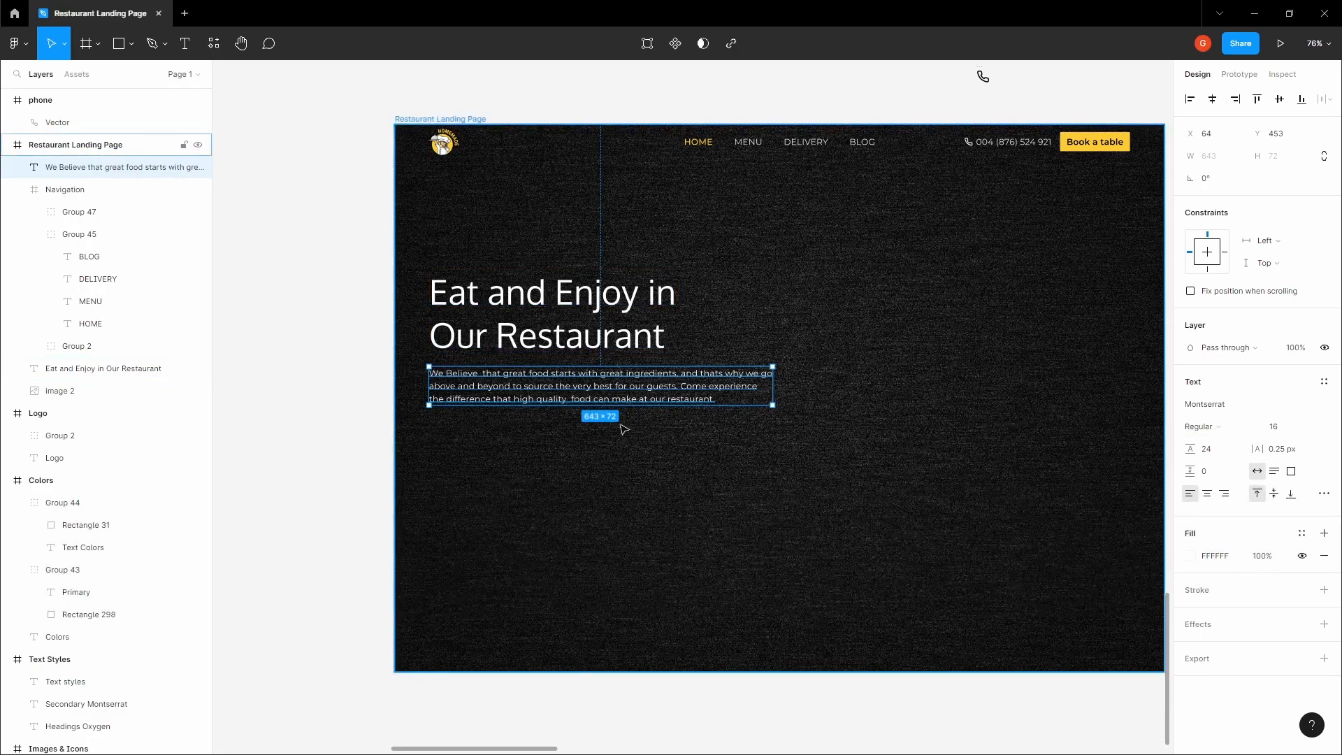
key(Escape)
Add the text "MAKE A RESERVATION" below the paragraph and place it at about X 126, Y 596
key(space)
drag(353, 370, 309, 347)
click(305, 360)
key(space)
click(434, 385)
click(305, 363)
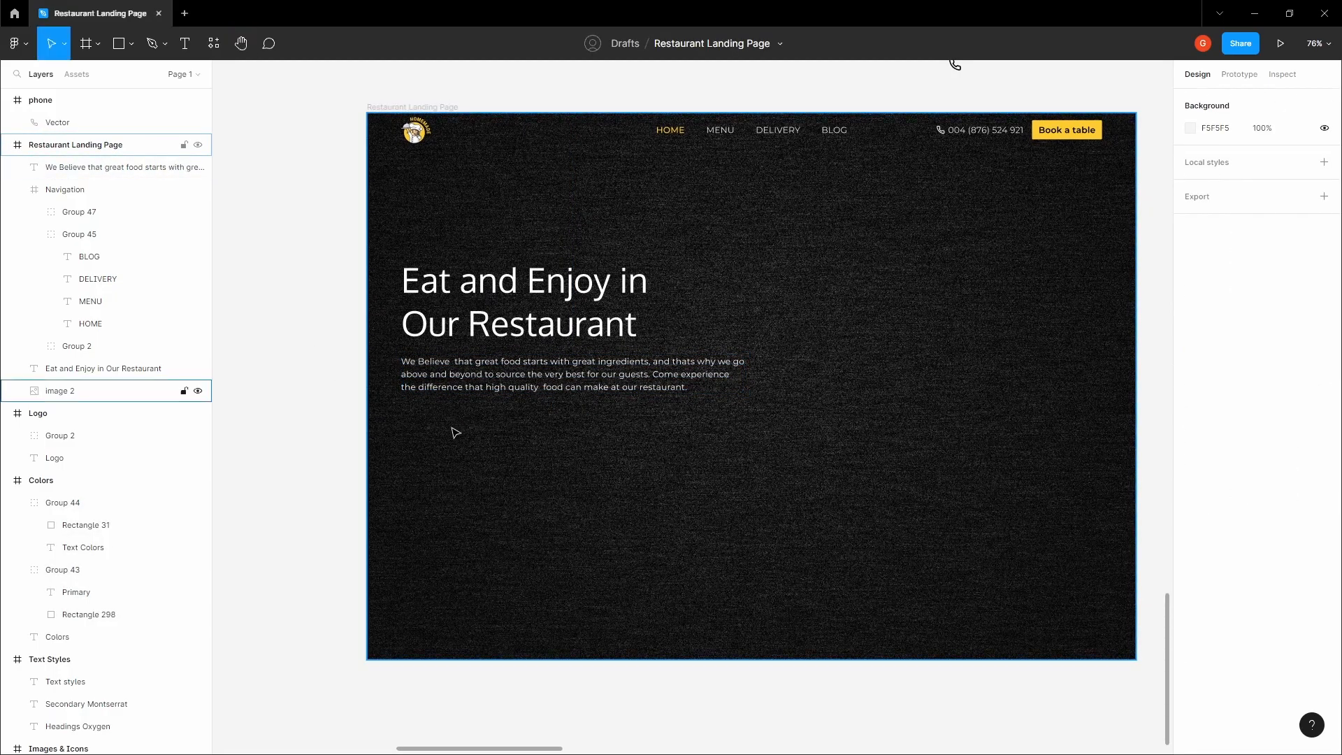
scroll(449, 423, up, 3)
key(t)
click(445, 423)
text(MAKE A RESERVARIO)
key(BackSpace)
key(BackSpace)
key(BackSpace)
key(BackSpace)
text(ATION)
click(315, 446)
drag(492, 439, 475, 448)
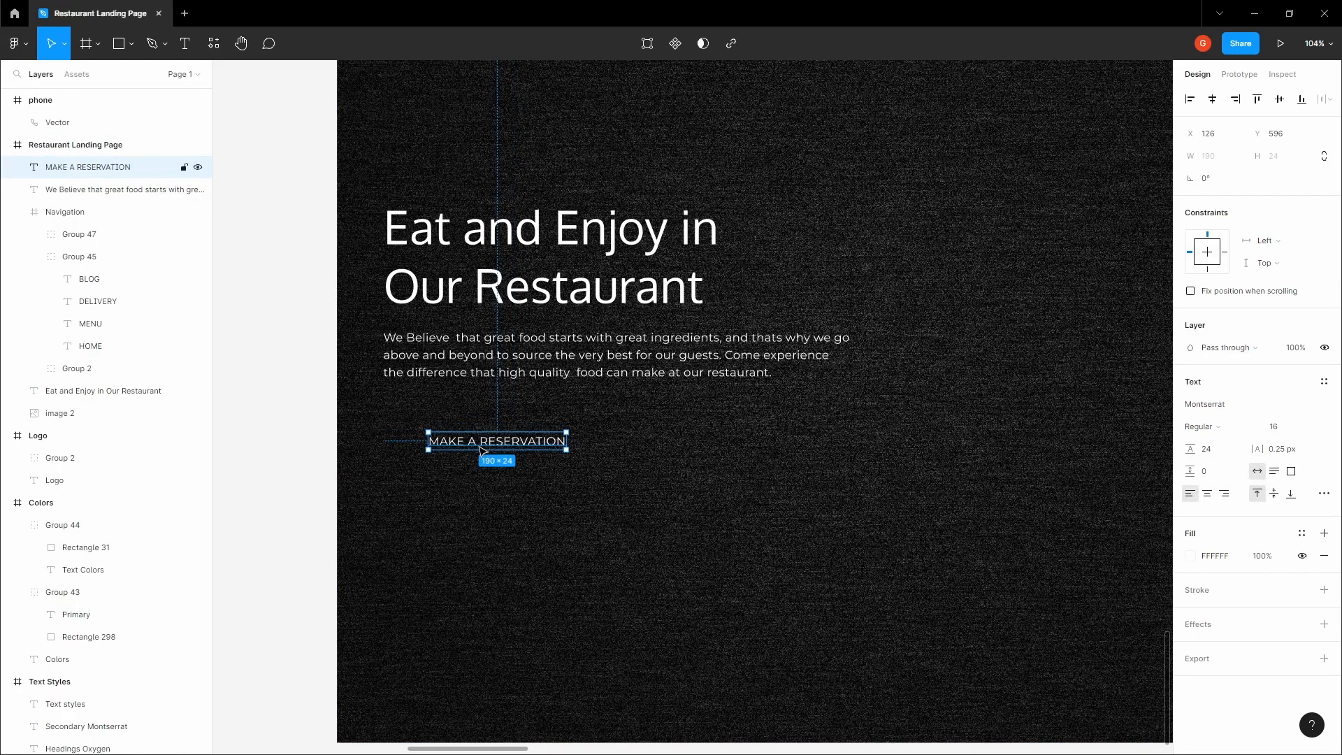
Wrap the "MAKE A RESERVATION" text in an auto layout frame with 24 horizontal and 16 vertical padding
key(shift+a)
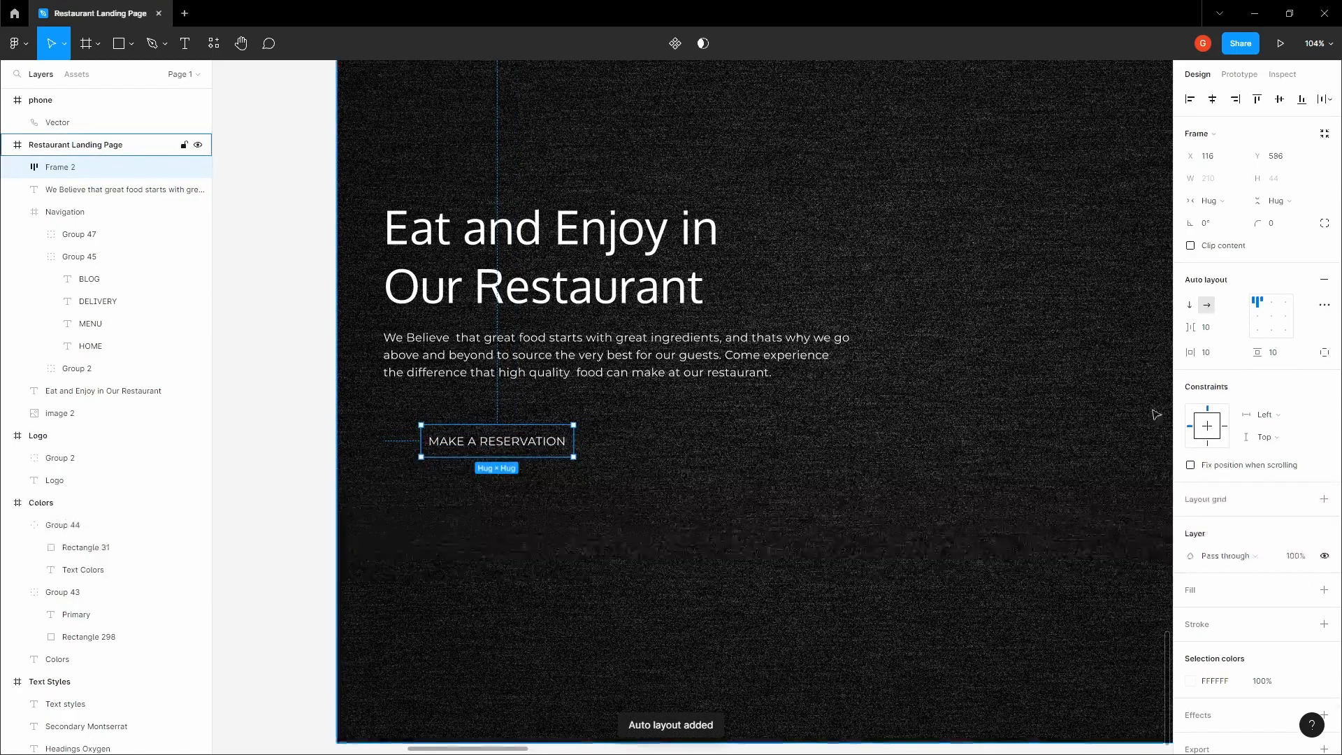
click(1294, 359)
text(16)
key(Return)
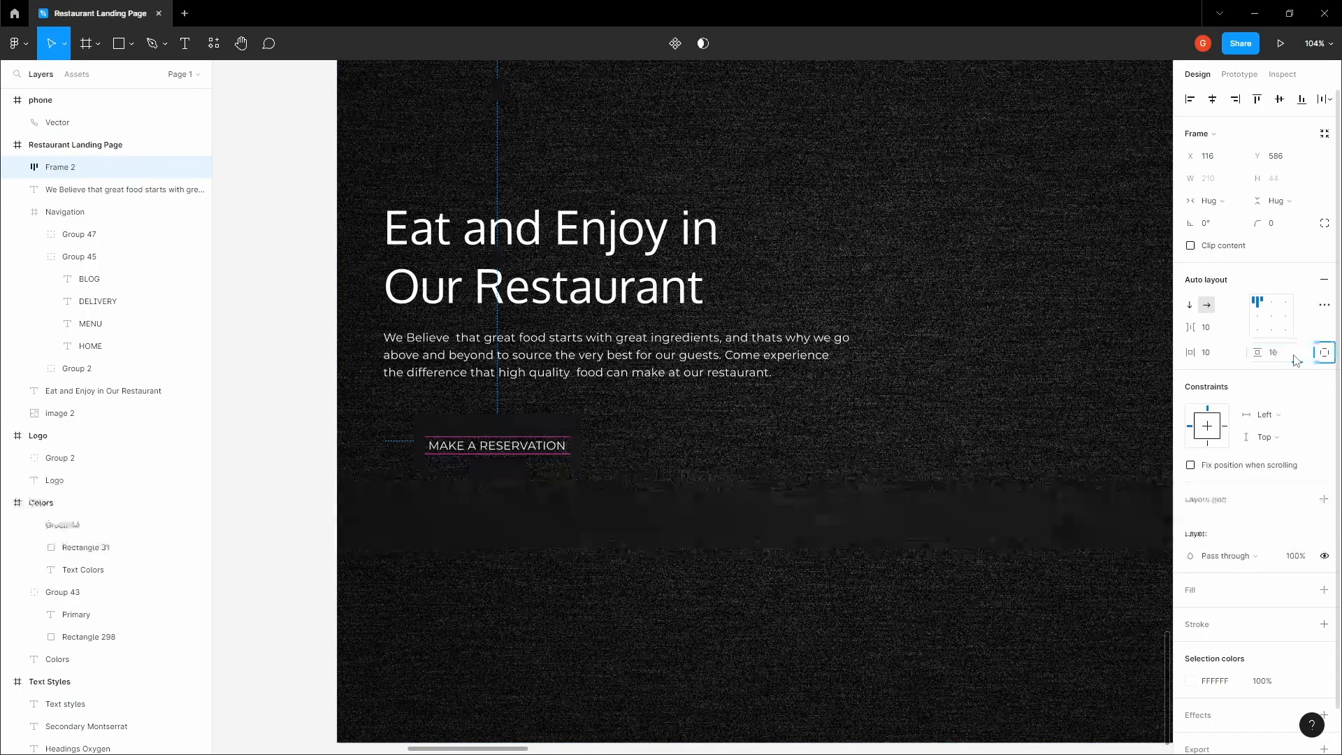
click(1216, 355)
text(24)
key(Tab)
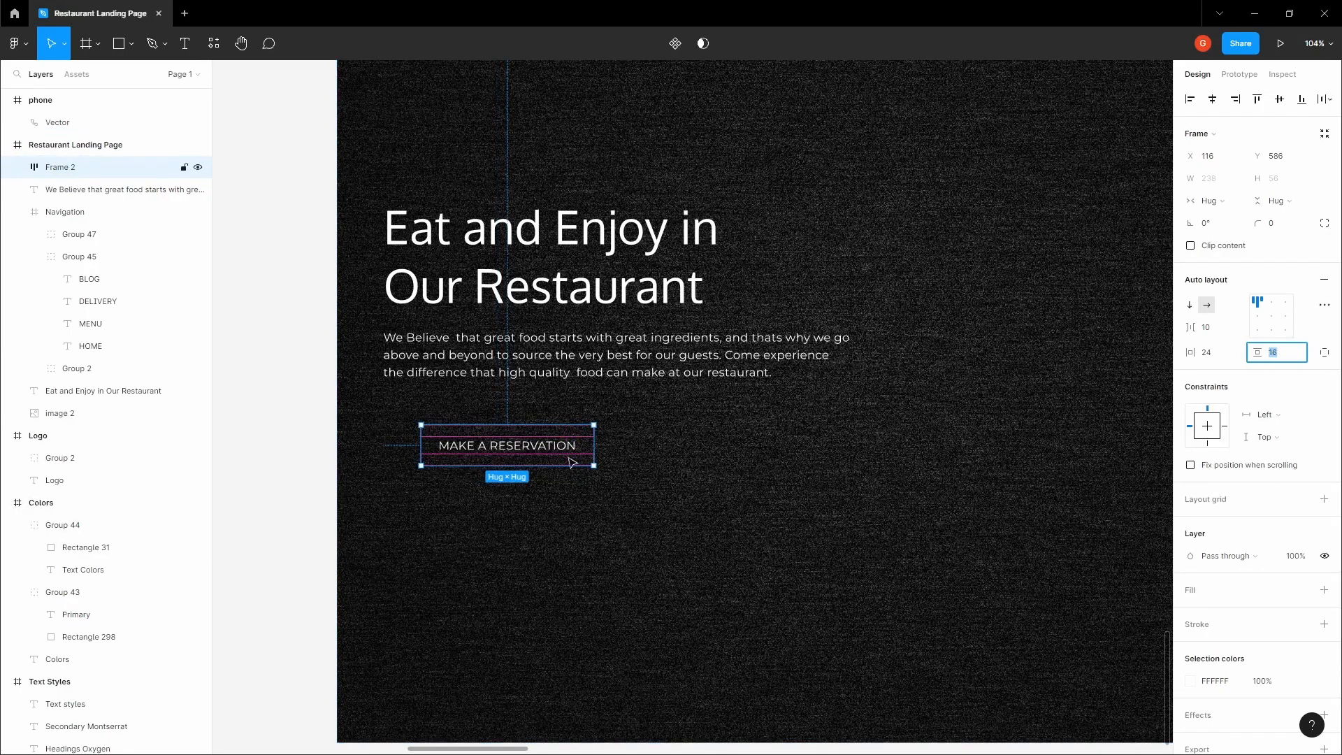
Copy the yellow FDCB33 from the "Book a table" button and apply it as the "MAKE A RESERVATION" frame's fill
scroll(551, 456, down, 4)
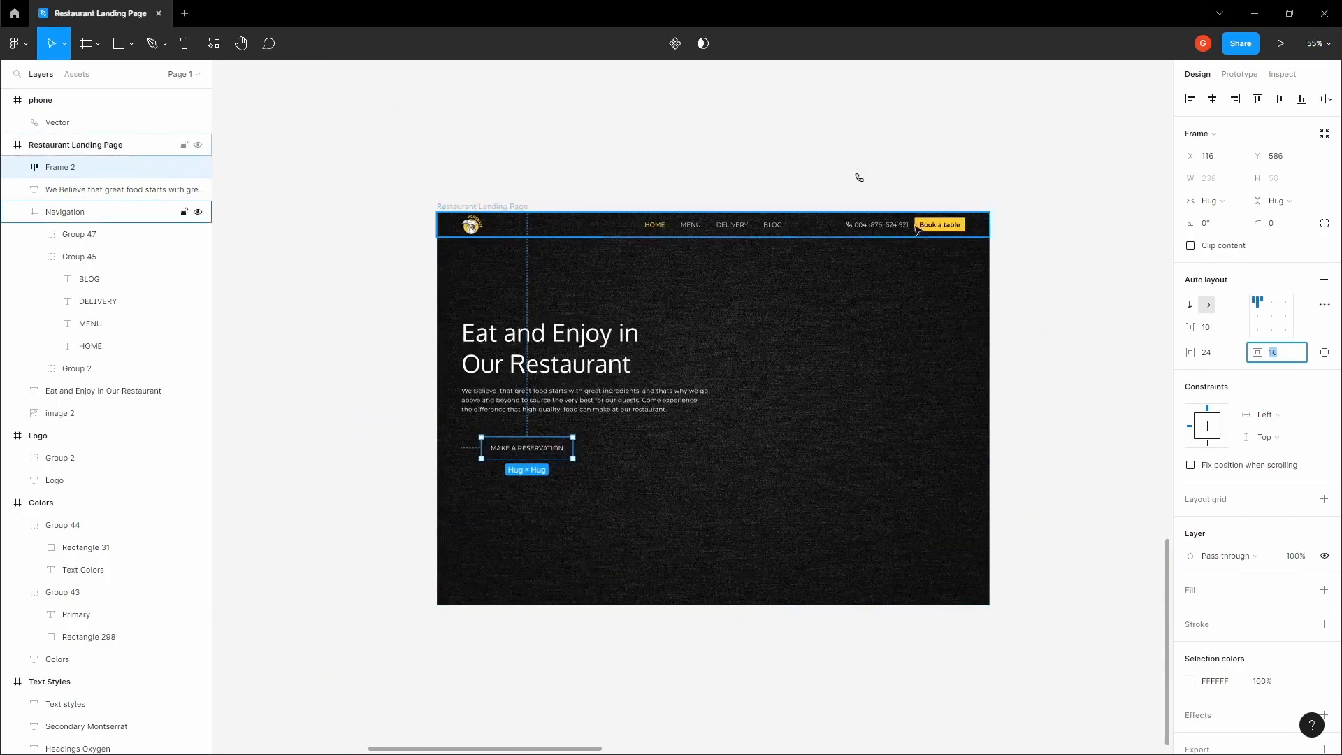
double_click(956, 227)
click(1216, 596)
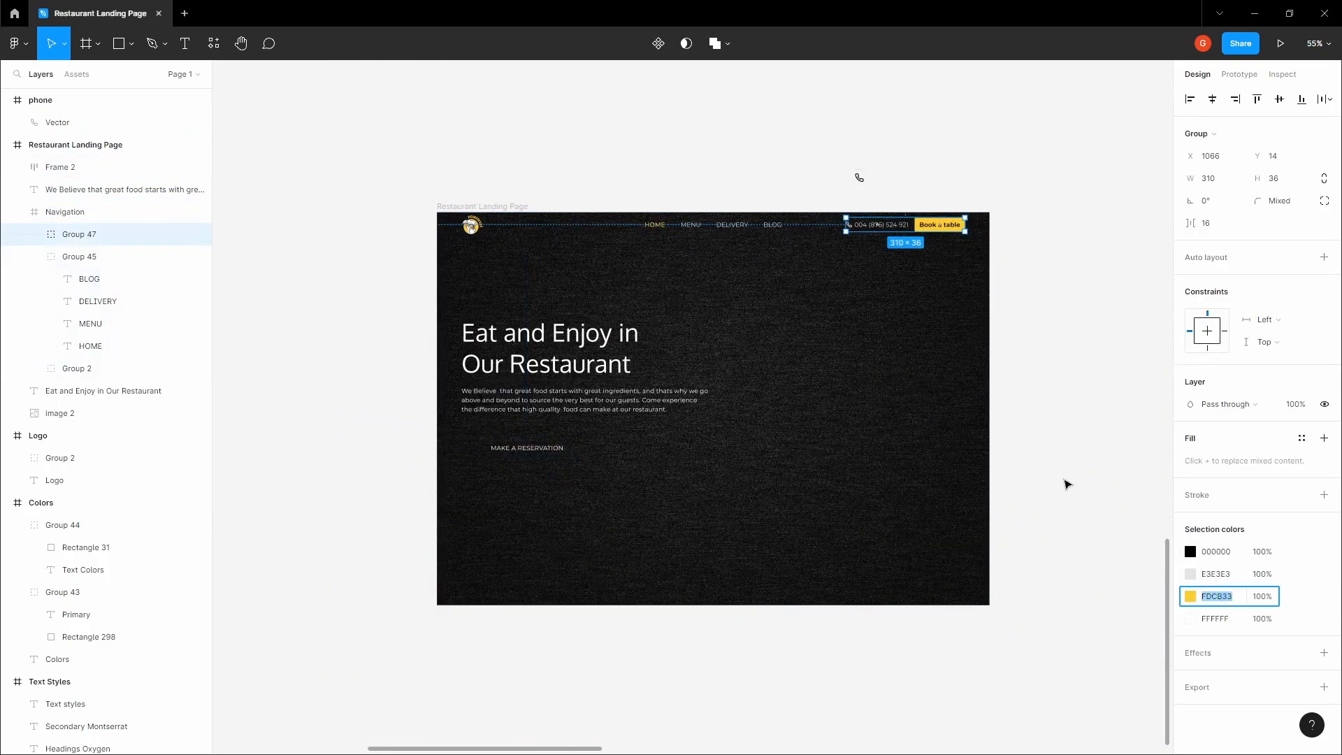
scroll(937, 240, up, 1)
click(1046, 419)
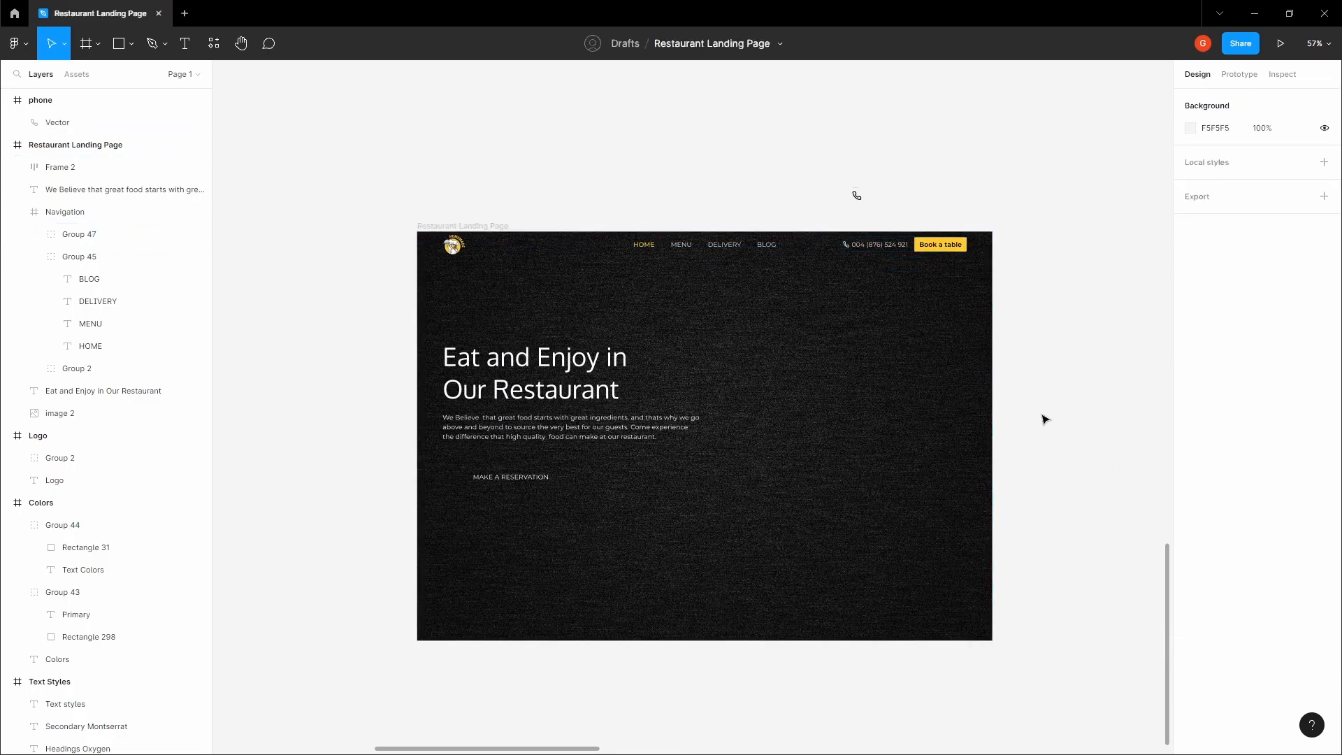
key(space)
drag(558, 445, 624, 411)
scroll(581, 444, up, 4)
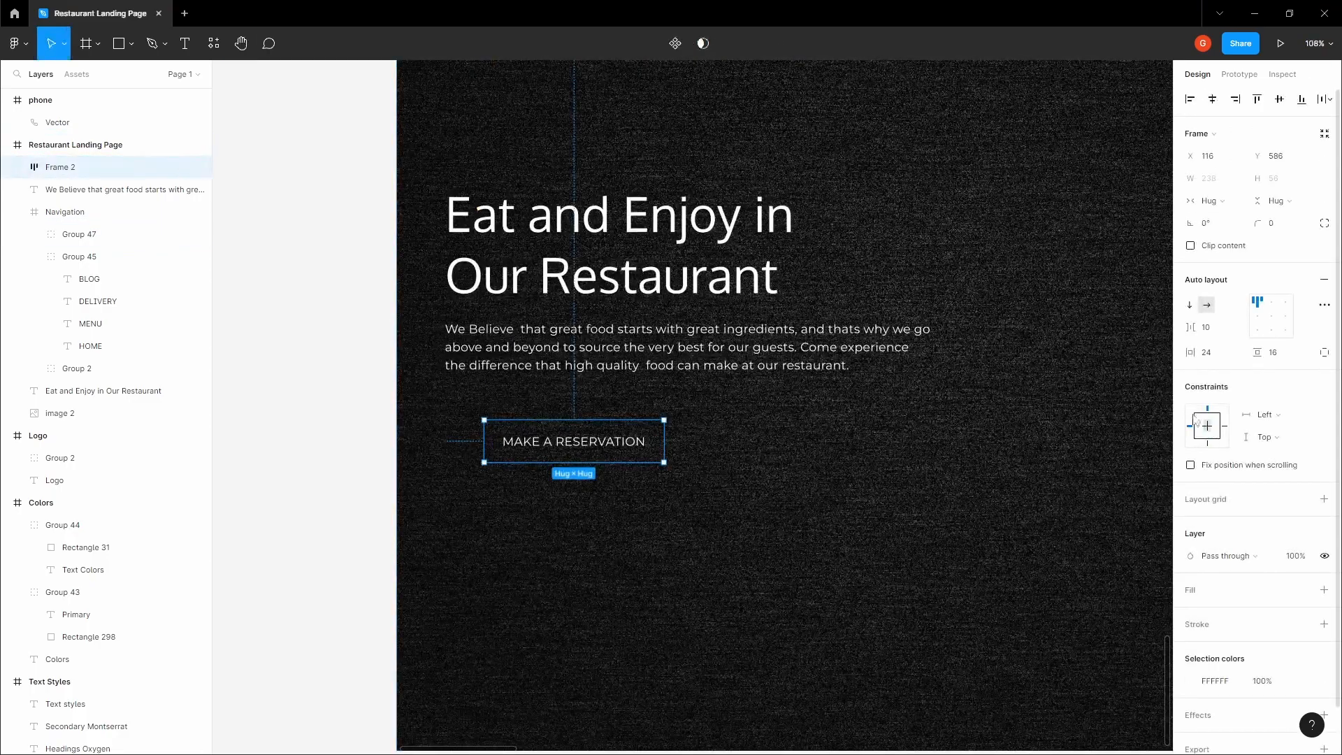
click(1324, 590)
click(1216, 611)
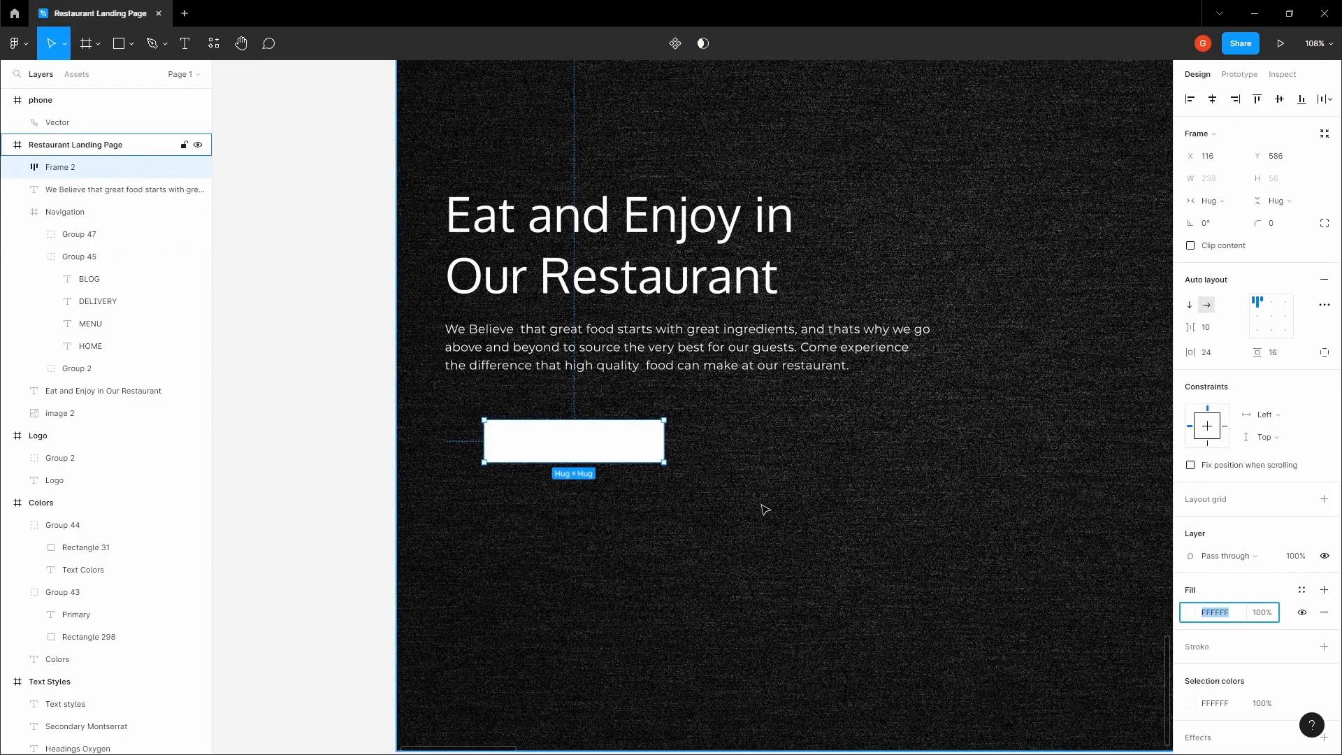
key(ctrl+v)
click(775, 511)
Set the "MAKE A RESERVATION" button text to font size 18 with Auto line height
ctrl+click(608, 449)
click(1289, 341)
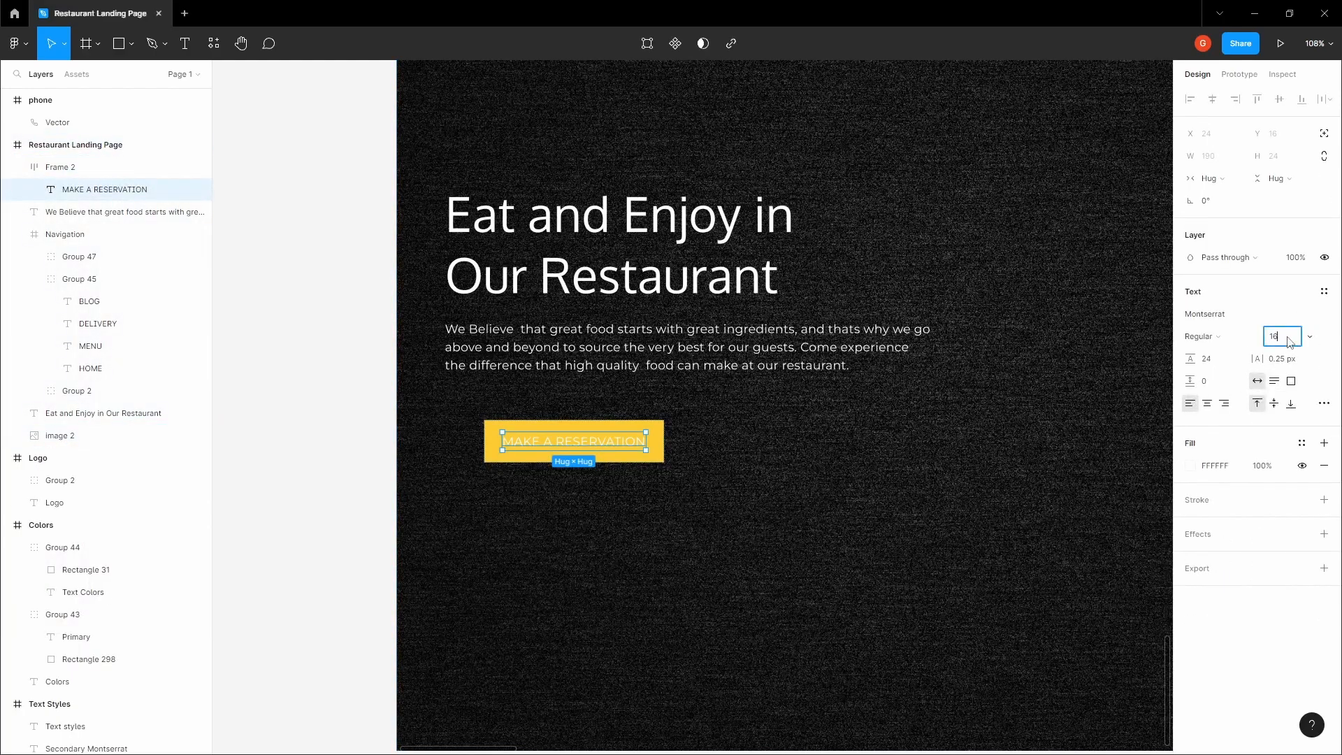
key(Tab)
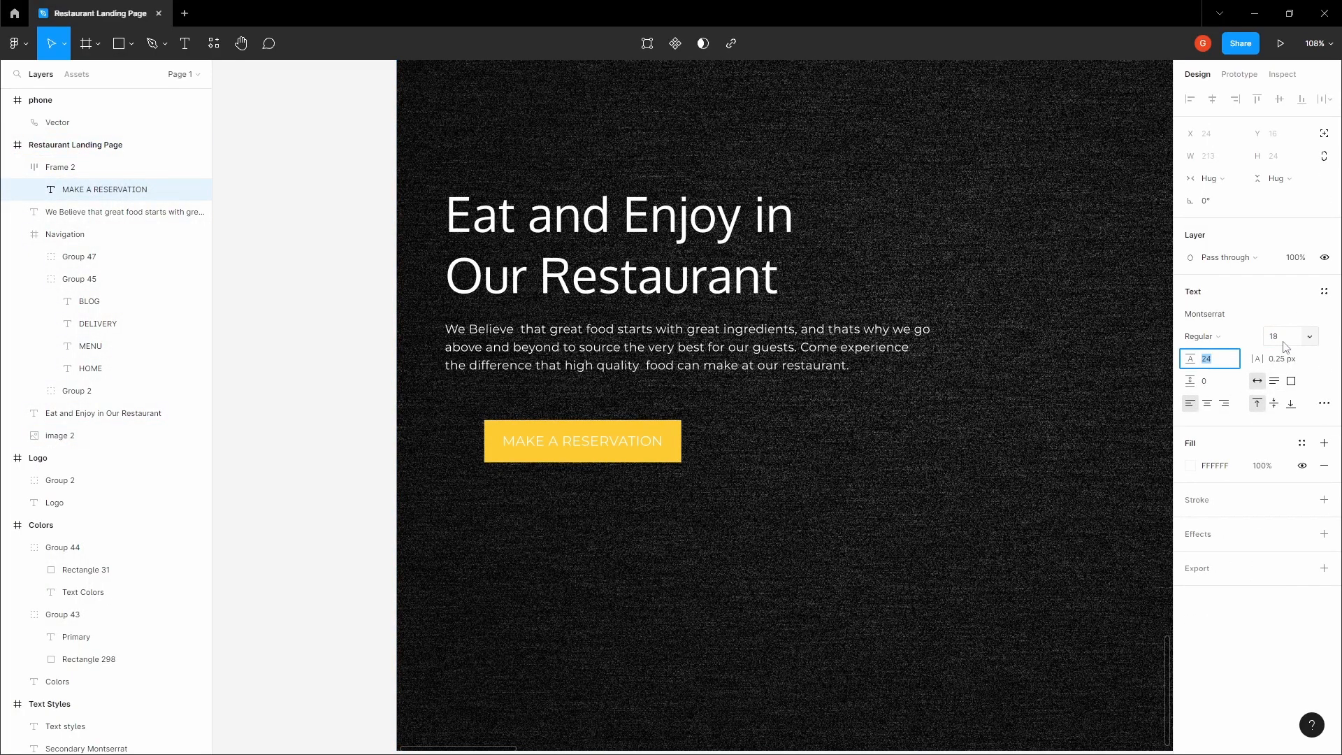
text(A)
key(Return)
text(o)
key(Tab)
click(923, 443)
Change the "MAKE A RESERVATION" text's weight to SemiBold and its fill to black 000000
click(1215, 339)
click(1220, 369)
click(1190, 466)
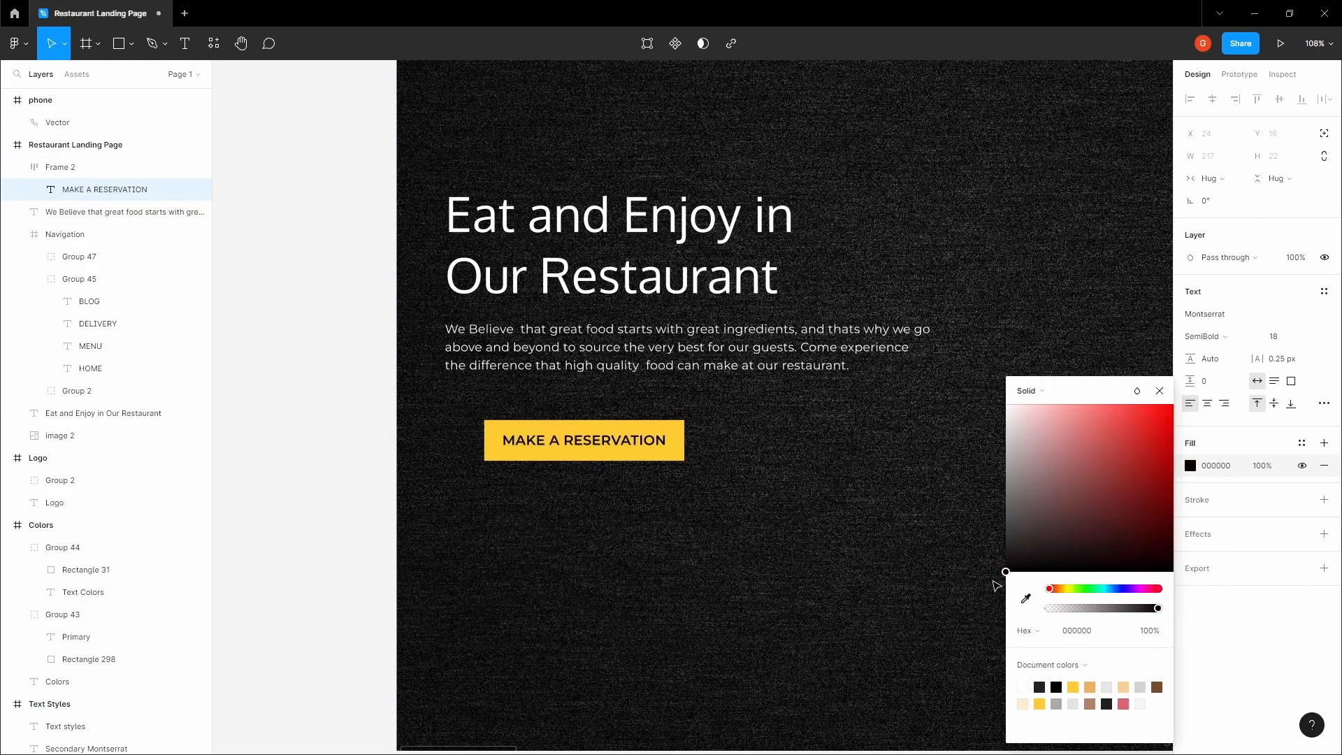
click(755, 502)
Give the yellow button frame a corner radius of 2 and move it to X 64, about Y 558, beneath the paragraph
click(676, 458)
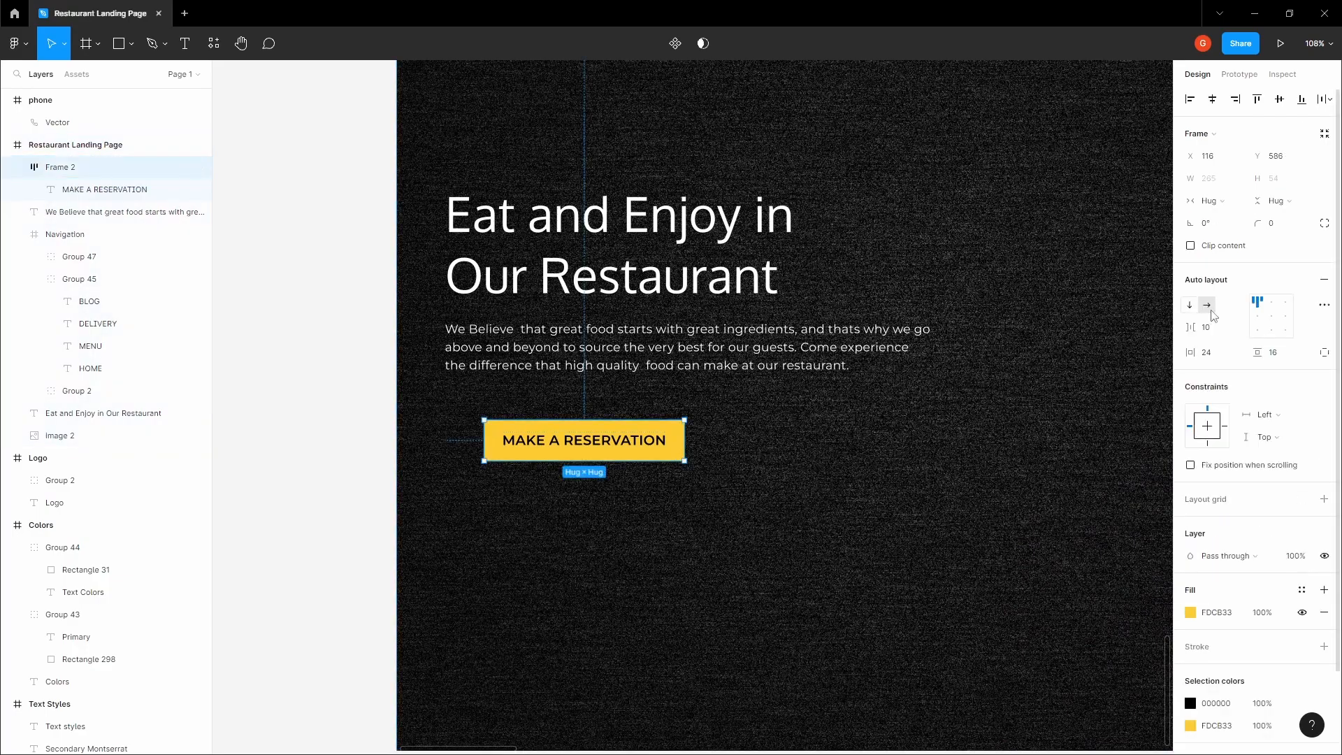
click(806, 445)
drag(609, 448, 568, 444)
key(alt)
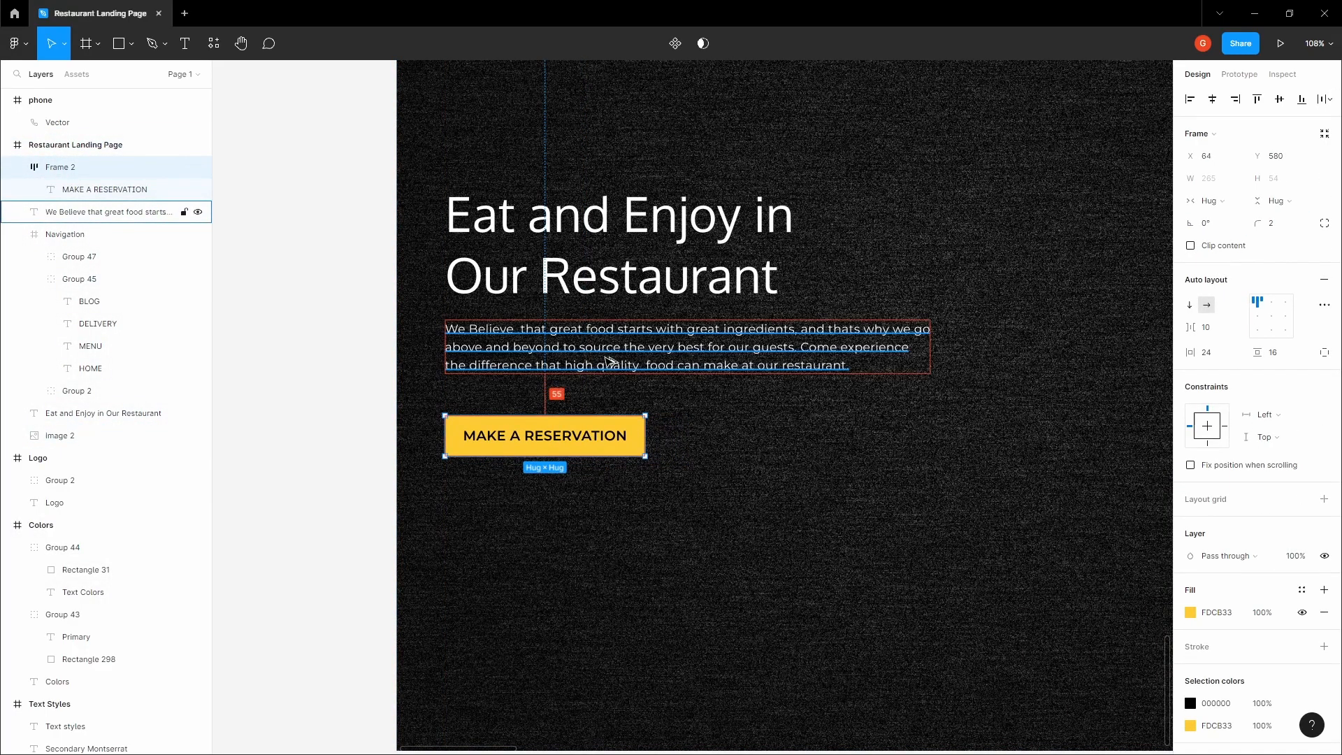
key(Up)
key(Up)
key(Up)
key(Up)
key(Up)
key(Up)
key(Up)
key(Up)
key(Up)
key(Up)
key(Up)
key(Up)
key(Up)
key(Up)
key(Up)
key(Up)
key(Up)
key(Up)
key(Up)
key(Up)
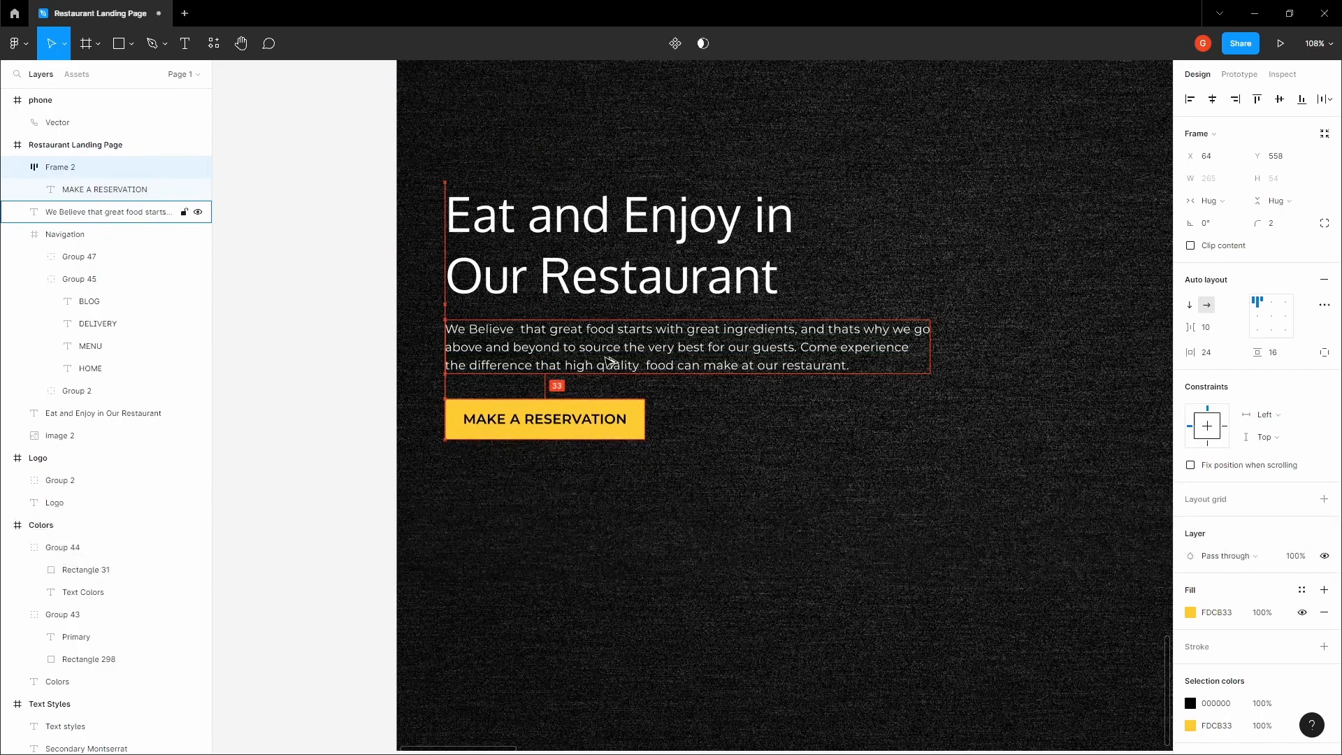
Group the heading, the description paragraph and the "MAKE A RESERVATION" button
click(610, 361)
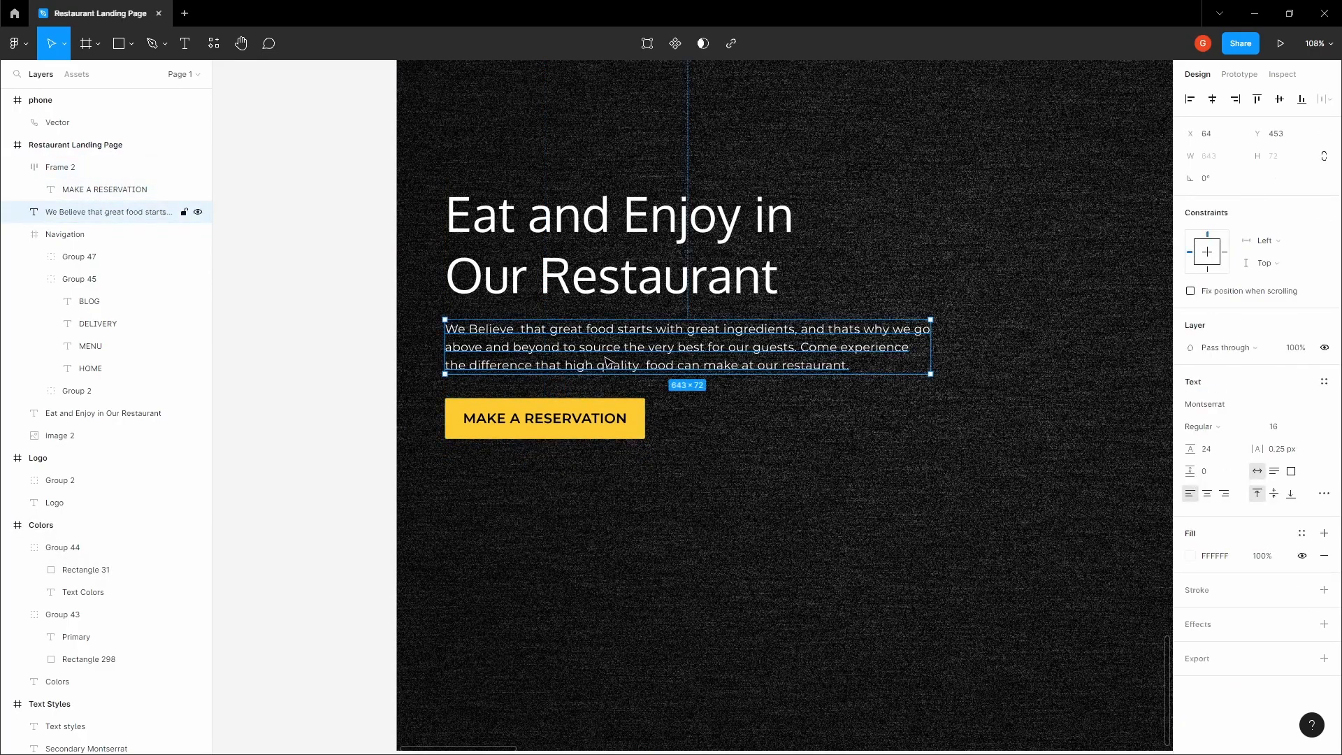
click(317, 380)
scroll(317, 380, down, 3)
key(space)
drag(317, 377, 254, 412)
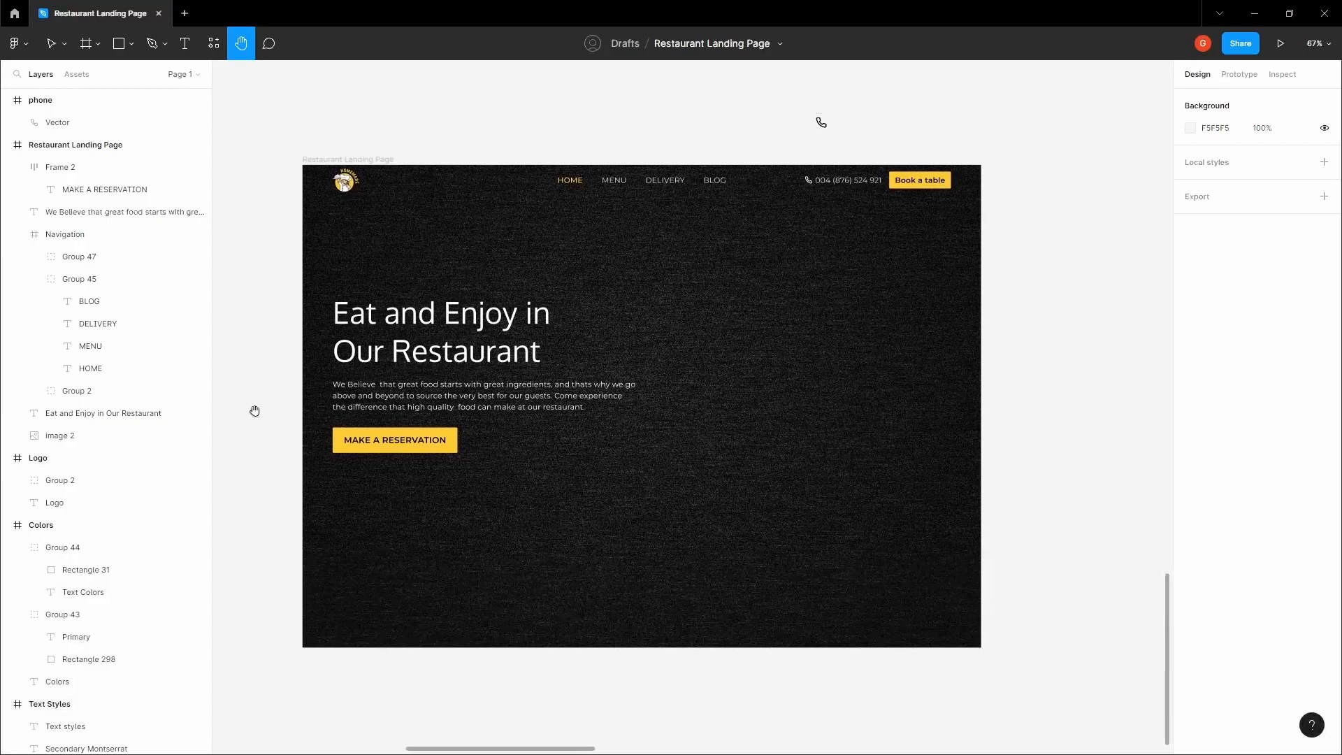
click(381, 440)
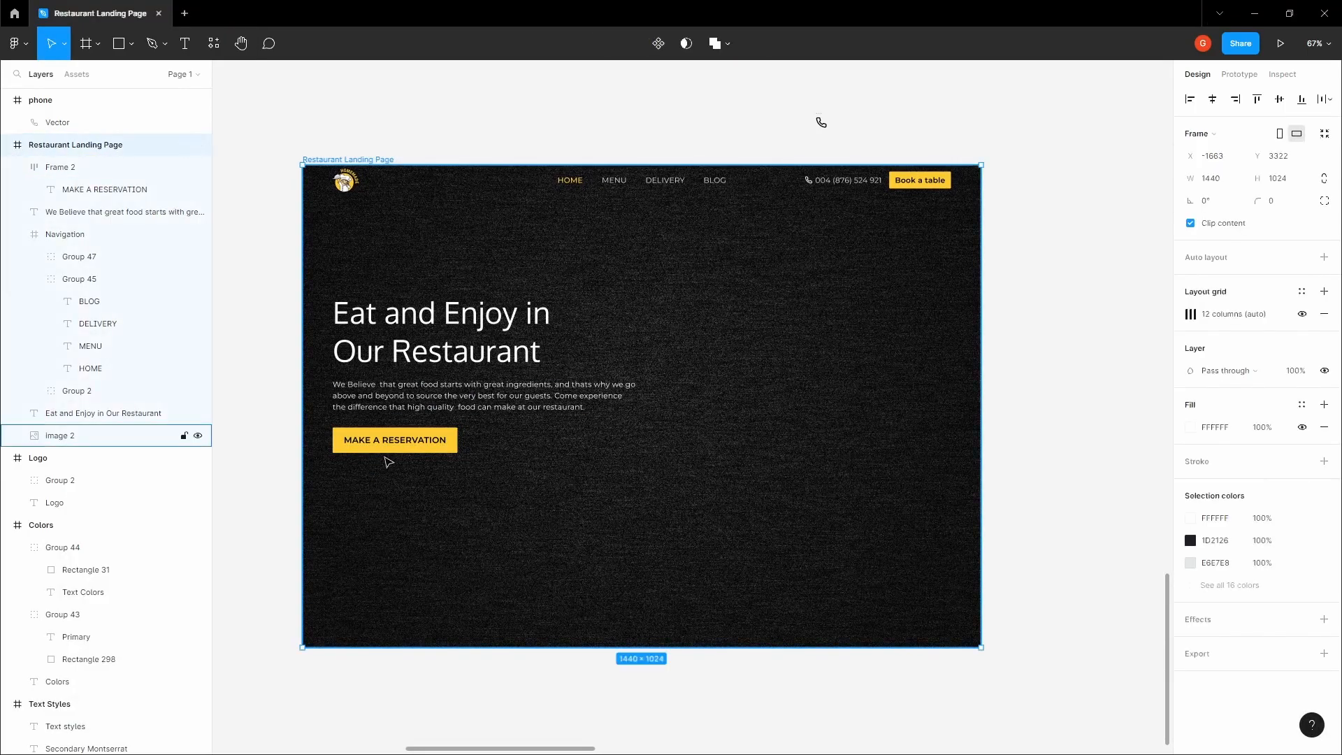
shift+click(119, 211)
shift+click(105, 413)
key(ctrl+g)
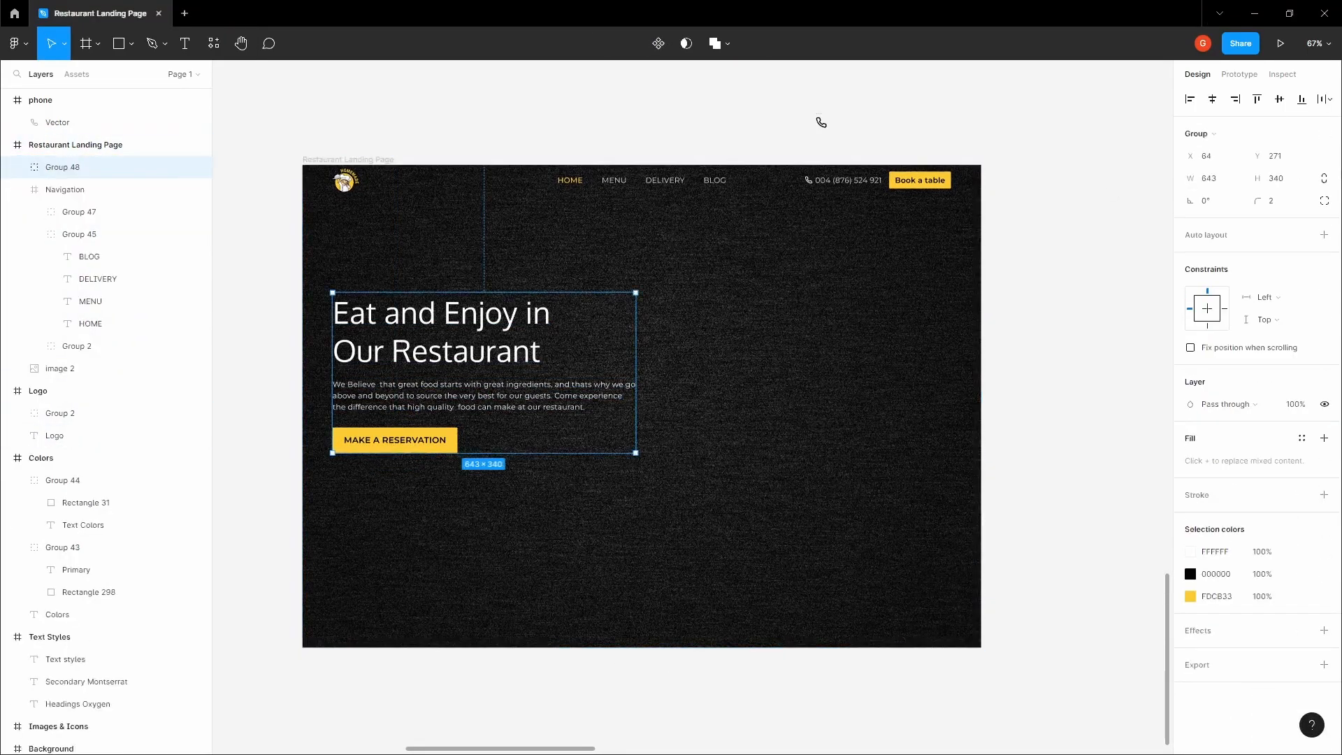
Centre the hero text group vertically in the landing page frame and nudge it up to Y 324
click(1279, 98)
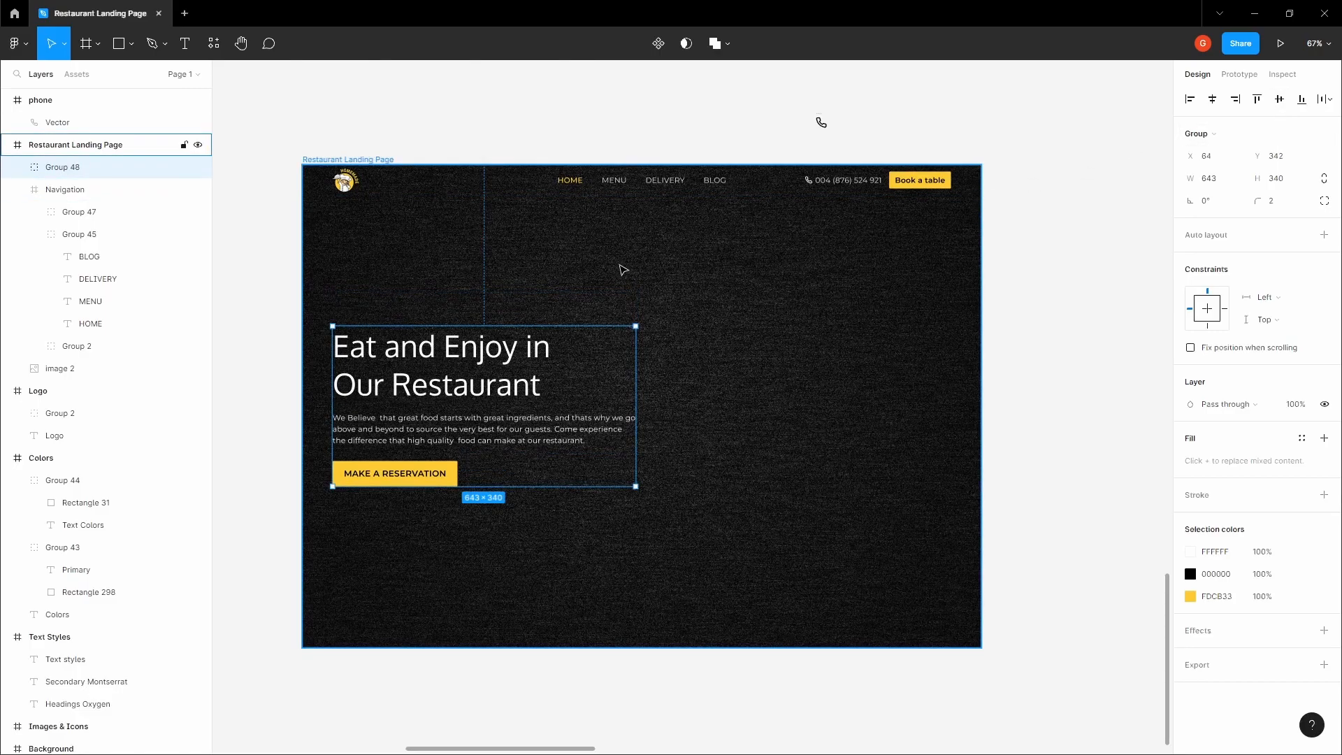
key(alt)
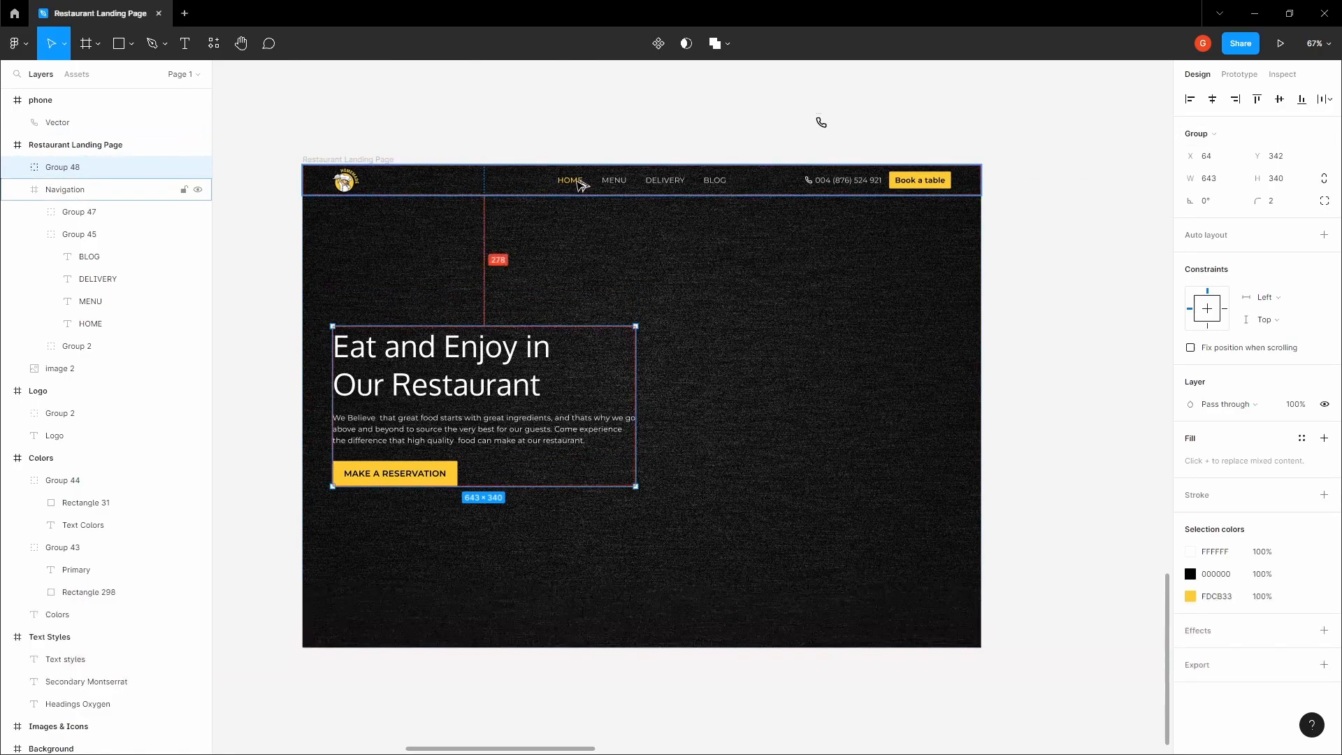
key(Up)
key(Up)
key(Up)
key(Up)
key(Up)
key(Up)
key(Up)
key(Up)
key(Up)
key(Up)
key(Up)
key(Up)
key(Up)
key(Up)
key(Up)
key(Up)
key(Up)
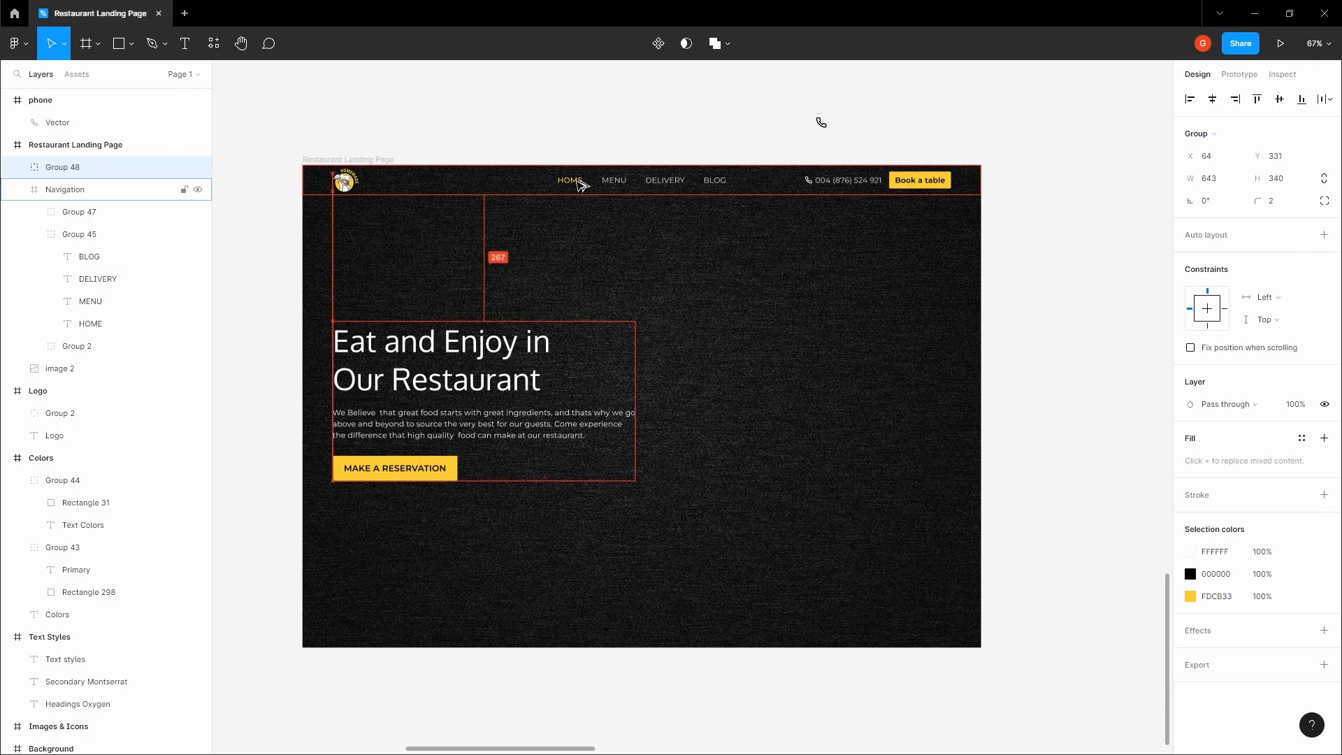
key(Up)
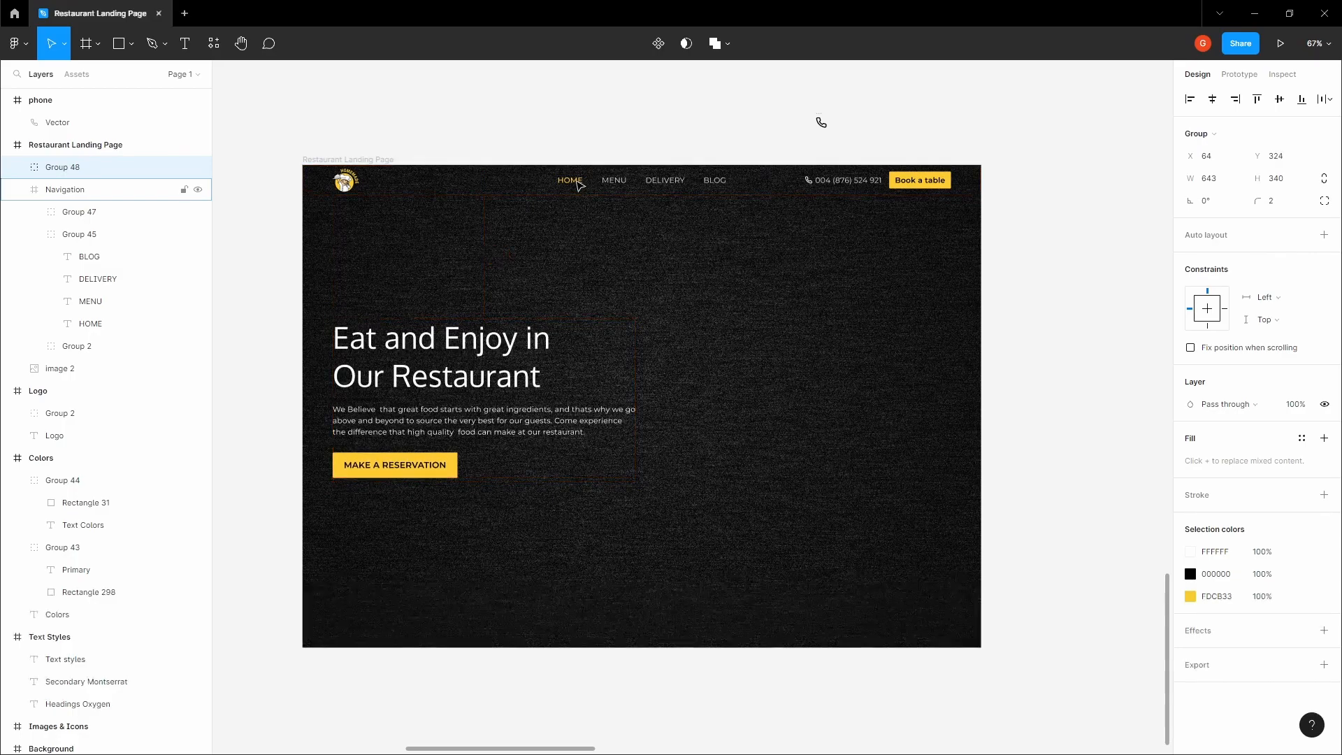
Make the 12-column layout grid visible on the Restaurant Landing Page frame
click(596, 126)
key(space)
drag(596, 127, 550, 176)
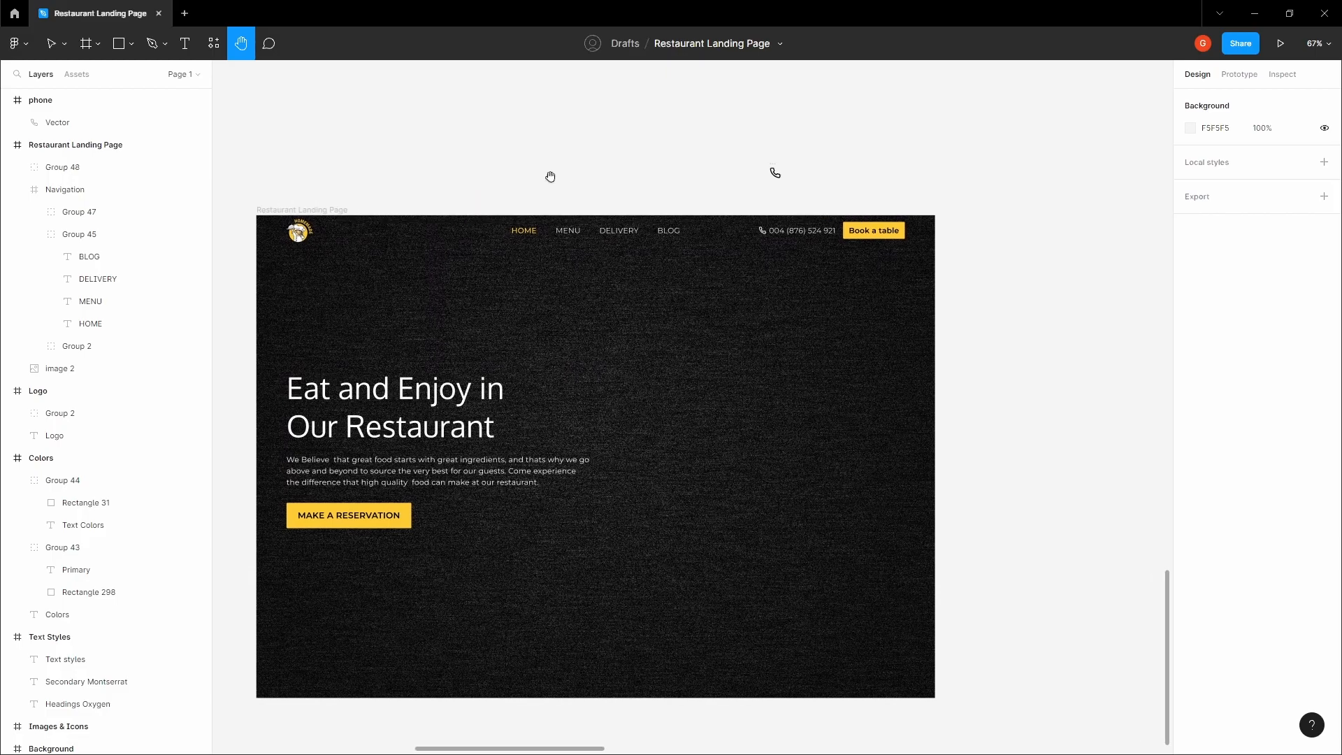
click(324, 209)
click(1302, 314)
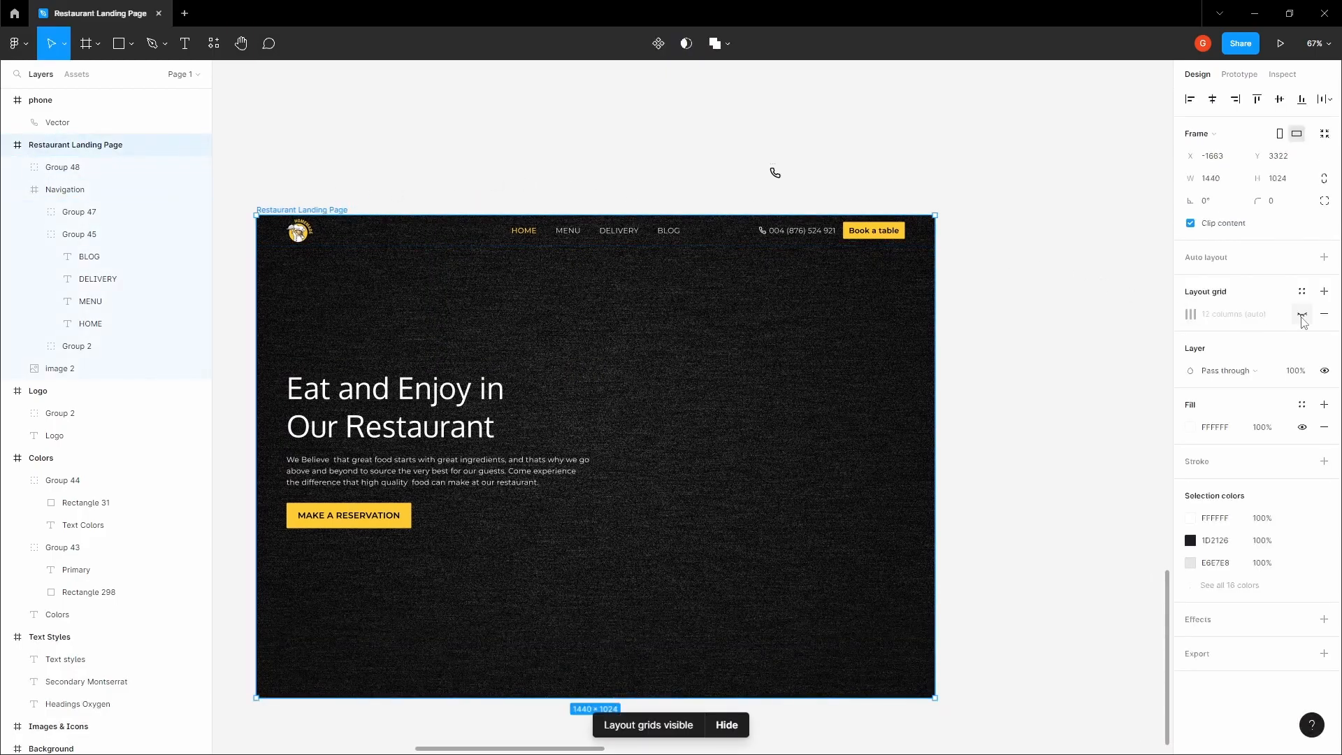
click(1302, 314)
Examine the grouped food dish images in the Images & Icons frame
click(1057, 282)
key(space)
drag(1027, 275, 830, 371)
scroll(847, 358, down, 6)
drag(932, 201, 746, 393)
scroll(804, 336, down, 2)
drag(812, 292, 564, 515)
scroll(800, 276, up, 5)
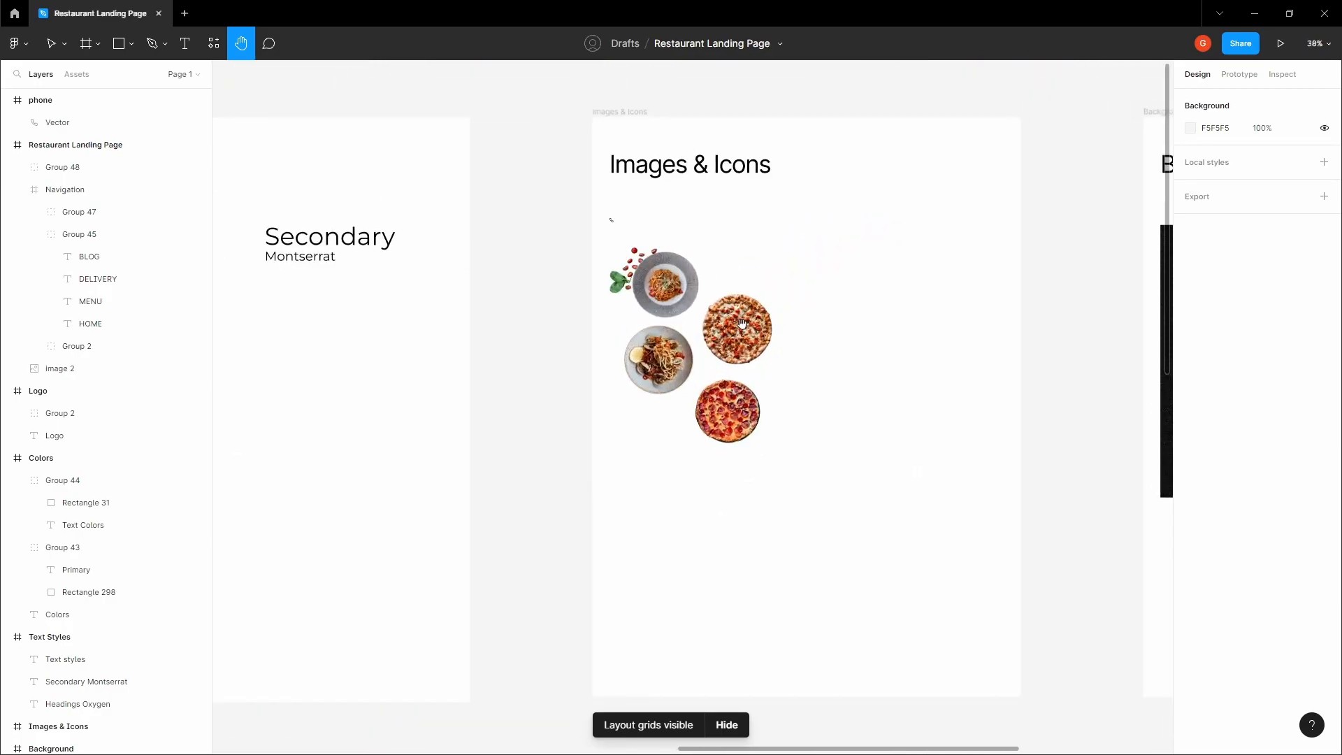
click(732, 333)
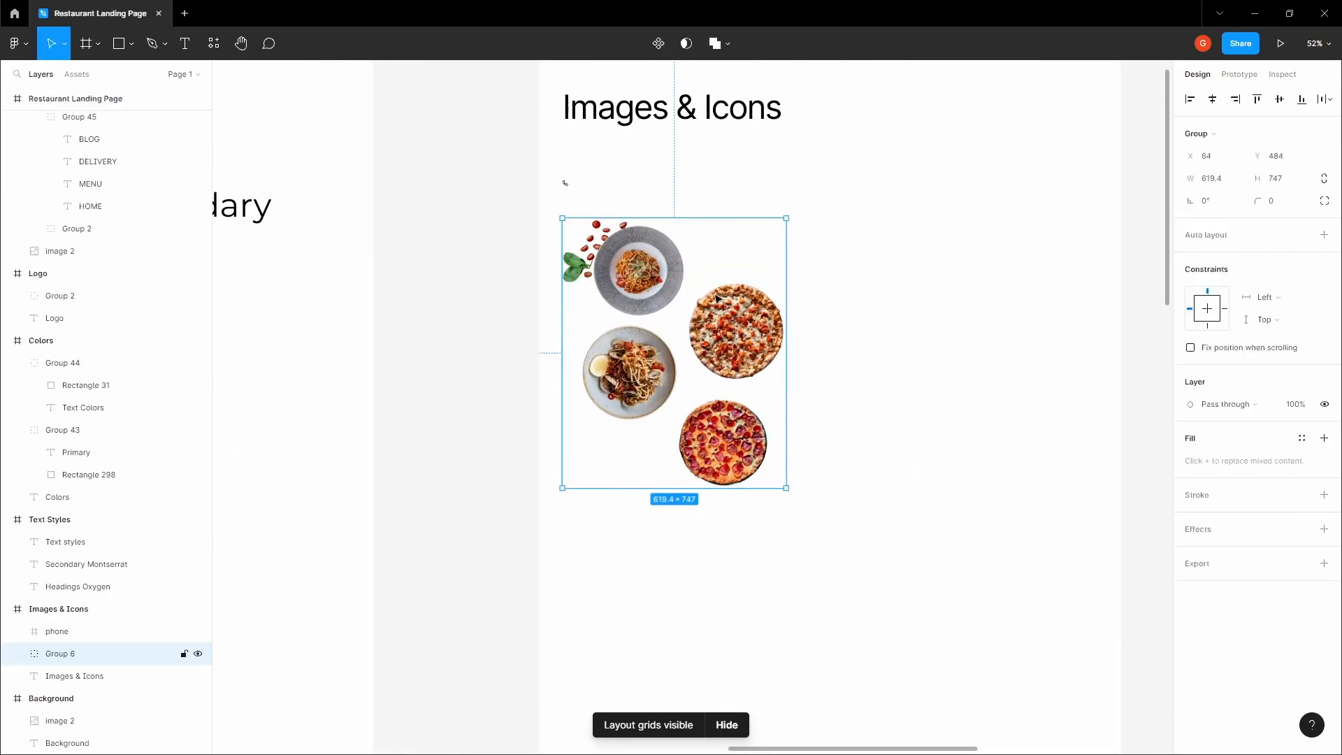
Look up the Remove BG plugin and its options in the plugin list
click(464, 306)
key(space)
drag(465, 306, 425, 305)
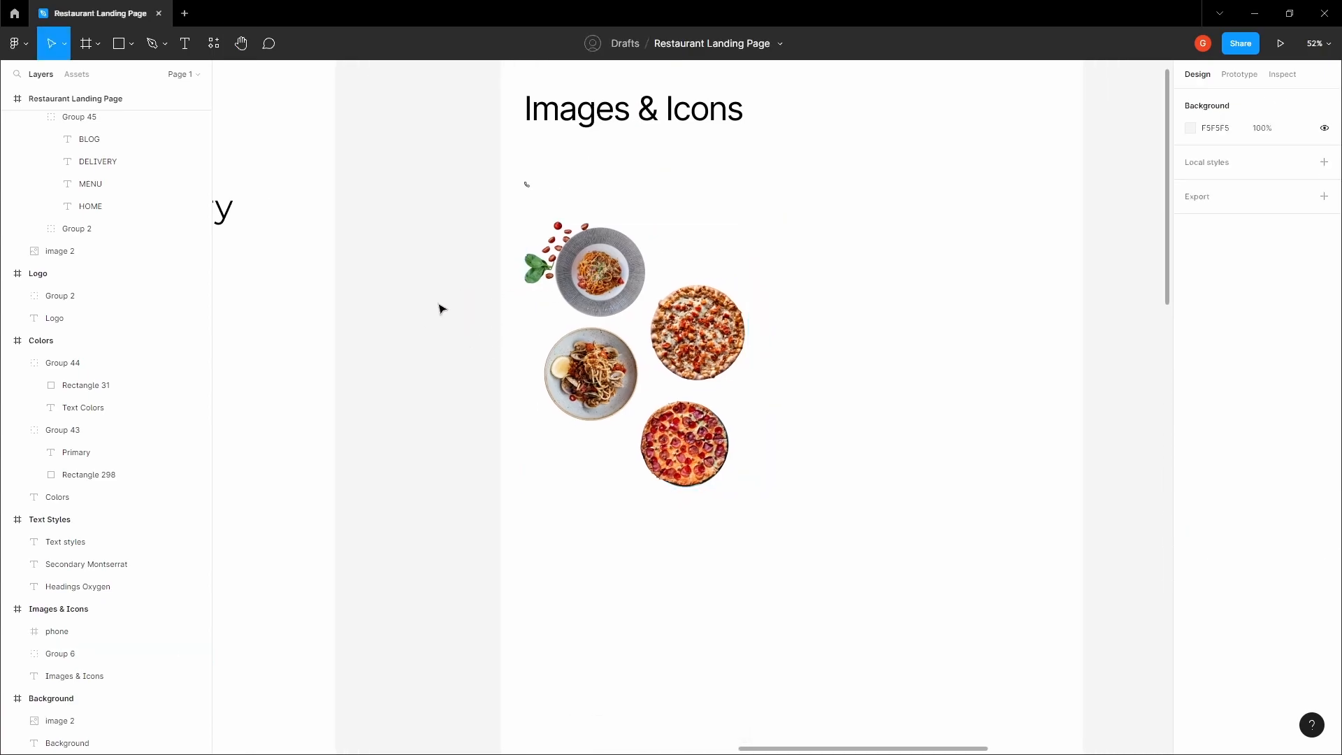
scroll(430, 309, down, 5)
right_click(423, 308)
mouse_move(457, 423)
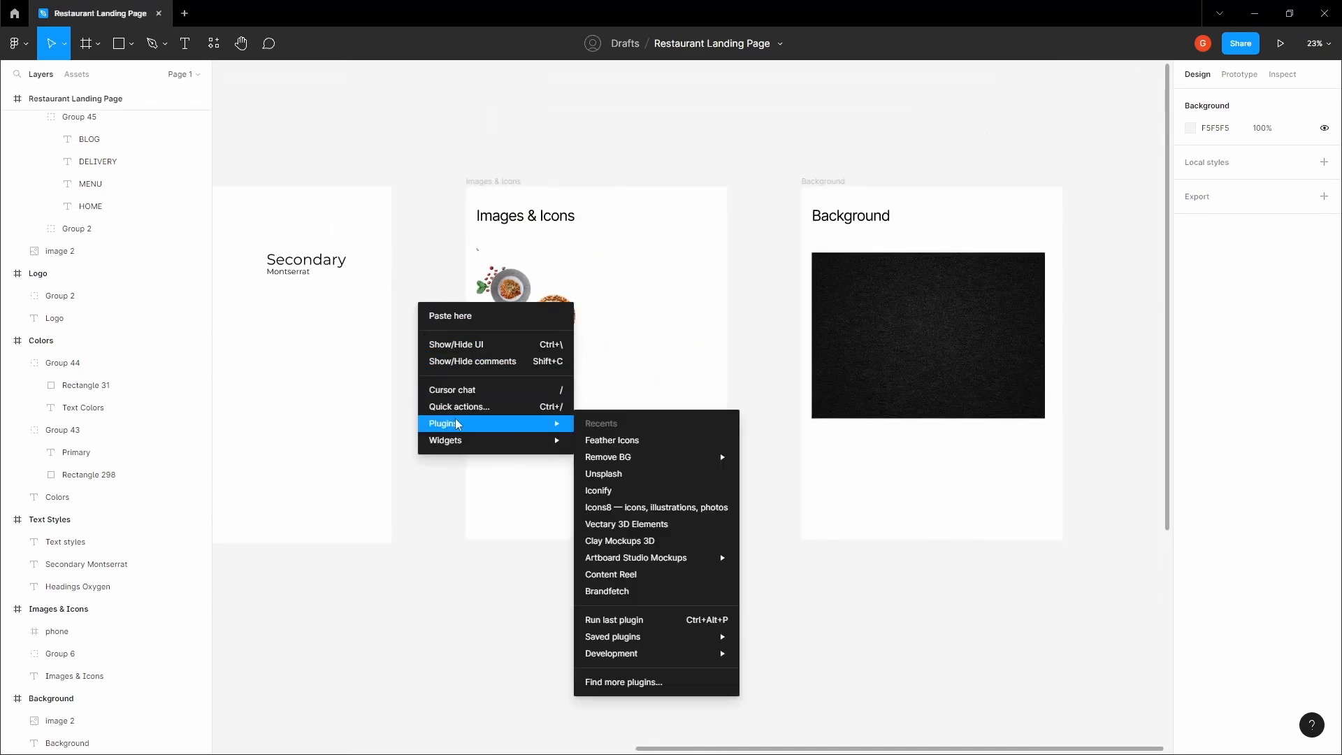
mouse_move(663, 460)
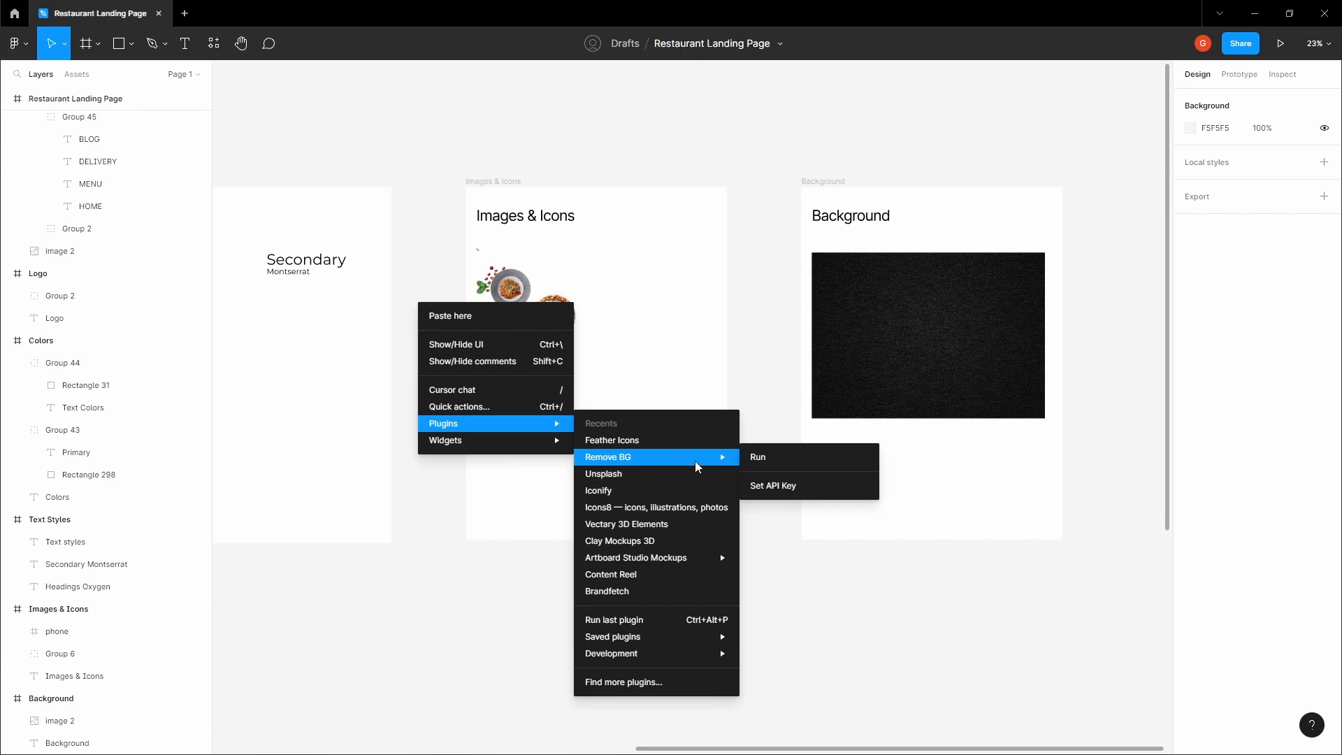
Copy the group of four food dishes from the Images & Icons frame
click(753, 352)
key(space)
drag(751, 350, 816, 356)
scroll(562, 318, up, 2)
click(656, 339)
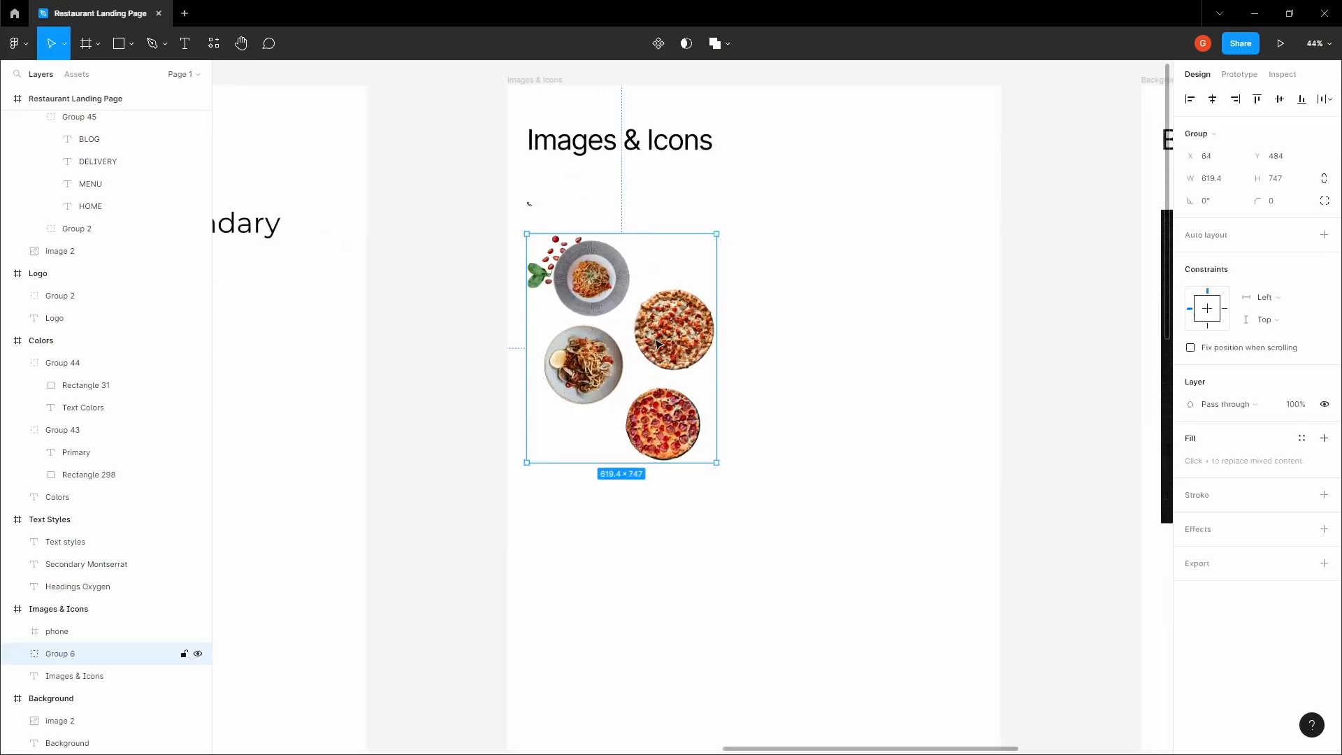
scroll(570, 304, up, 1)
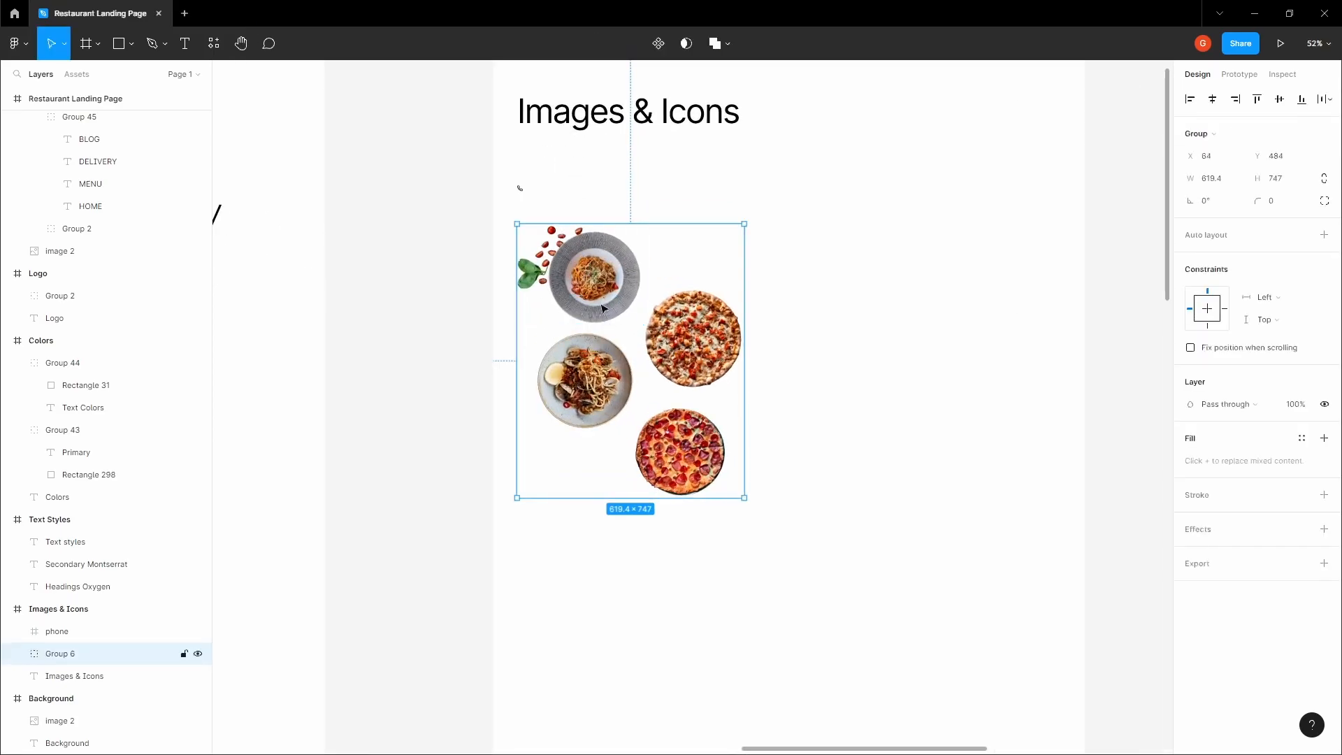
scroll(612, 302, down, 3)
right_click(572, 297)
click(475, 350)
Paste the food dishes group into the landing page frame beside the hero text, at X 756 and vertically centred
key(space)
drag(319, 634, 354, 205)
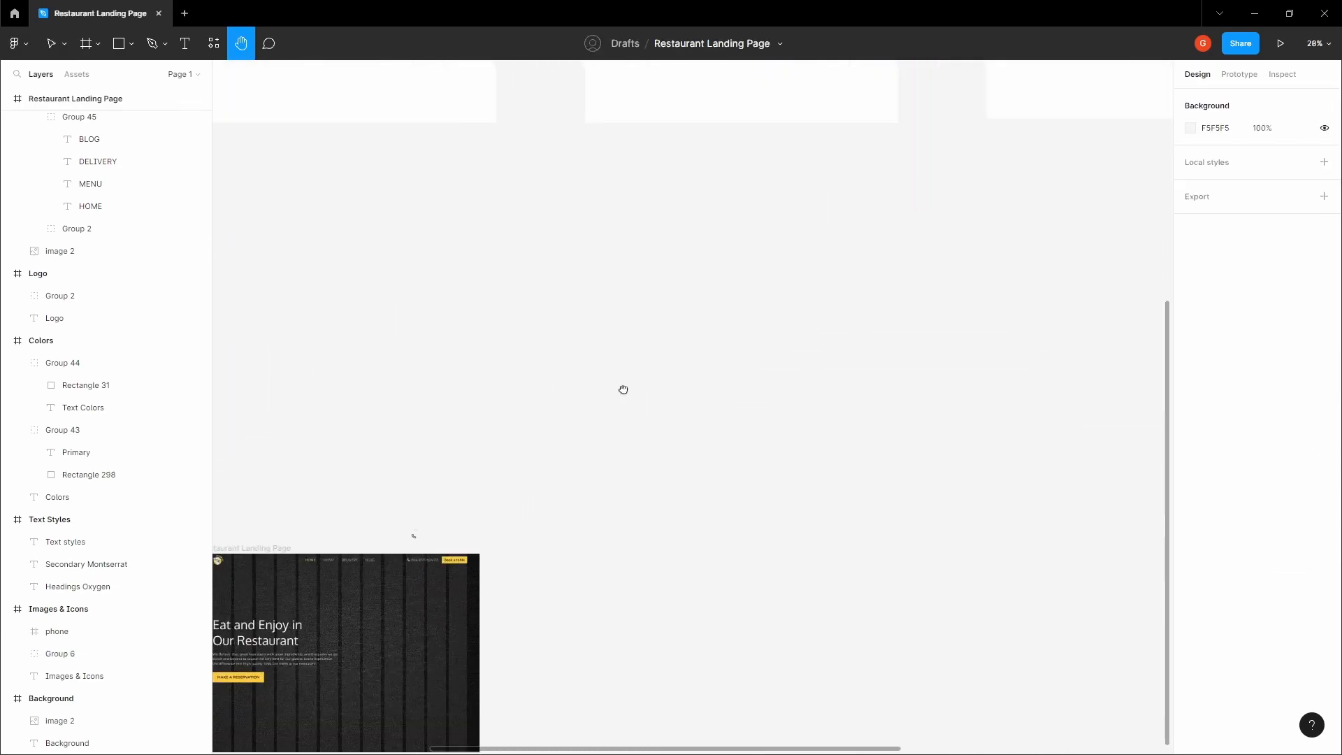
drag(392, 634, 728, 341)
click(531, 295)
scroll(699, 346, up, 3)
key(ctrl+v)
drag(546, 493, 752, 389)
scroll(752, 389, up, 4)
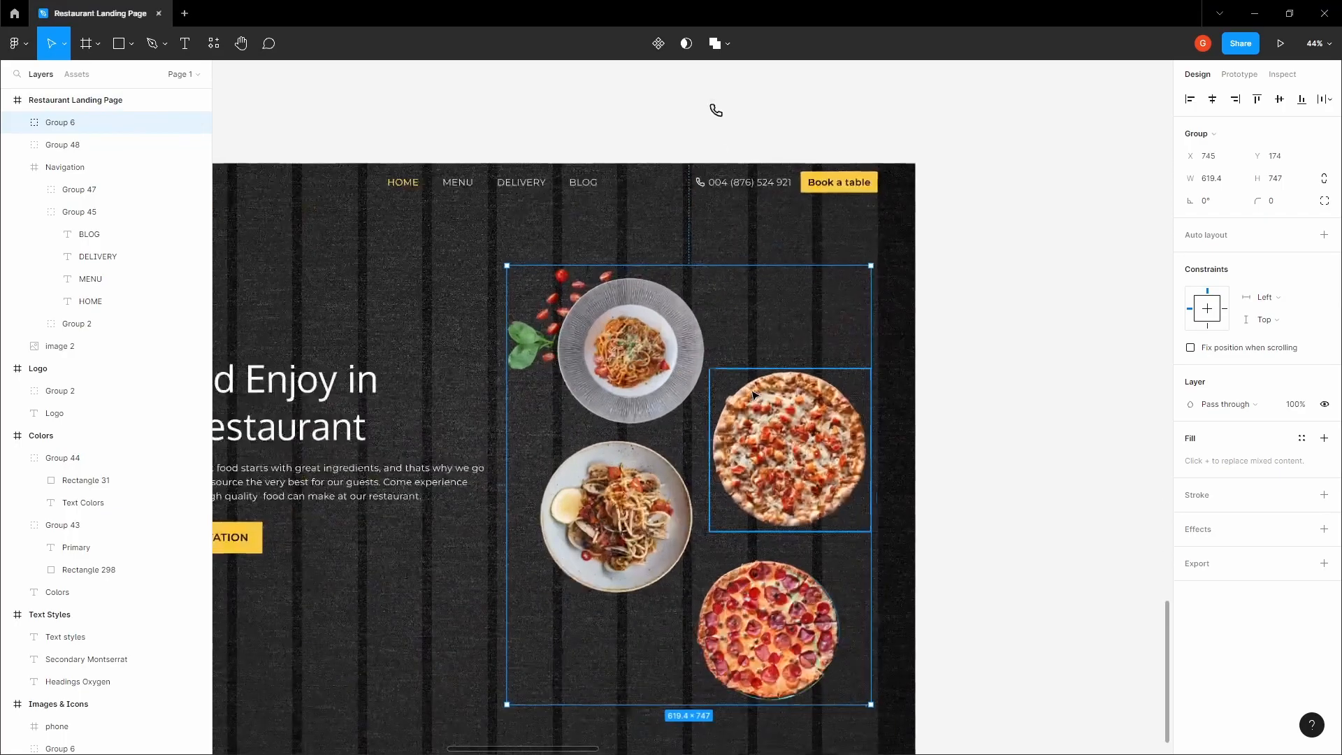
scroll(829, 327, up, 8)
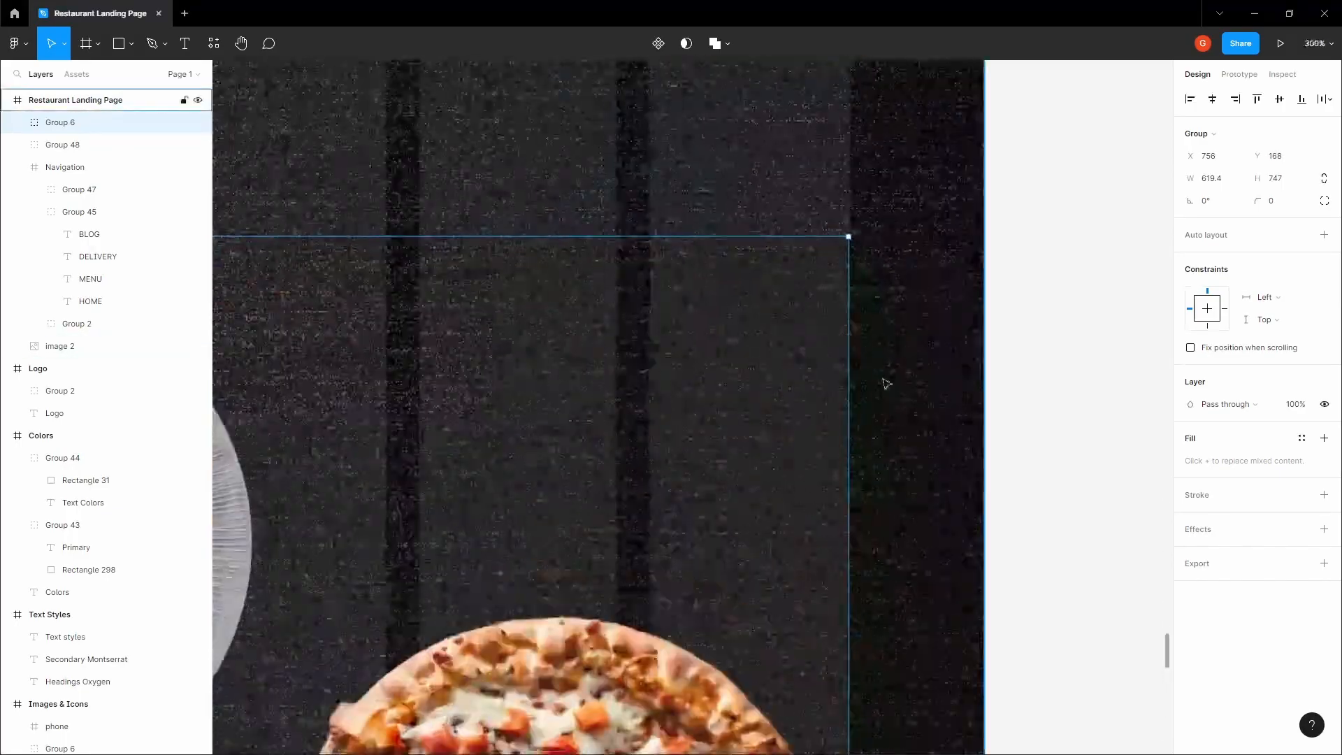
scroll(888, 384, down, 12)
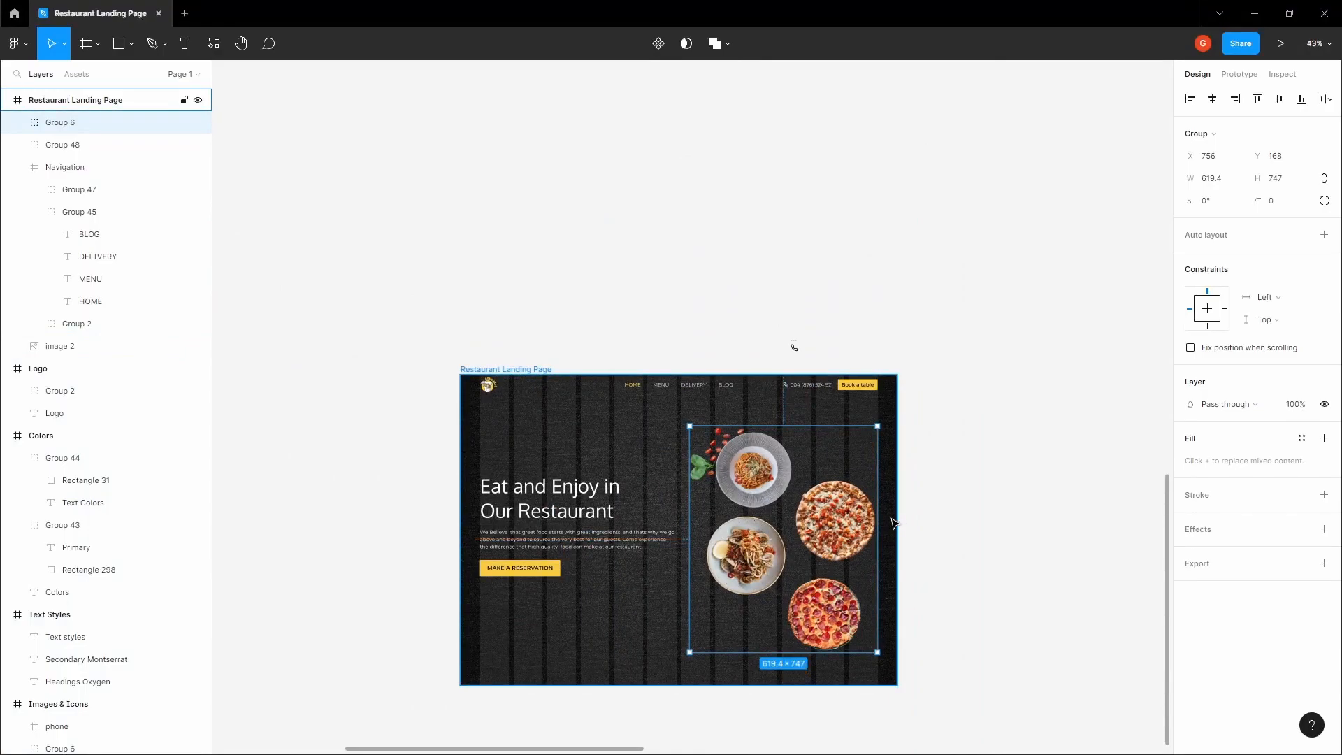
click(1285, 103)
click(1006, 333)
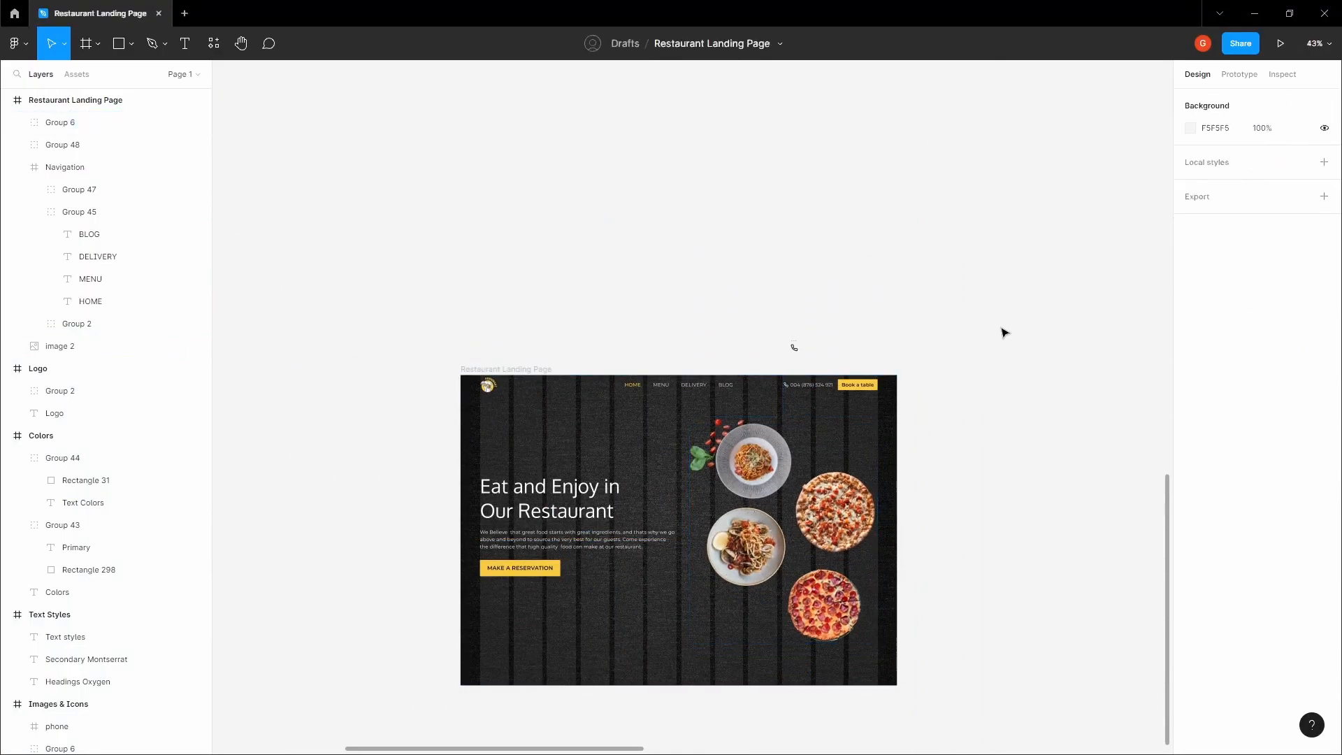
Hide the layout grid on the Restaurant Landing Page frame
key(space)
drag(940, 387, 980, 252)
scroll(788, 266, up, 3)
drag(713, 312, 664, 276)
scroll(664, 277, down, 1)
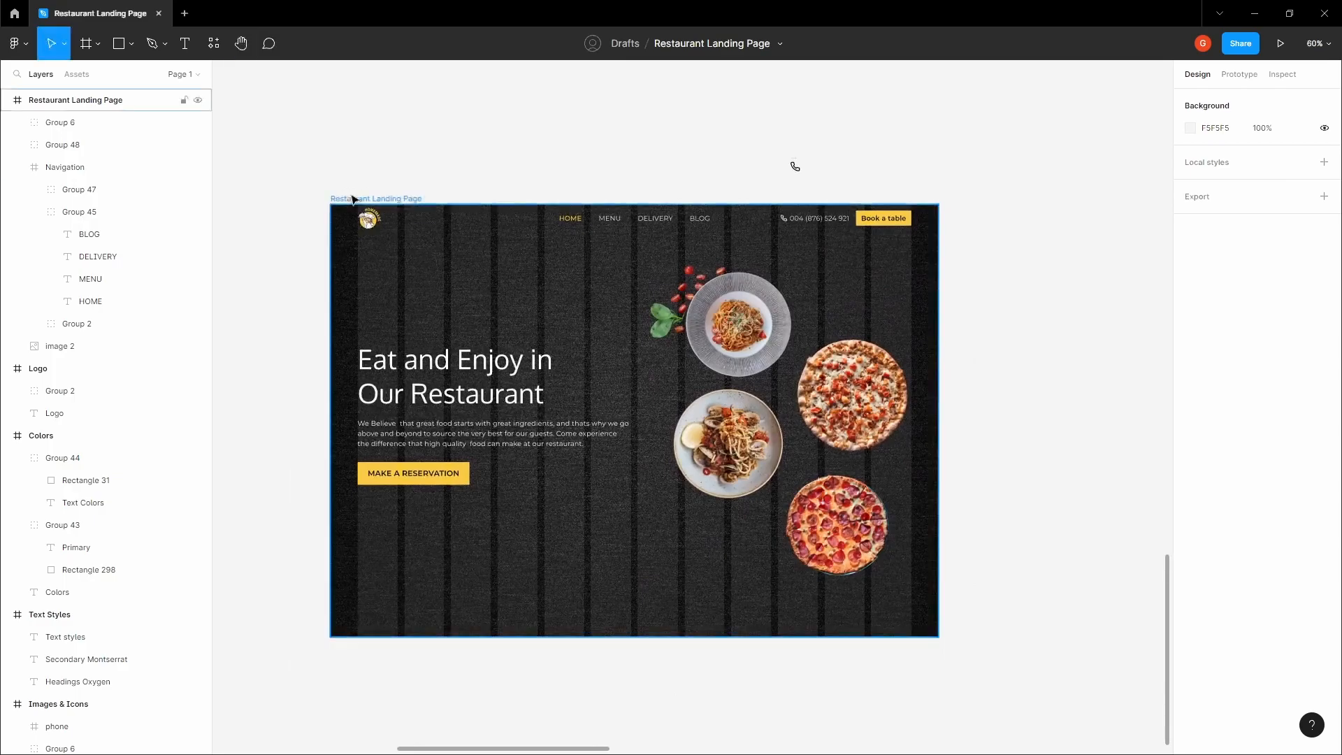
click(350, 198)
click(1302, 316)
click(1025, 300)
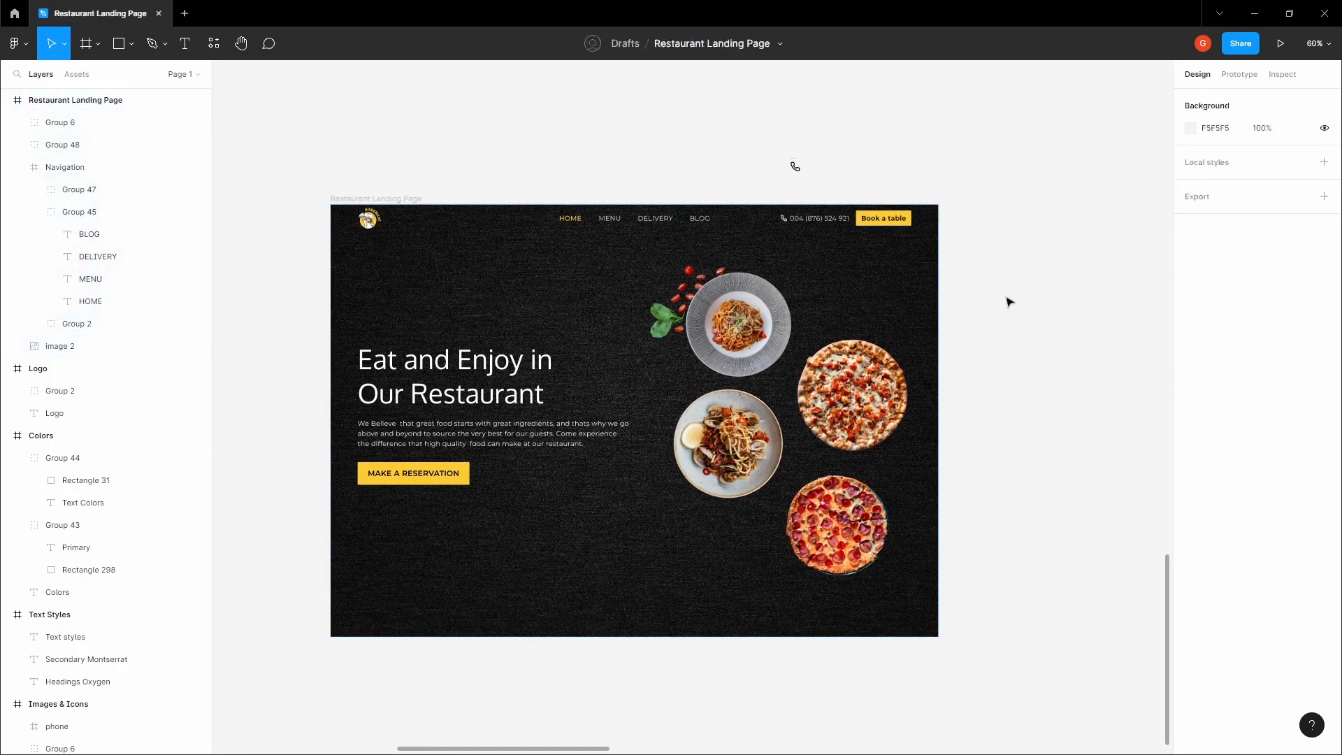
Nudge the food dishes group down to Y 165 in the landing page frame
key(space)
drag(1025, 300, 1047, 294)
click(751, 433)
key(alt)
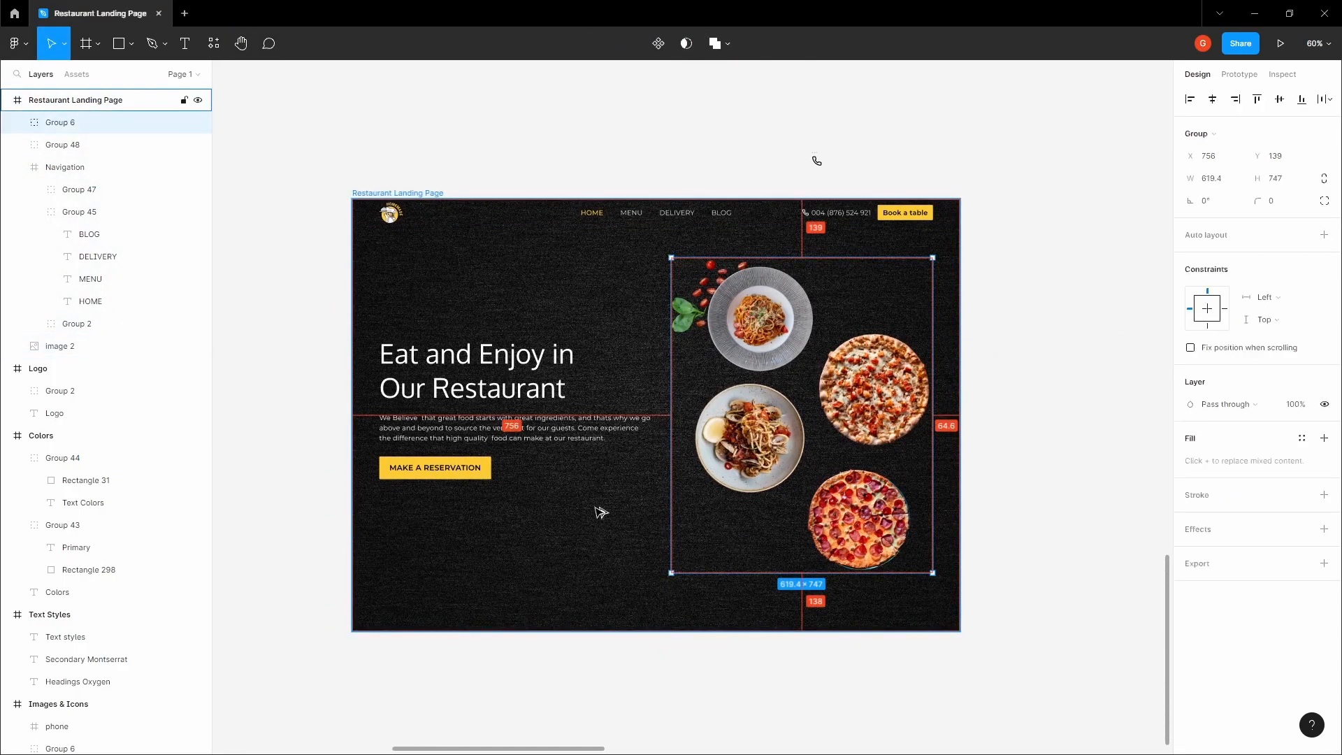
key(Down)
key(Down)
key(Down)
key(Down)
key(Down)
key(Down)
key(Down)
key(Down)
key(Down)
key(Down)
key(Down)
key(Down)
key(Down)
key(Down)
key(Down)
key(Down)
key(Down)
key(Down)
key(Down)
key(Down)
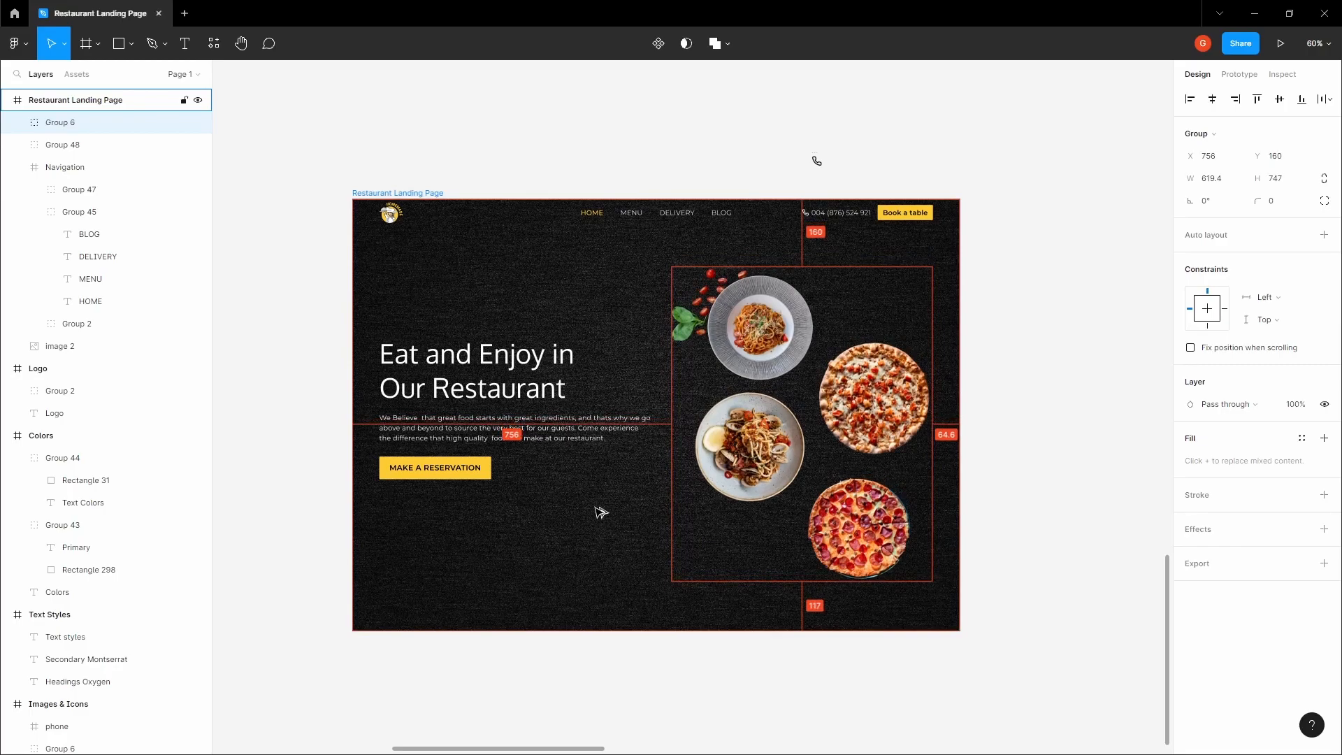
shift+click(516, 408)
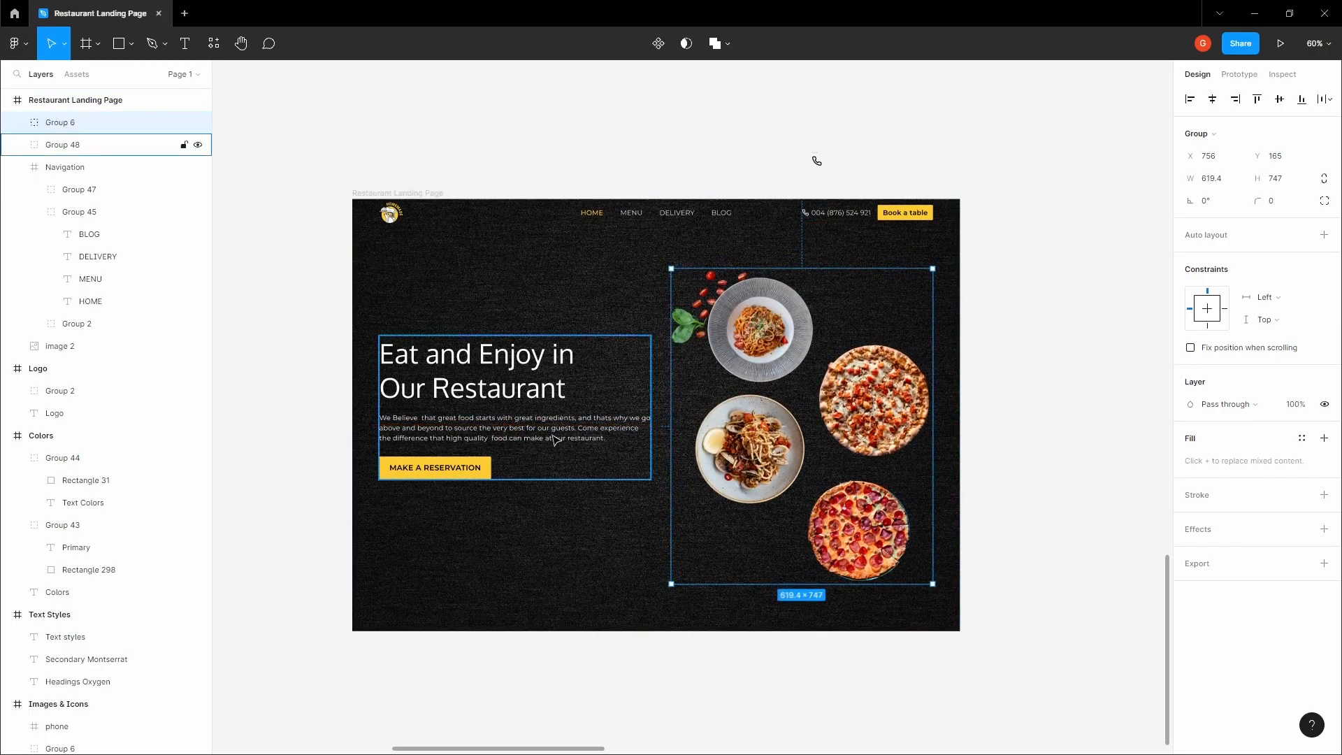
click(1279, 100)
key(ctrl+z)
click(1020, 183)
key(space)
drag(1016, 184, 1065, 144)
scroll(813, 264, up, 3)
drag(814, 264, 782, 291)
scroll(787, 276, down, 1)
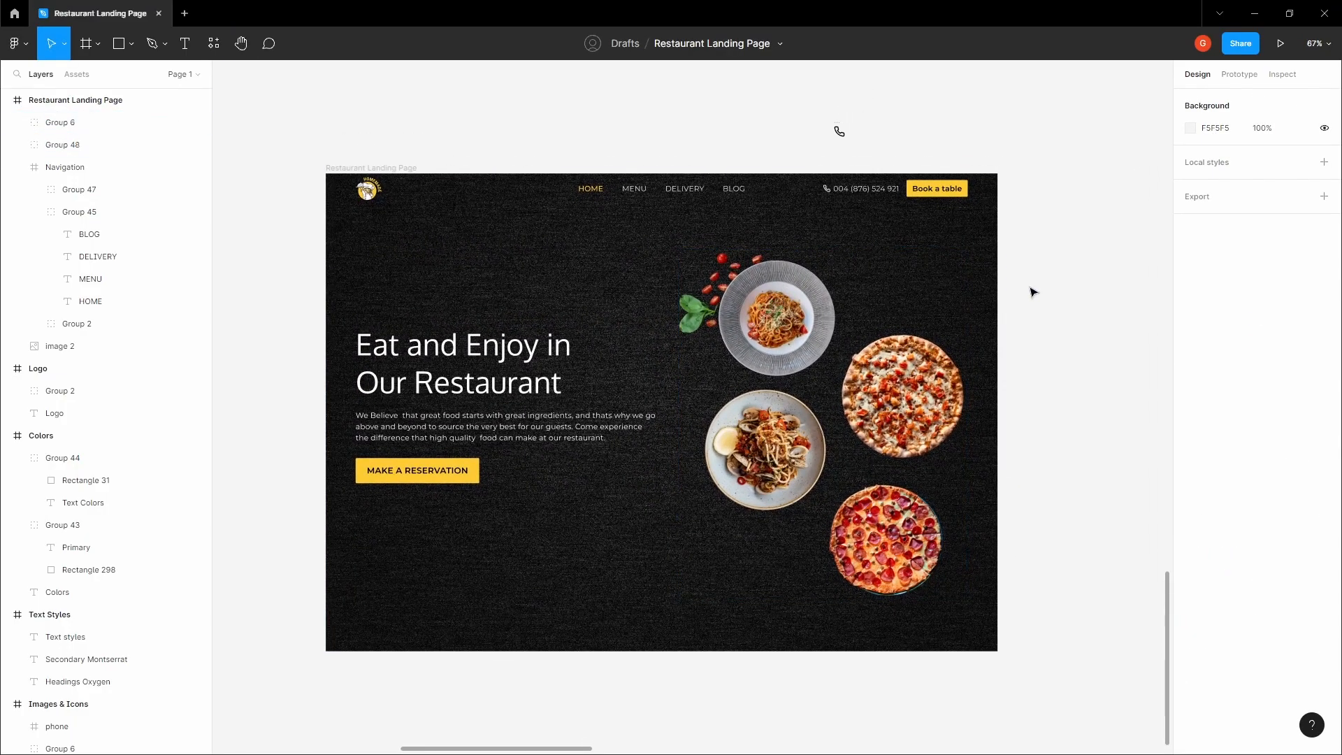